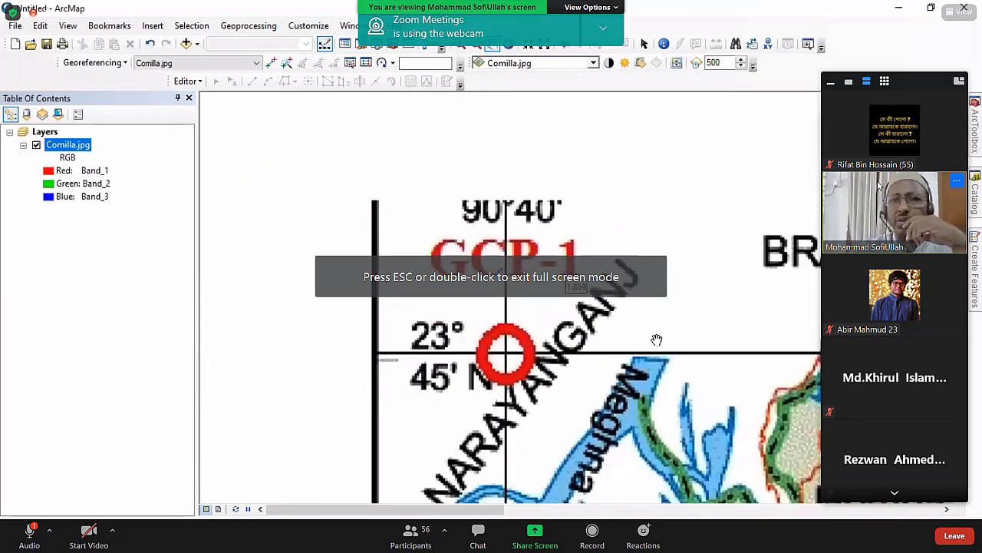
Hide the meeting's participant video panel and leave the full-screen view of the shared ArcMap screen.
click(831, 84)
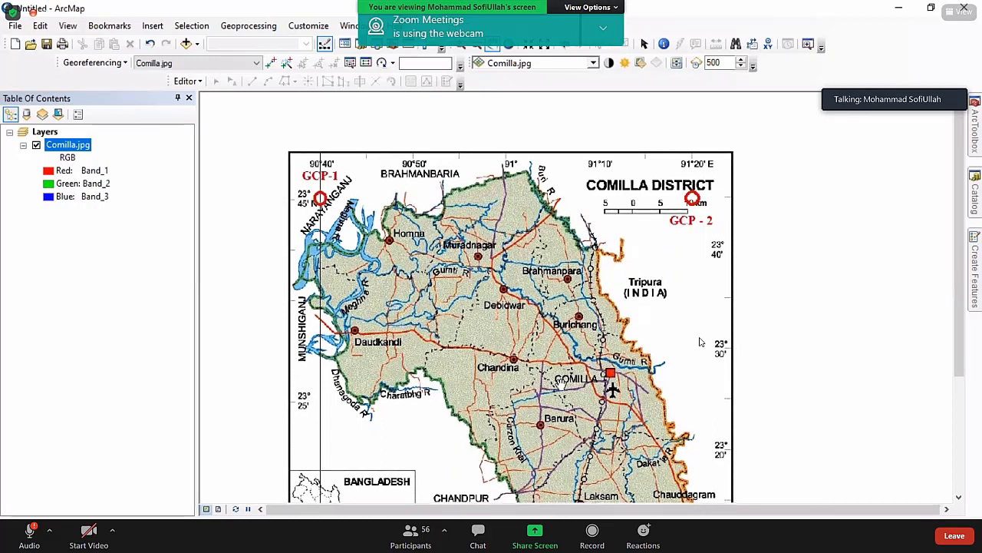
key(Escape)
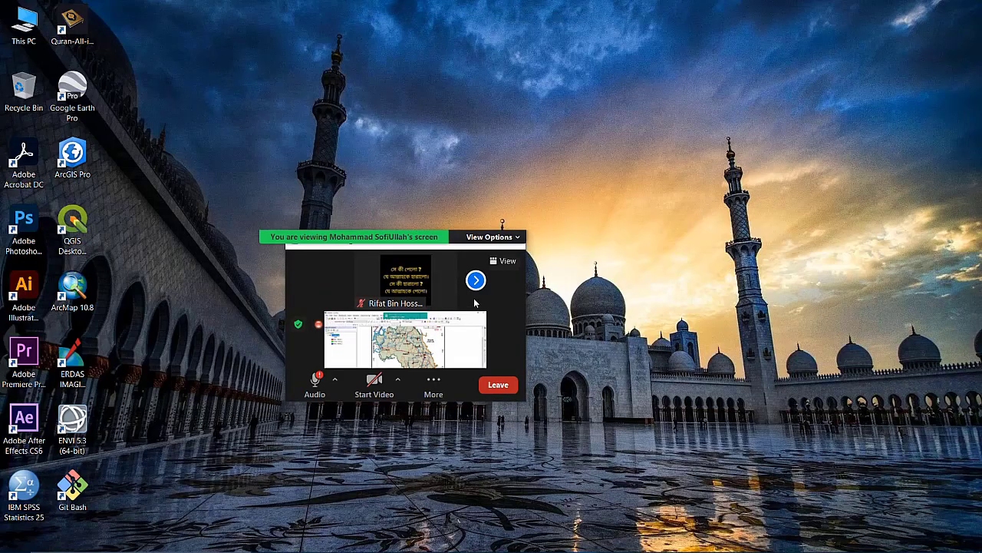
Restore the shared ArcMap screen to full-screen view.
double_click(470, 317)
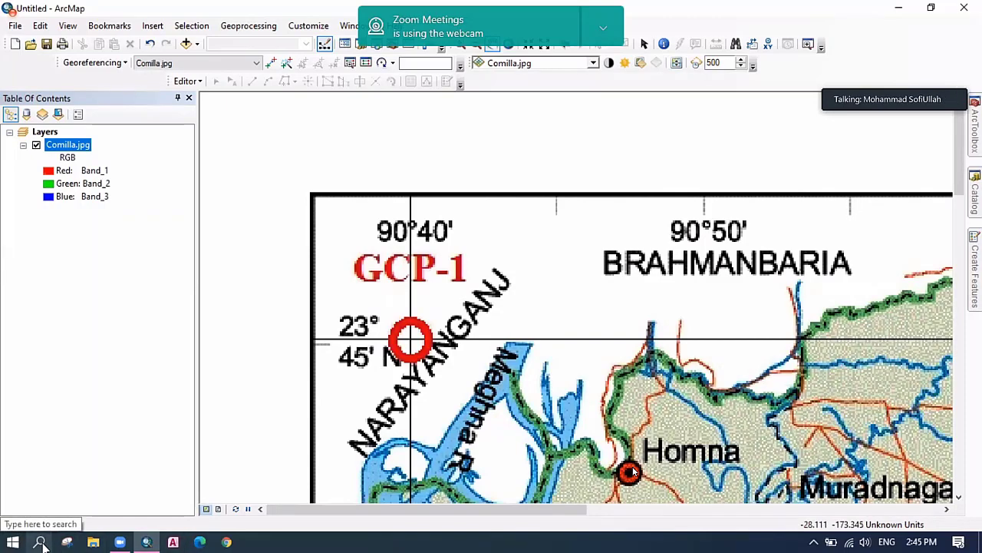
Launch Microsoft Excel 2010 from a Windows search for 'excel'.
click(40, 542)
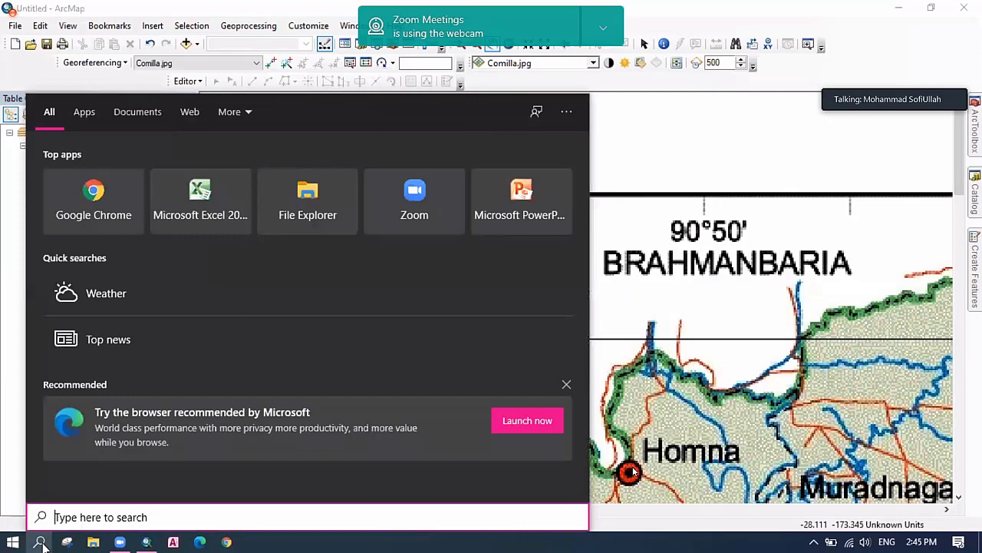
text(exc)
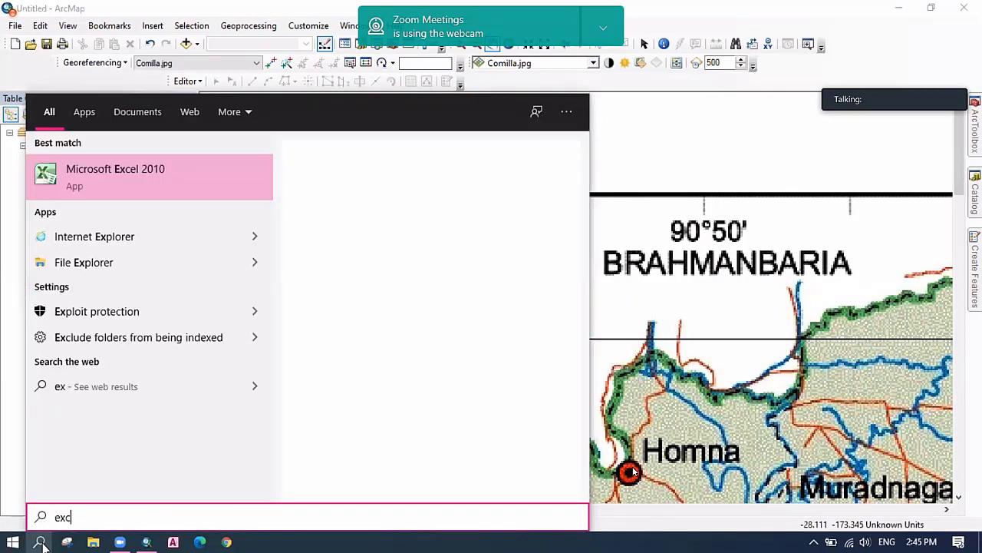
text(el)
key(Return)
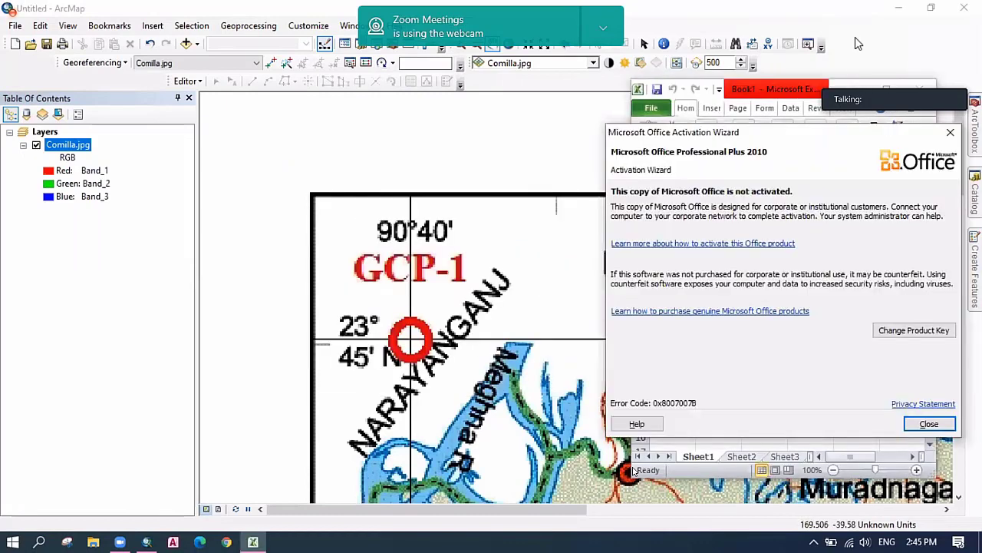
Dismiss the Office activation notice and move the Excel window to the top-left beside the map.
key(Escape)
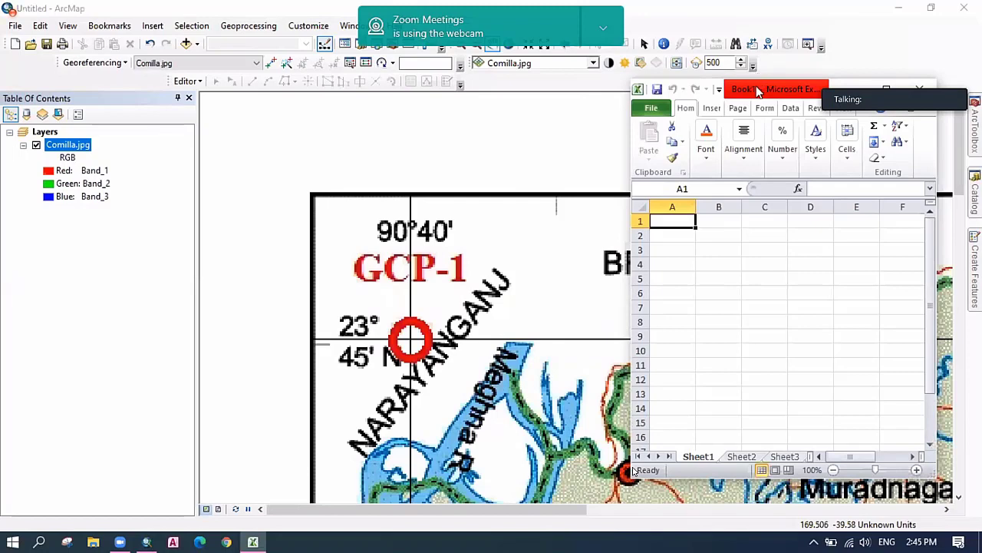
drag(757, 90, 129, 98)
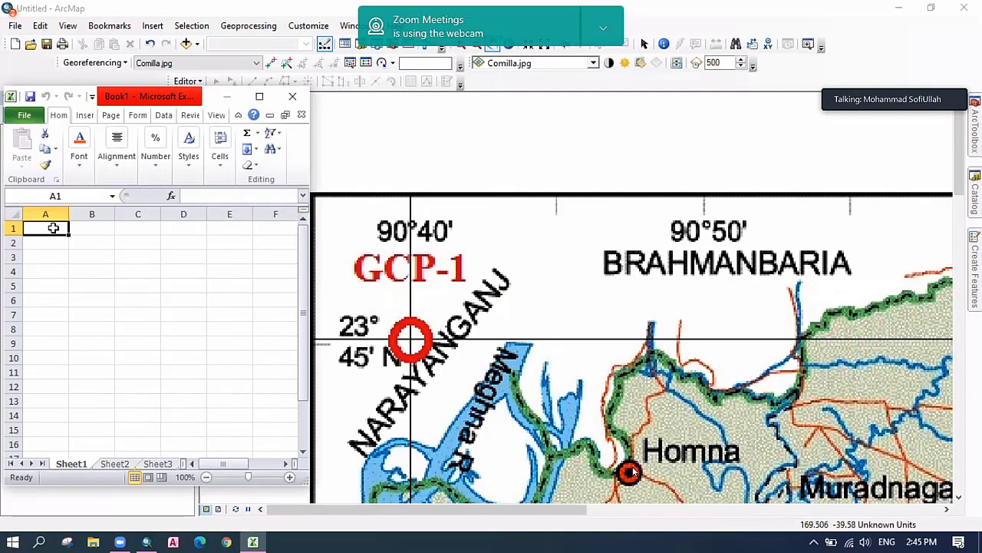
Enter the headers y-min, y-sec, x-min and x-sec in cells A1 through D1.
text(y)
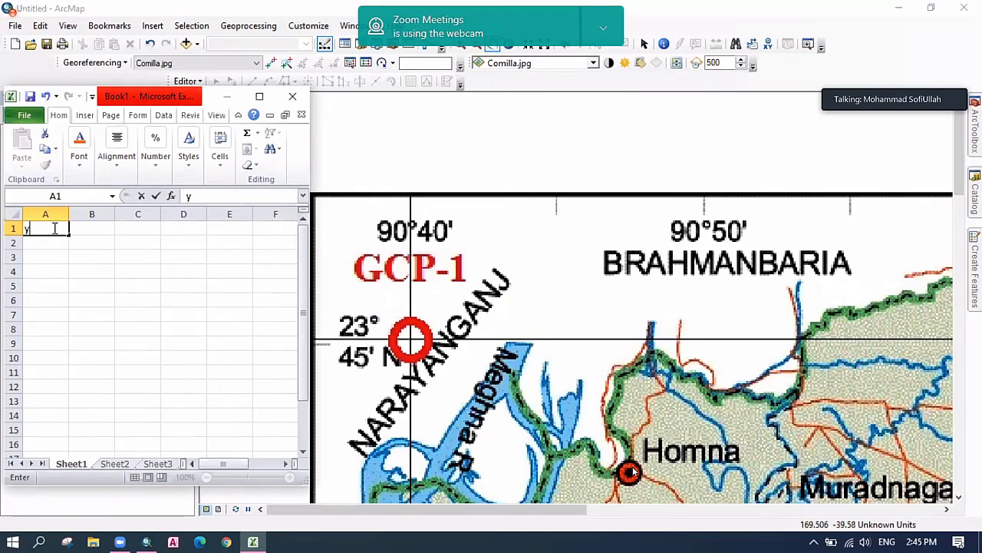
text(-min)
click(85, 228)
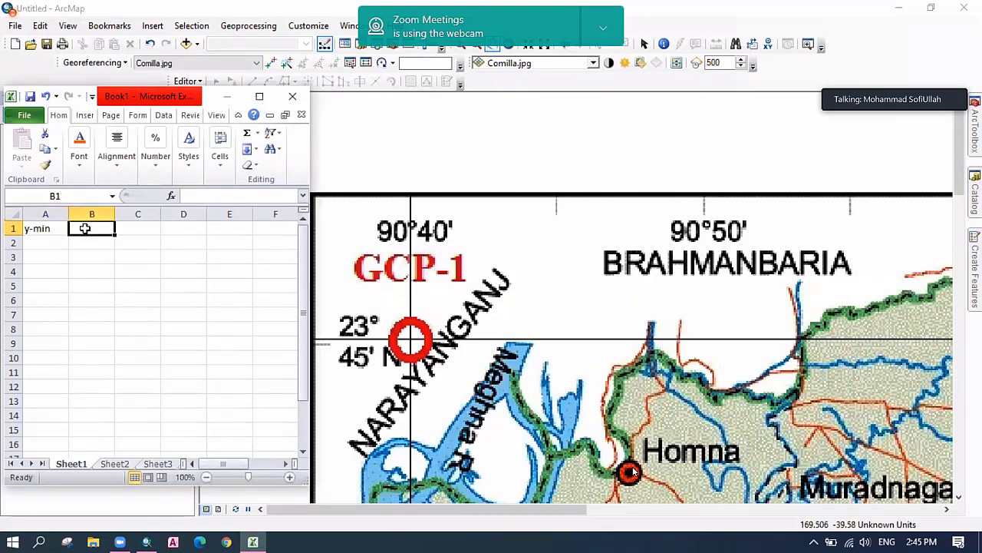
text(y-se)
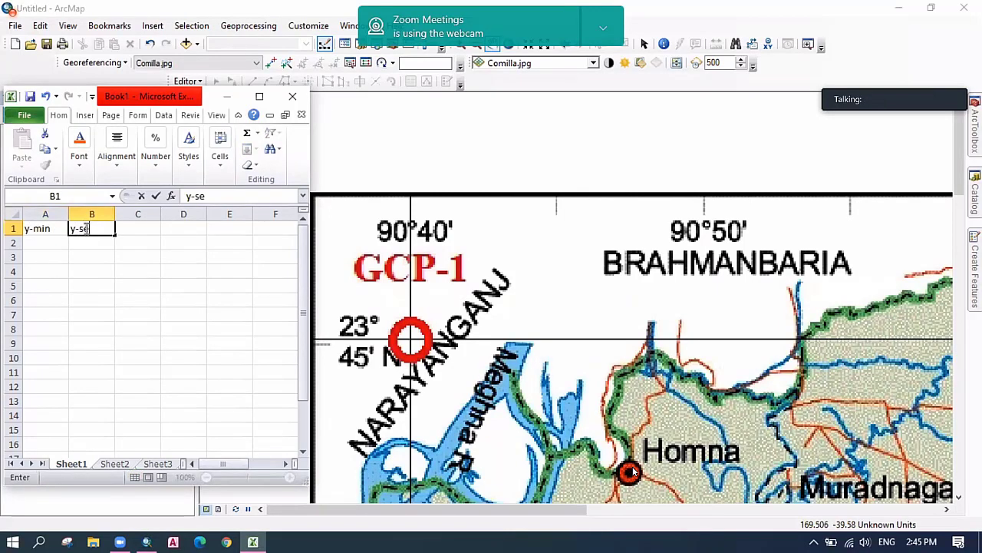
text(c)
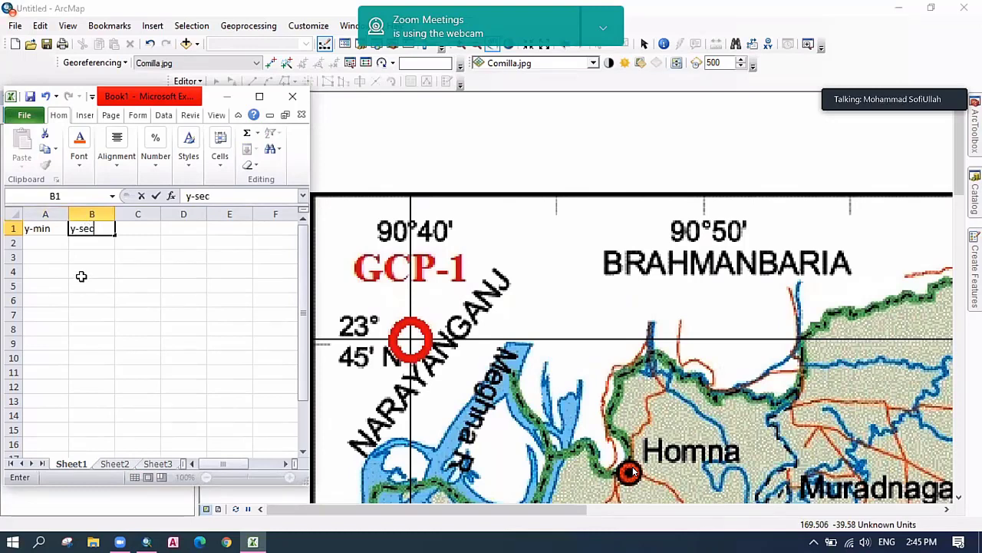
click(42, 241)
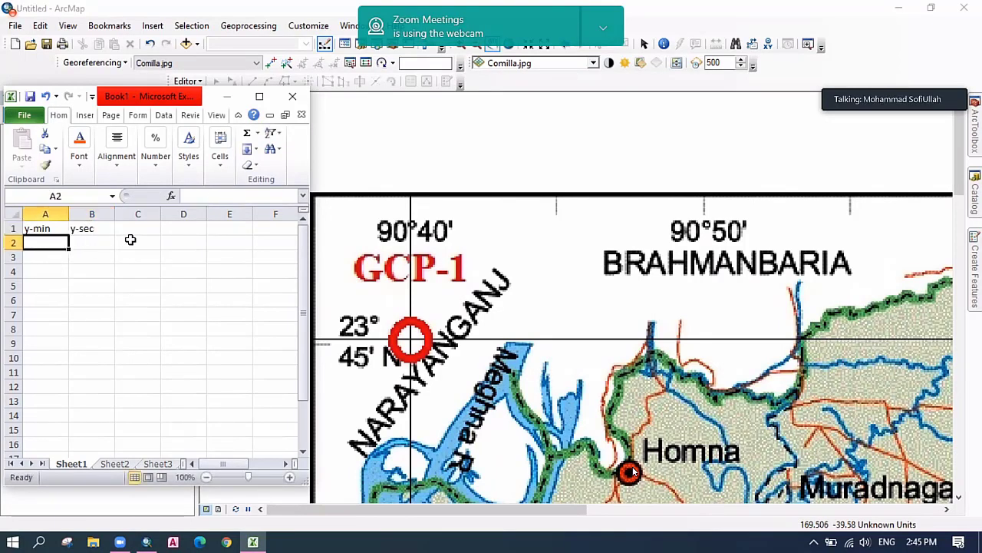
click(133, 229)
text(x-m)
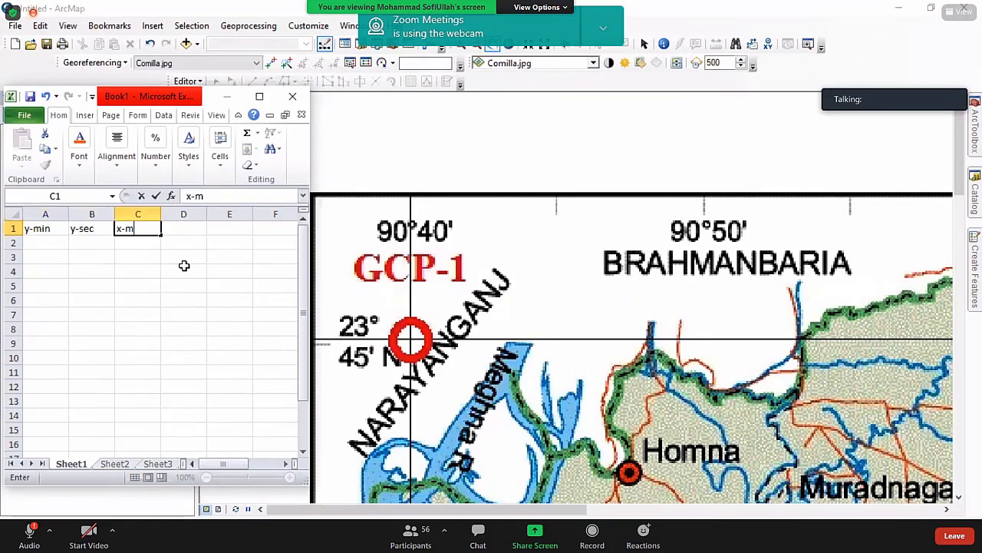
text(in)
click(193, 228)
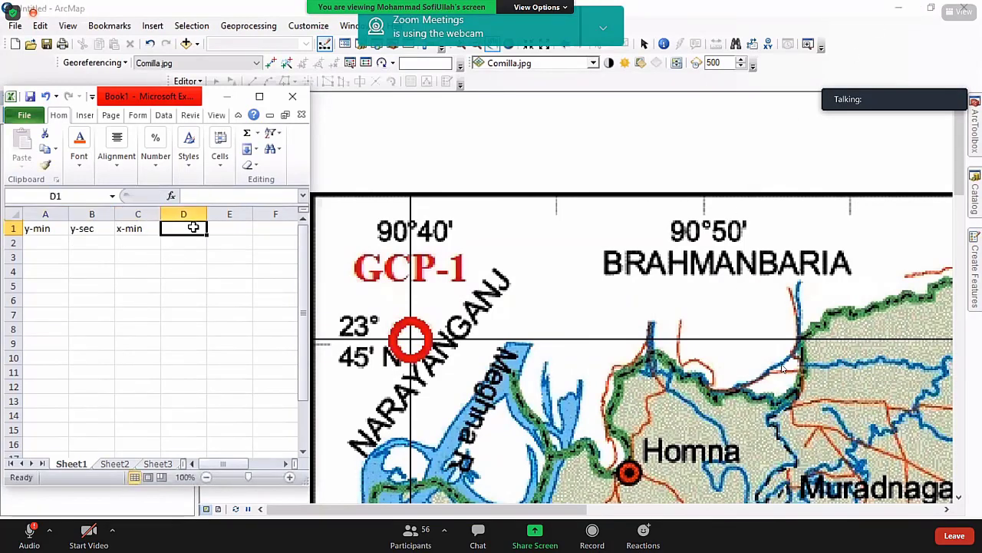
text(x-)
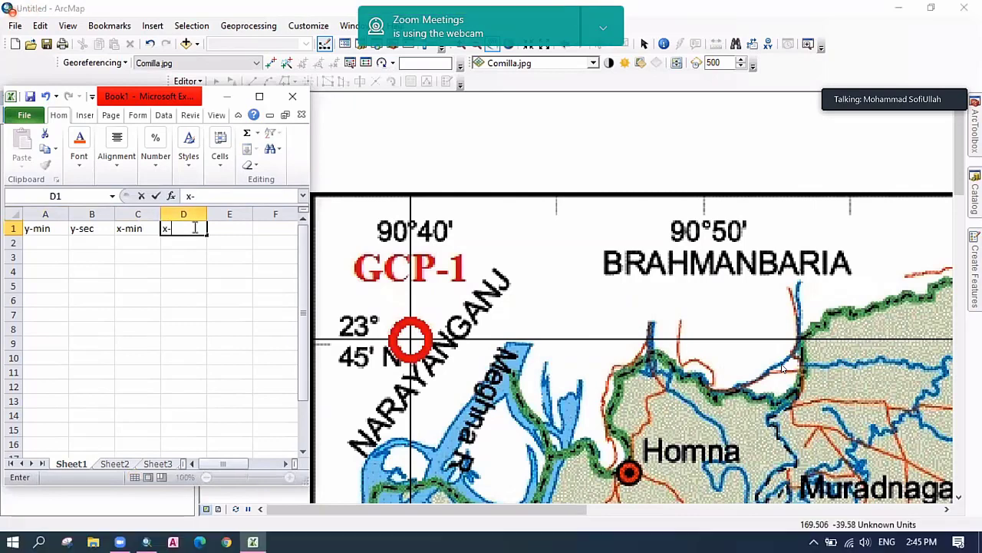
text(sec)
click(200, 272)
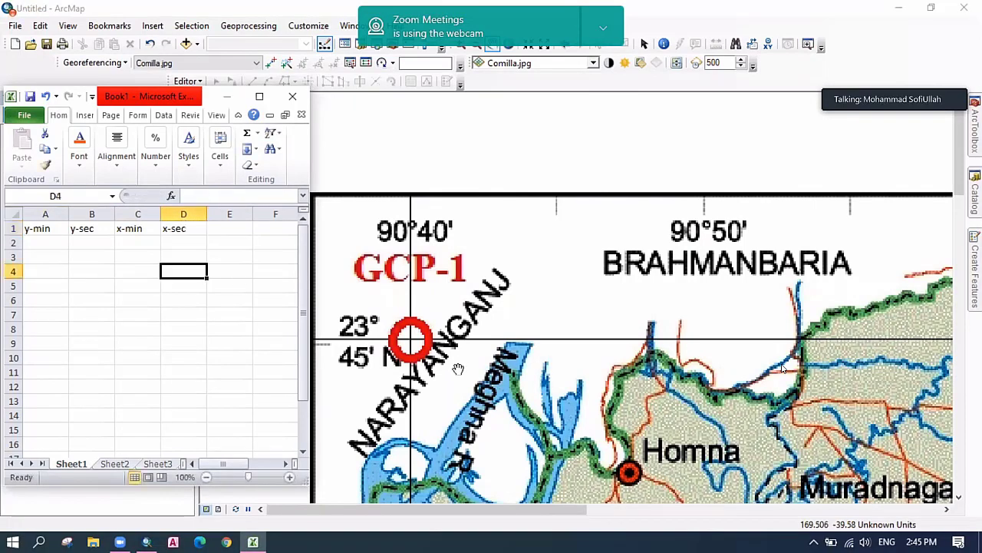
Insert a blank column A, shifting the headers to B1:E1.
click(38, 214)
right_click(39, 214)
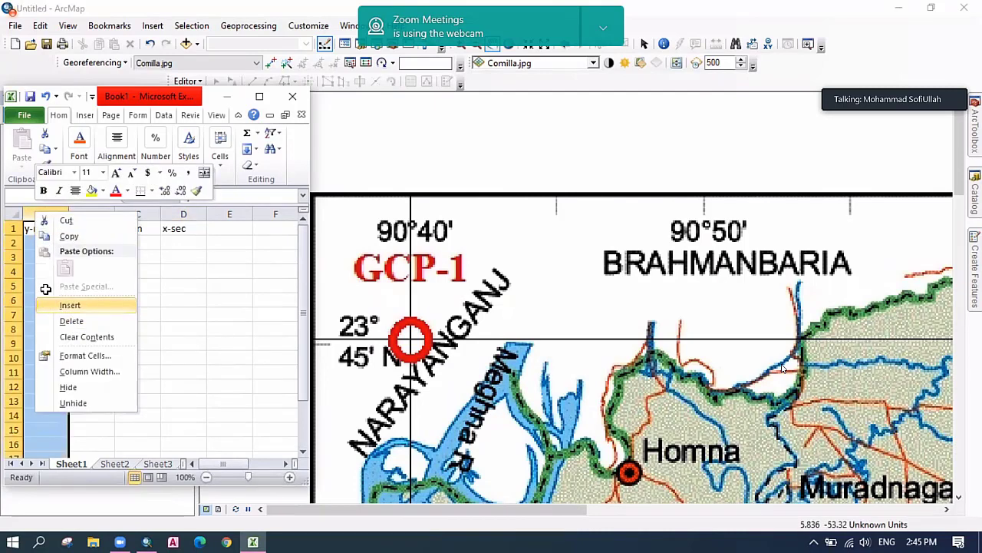
click(69, 305)
Label cell A2 gcp1 and move to cell B2.
click(46, 244)
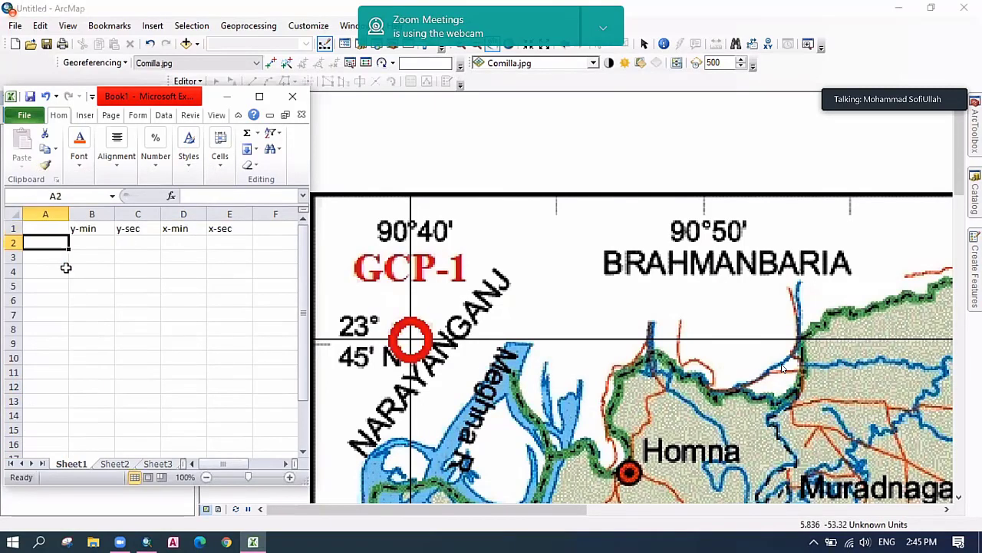
text(gcp1)
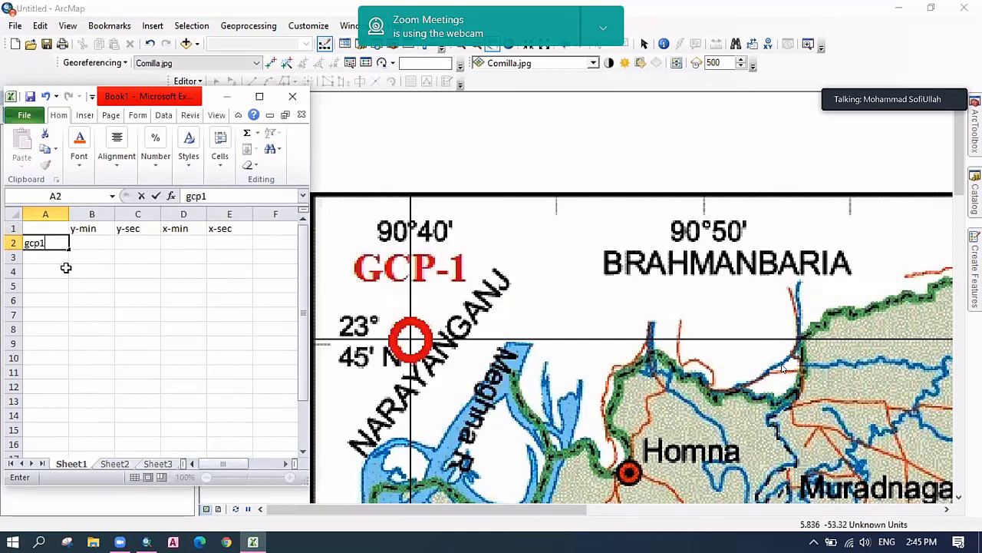
click(115, 279)
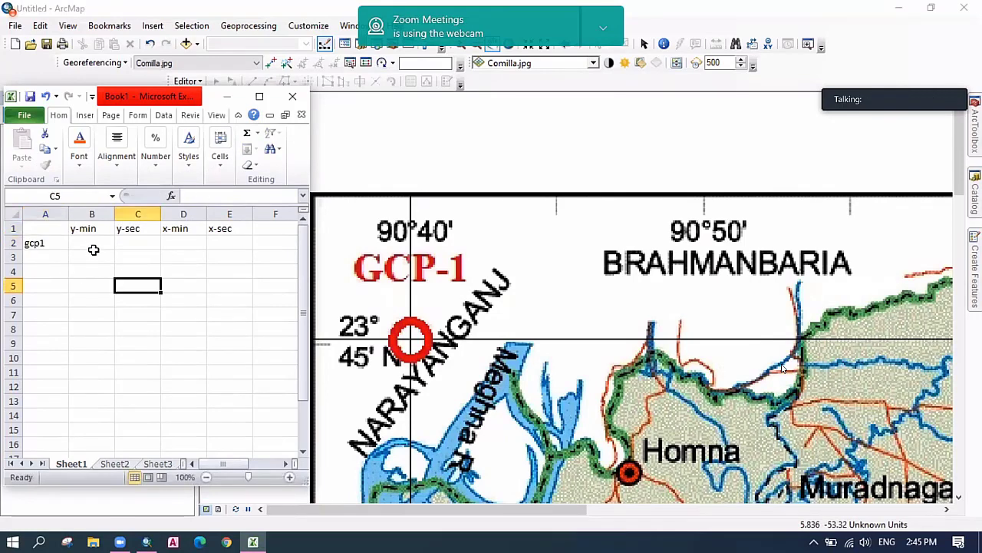
key(Left)
key(Up)
key(Up)
key(Up)
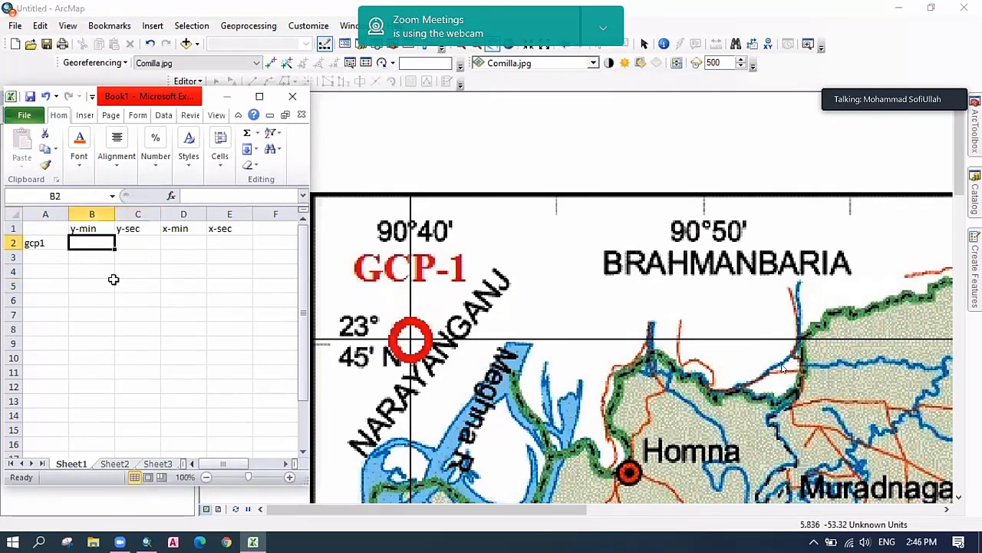
Enter 23 in B2 and rename the first two headers to y-deg and y-min.
text(23)
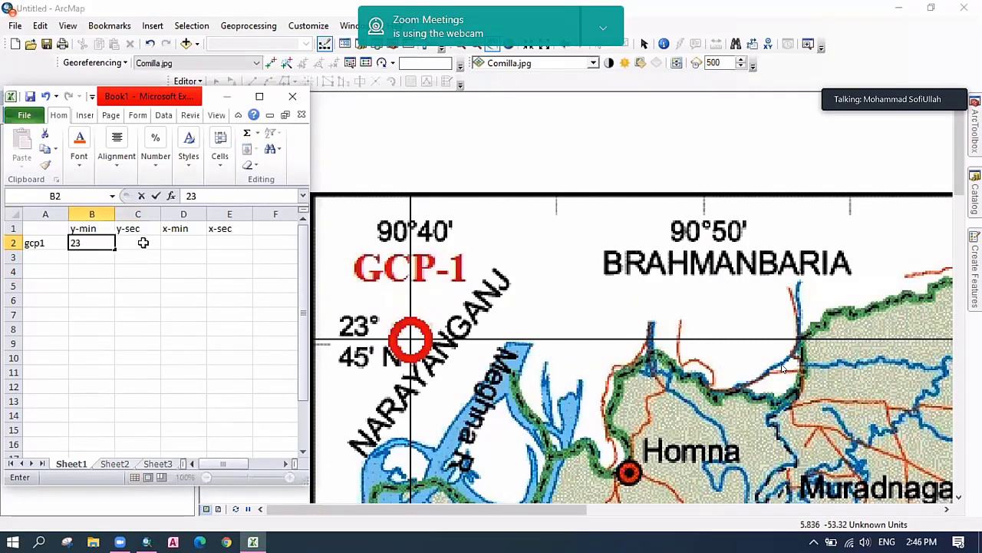
click(91, 228)
double_click(91, 228)
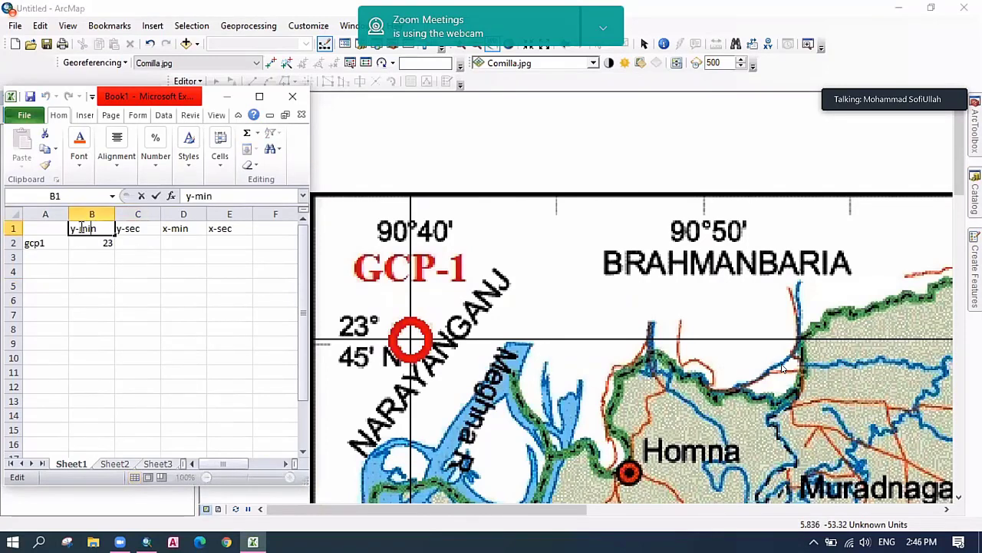
drag(78, 228, 98, 228)
text(deg)
double_click(128, 228)
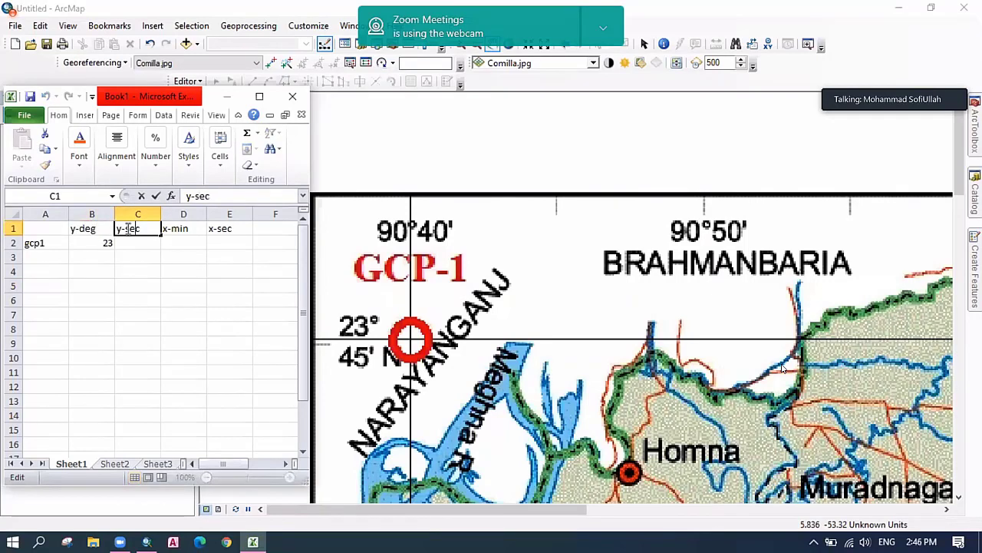
double_click(134, 228)
text(min)
click(174, 241)
Rename the last two headers to x-deg and x-min.
double_click(181, 229)
double_click(184, 229)
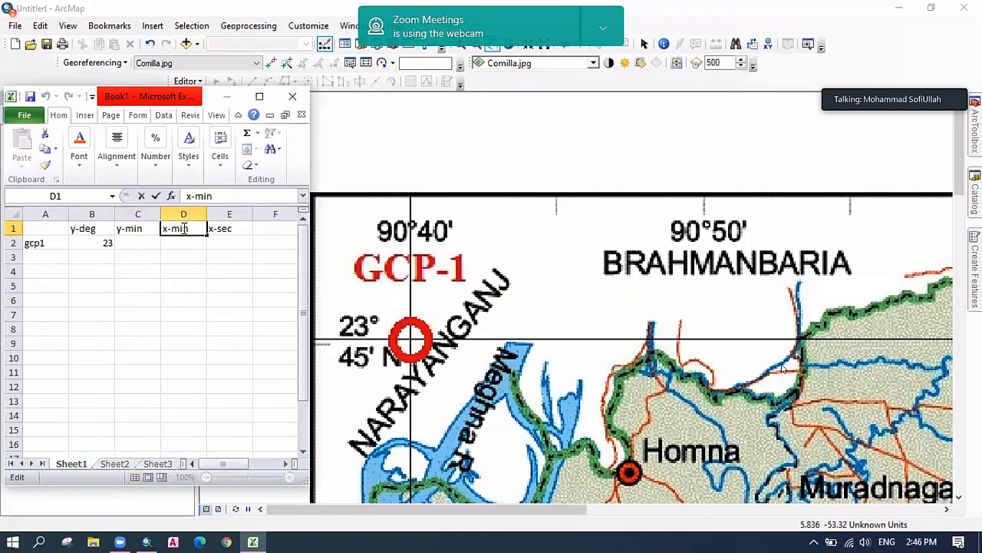
text(d)
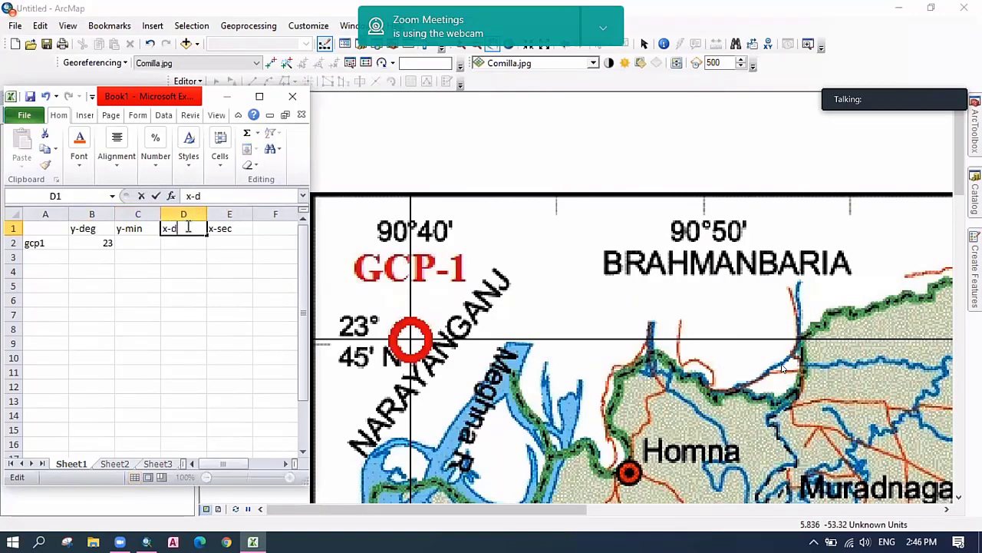
text(eg)
click(228, 245)
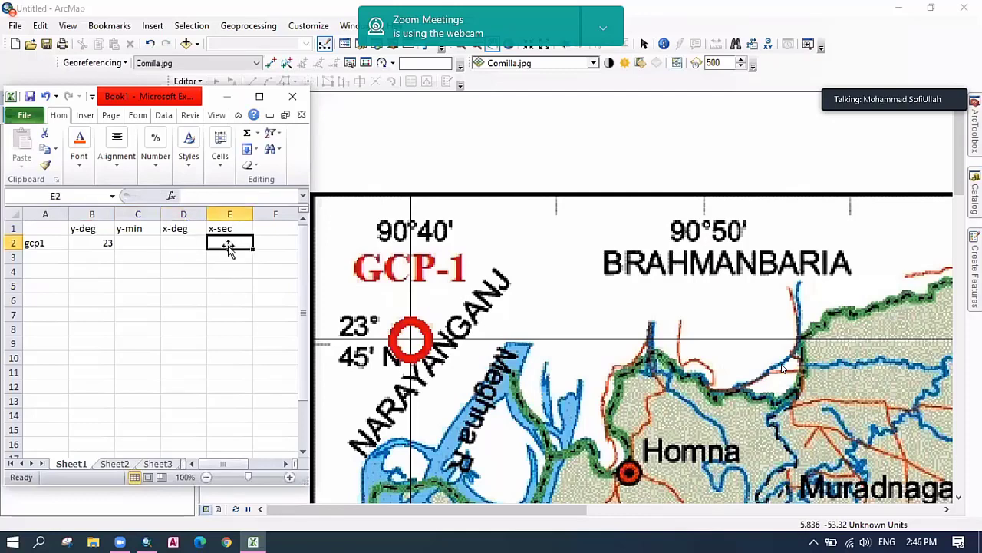
double_click(223, 228)
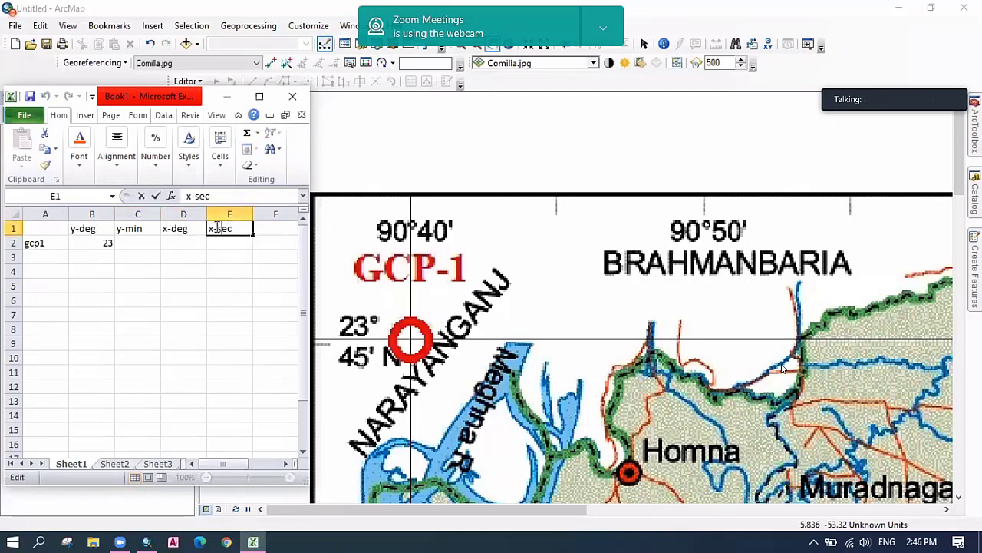
shift+click(246, 225)
text(min)
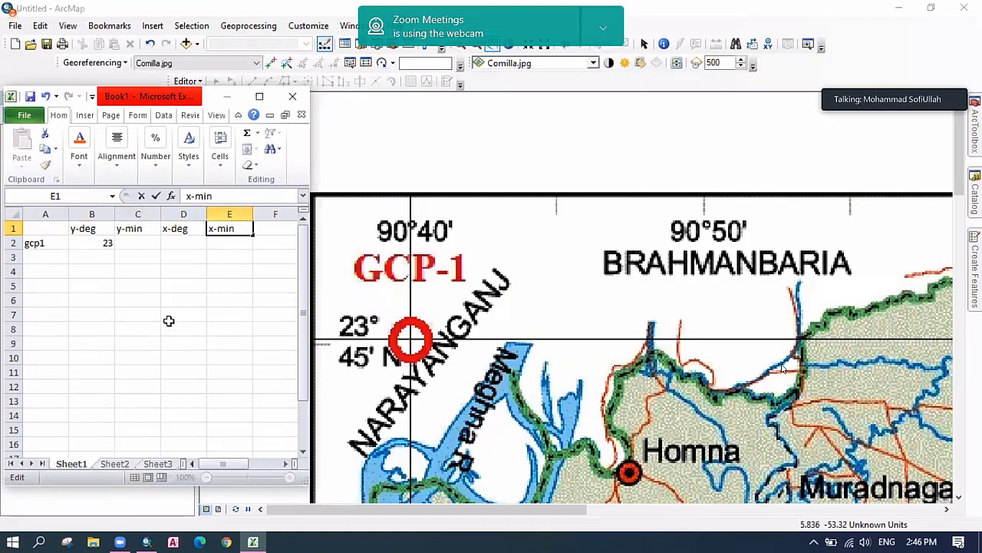
click(169, 320)
Auto-fit columns B and C and fill C2:E2 with 45, 90 and 40.
click(92, 243)
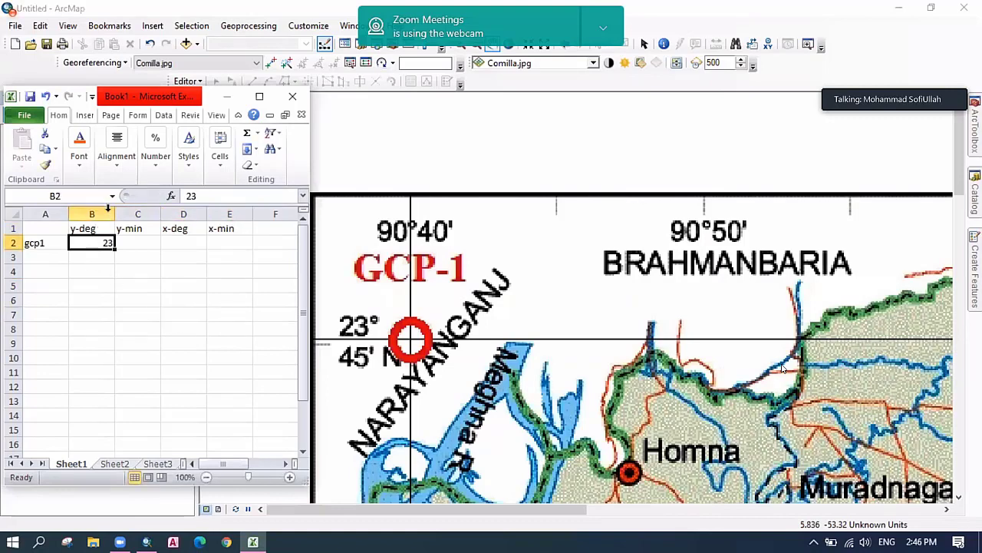
double_click(115, 215)
double_click(147, 214)
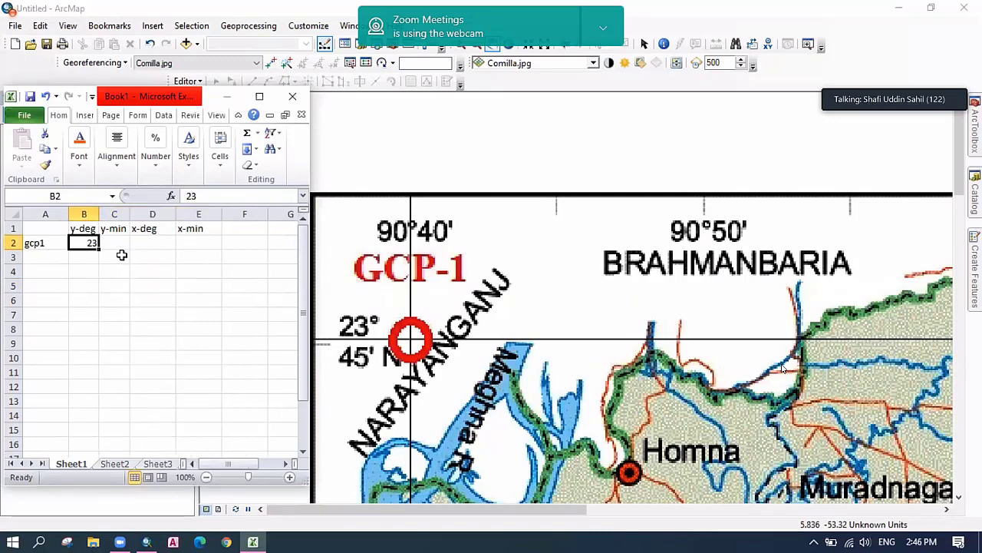
click(119, 243)
text(4)
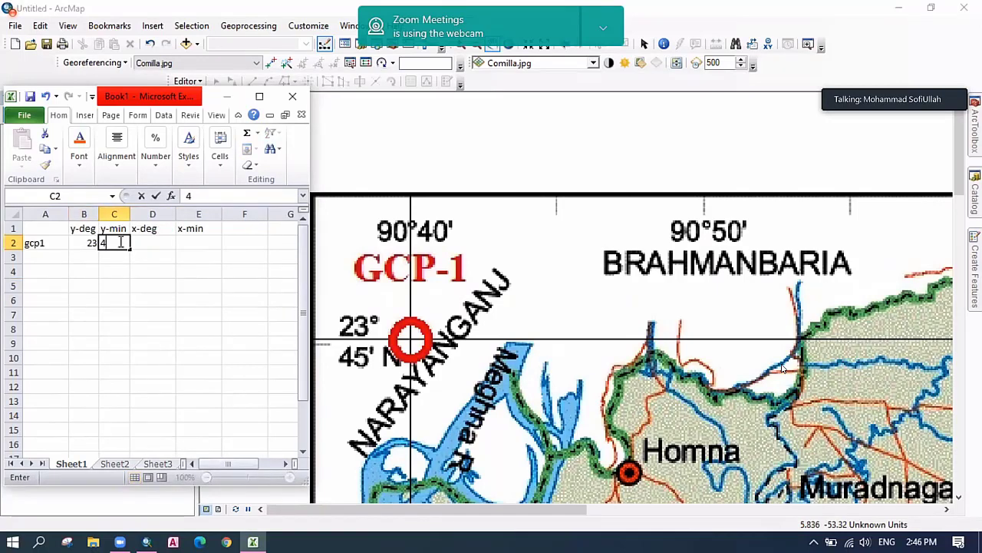
text(5)
click(153, 244)
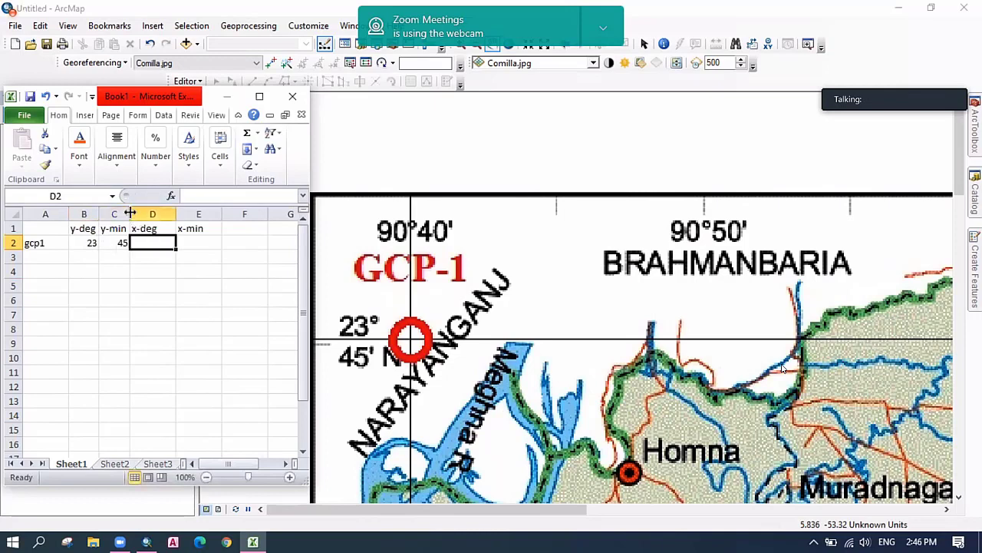
mouse_move(130, 214)
mouse_down()
mouse_move(145, 213)
mouse_move(112, 213)
mouse_up()
text(90)
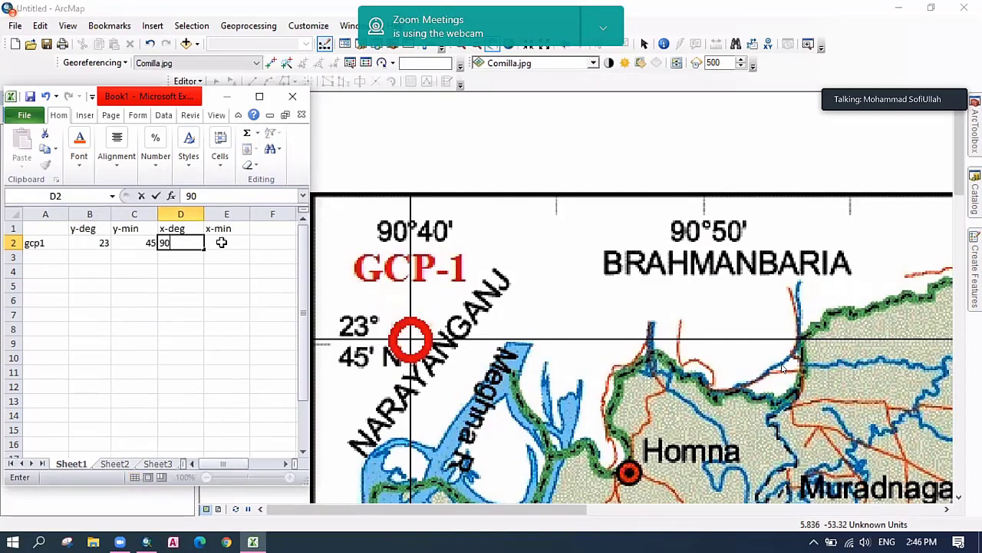
click(243, 252)
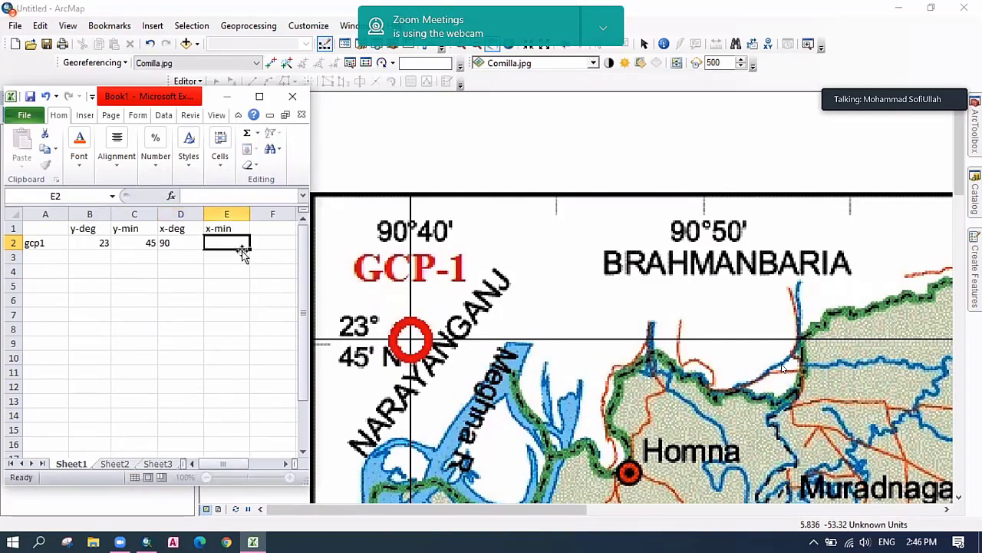
text(40)
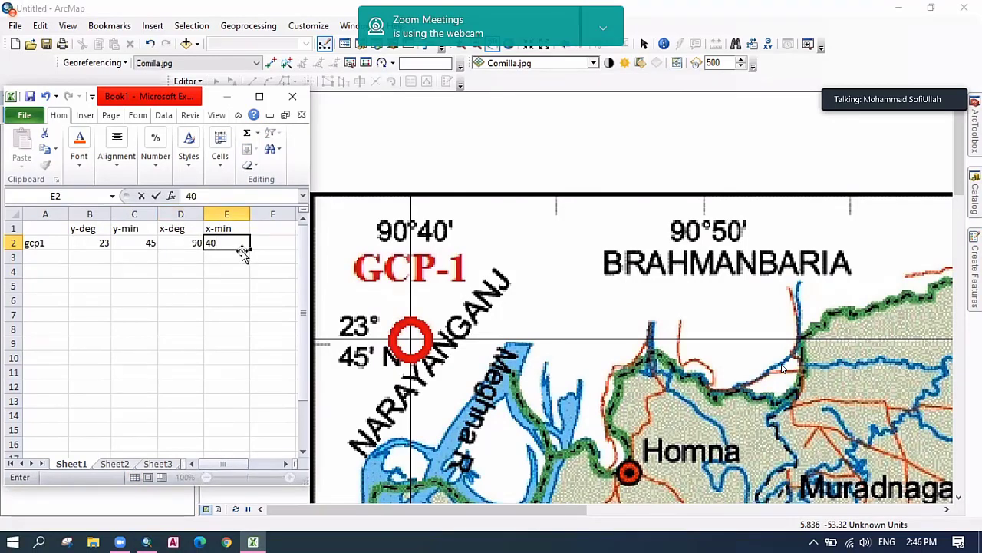
key(Return)
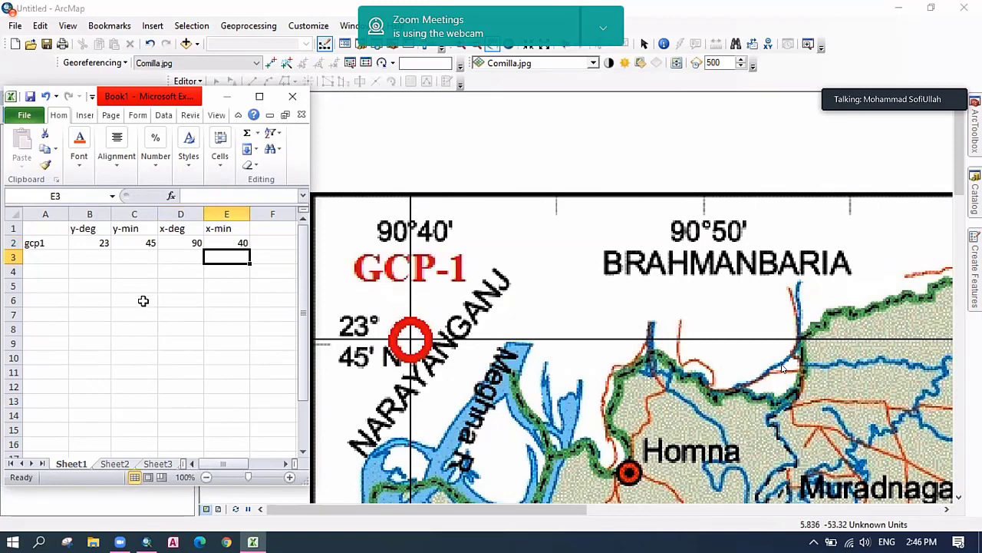
Label cell A3 gcp2.
click(58, 262)
text(gcp)
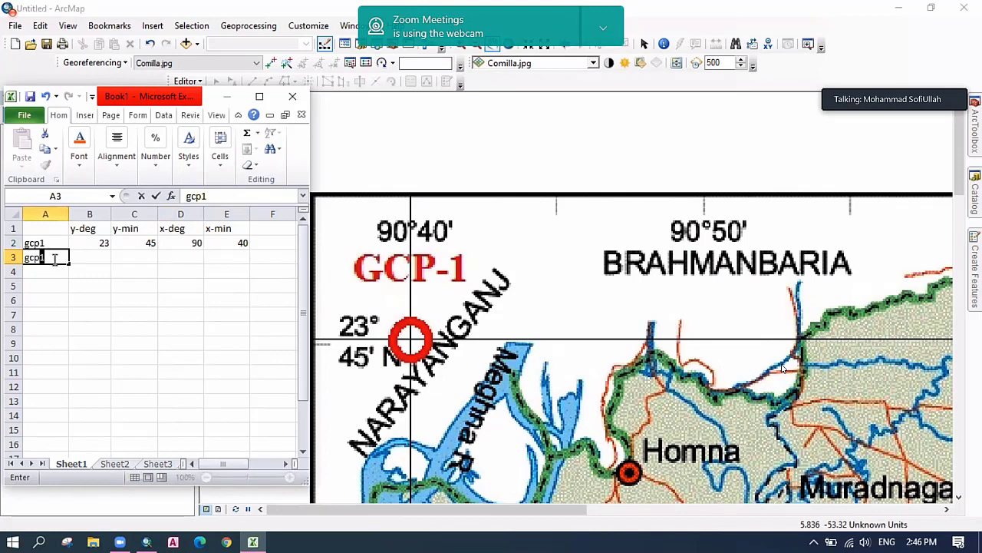
text(2)
click(110, 284)
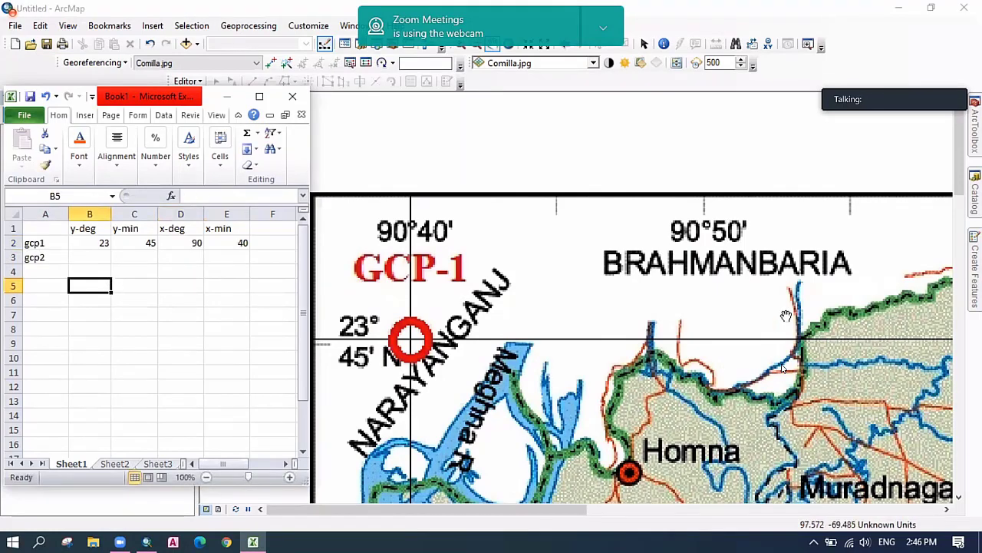
Pan the ArcMap map east from GCP-1 to the GCP-2 marker at 91°20′ E.
click(828, 376)
drag(827, 376, 645, 326)
drag(929, 354, 697, 352)
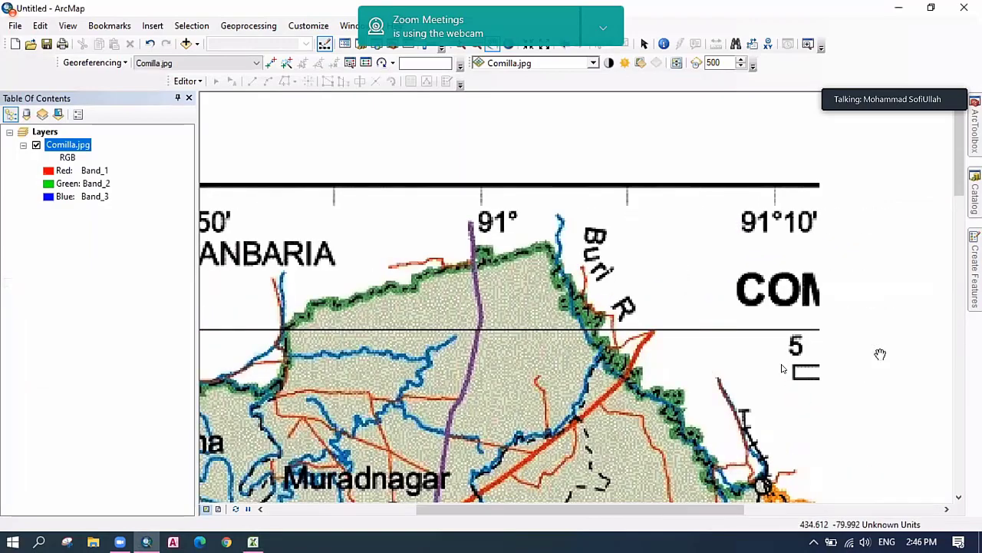
drag(880, 353, 661, 346)
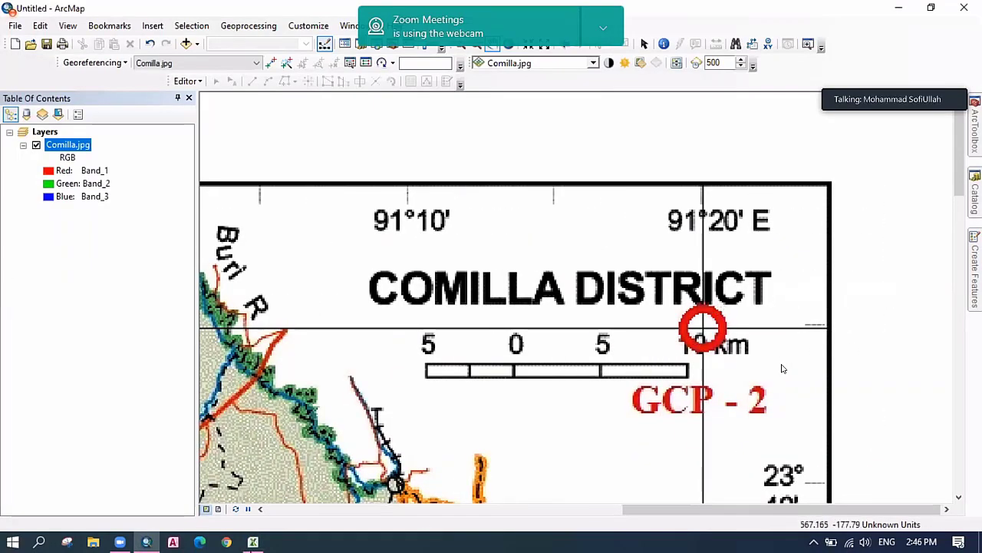
click(253, 542)
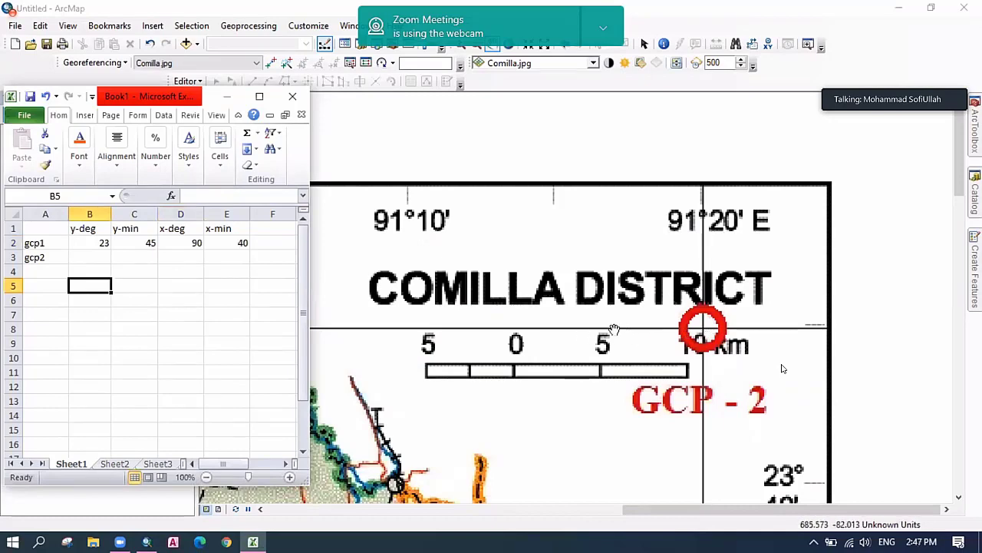
Fill the gcp2 row B3:E3 with 23, 45, 91 and 20.
click(99, 243)
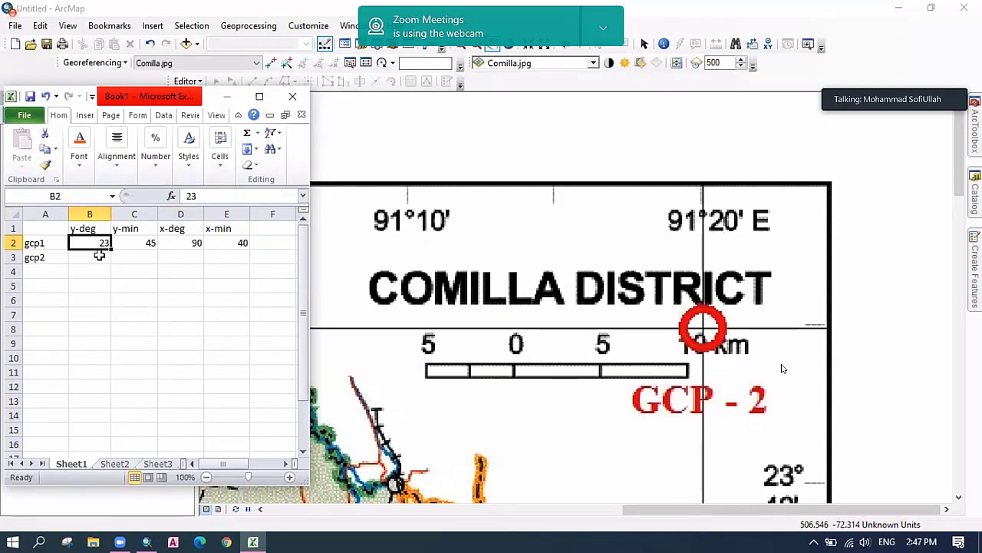
click(84, 256)
text(23)
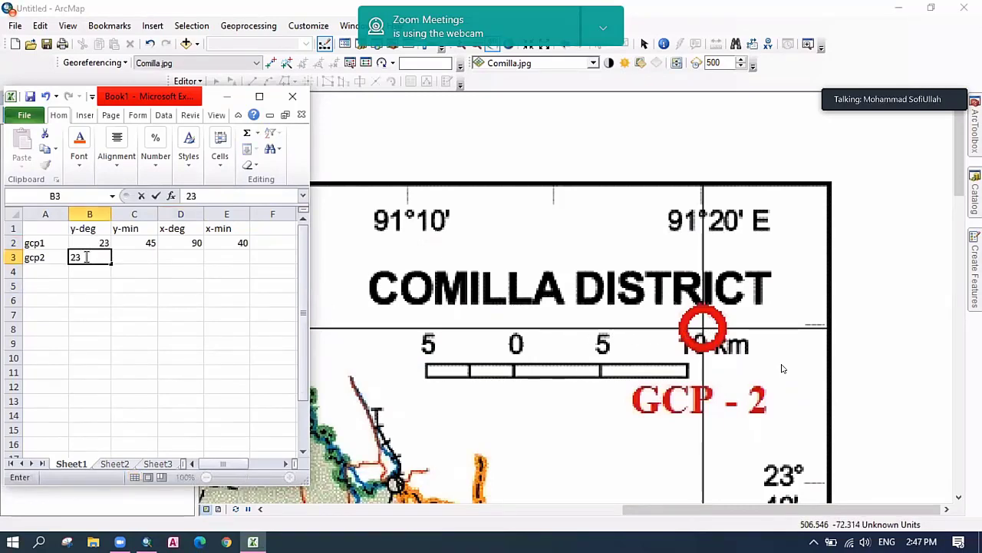
key(Tab)
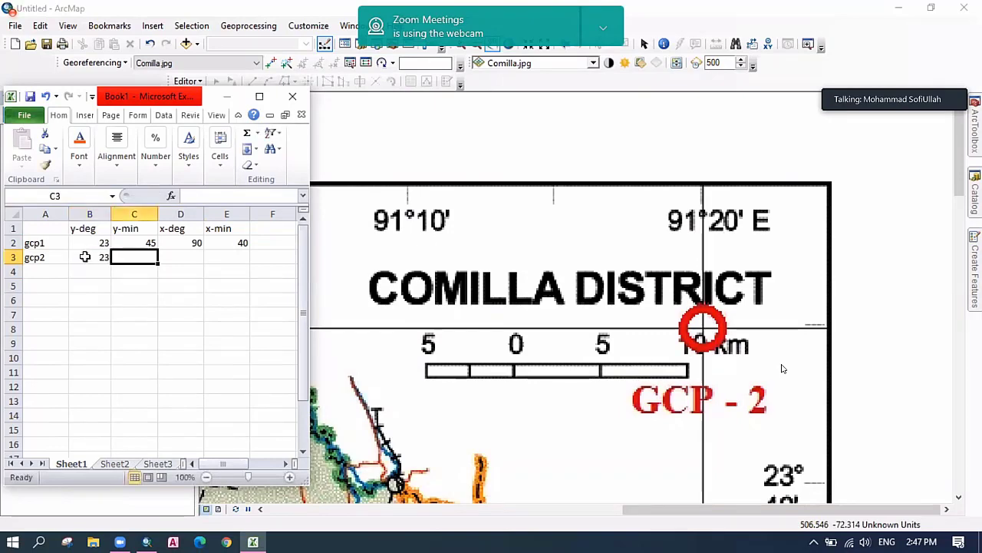
text(45)
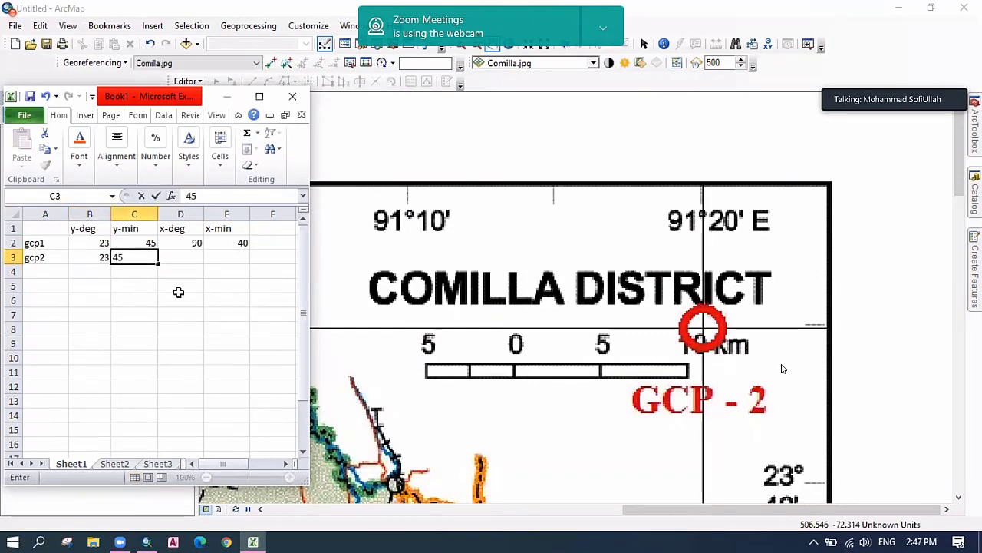
click(181, 289)
click(188, 257)
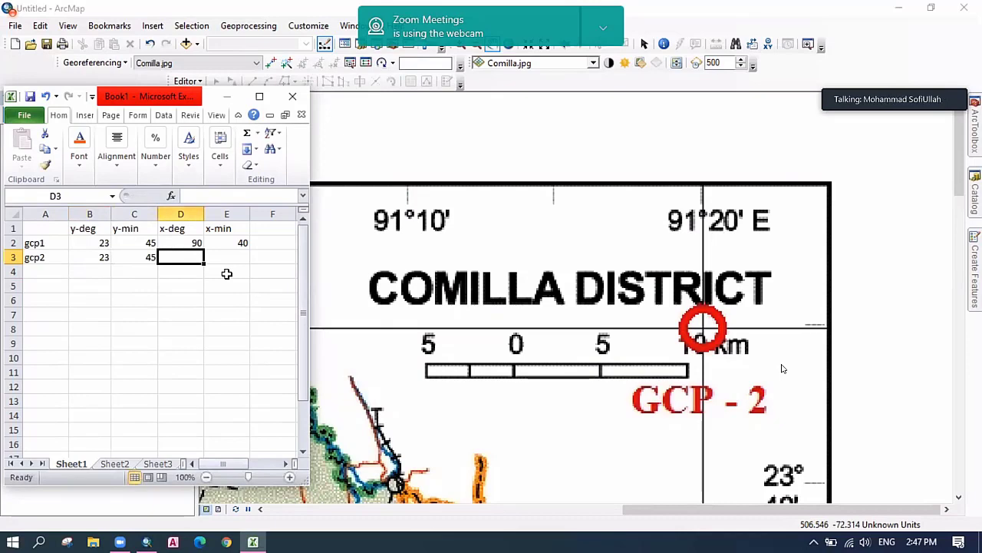
text(91)
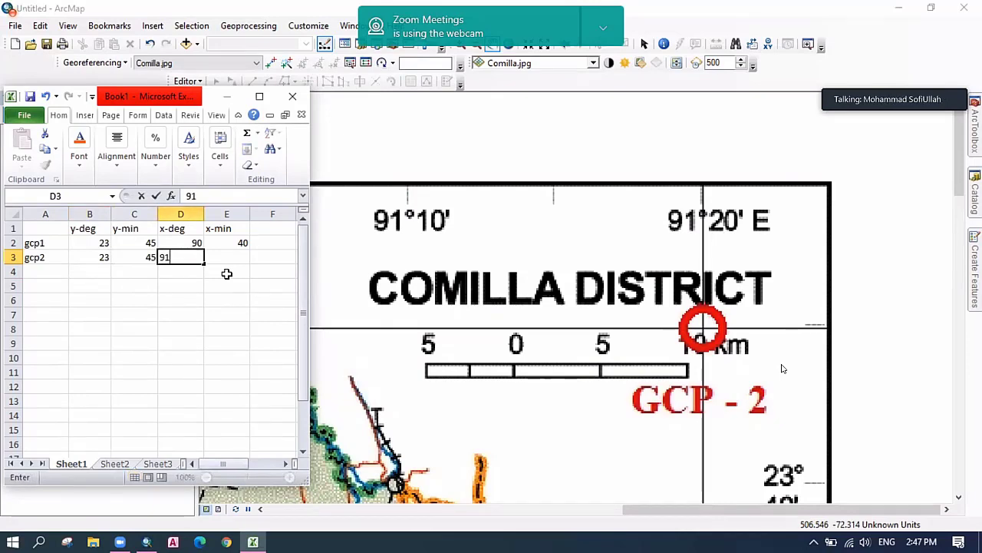
key(Tab)
text(20)
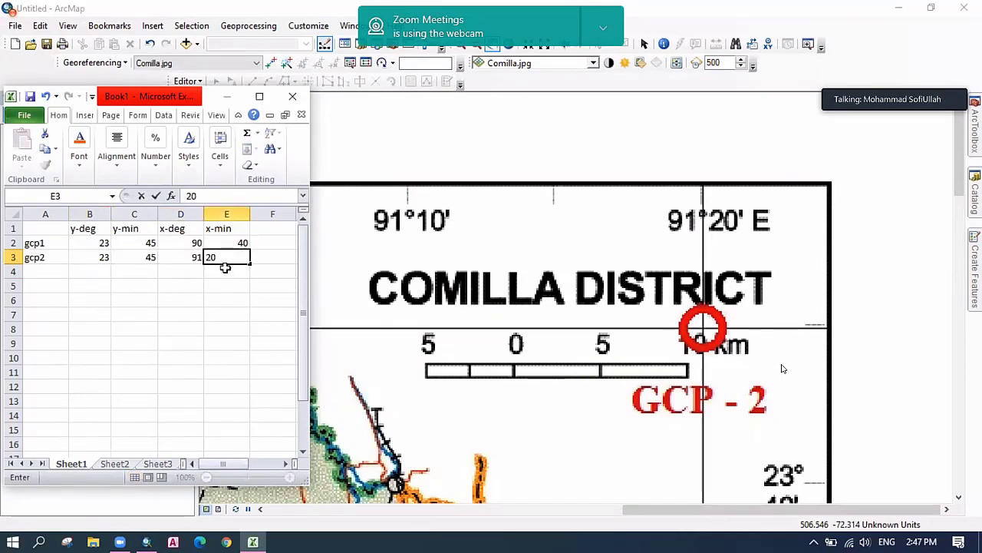
click(232, 284)
Label cell A4 gcp3 and select B4 for its latitude degrees.
click(59, 272)
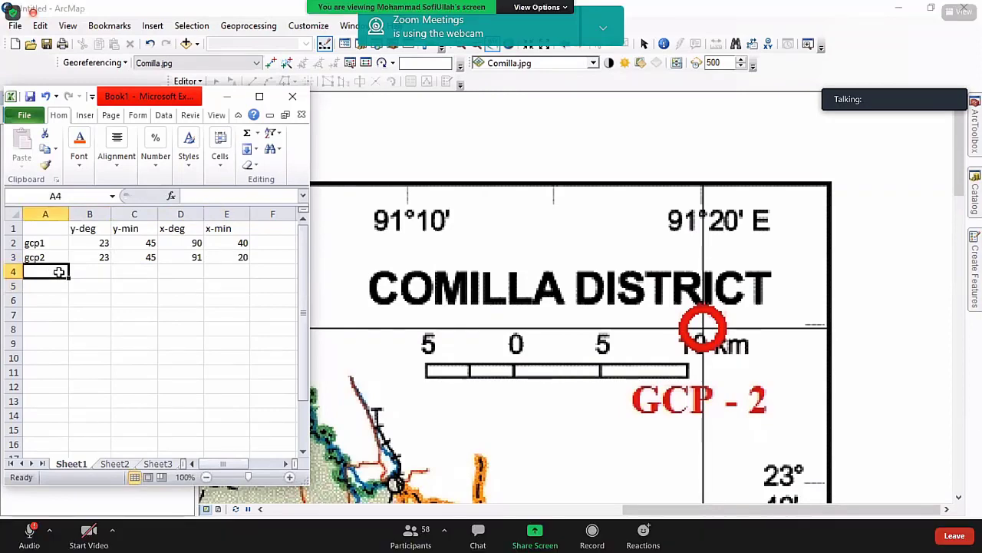
text(gcp)
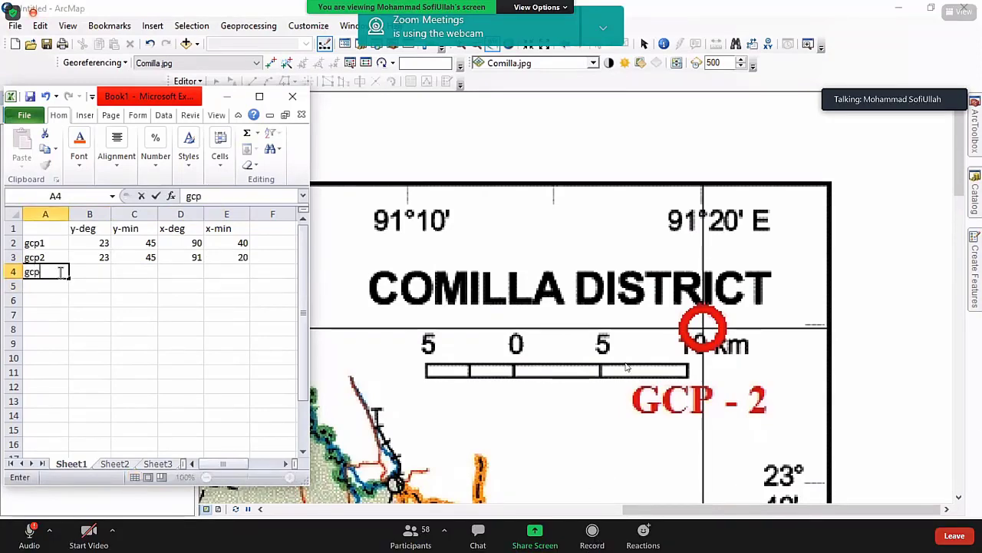
text(3)
click(89, 298)
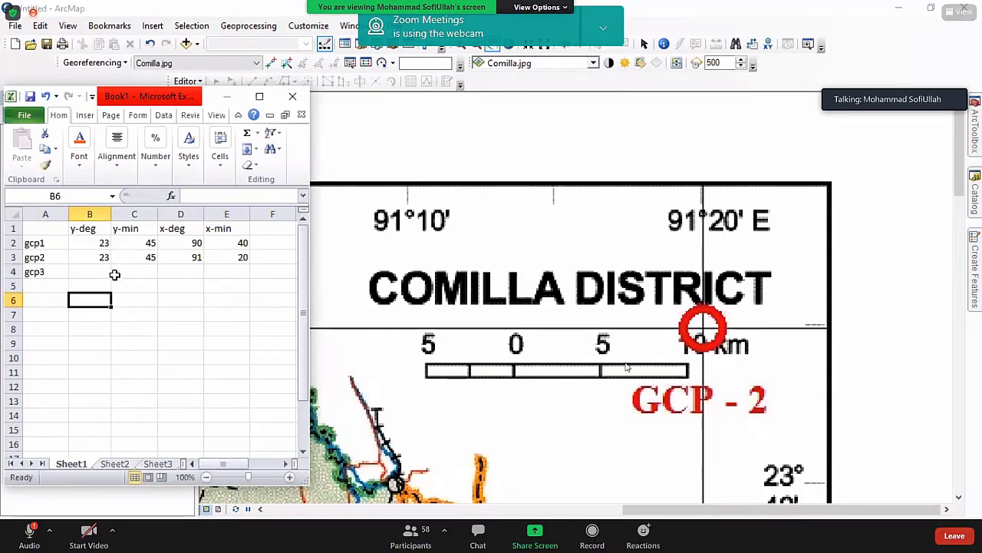
click(99, 272)
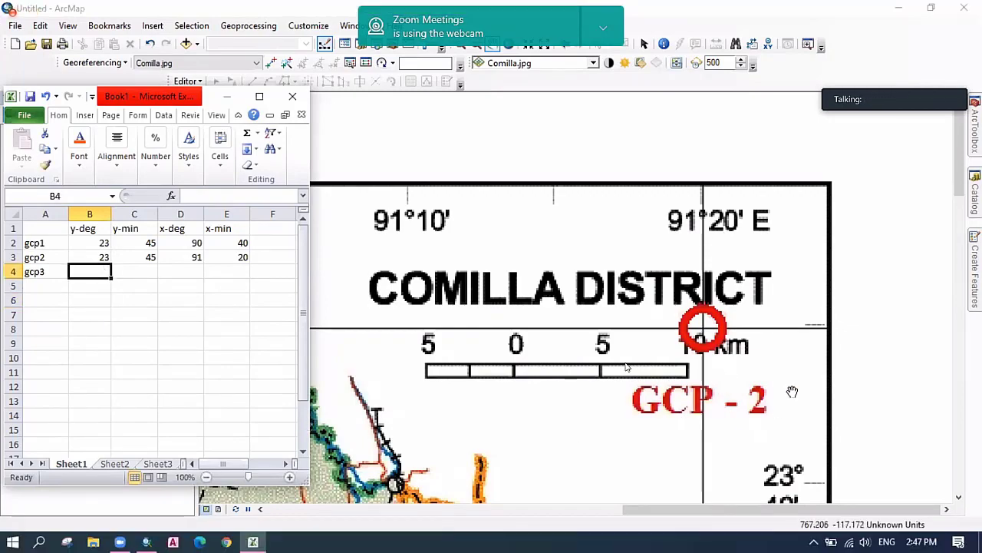
Pan the ArcMap map south to centre the GCP-3 marker on the 23°10′ latitude line.
drag(791, 393, 783, 230)
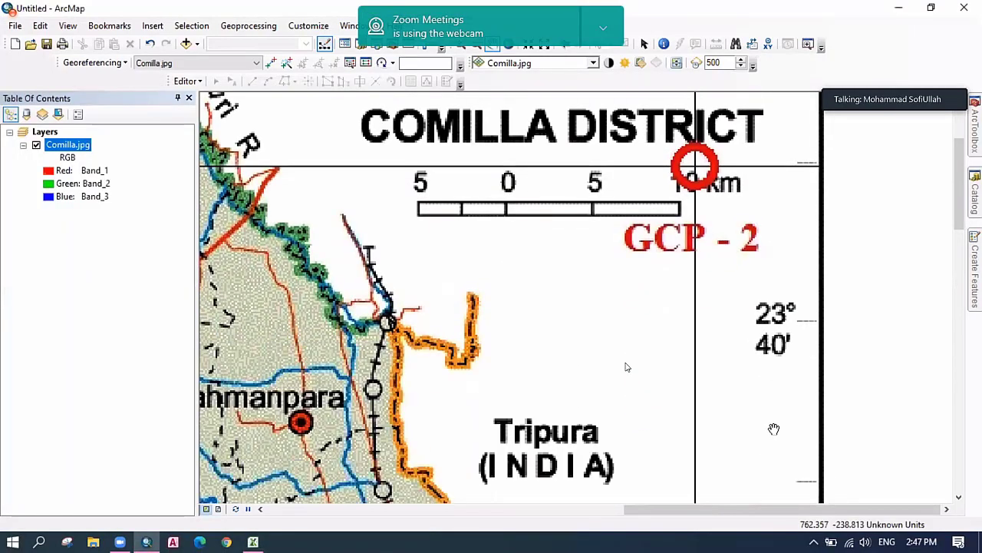
scroll(775, 436, up, 4)
scroll(769, 438, down, 3)
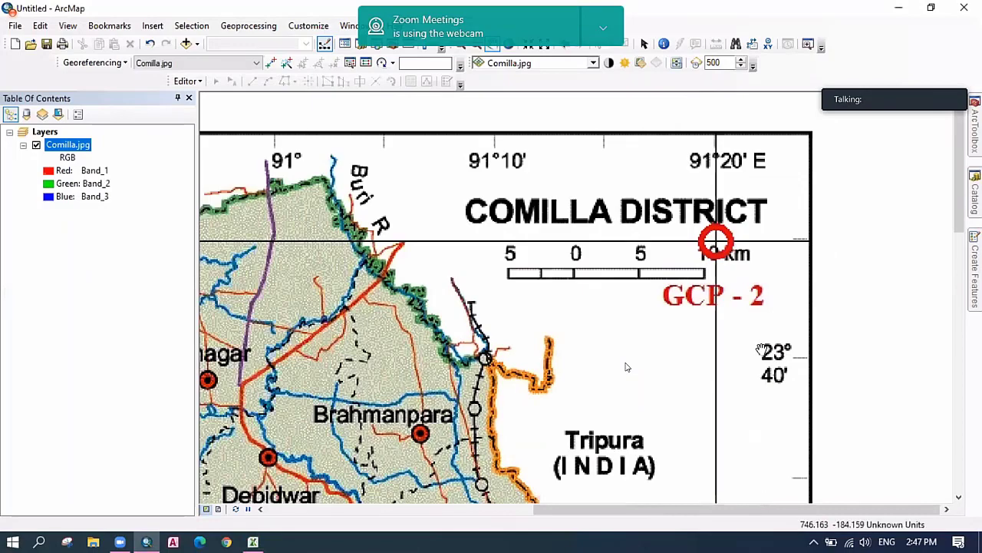
scroll(760, 347, down, 3)
scroll(762, 349, up, 2)
scroll(759, 353, up, 1)
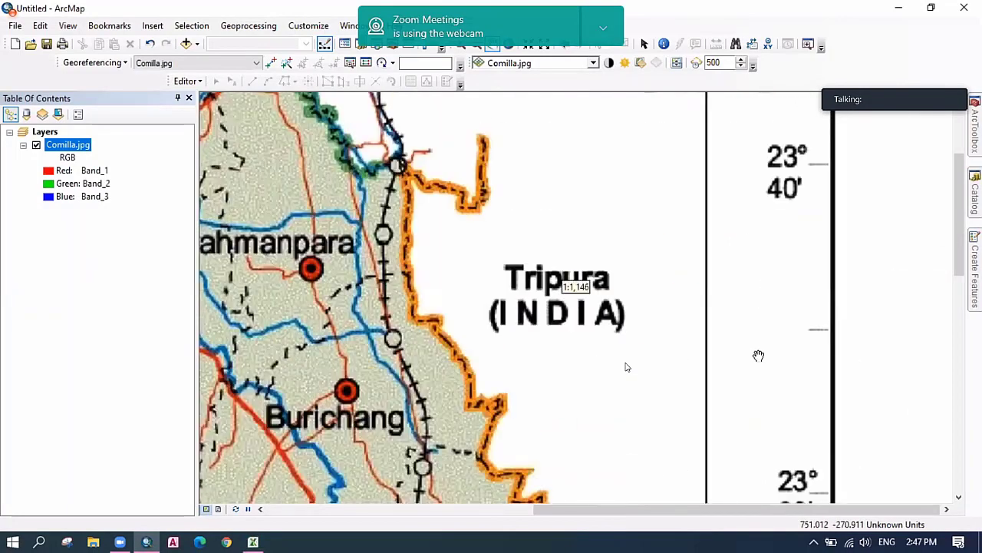
scroll(747, 307, up, 3)
drag(731, 404, 737, 280)
scroll(737, 280, down, 6)
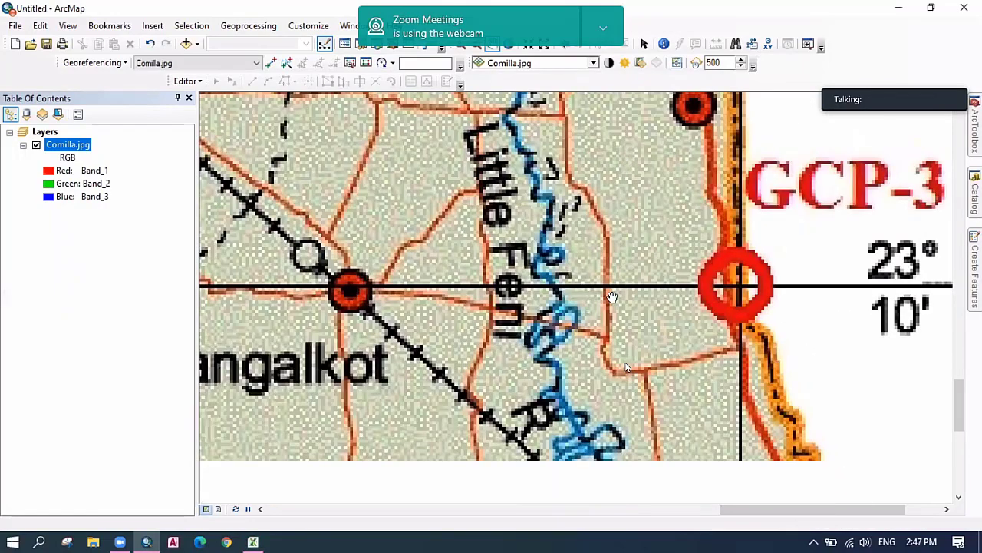
drag(891, 296, 723, 300)
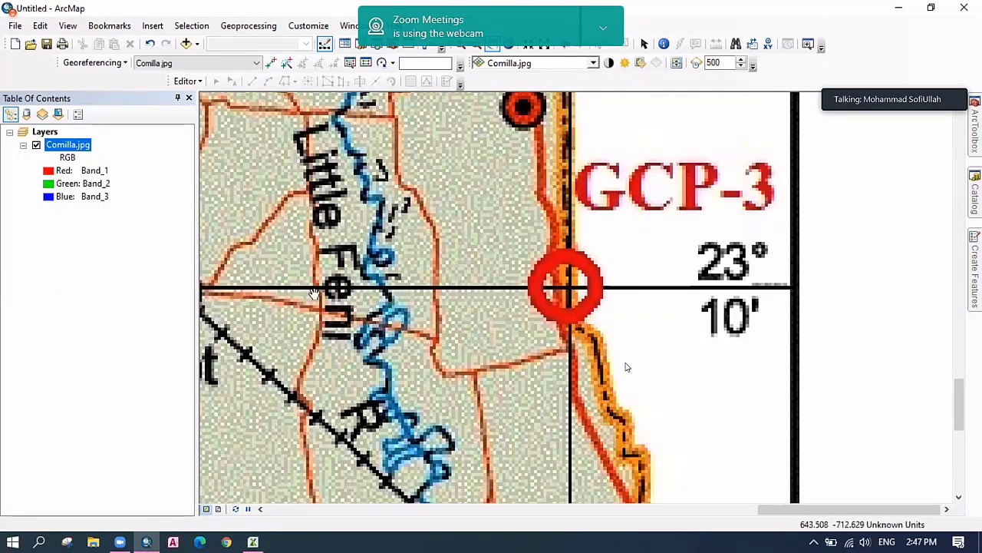
click(254, 542)
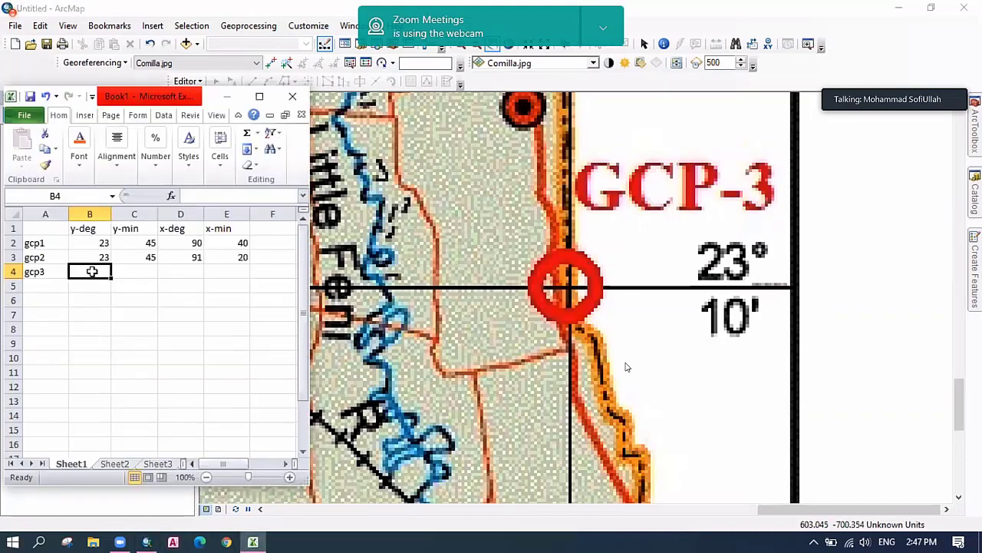
Enter 23, 10, 91 and 20 into the gcp3 cells B4:E4, then select A5.
text(23)
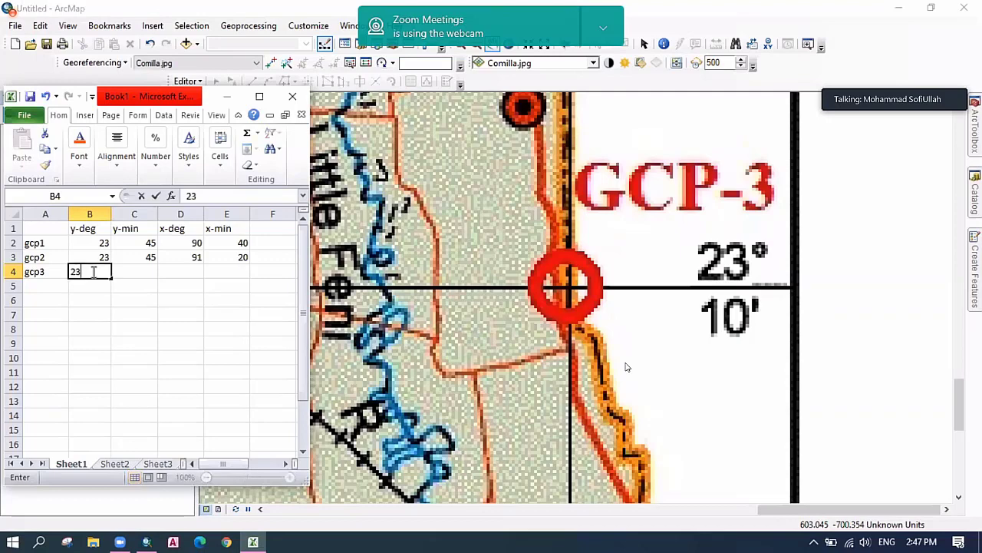
key(Tab)
text(10)
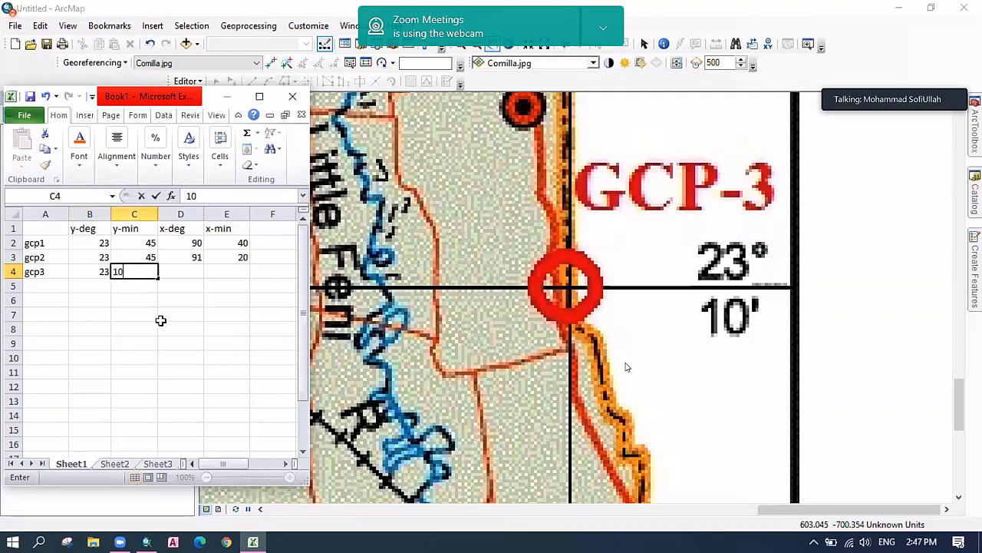
click(165, 326)
click(181, 271)
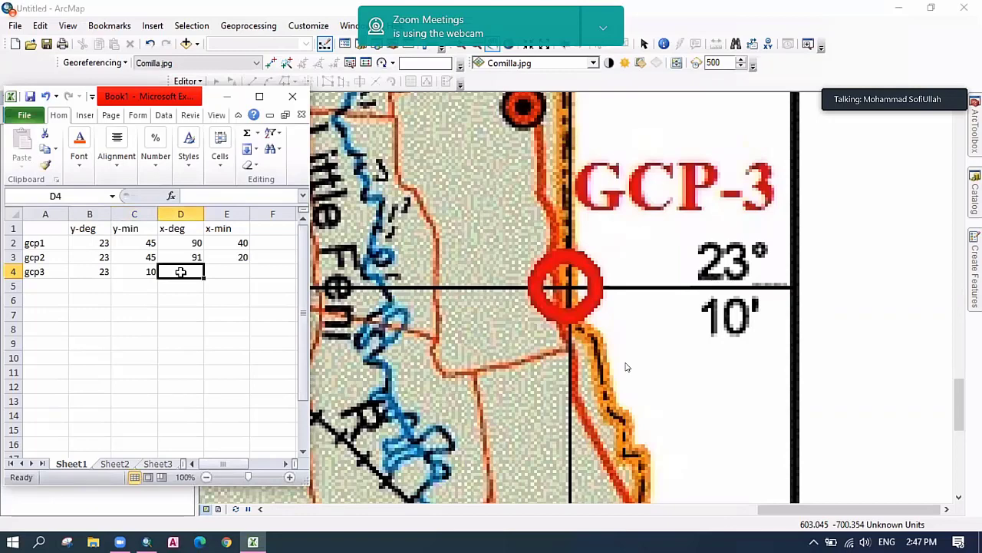
text(91)
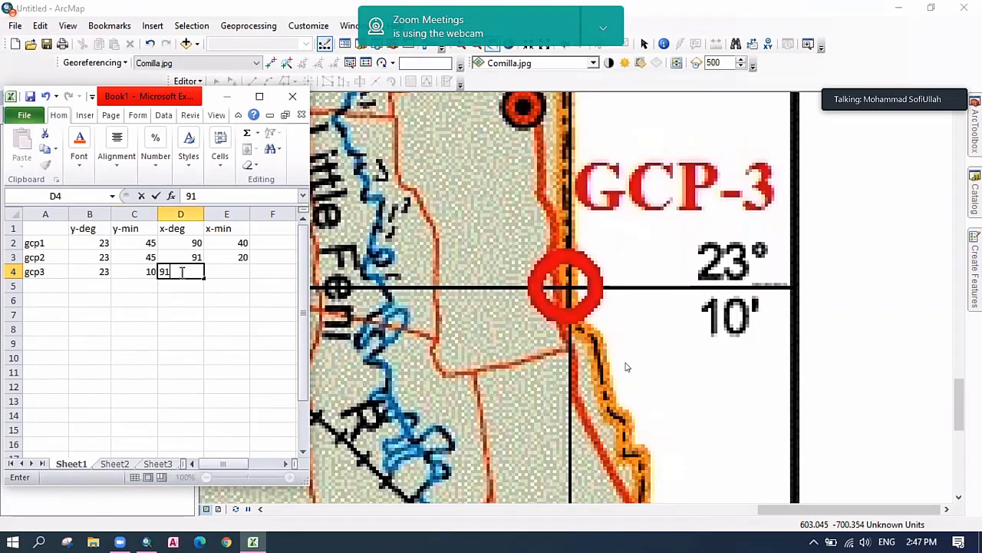
key(Tab)
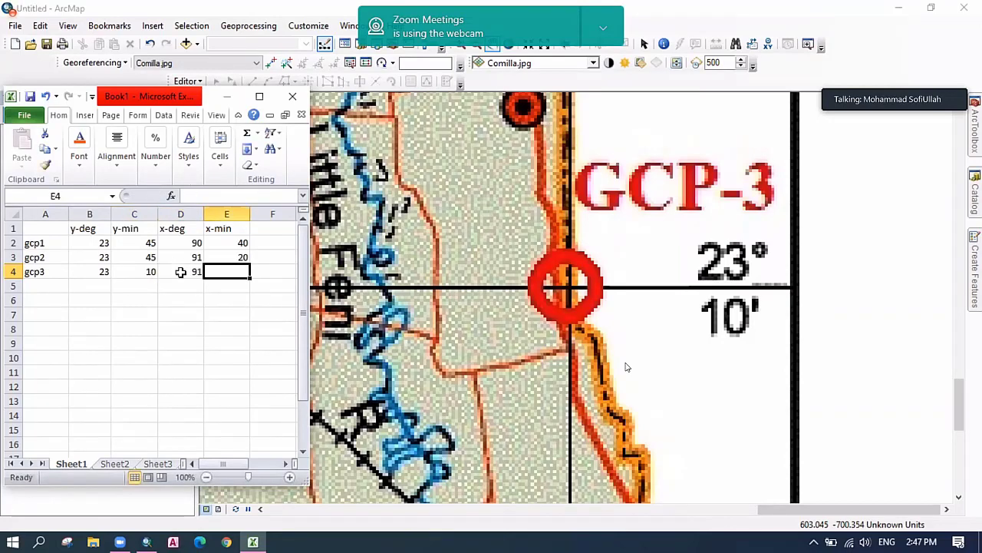
text(20)
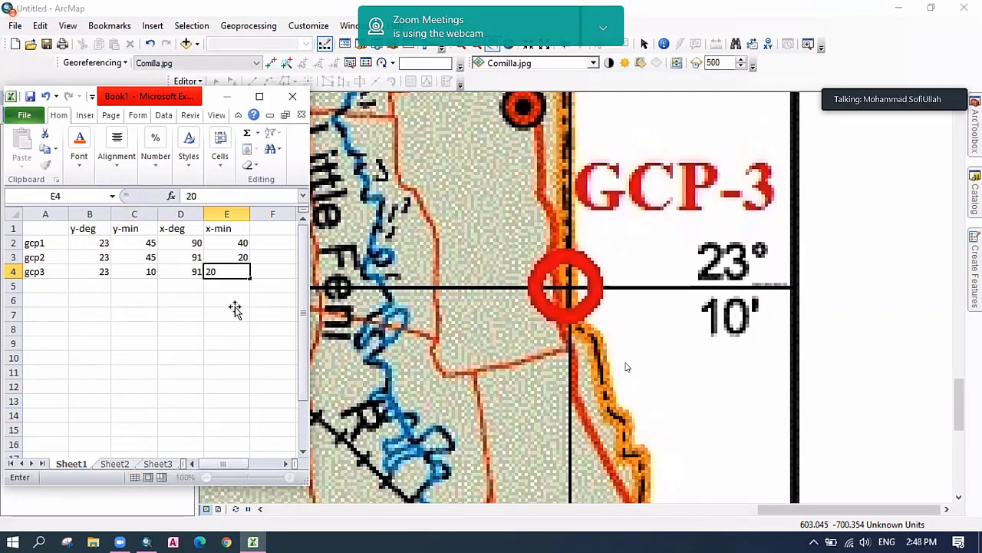
click(235, 305)
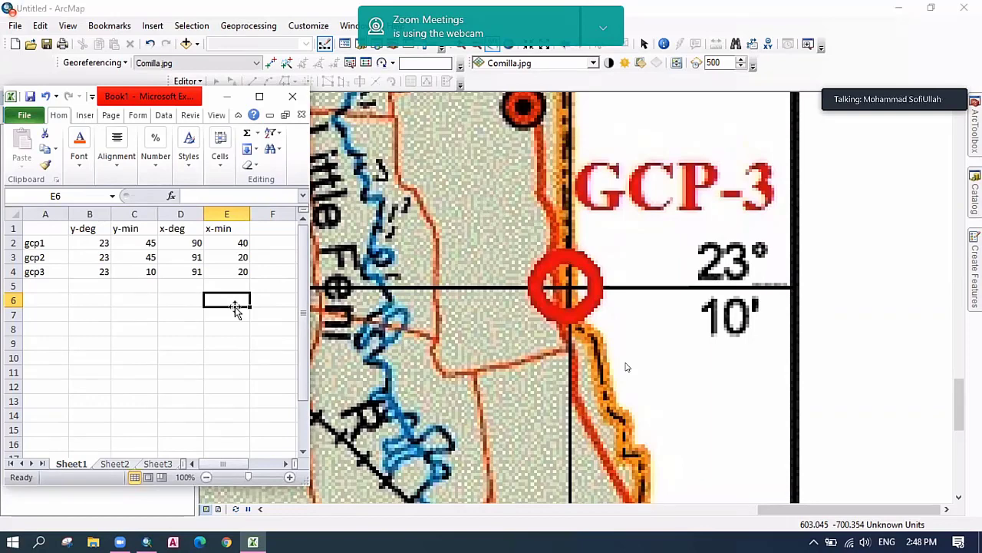
click(44, 284)
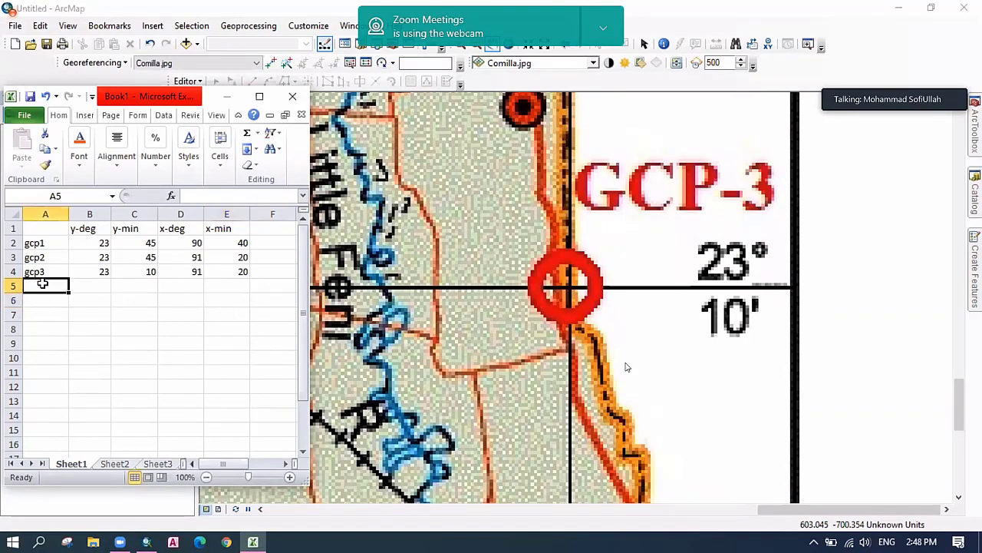
Pan the ArcMap view across to centre the GCP-4 marker, then bring Excel back.
click(670, 357)
drag(491, 374, 737, 385)
drag(433, 395, 837, 441)
drag(230, 429, 844, 452)
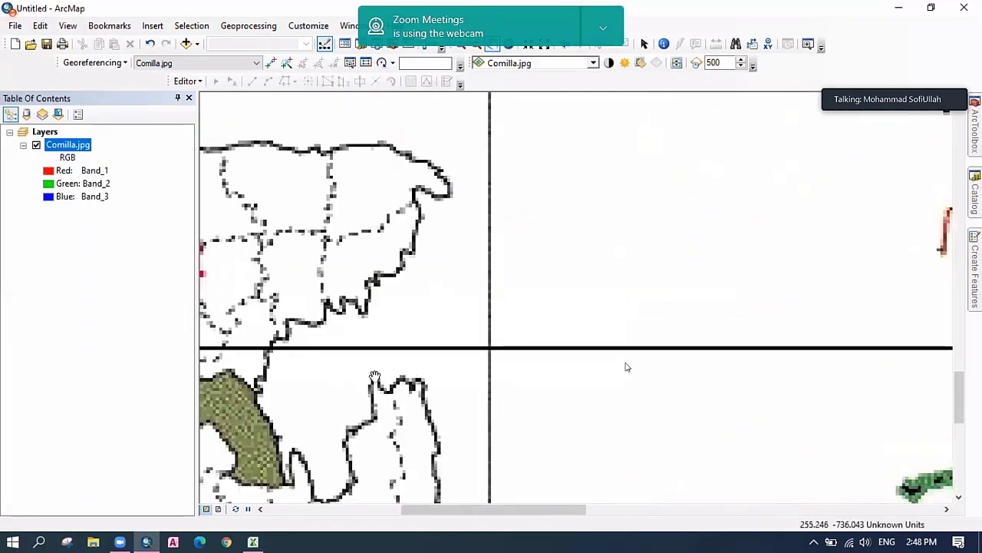
drag(541, 395, 680, 417)
mouse_move(300, 399)
mouse_down()
mouse_move(508, 425)
mouse_move(470, 407)
mouse_up()
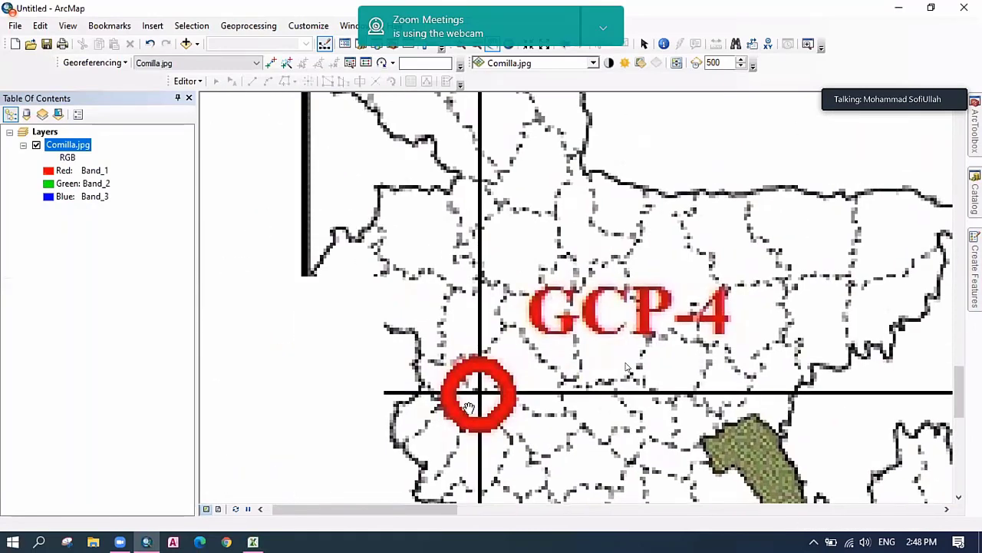
scroll(476, 407, down, 1)
scroll(476, 407, up, 1)
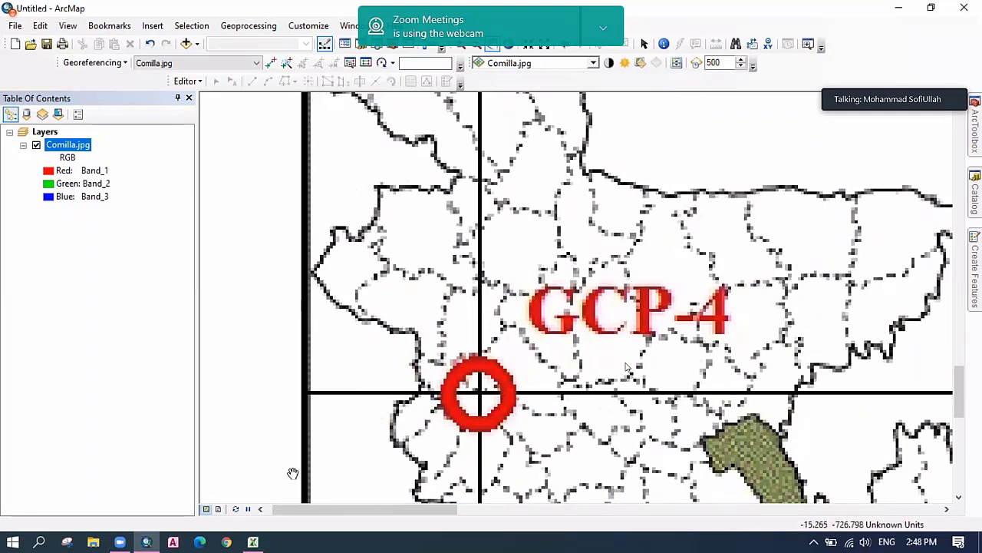
click(253, 542)
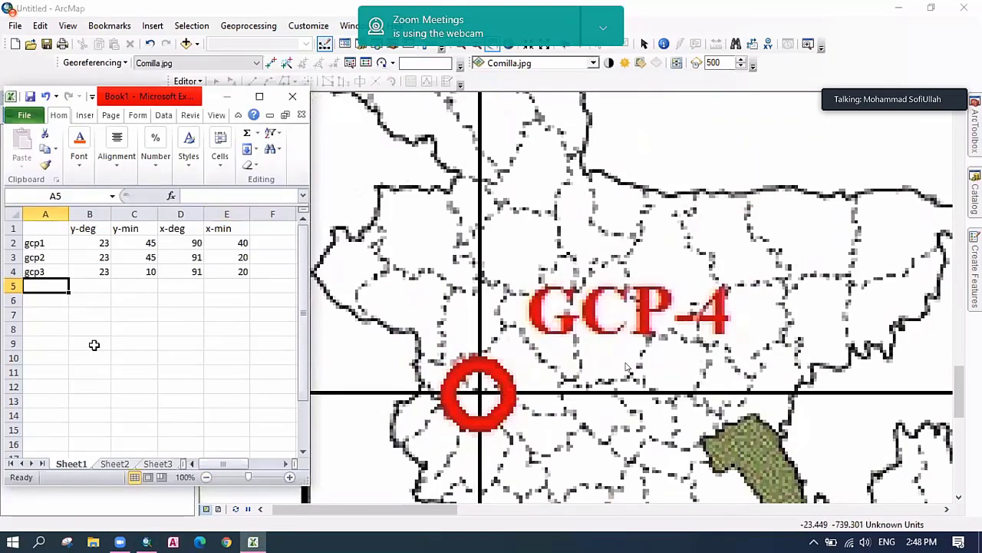
Label A5 as gcp4 and review the gcp1 and gcp3 rows for reference.
text(gcp4)
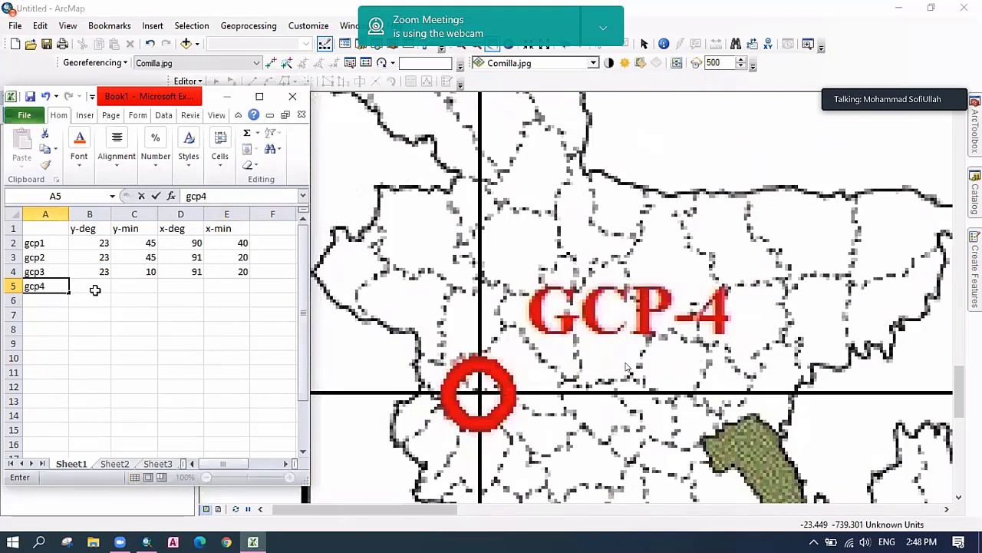
key(Tab)
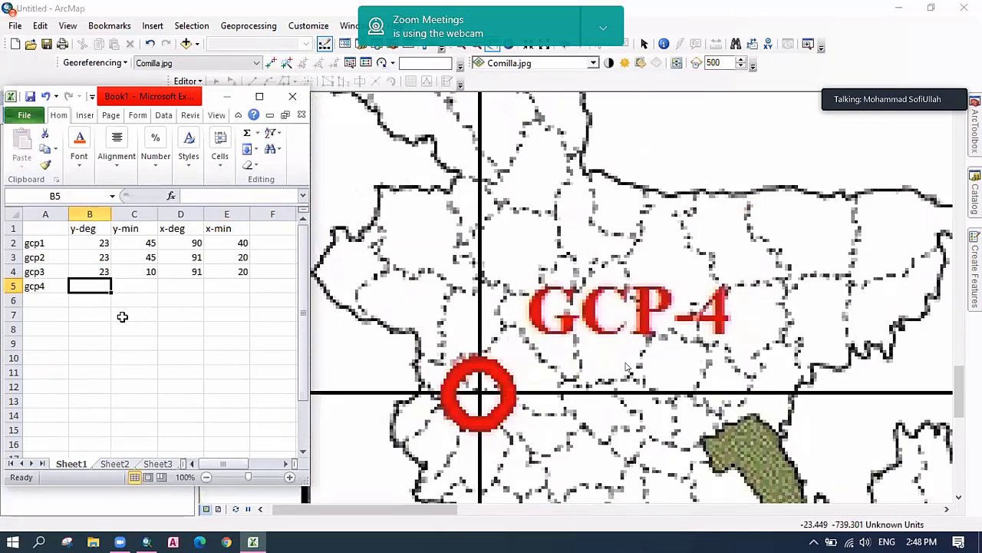
click(10, 242)
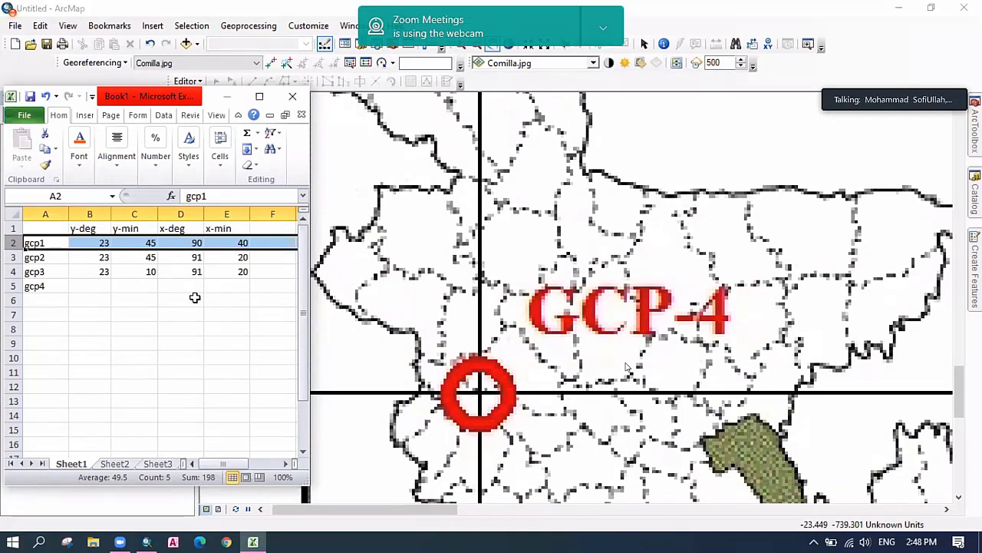
click(187, 297)
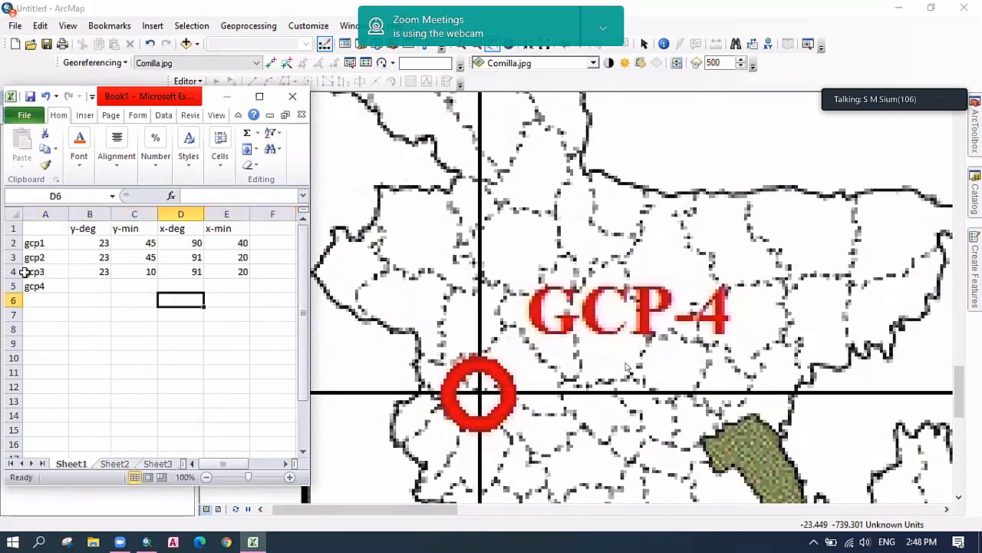
click(13, 272)
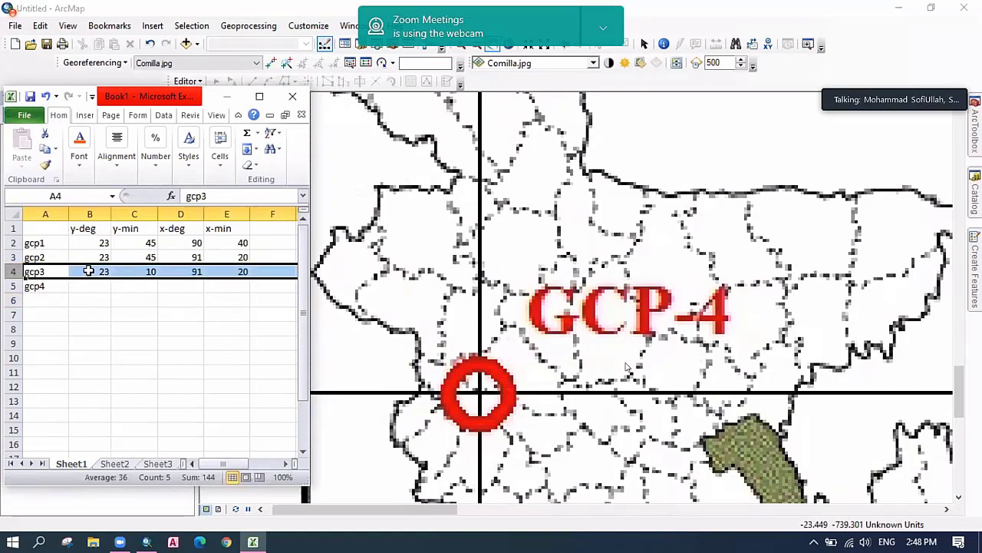
click(91, 271)
drag(91, 271, 136, 271)
click(146, 317)
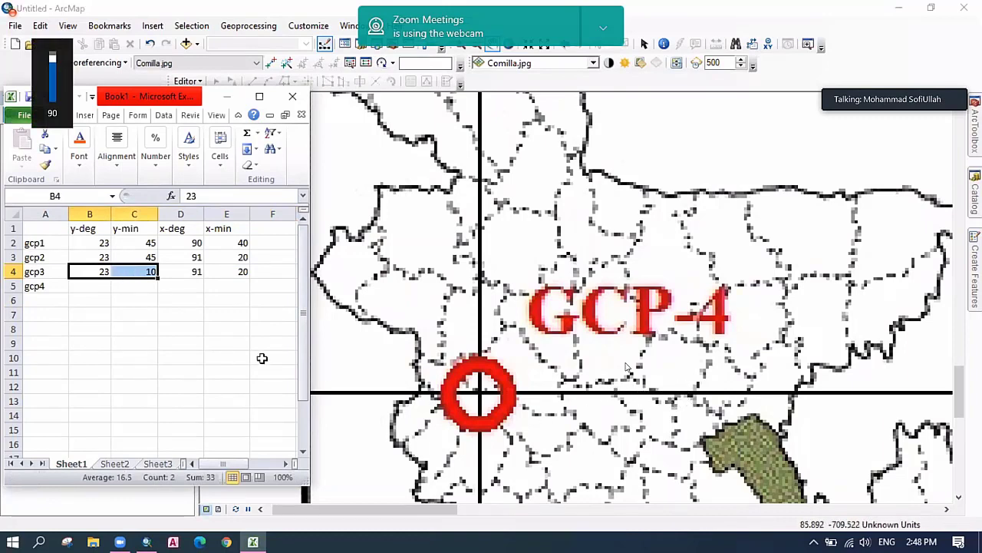
Enter 23, 10, 90 and 40 into the gcp4 cells B5:E5.
click(86, 289)
text(23)
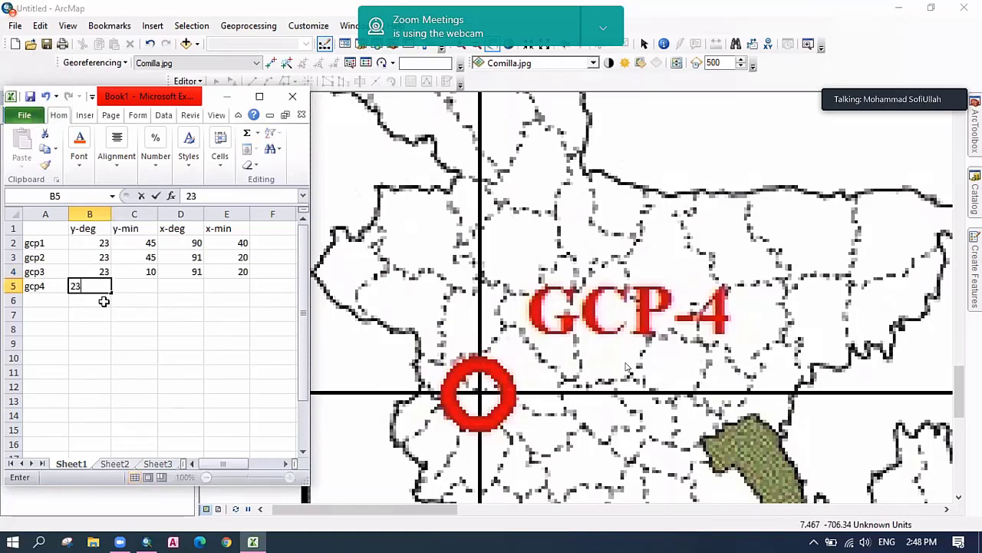
key(Tab)
text(10)
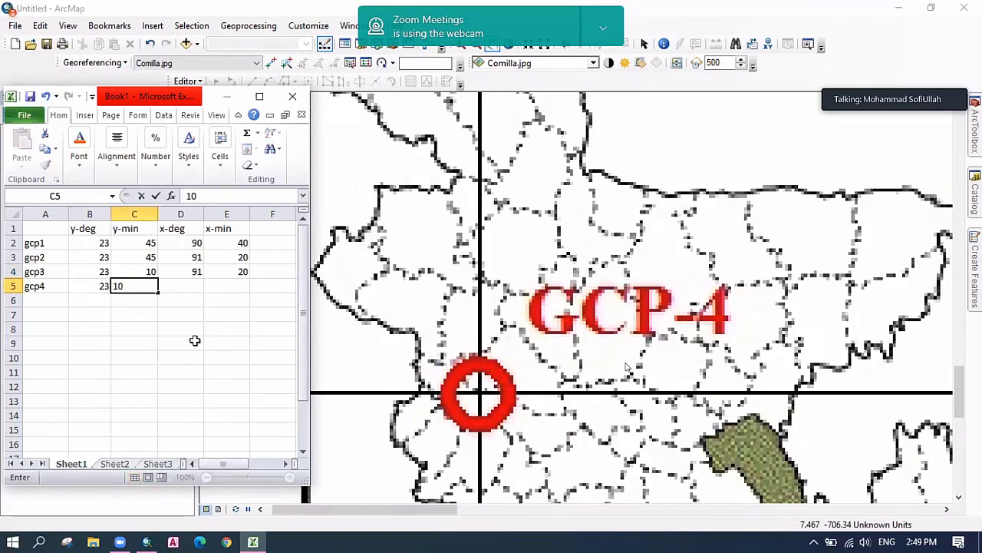
click(194, 370)
click(188, 243)
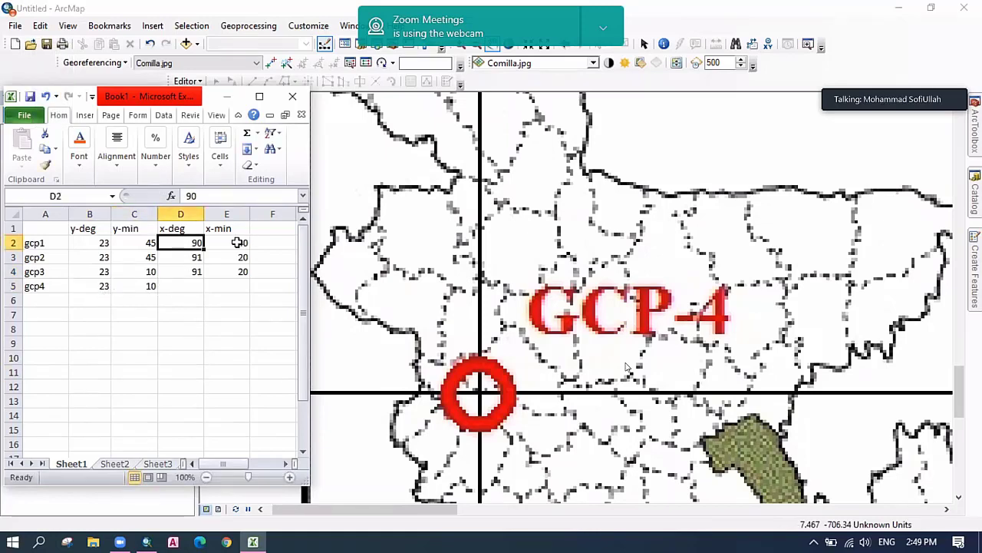
key(Tab)
click(188, 287)
text(90)
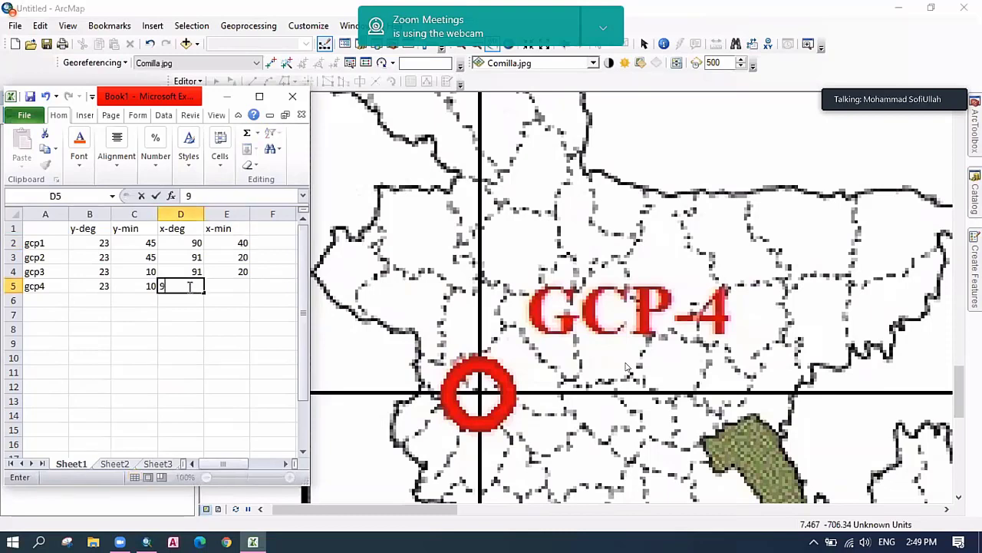
key(Tab)
text(40)
key(Return)
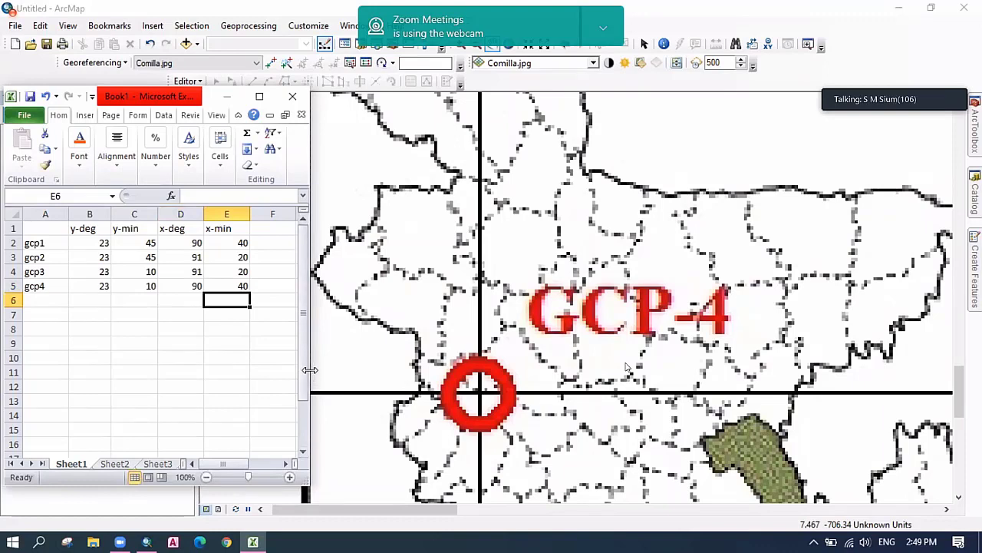
drag(310, 370, 355, 361)
Add the new column headers y-dd in F1 and x-dd in G1.
click(279, 230)
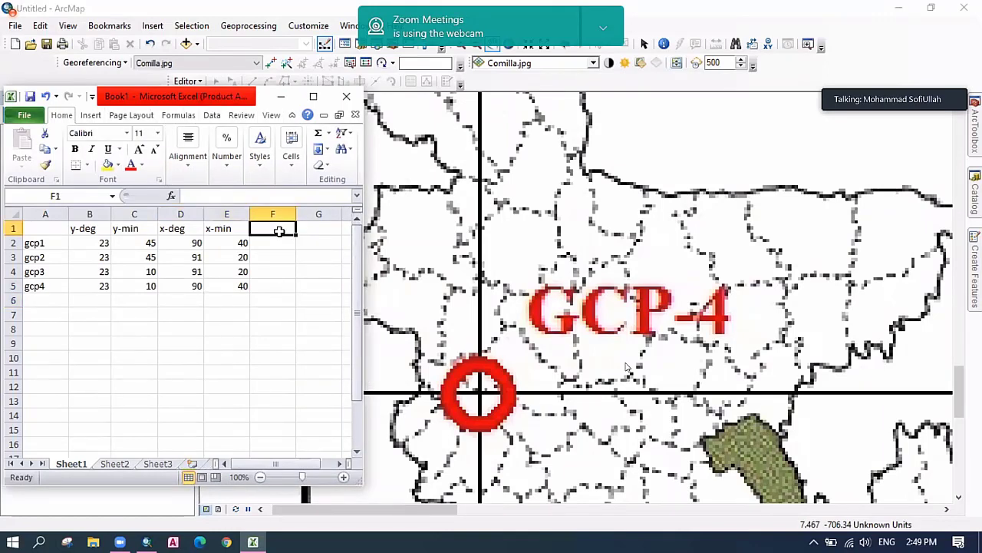
text(y)
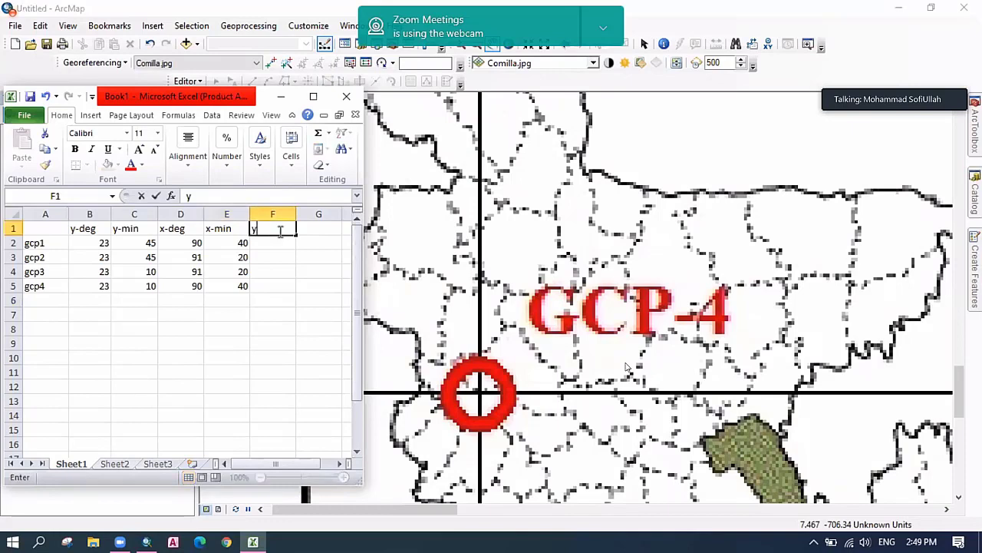
text(-dd)
click(276, 284)
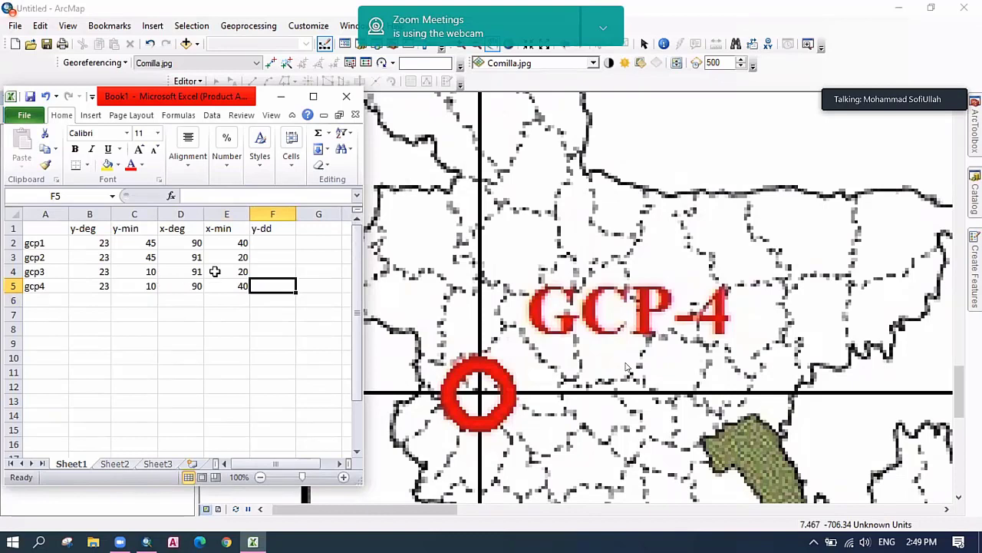
click(316, 230)
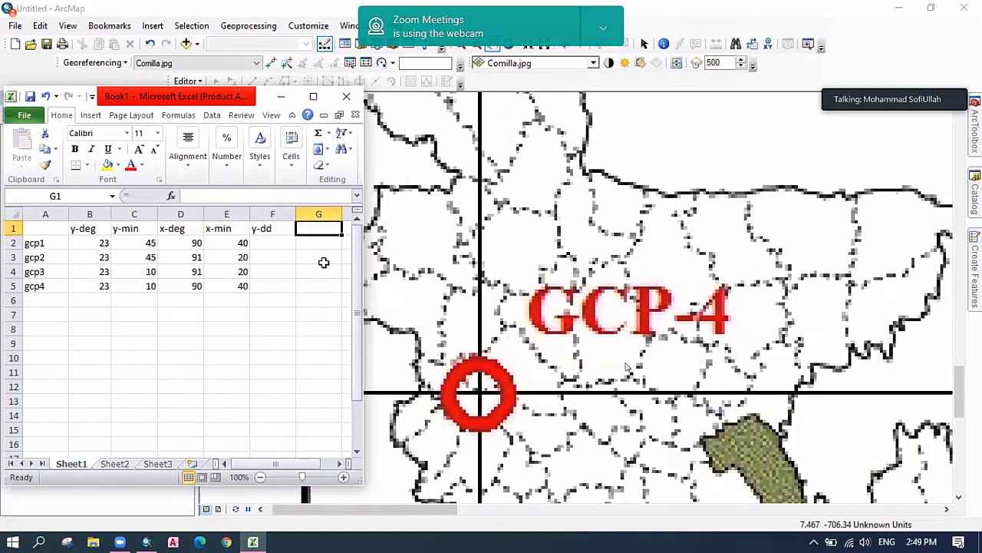
text(x)
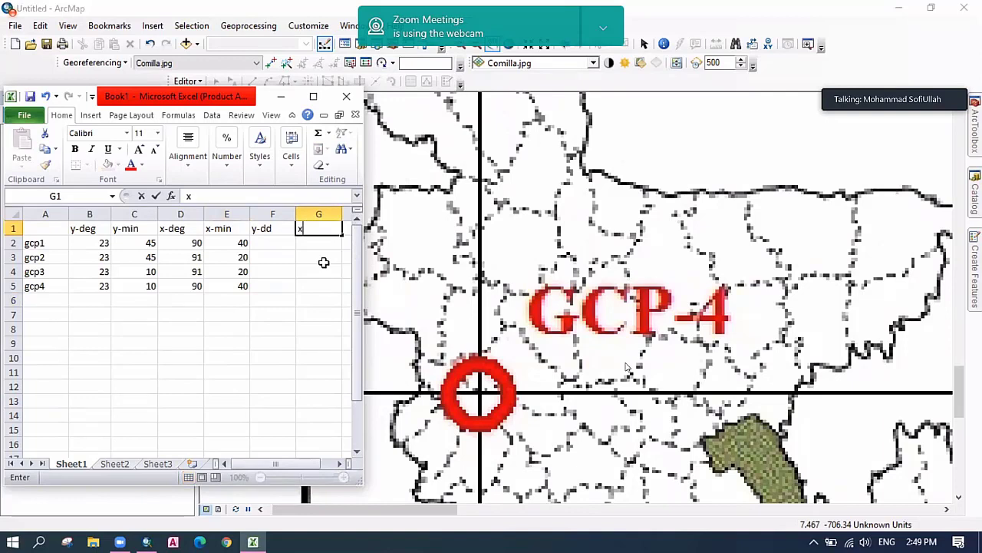
text(-dd)
click(324, 262)
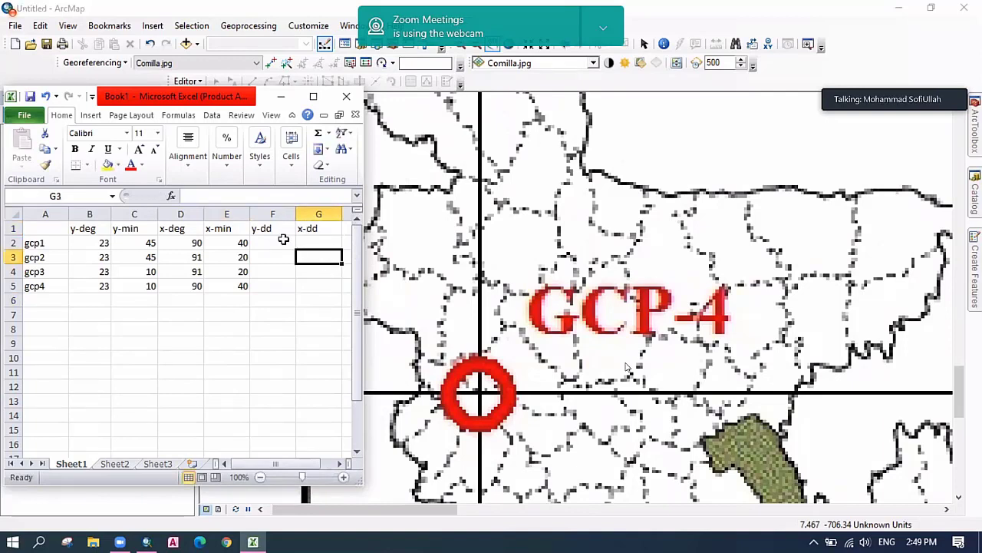
Rename the y-deg and y-min headers to y_deg and y_min.
click(81, 230)
double_click(81, 231)
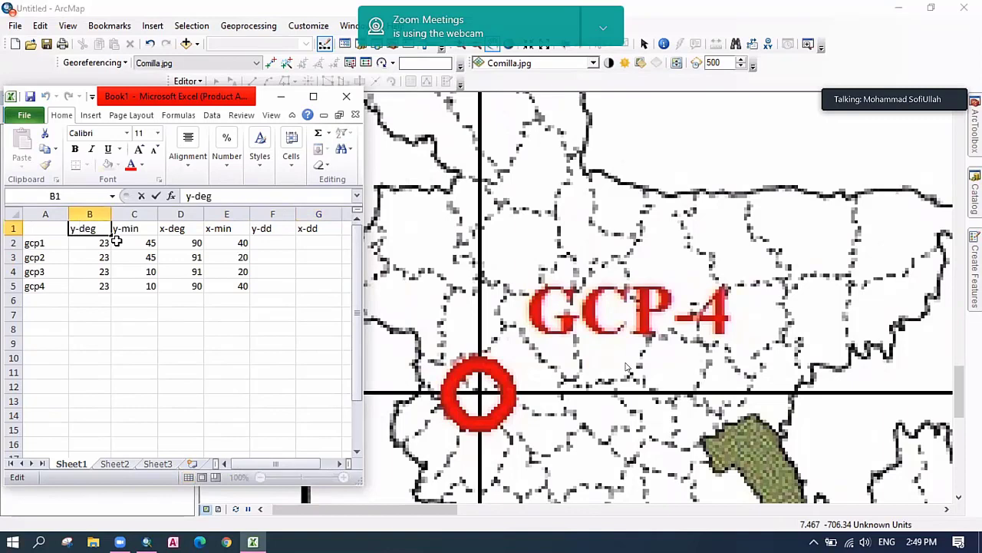
key(BackSpace)
text(_)
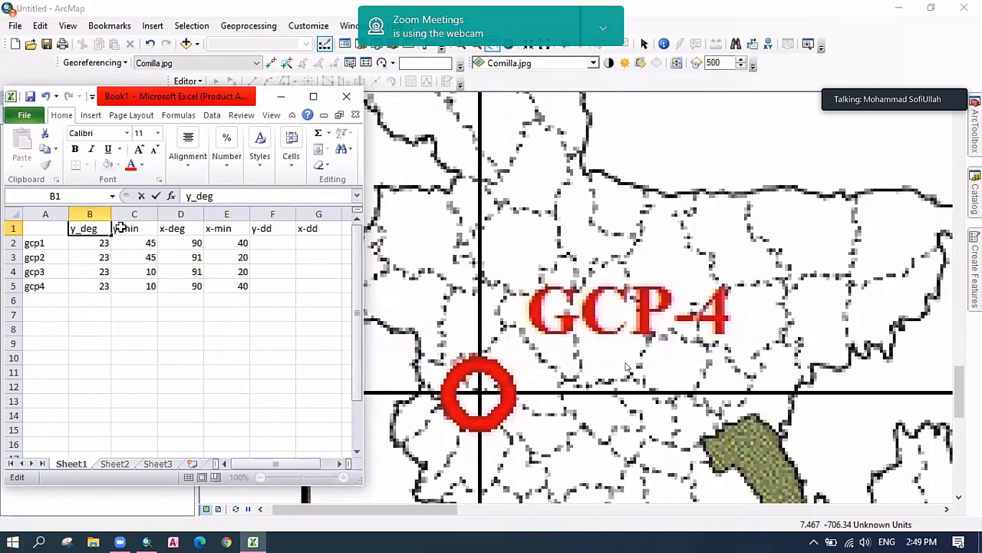
click(121, 228)
double_click(128, 230)
key(BackSpace)
text(_)
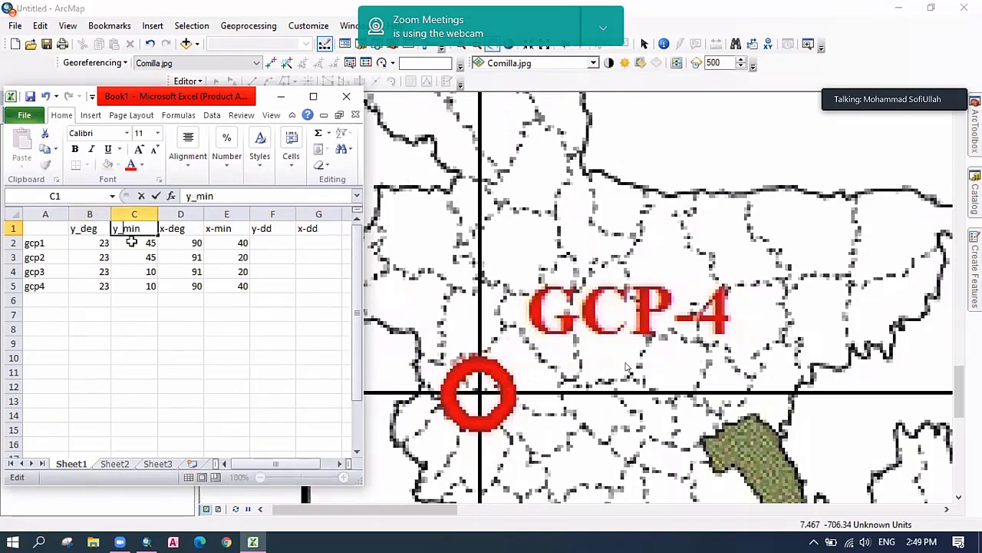
click(172, 230)
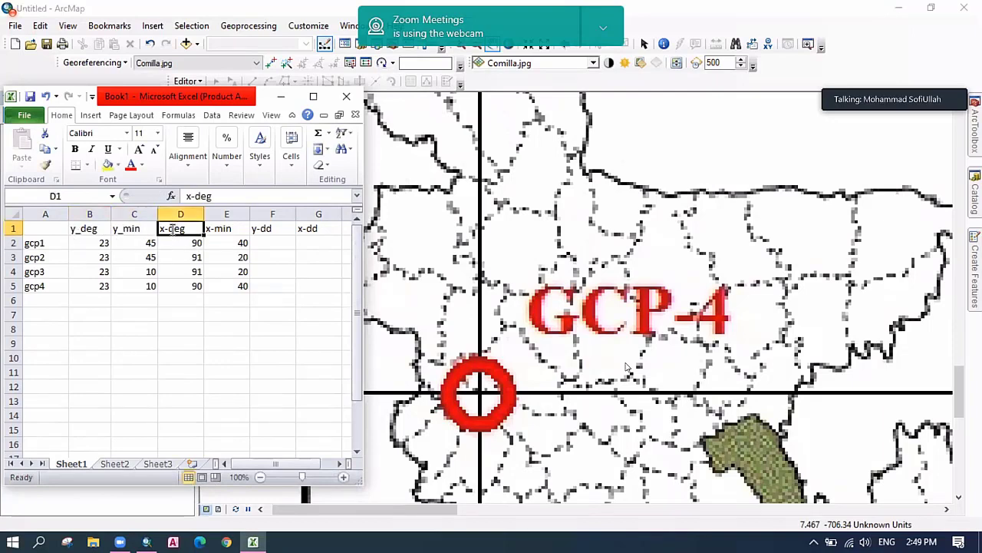
Rename the x-deg and x-min headers to x_deg and x_min.
double_click(172, 229)
key(BackSpace)
text(_)
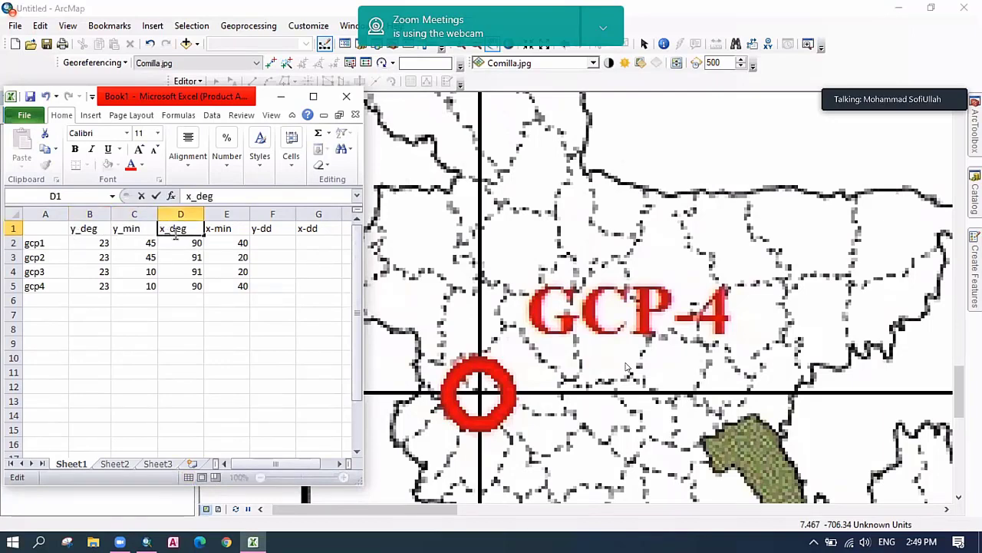
click(211, 228)
double_click(212, 228)
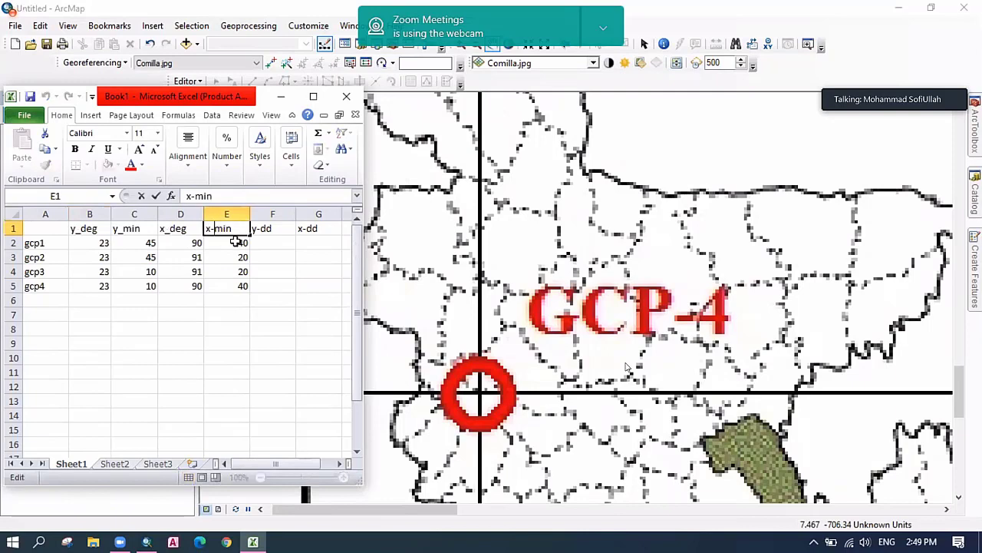
key(BackSpace)
text(_)
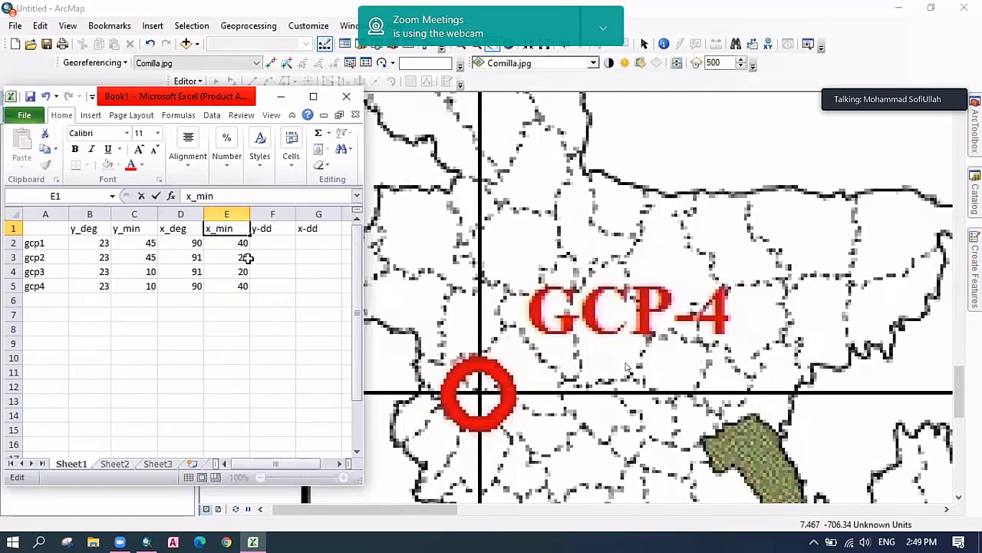
click(272, 272)
Rename y-dd and x-dd to y_dd and x_dd, and begin a formula in F2.
double_click(262, 229)
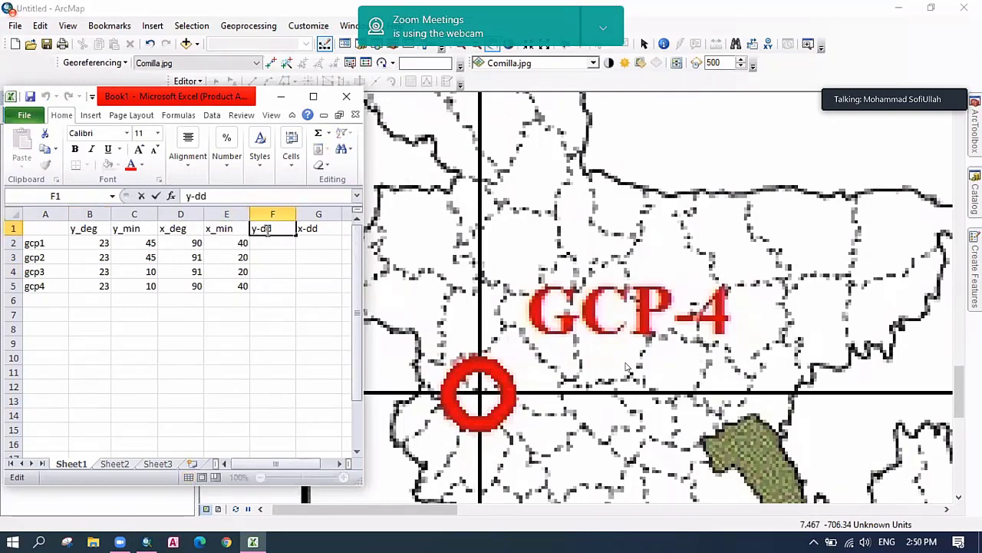
key(BackSpace)
text(_)
click(321, 269)
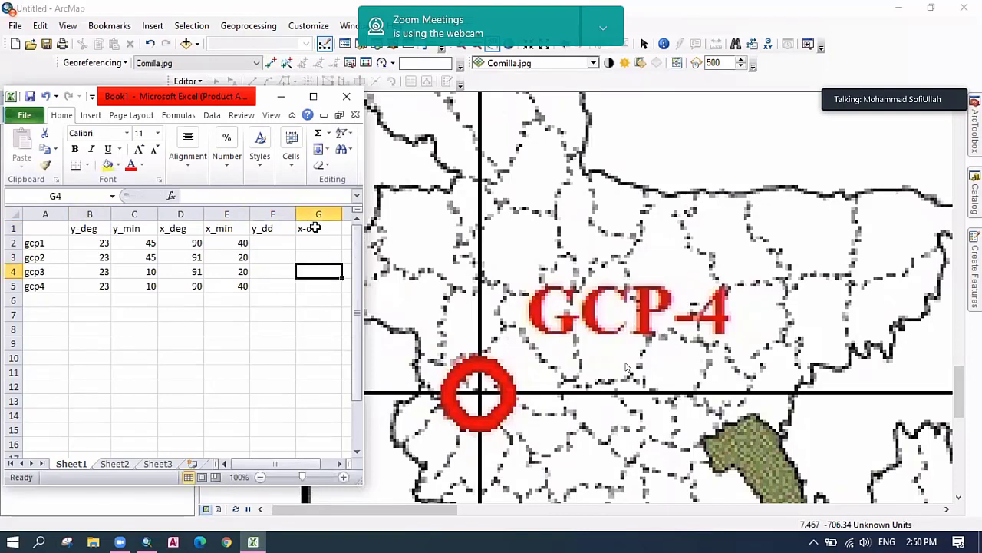
double_click(307, 228)
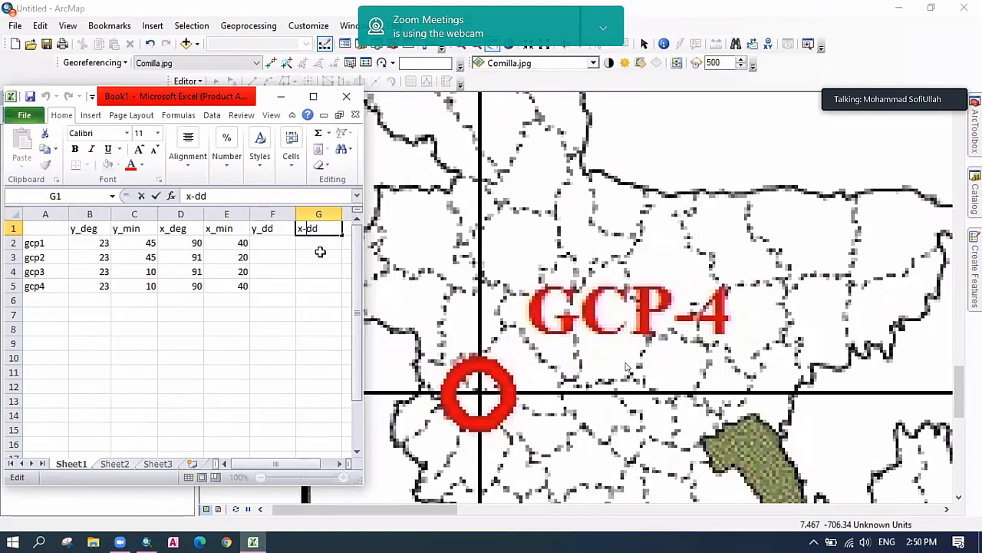
key(BackSpace)
text(_)
click(304, 304)
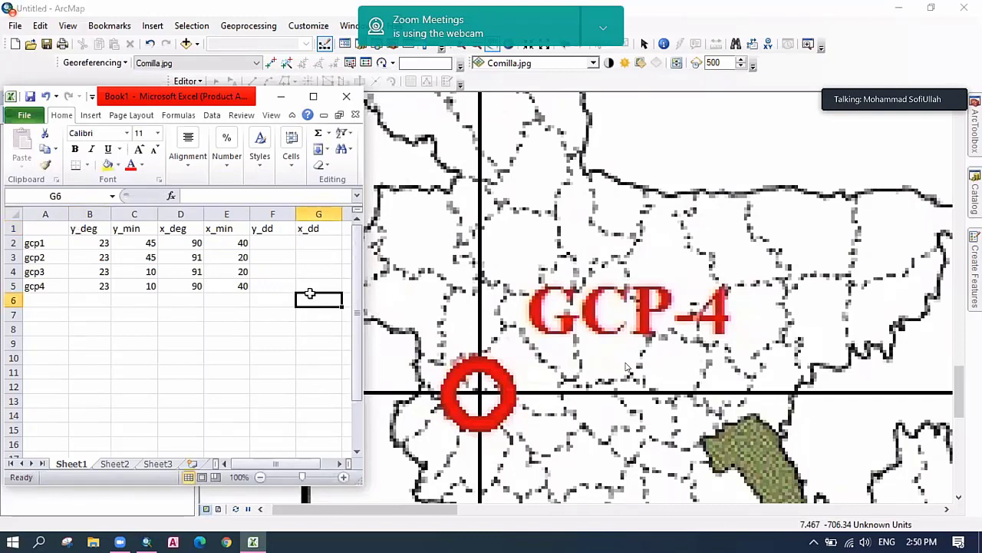
click(274, 244)
text(=)
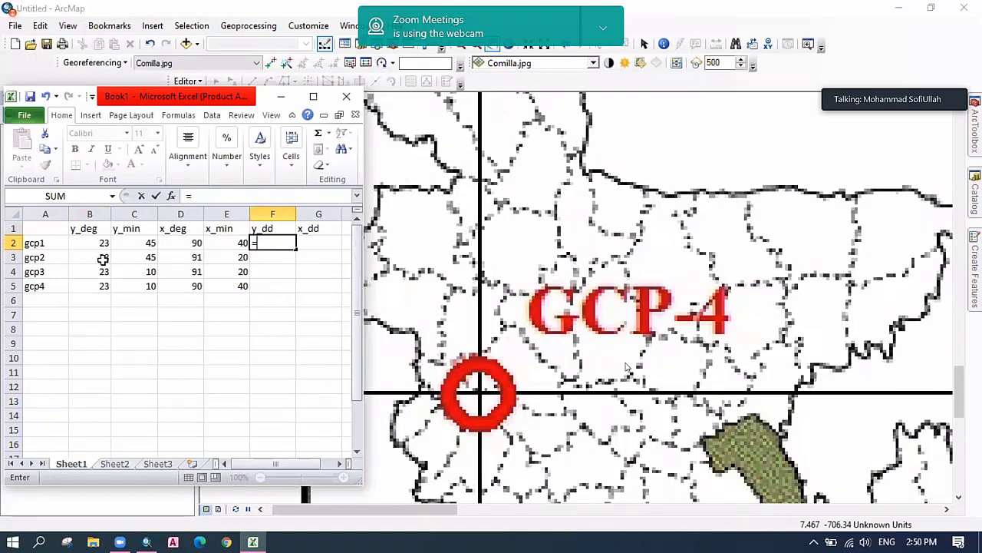
Compute y_dd with =B2+C2/60 in F2 and fill it down to F5.
click(98, 243)
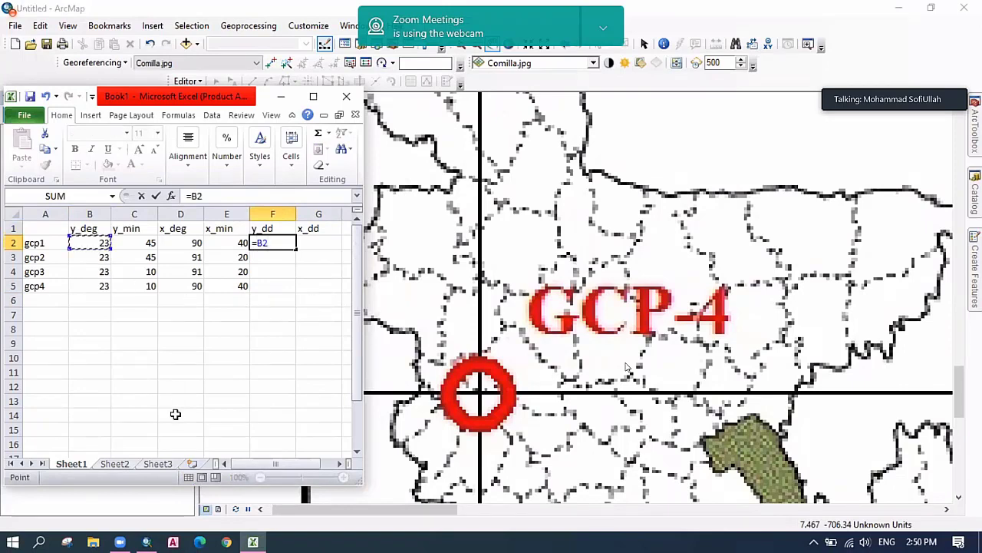
text(+)
click(125, 241)
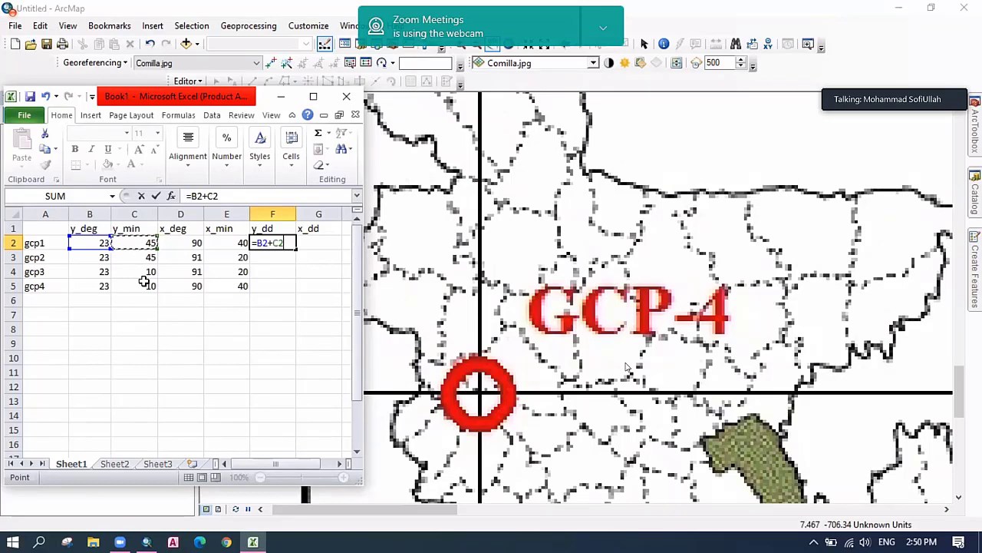
text(/60)
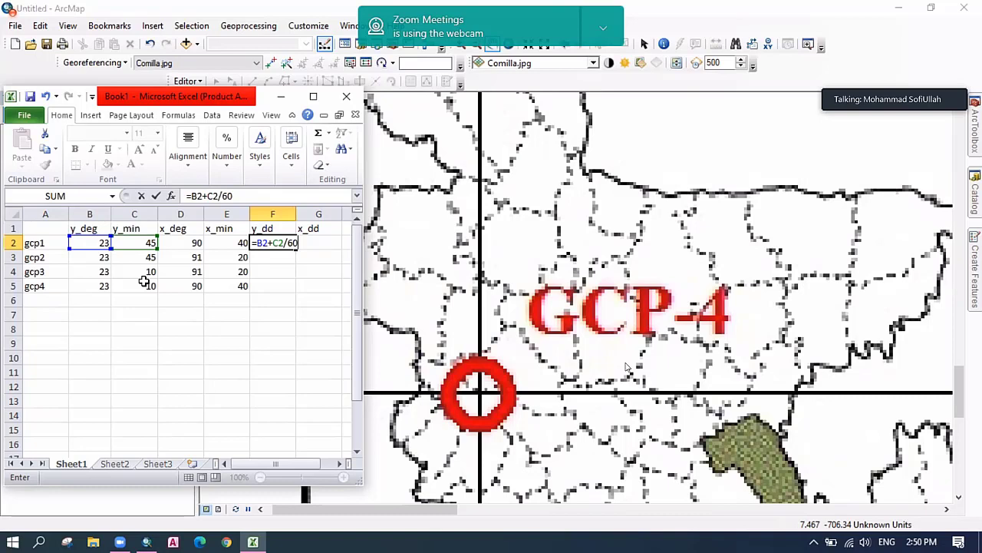
key(Return)
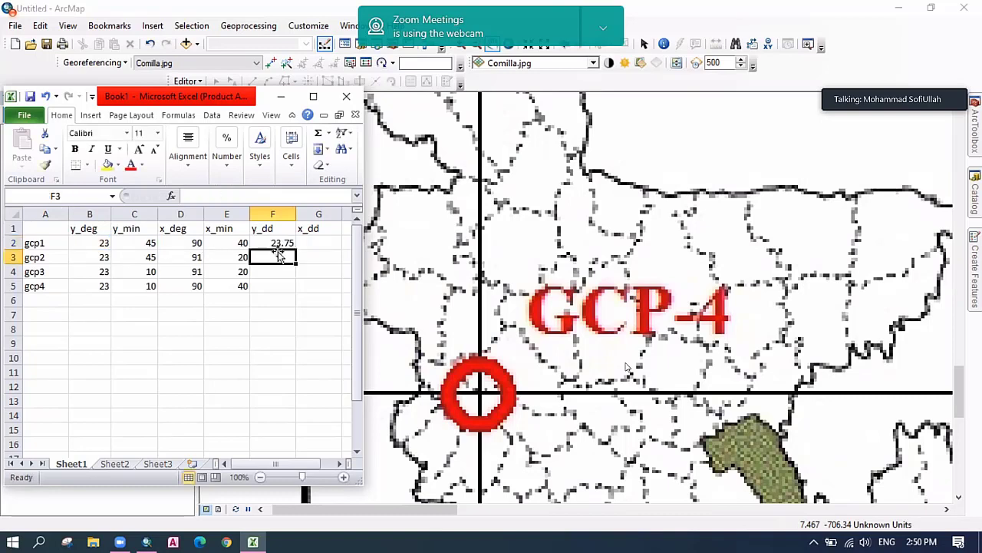
click(282, 244)
drag(296, 249, 302, 290)
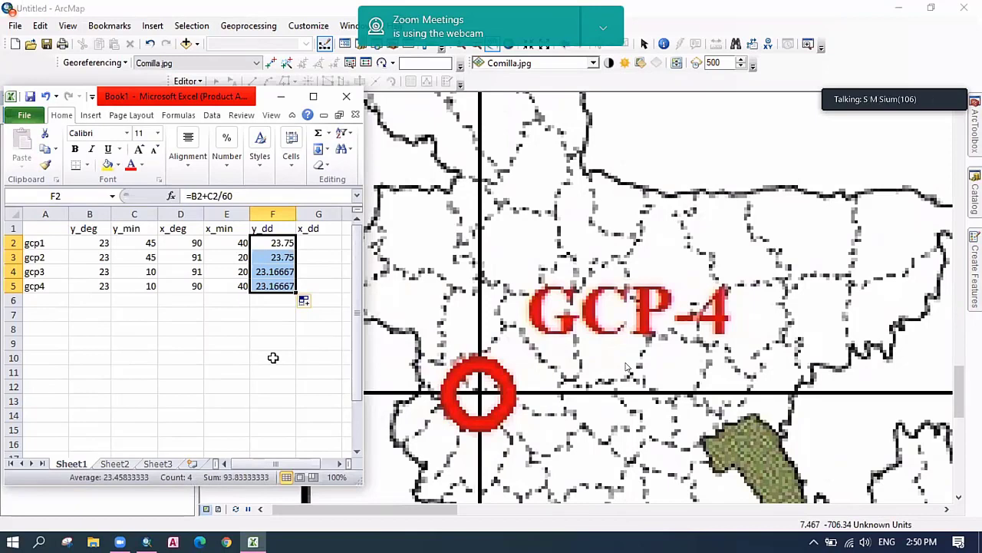
click(274, 358)
Compute x_dd with =D2+E2/60 in G2 and fill it down to G5.
click(310, 243)
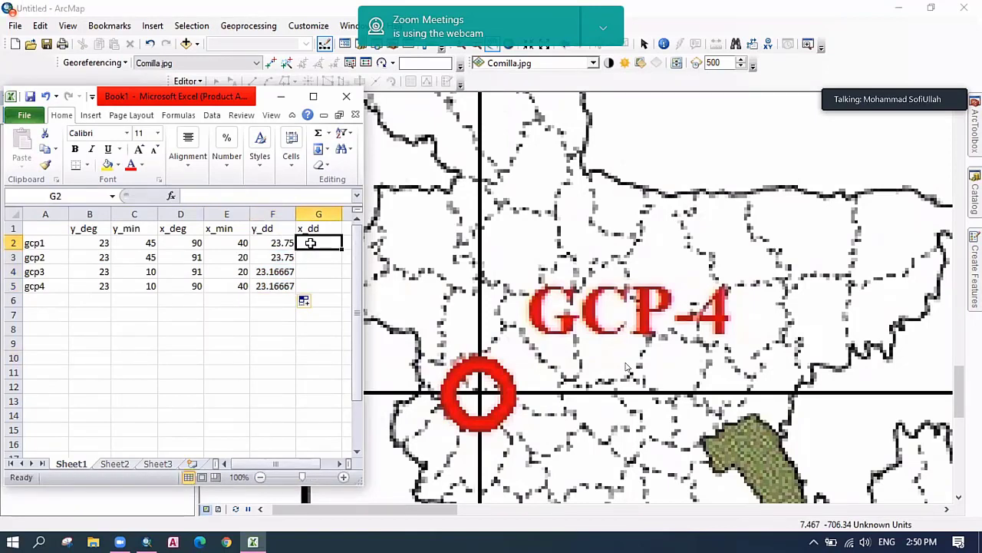
text(=)
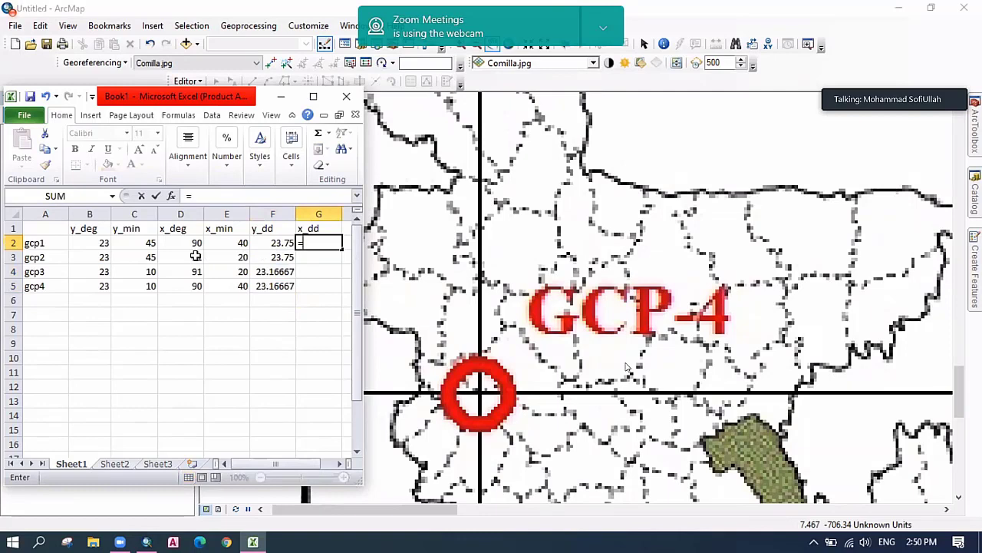
click(194, 244)
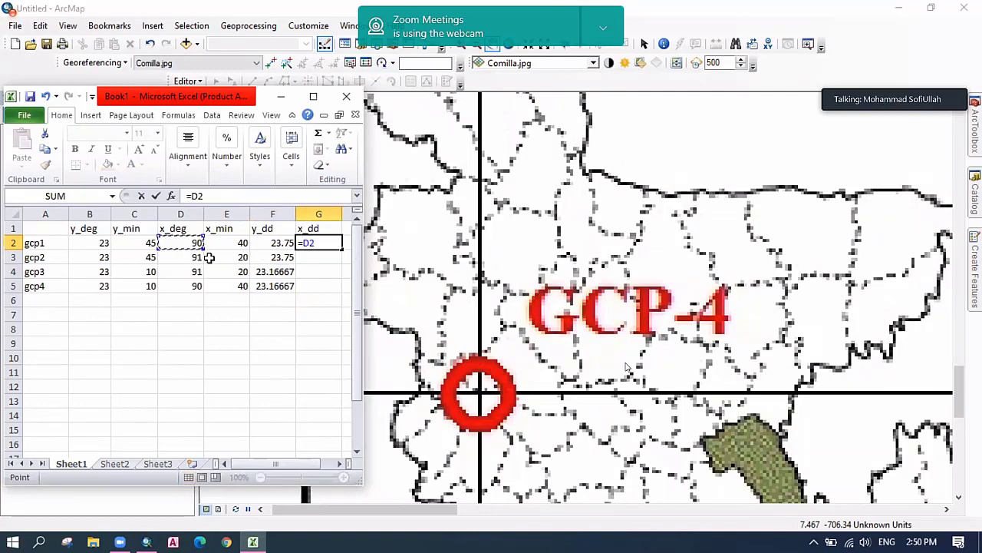
text(+)
click(241, 242)
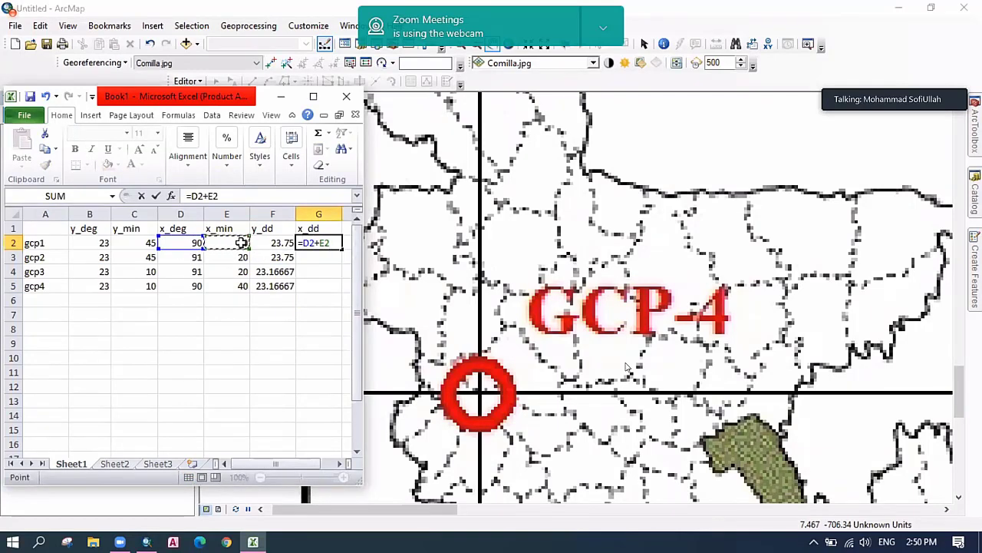
text(/60)
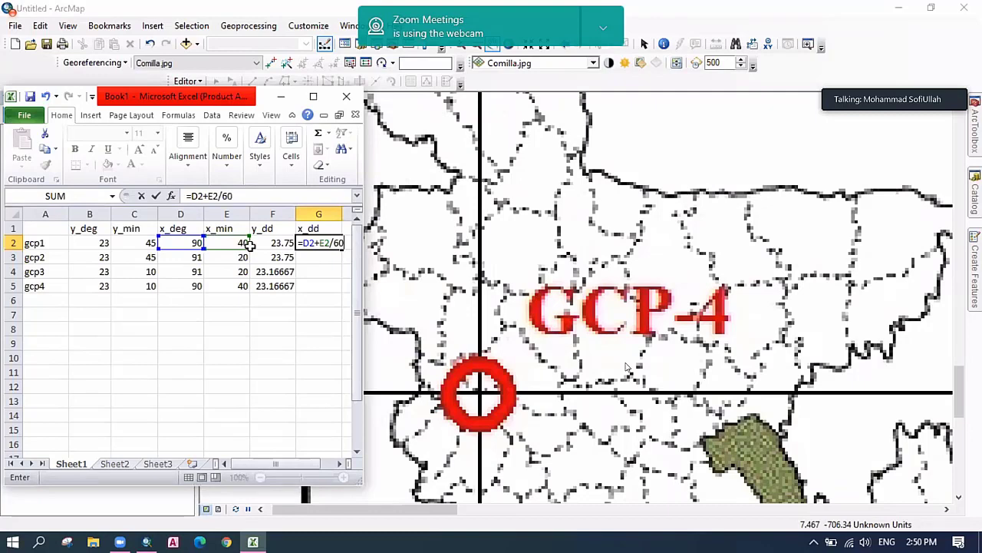
key(ctrl+Return)
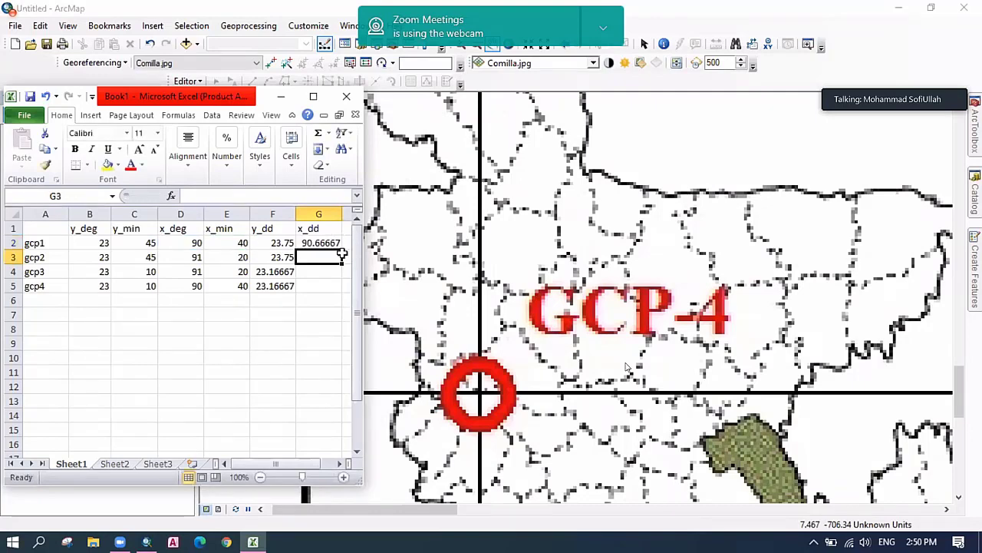
drag(343, 253, 199, 282)
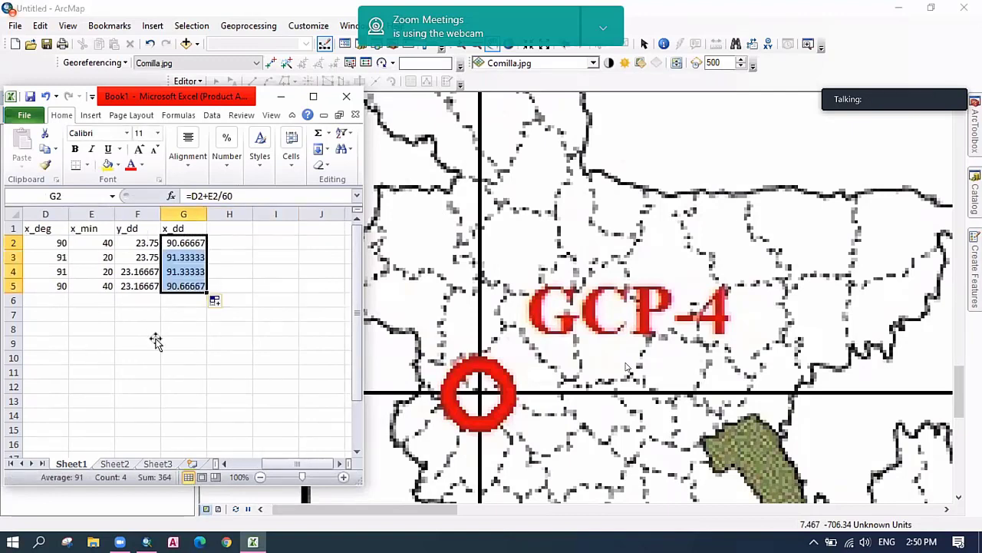
click(114, 342)
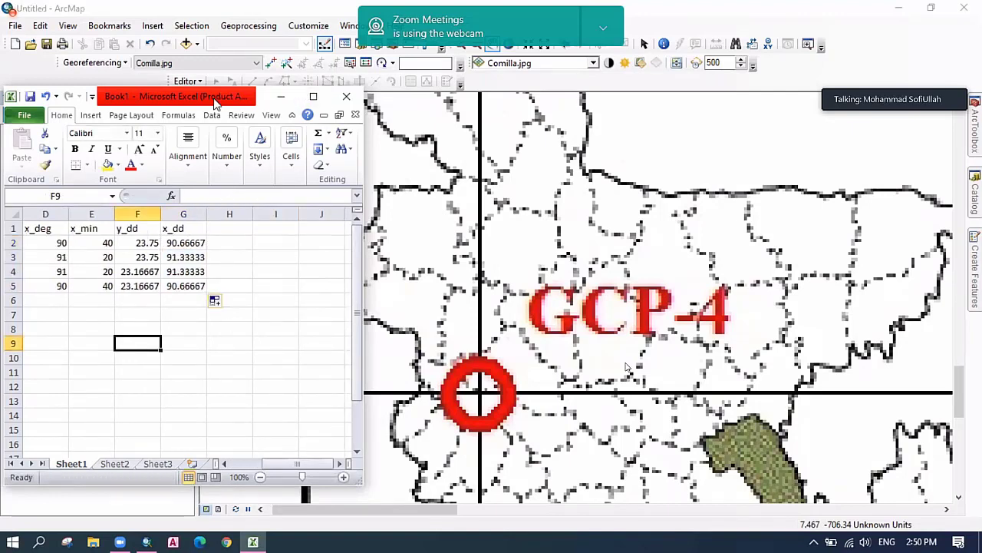
Type the heading GCP into cell A1 above the gcp1–gcp4 labels.
drag(211, 101, 349, 97)
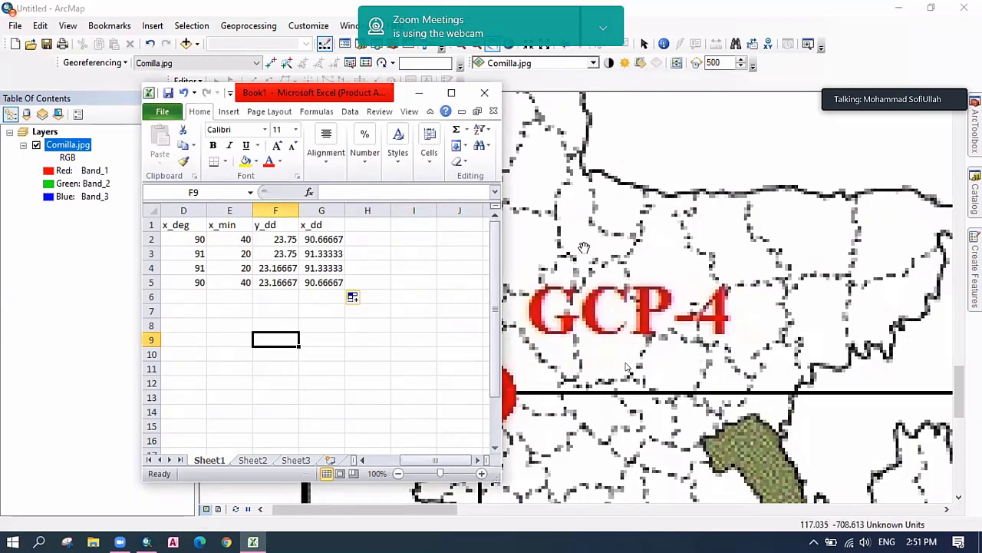
drag(415, 460, 381, 460)
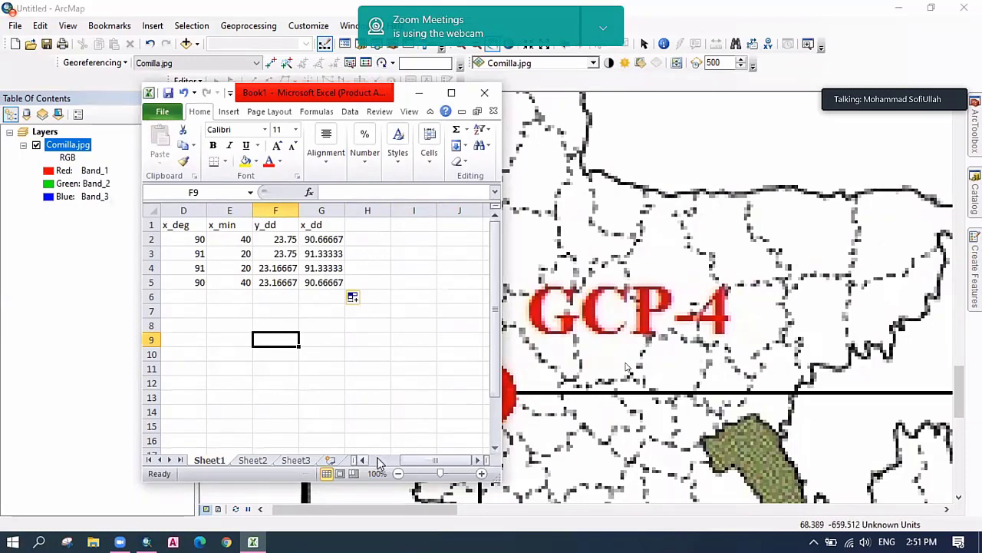
drag(332, 392, 273, 384)
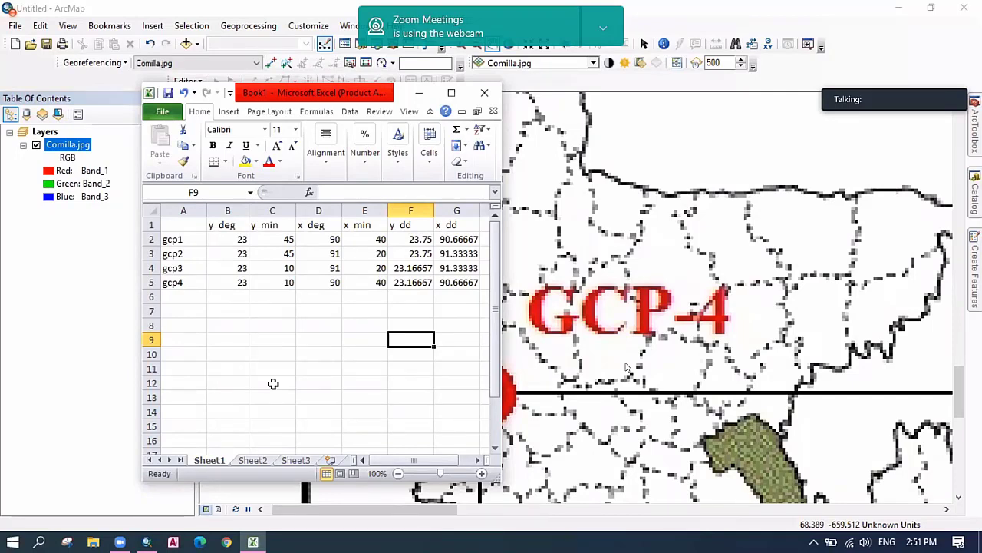
click(177, 225)
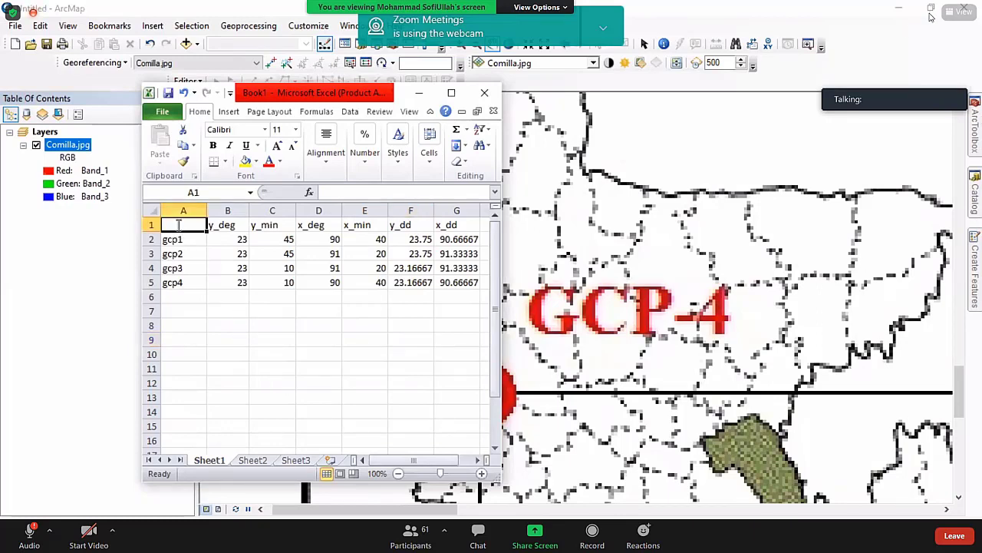
text(GCP)
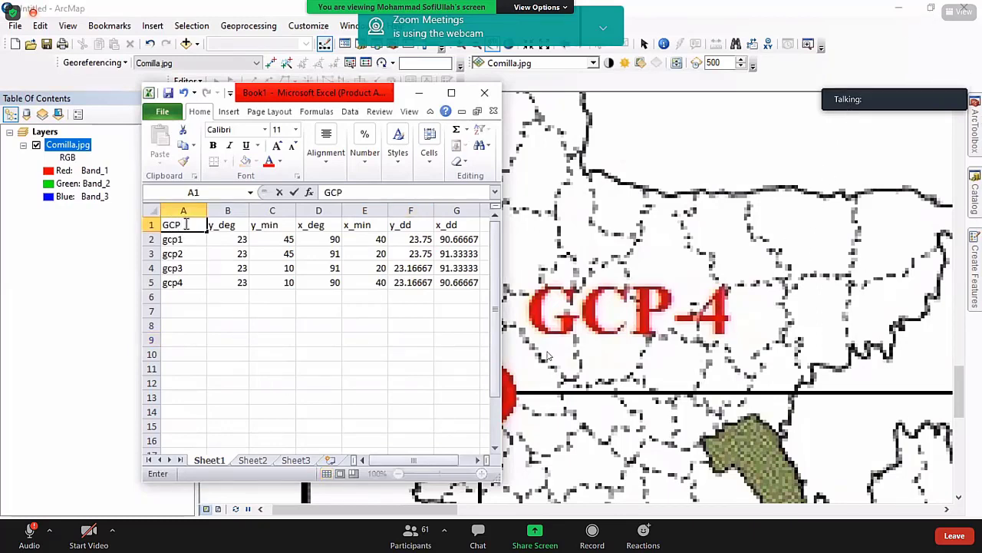
key(super+d)
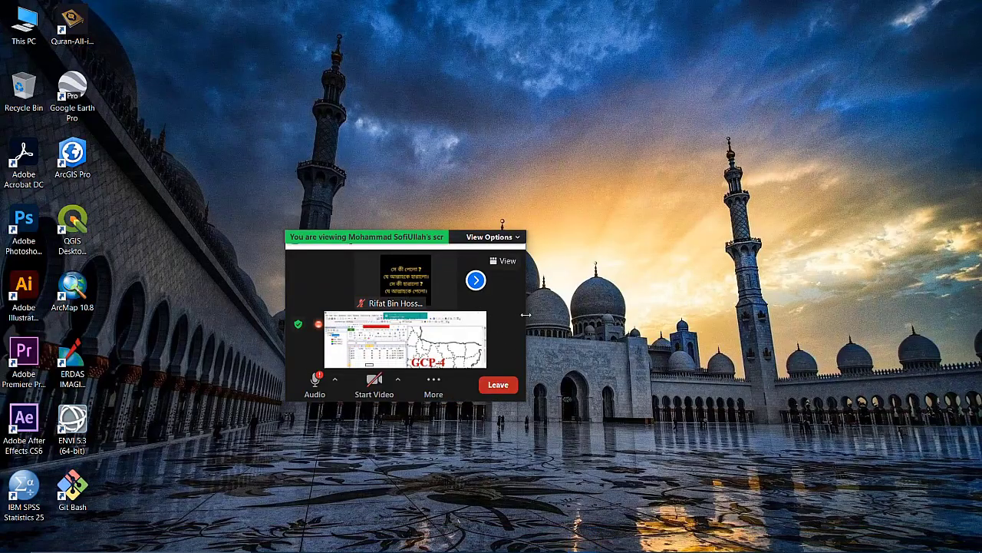
Stretch and shift the Zoom meeting window left, then make it full screen.
drag(526, 315, 932, 314)
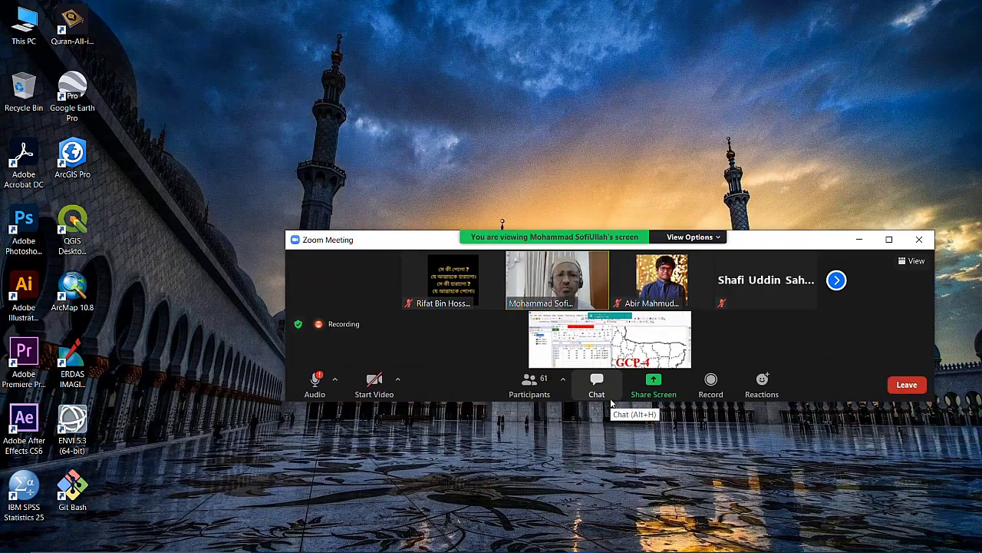
drag(612, 404, 611, 549)
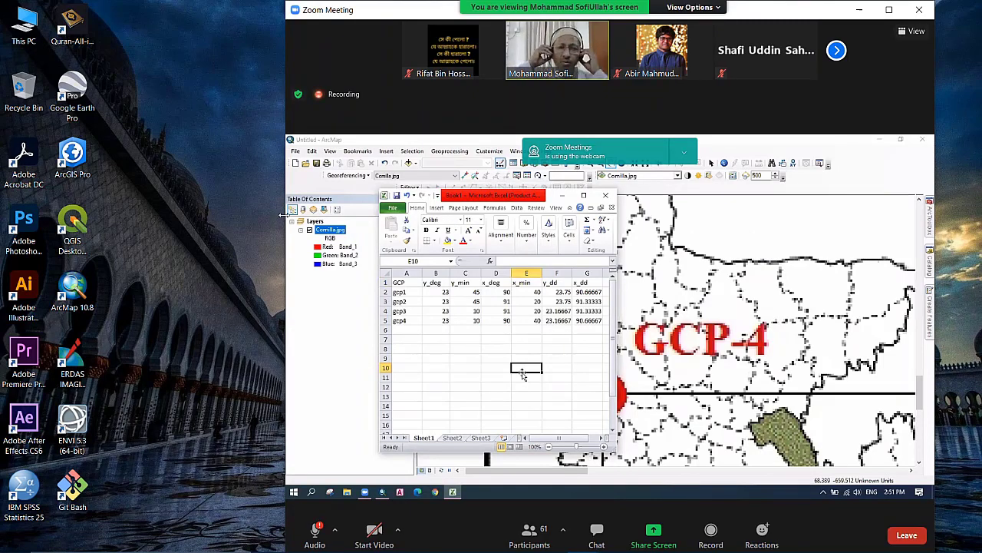
drag(399, 9, 283, 9)
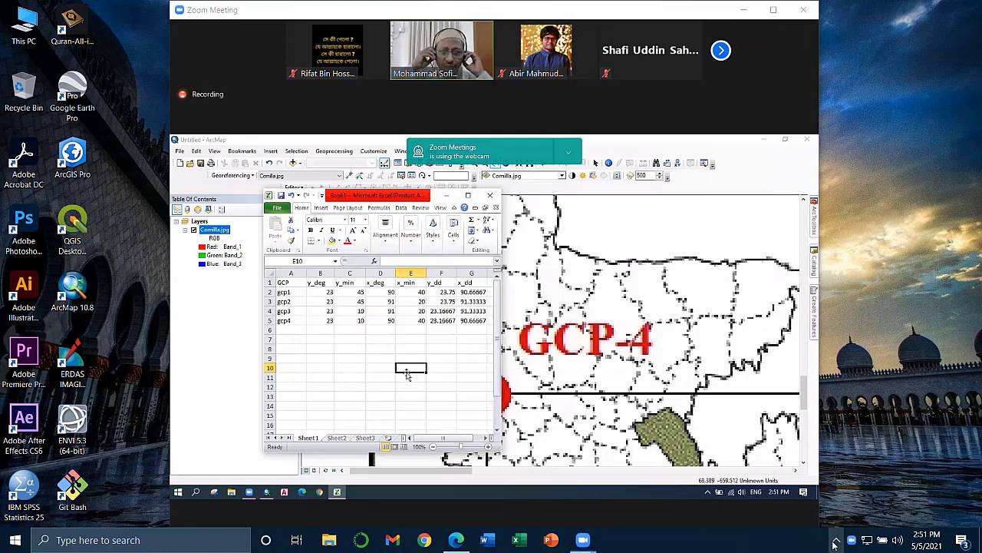
click(836, 542)
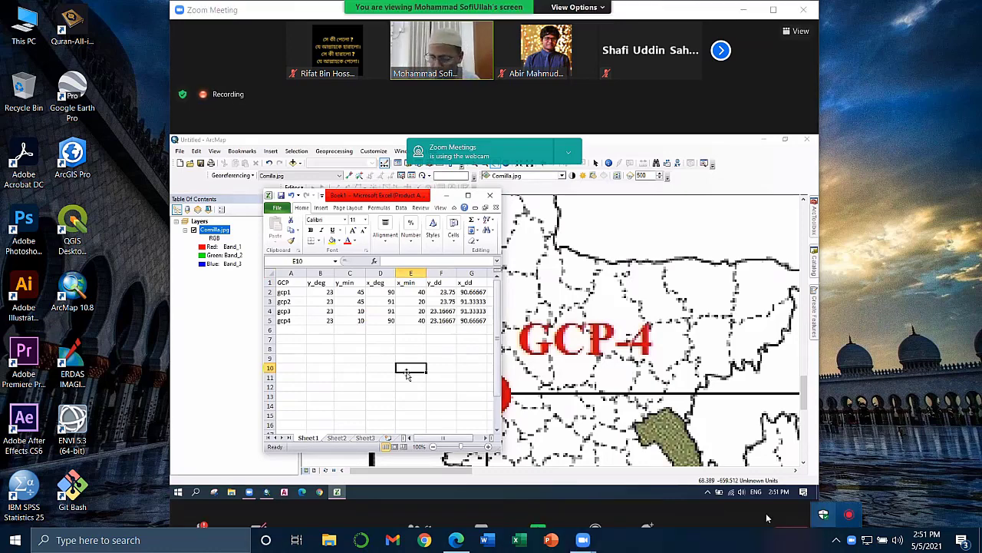
double_click(643, 379)
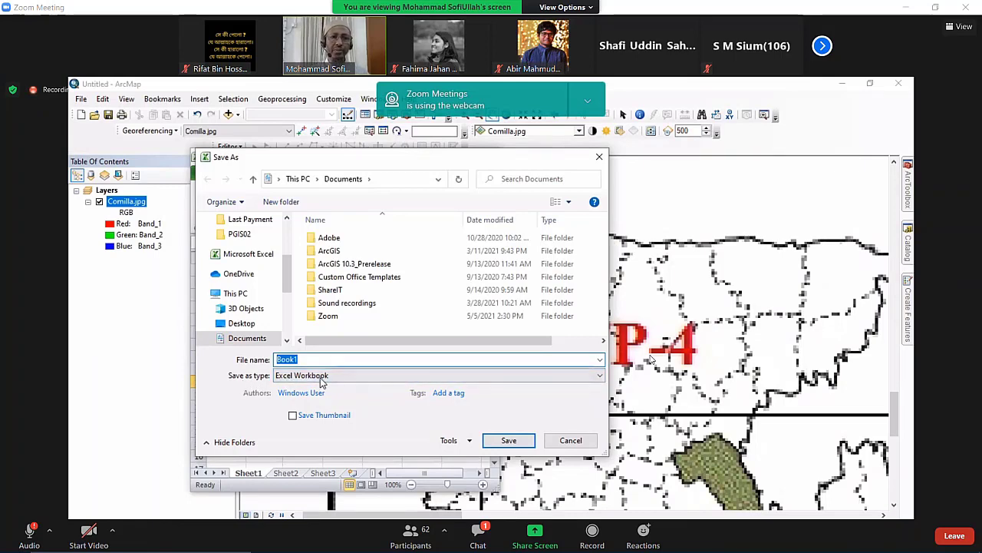
Set the Save As file type to Excel 97-2003 Workbook.
double_click(806, 300)
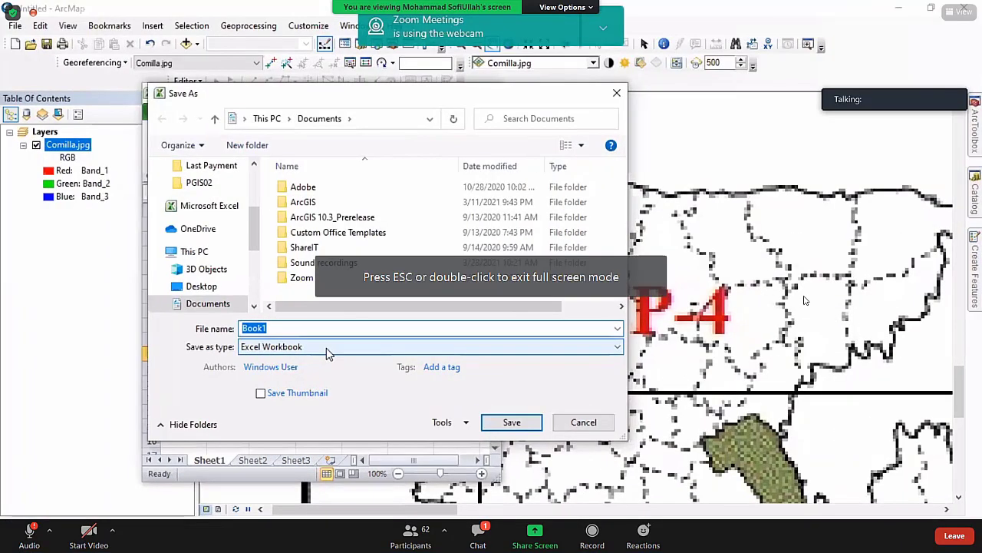
click(326, 349)
click(325, 348)
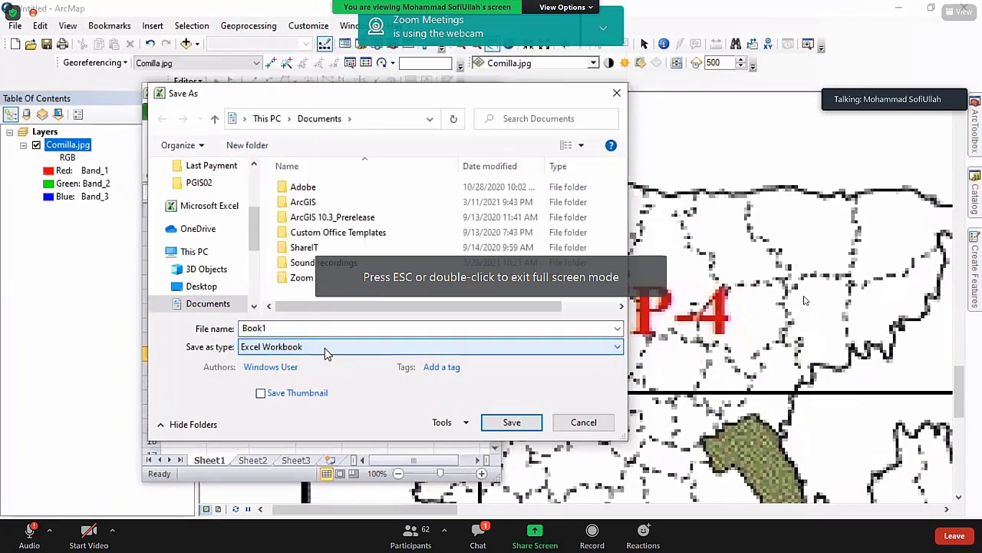
click(325, 348)
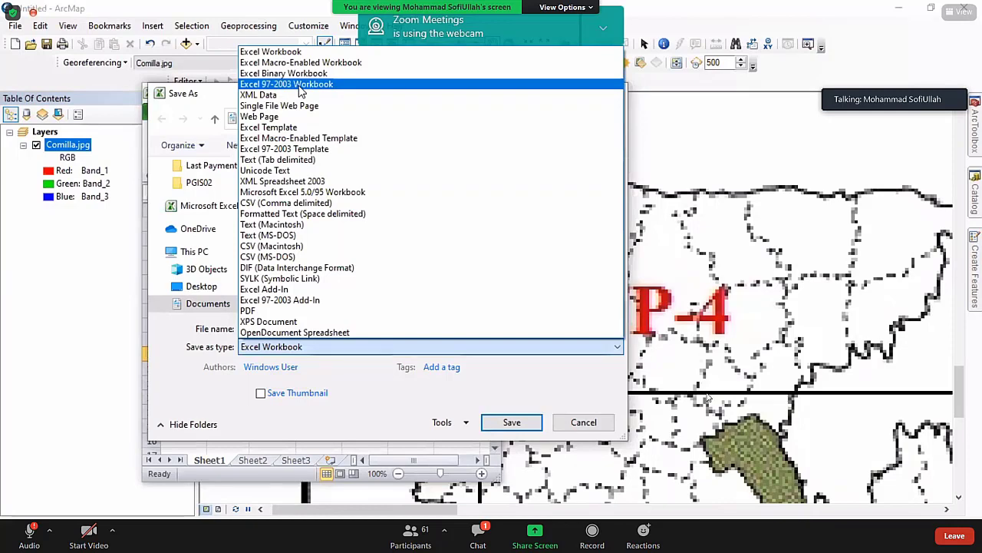
click(299, 86)
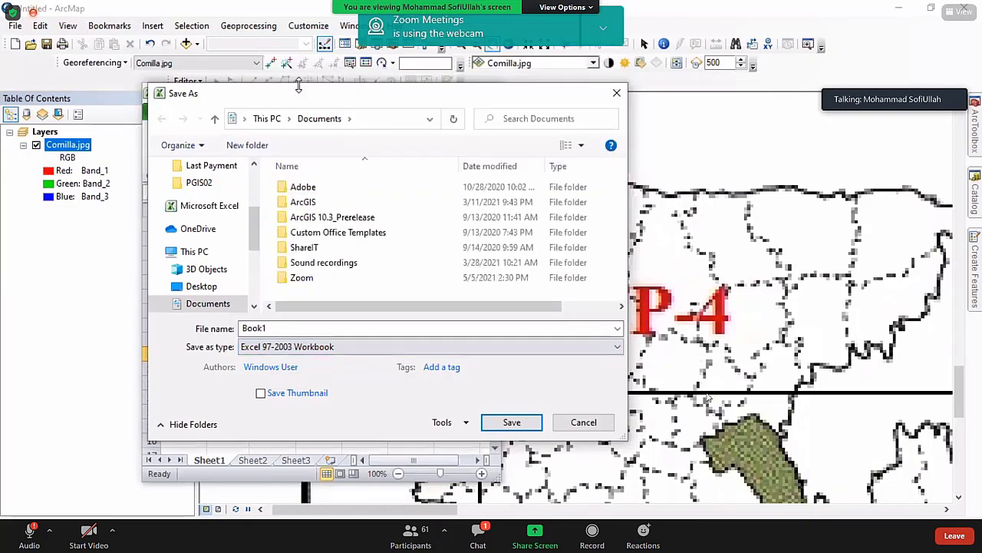
Browse to Software (F:) > Course 310_2020 > Georeferencing image_02hrs and name the file GCP.
click(286, 328)
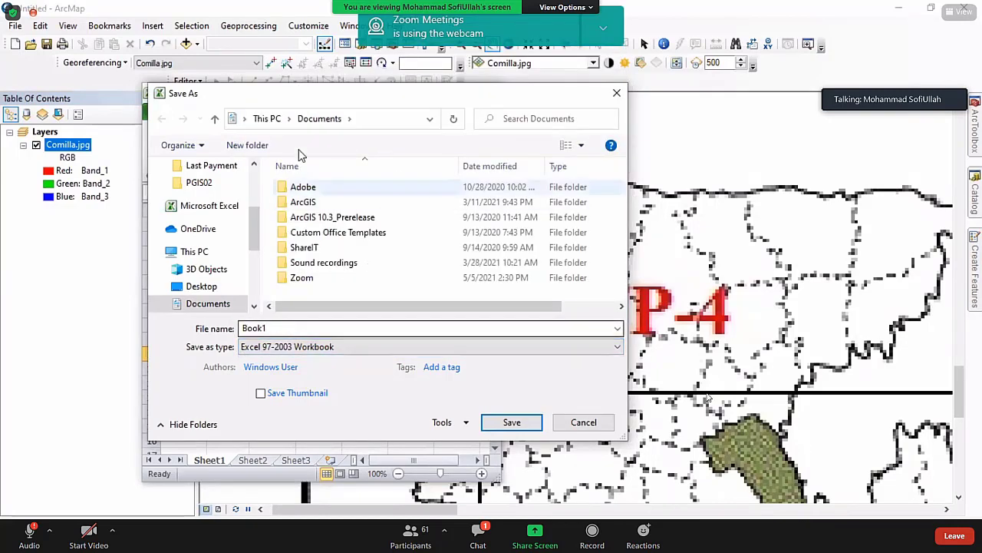
click(269, 119)
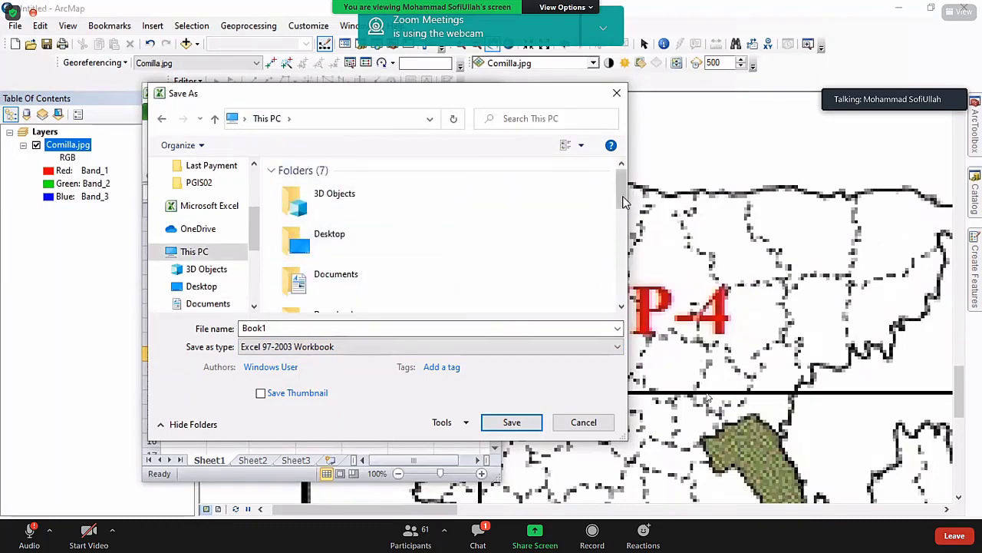
drag(626, 206, 629, 304)
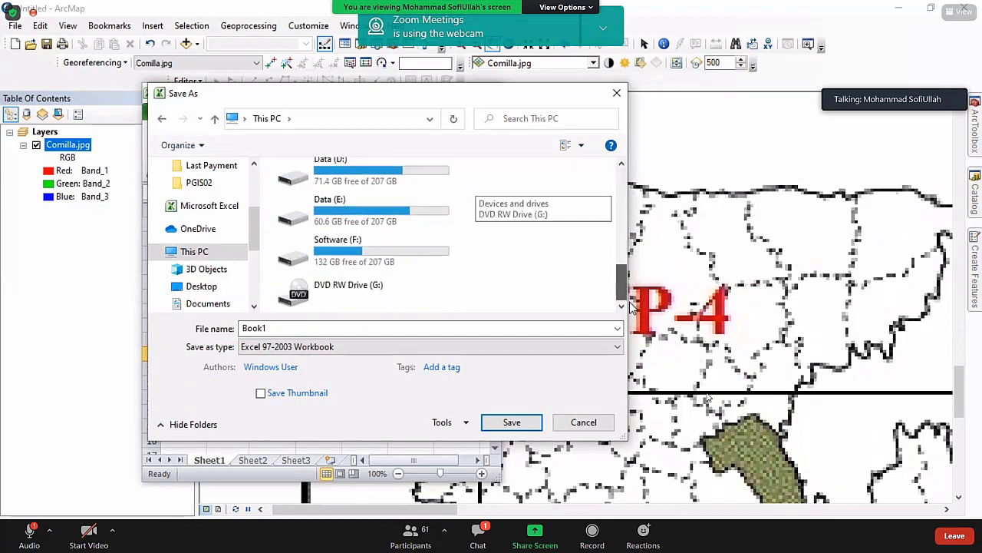
click(376, 258)
double_click(376, 257)
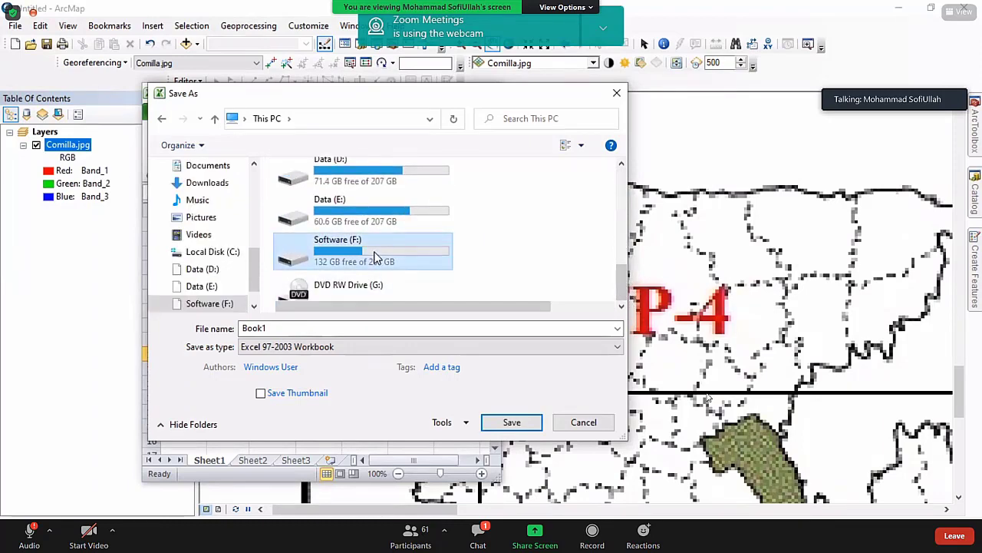
double_click(334, 252)
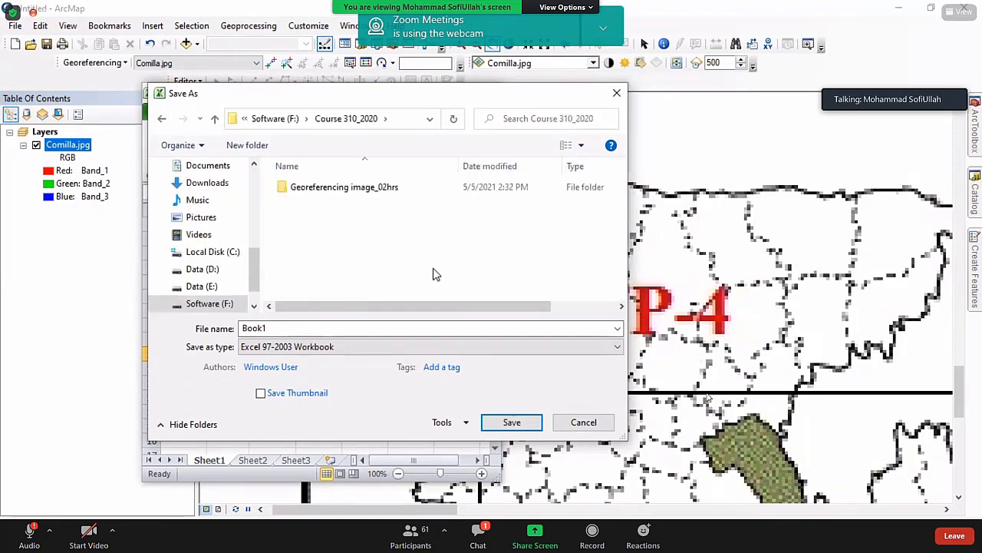
double_click(336, 188)
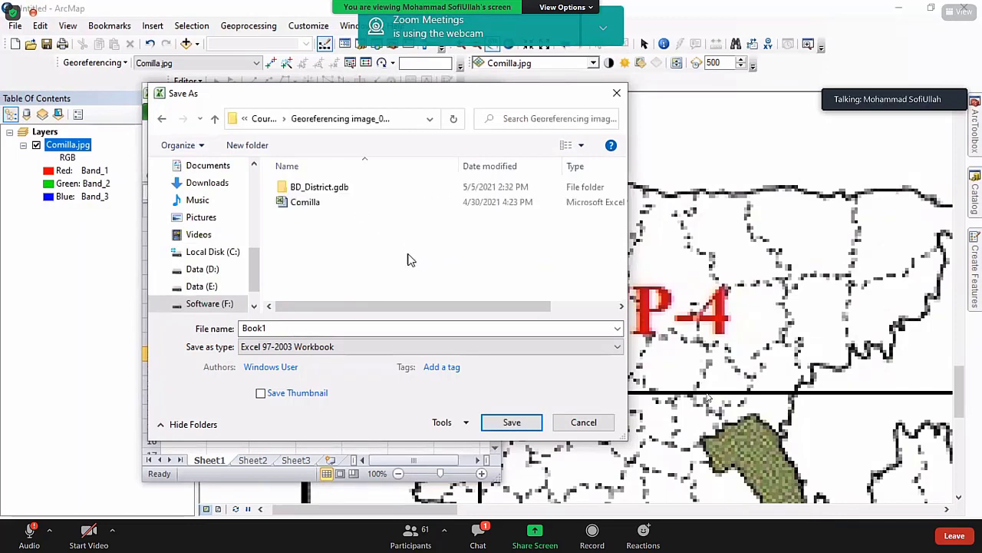
double_click(272, 329)
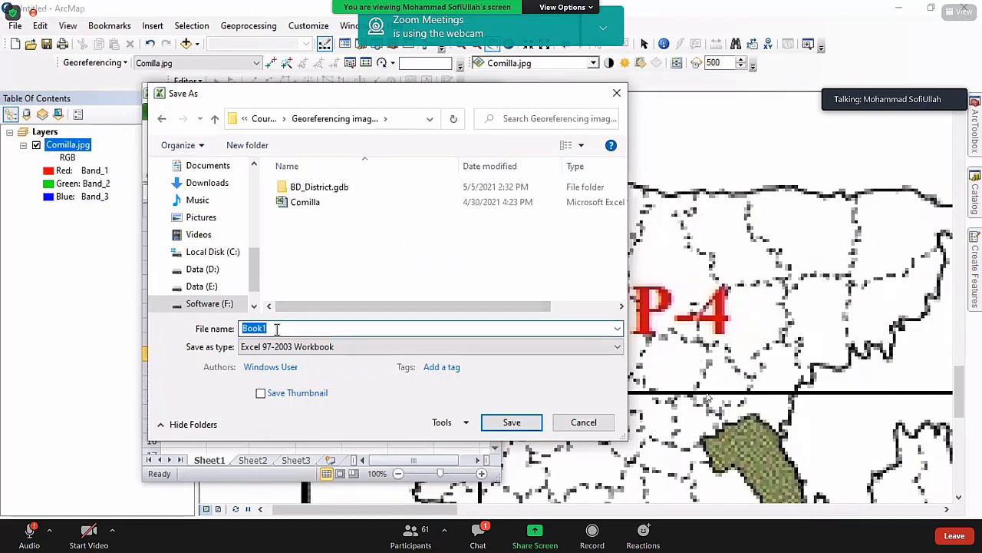
text(GCP)
Save the workbook as GCP, then right-click the Sheet2 tab.
click(510, 423)
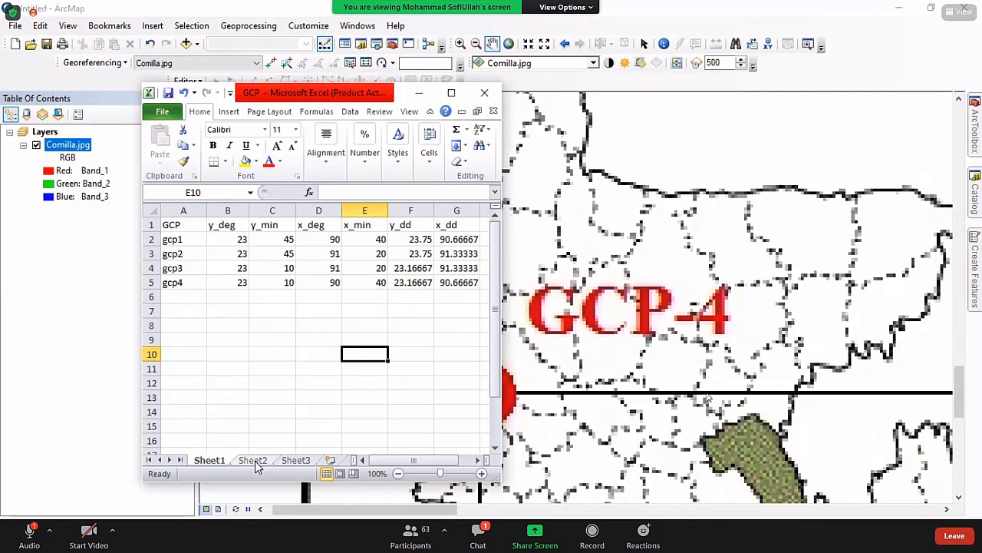
right_click(257, 463)
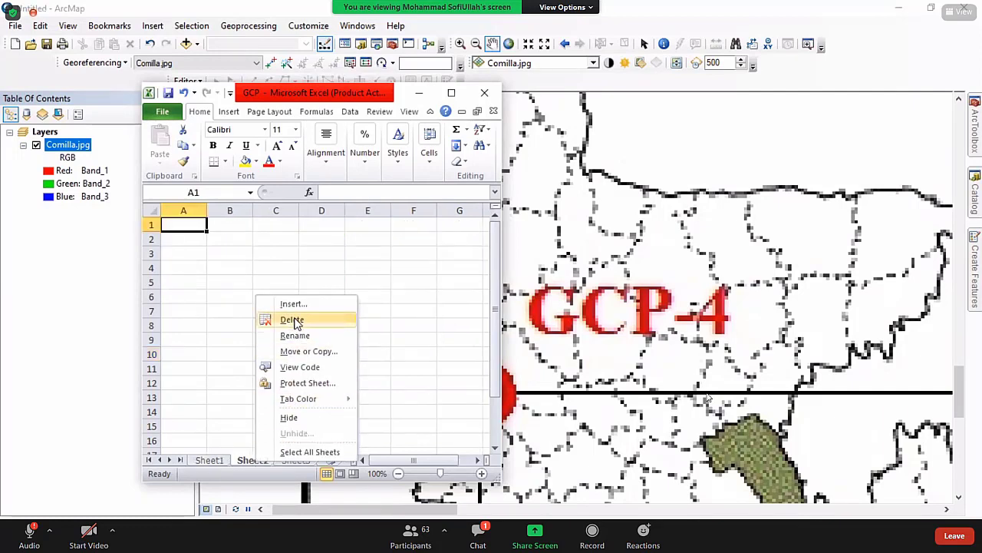
Delete the empty Sheet2 and Sheet3 worksheets.
click(294, 320)
right_click(253, 461)
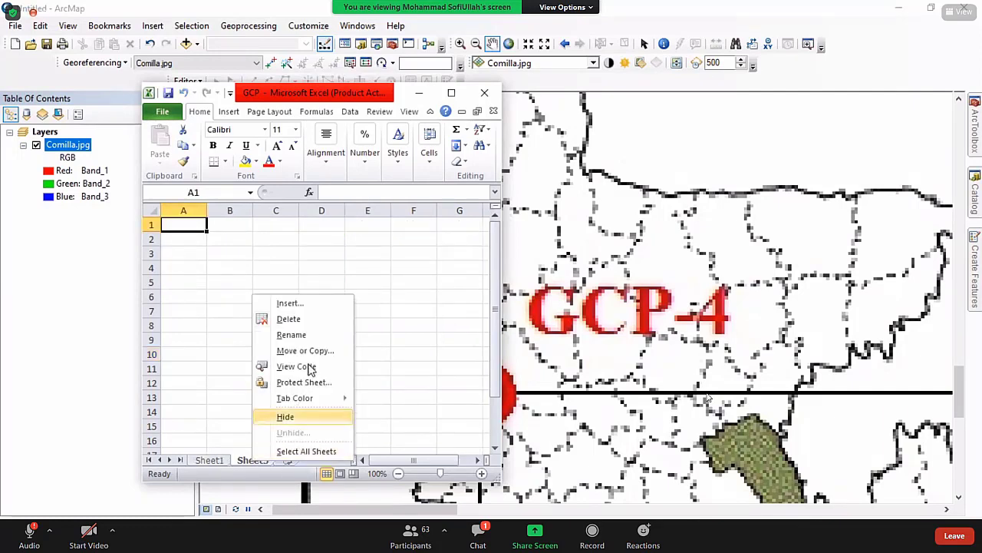
click(303, 321)
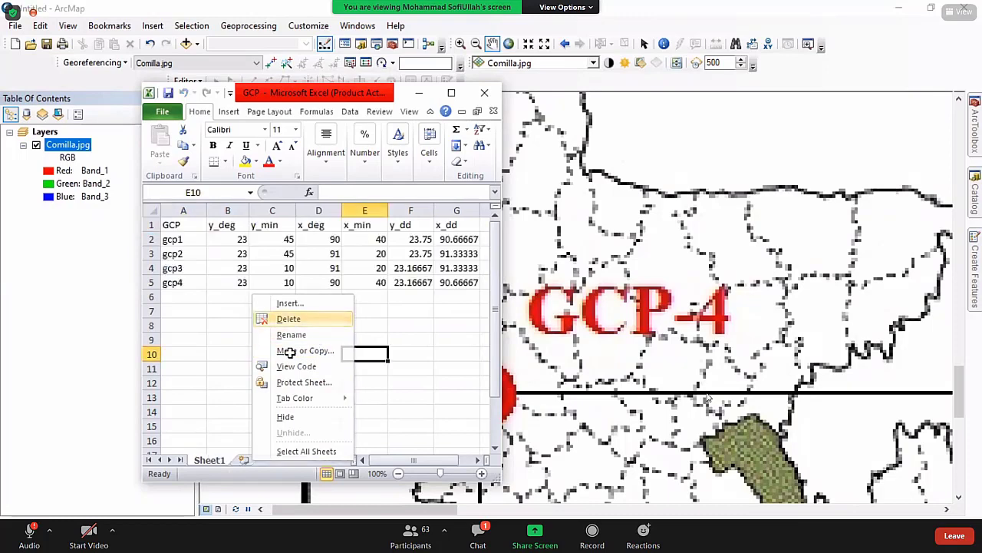
Rename Sheet1 to GCP and close the workbook.
double_click(218, 461)
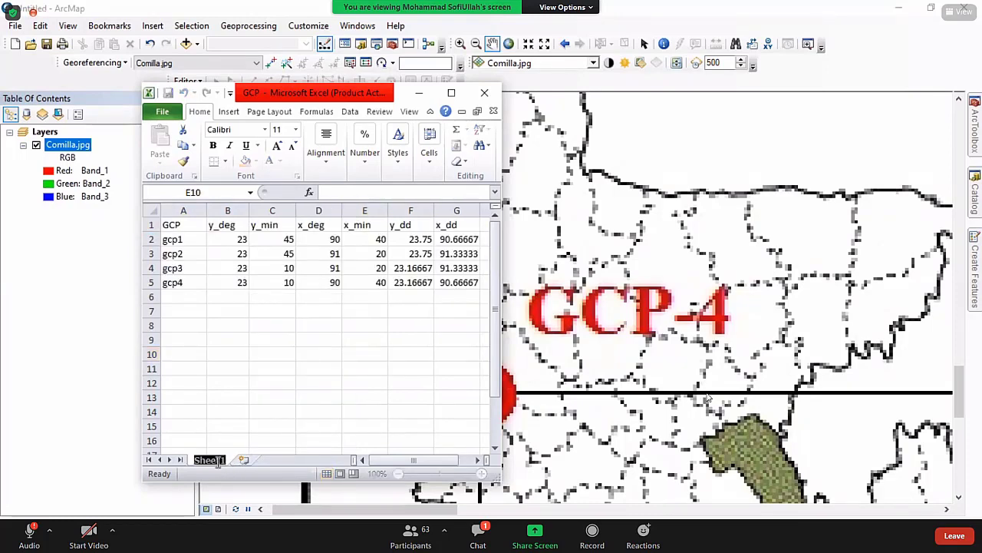
text(GCP)
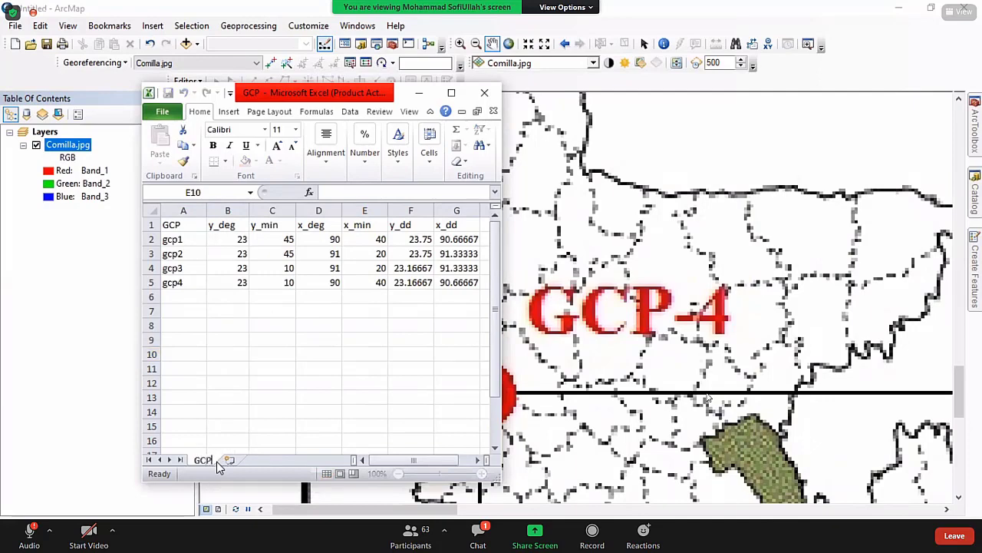
click(329, 400)
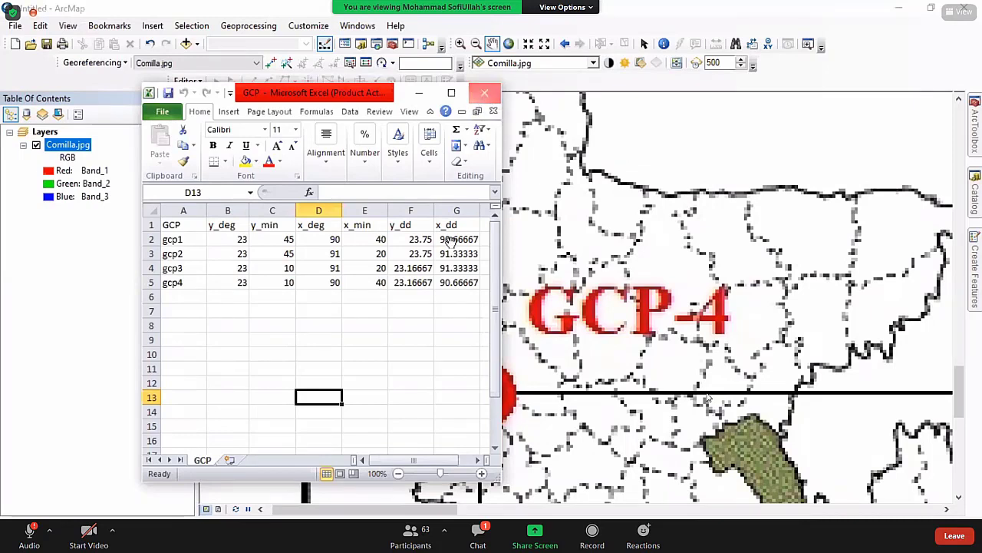
click(530, 346)
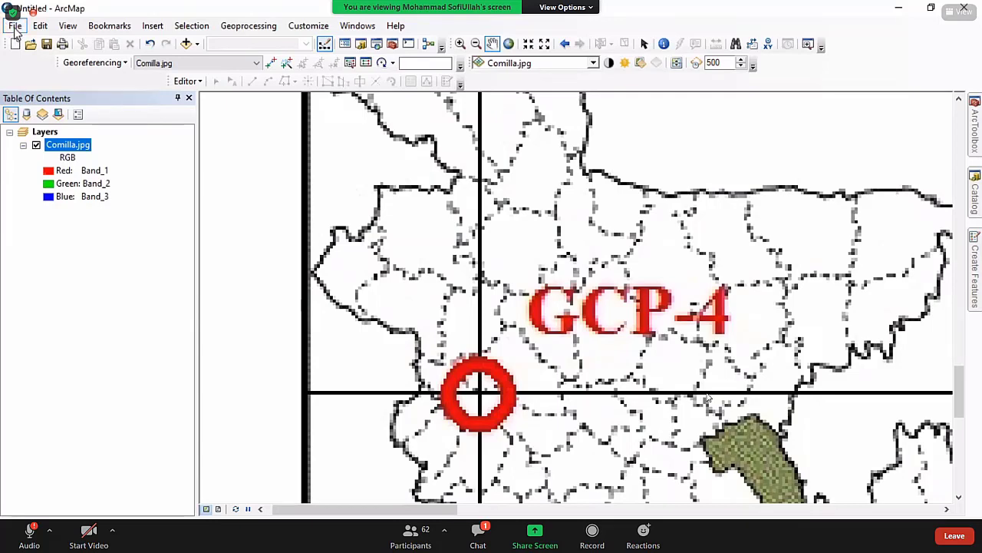
Start a new blank map, discarding changes to the old map document.
click(14, 27)
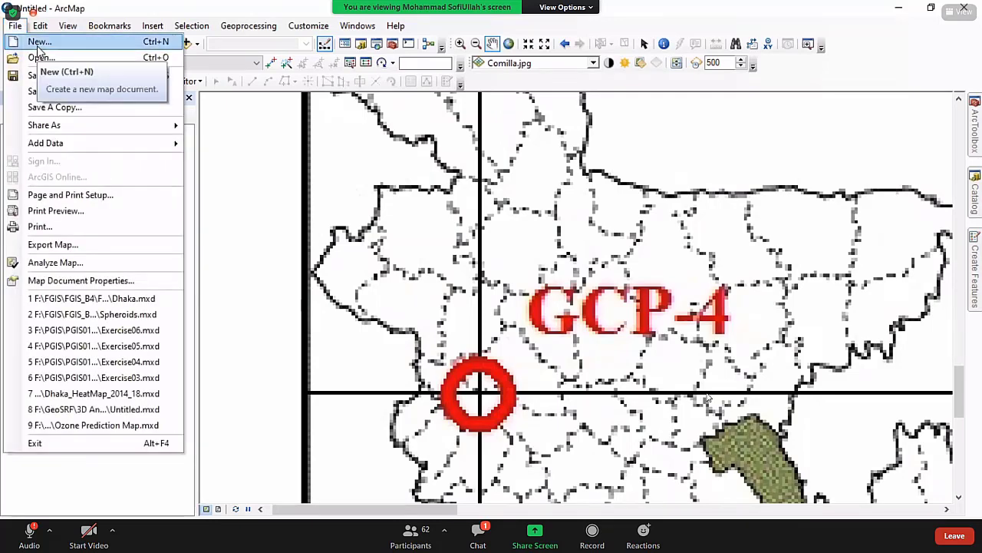
click(37, 46)
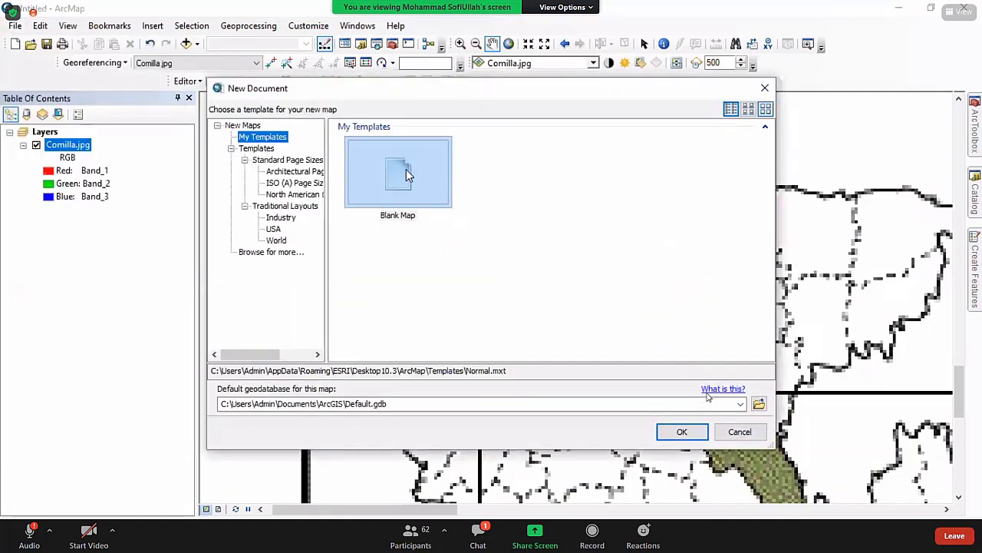
click(406, 169)
click(680, 432)
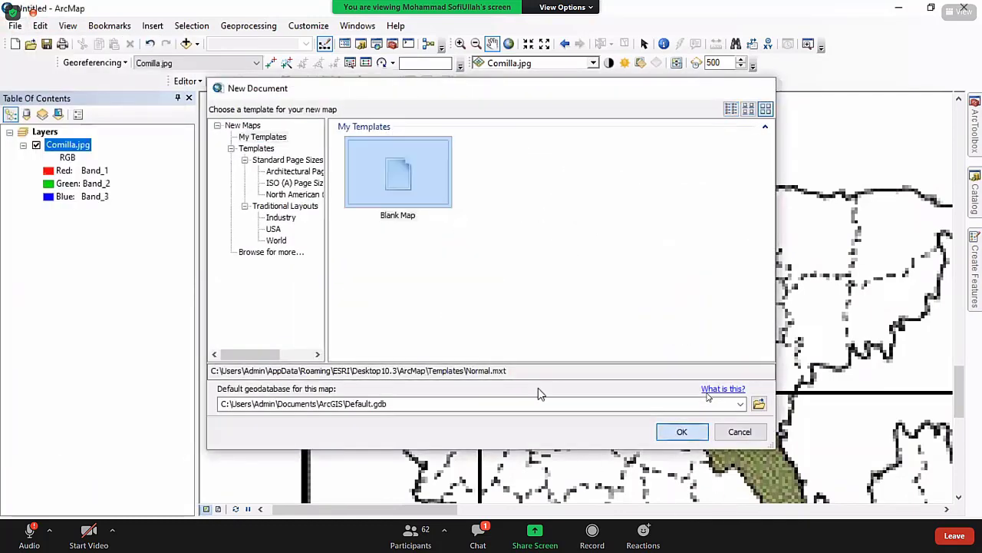
click(496, 301)
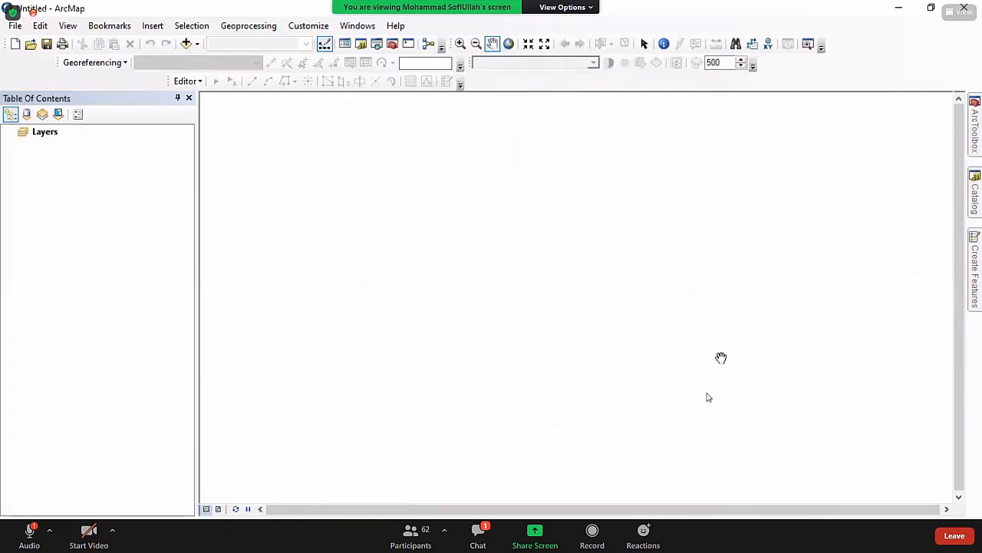
Refresh the Georeferencing image_02hrs folder in Catalog so GCP.xls appears.
click(973, 214)
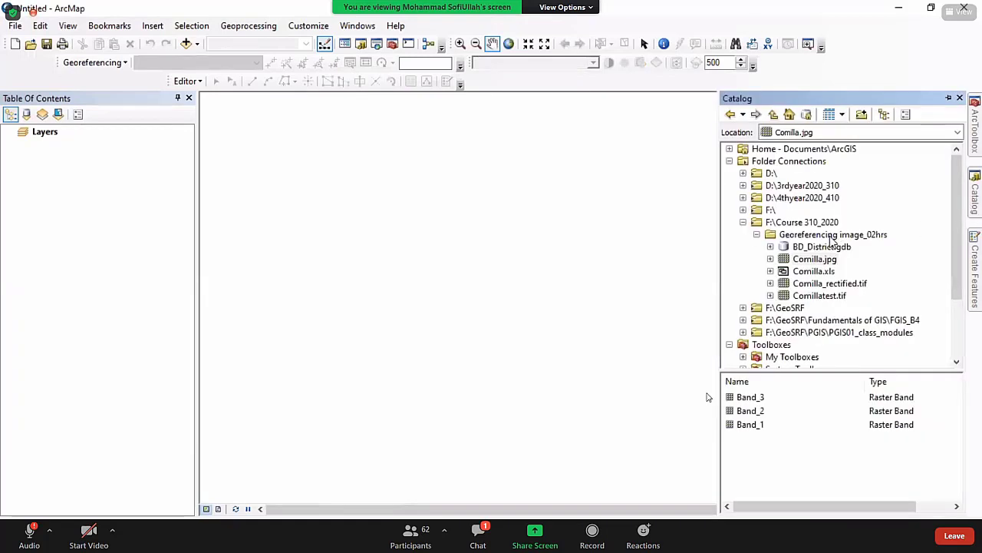
click(832, 237)
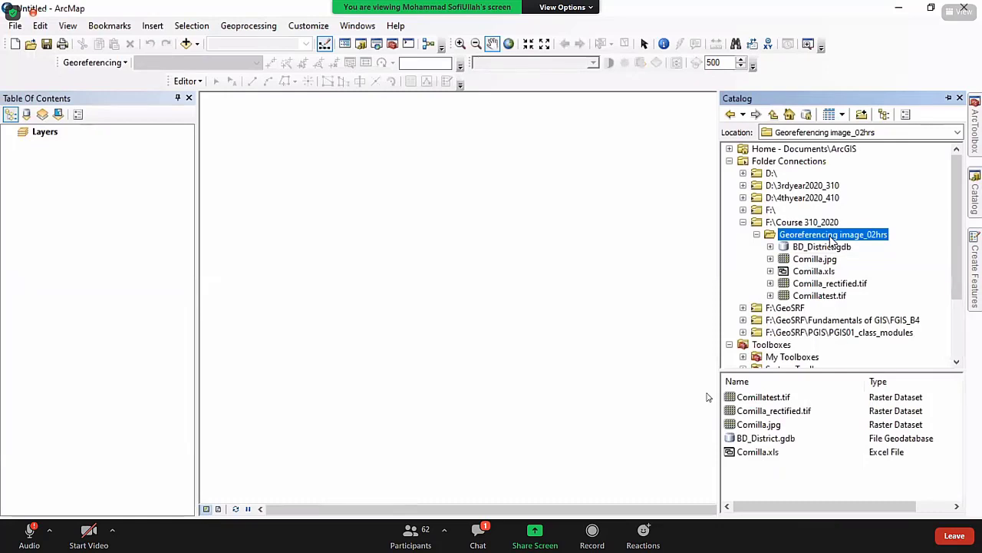
right_click(832, 239)
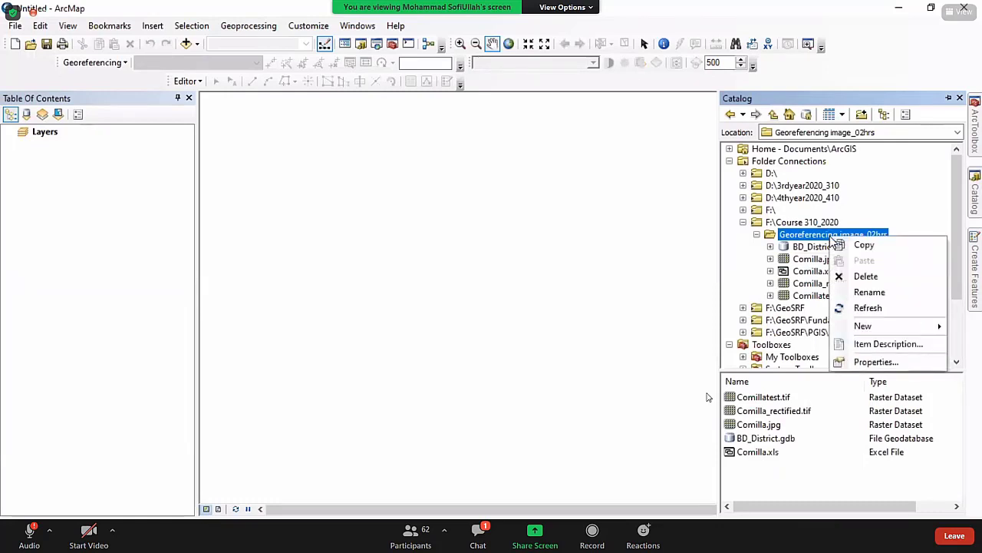
click(868, 308)
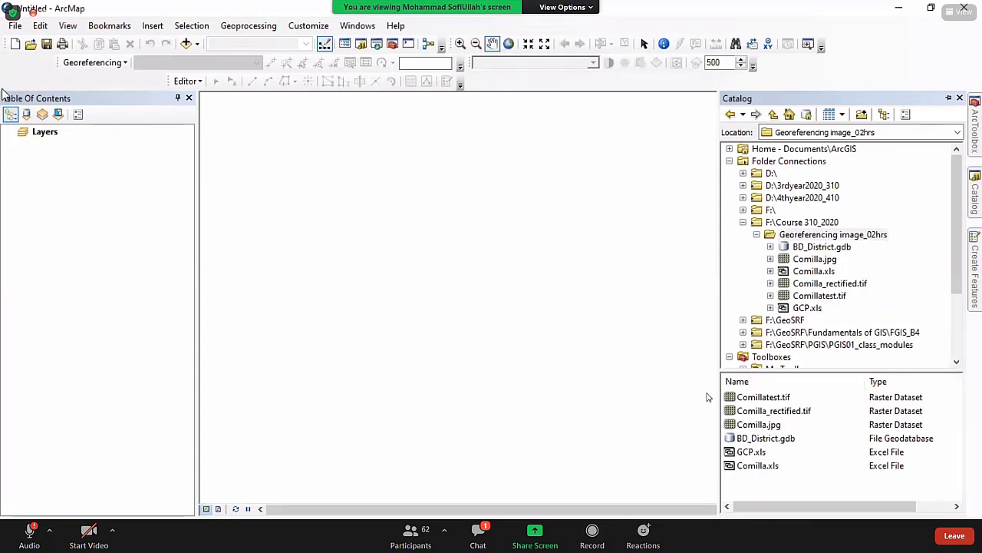
click(14, 26)
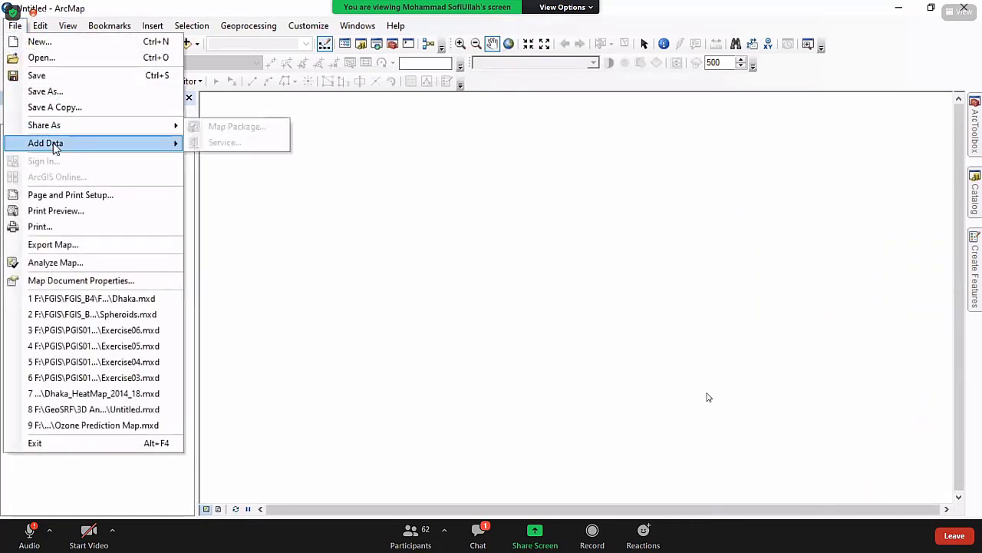
Choose the GCP$ sheet of GCP.xls in Georeferencing image_02hrs as the Add XY Data table.
mouse_move(55, 146)
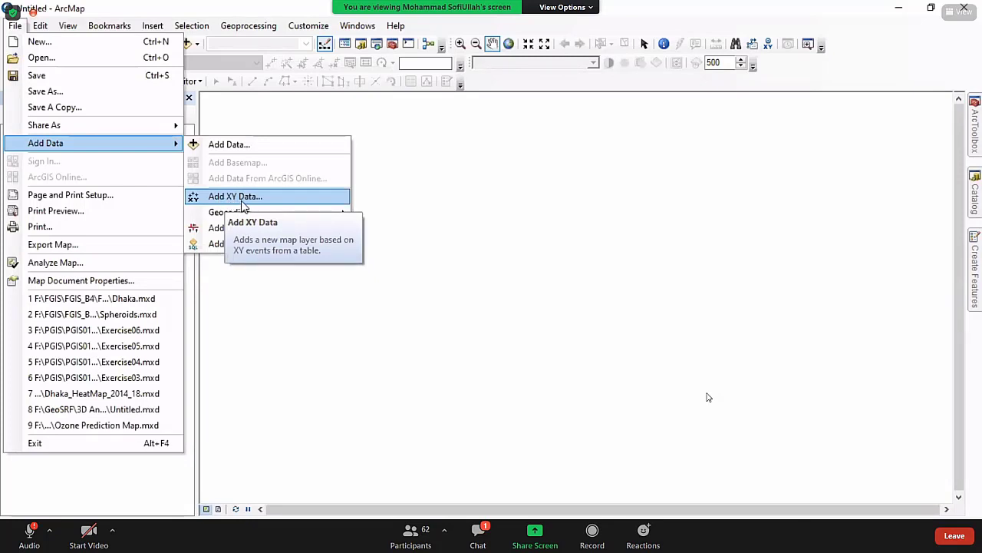
click(242, 202)
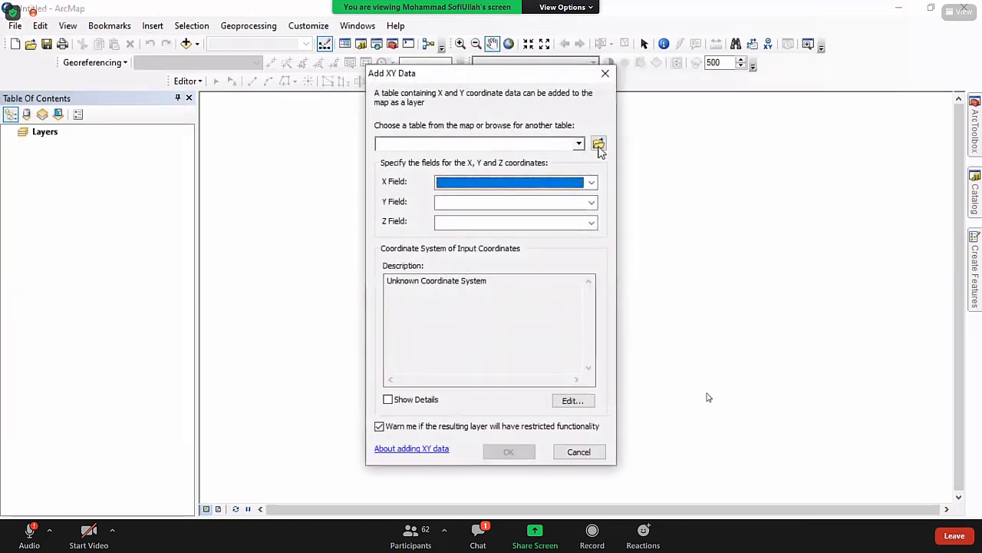
click(598, 145)
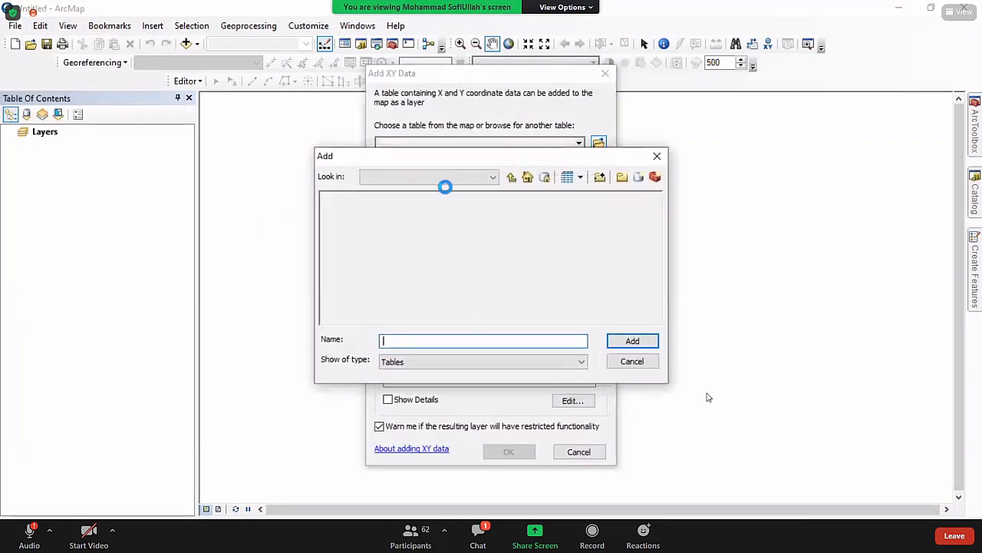
click(441, 181)
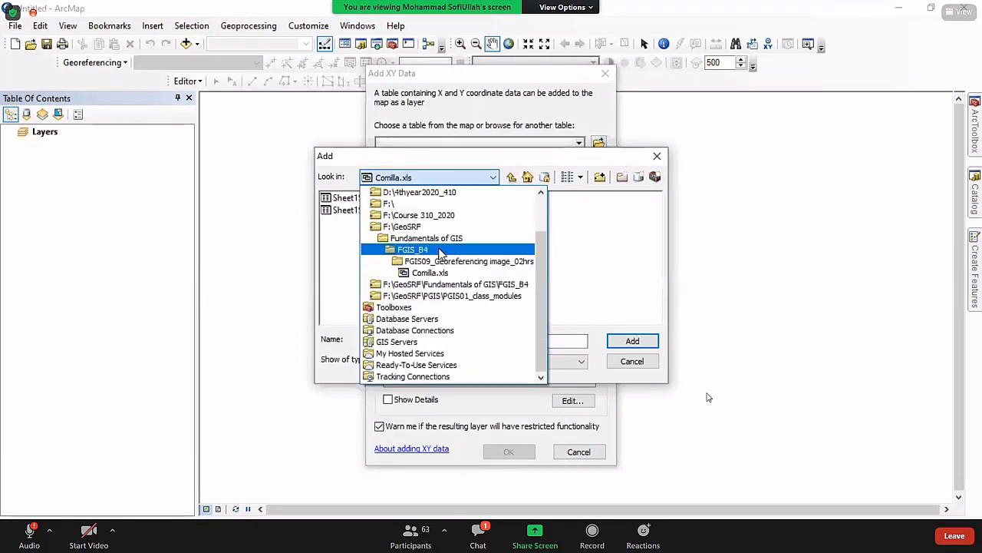
scroll(465, 225, up, 1)
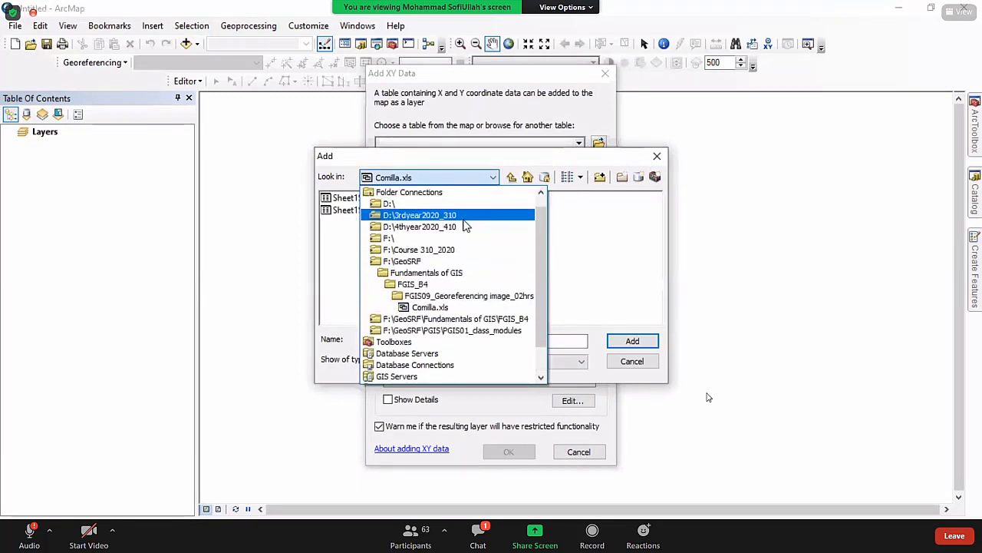
click(453, 250)
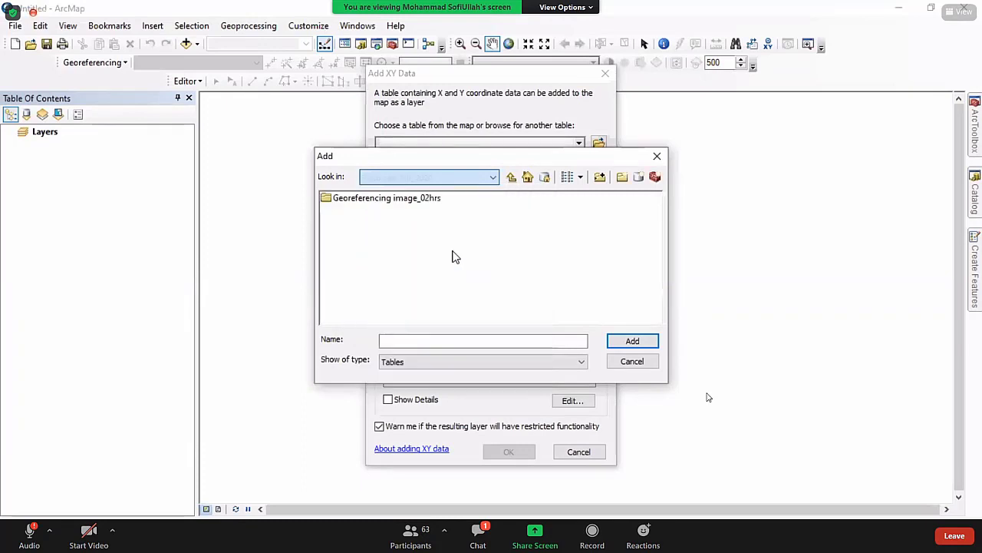
double_click(390, 200)
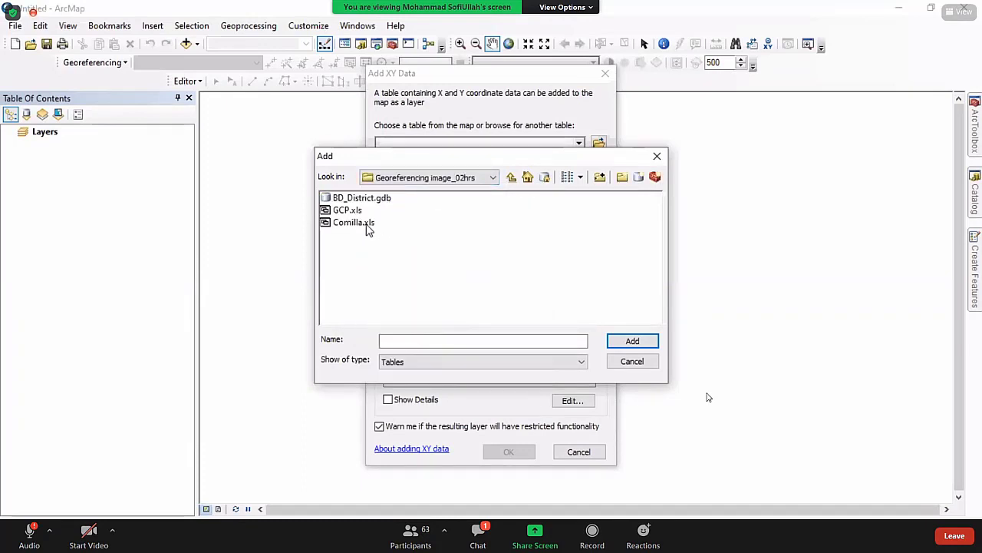
click(349, 213)
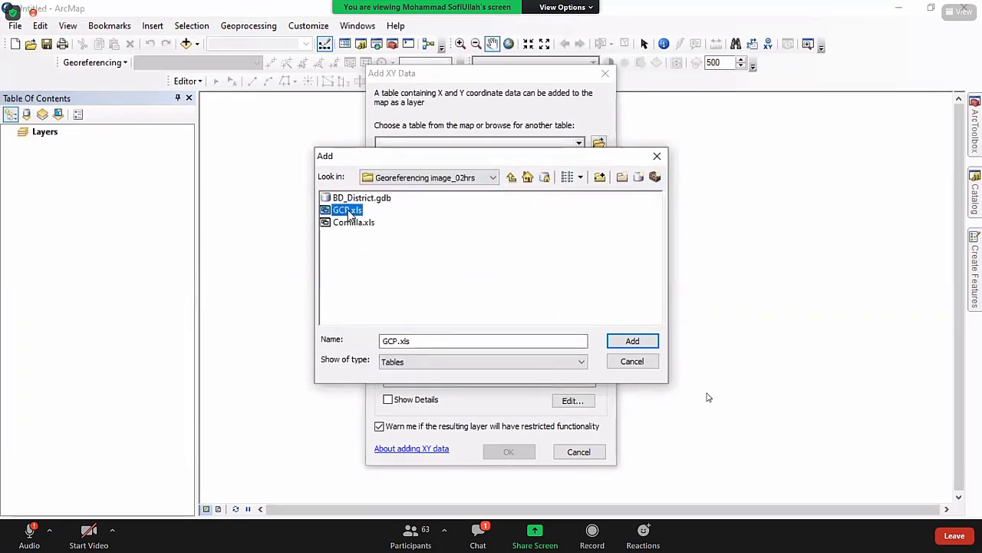
click(633, 341)
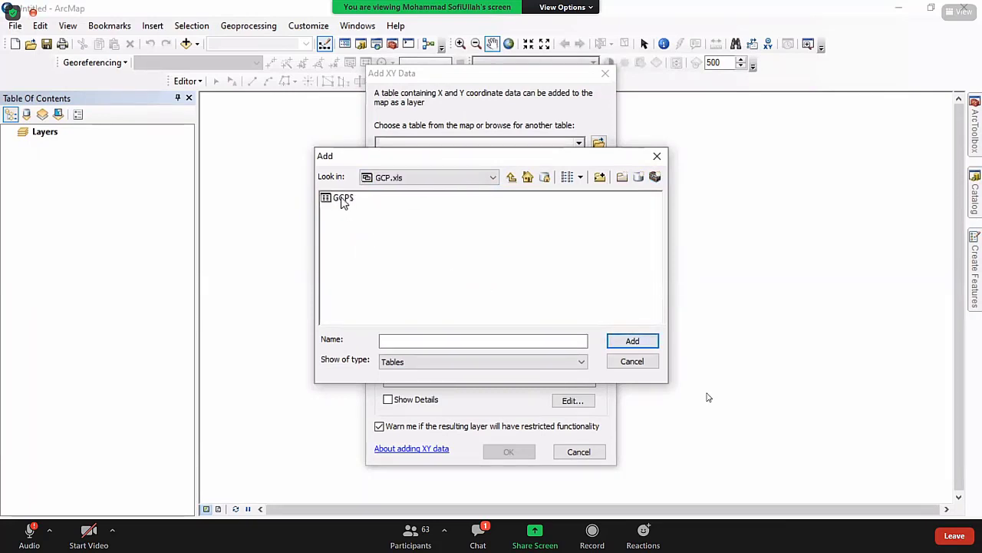
click(343, 200)
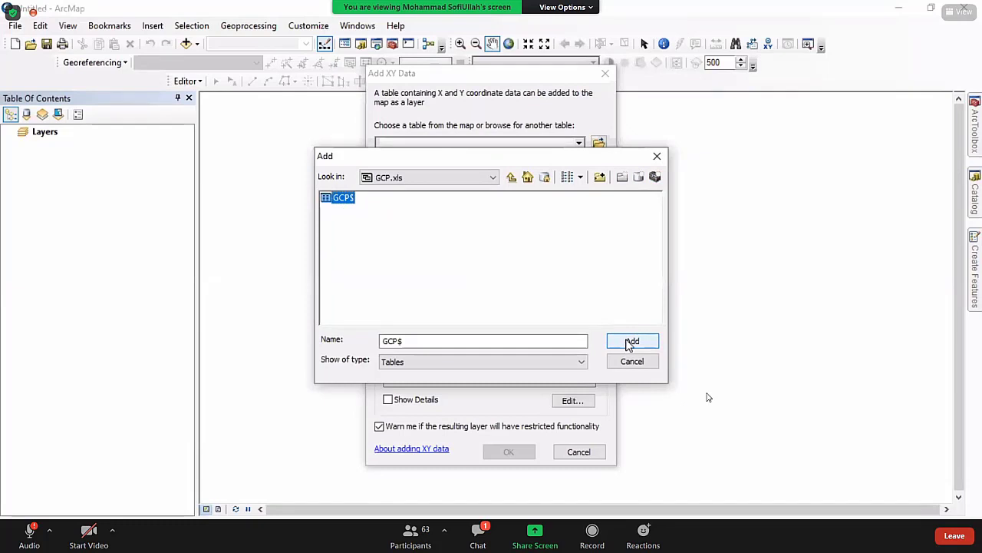
click(631, 343)
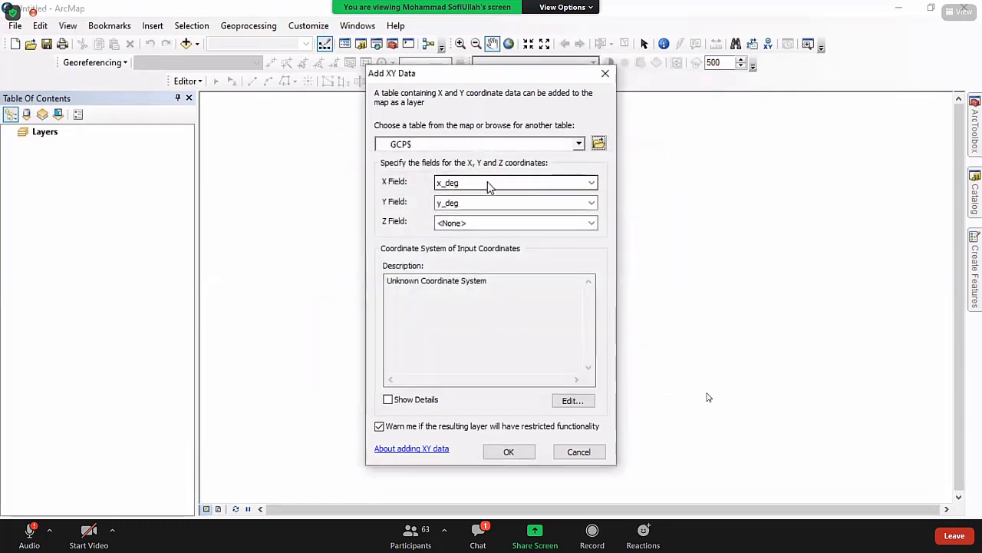
Set the X field to x_dd and the Y field to y_dd, then edit the coordinate system.
click(491, 186)
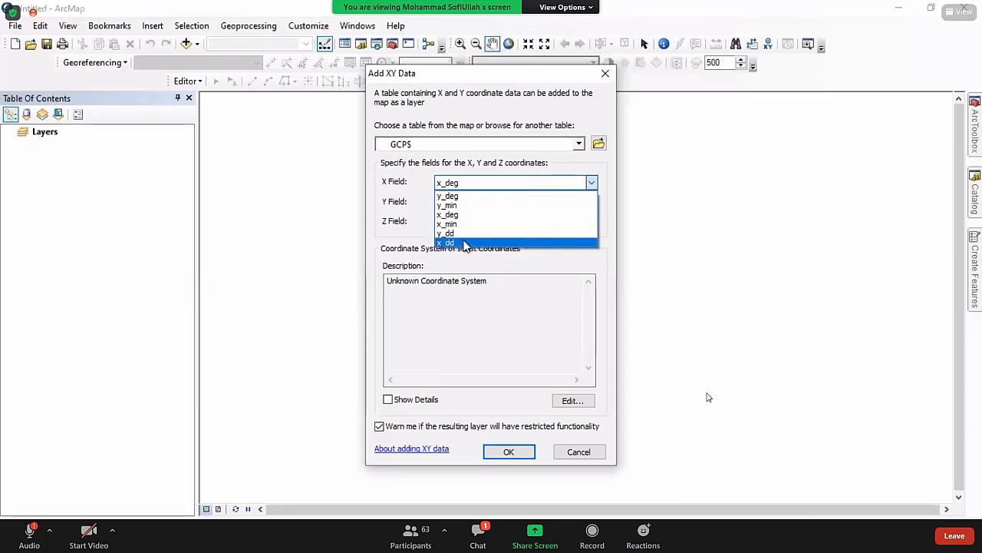
click(464, 244)
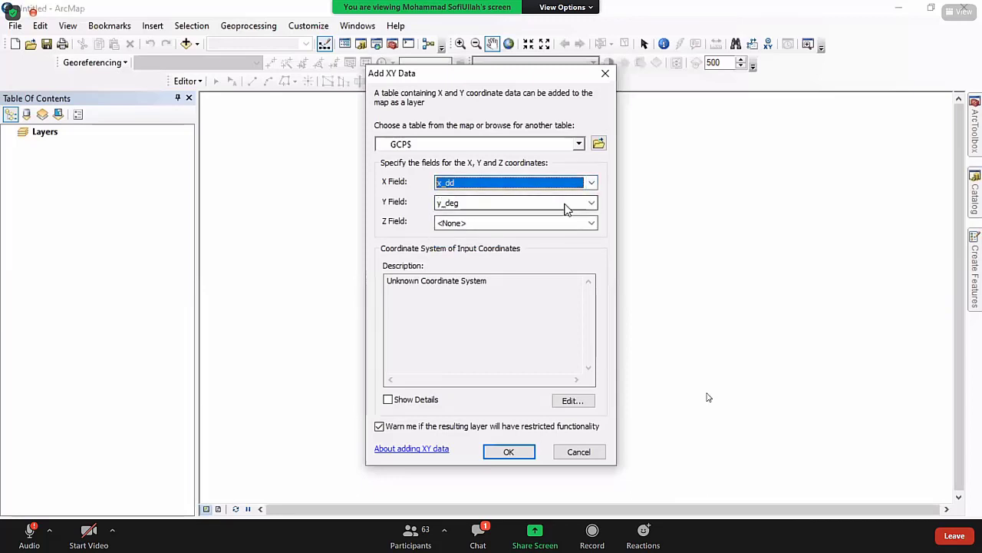
click(590, 203)
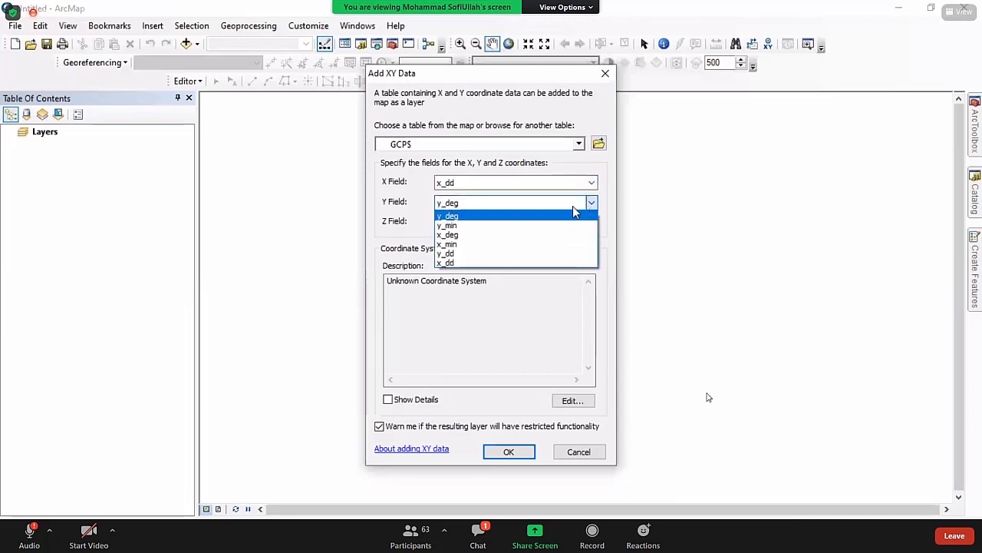
click(460, 253)
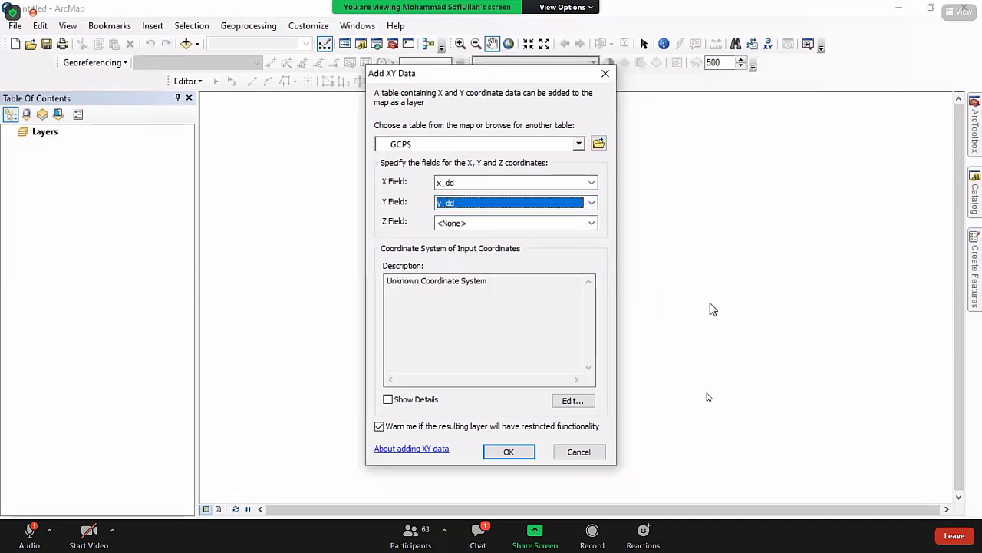
click(574, 402)
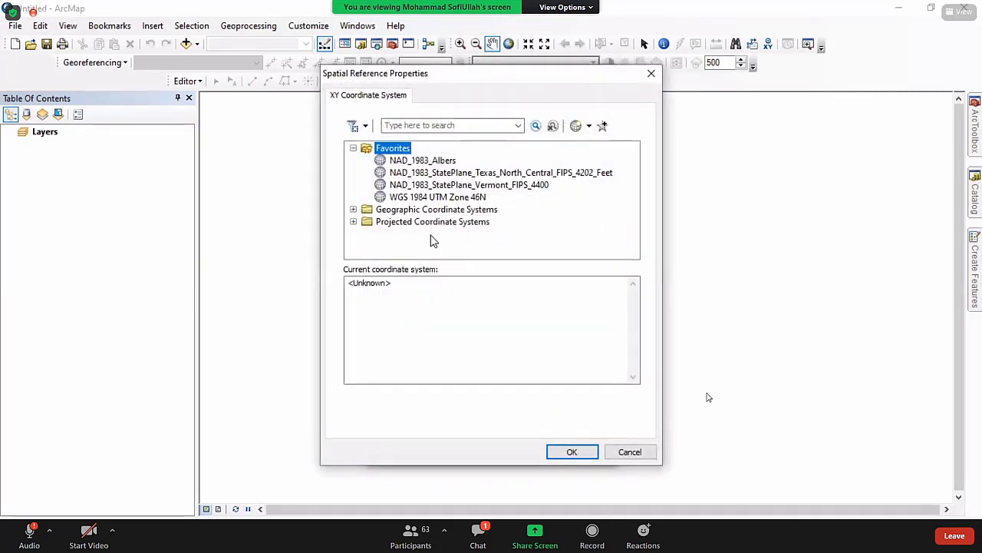
Use GCS_WGS_1984 as the coordinate system and add the GCPS points as an events layer.
double_click(415, 210)
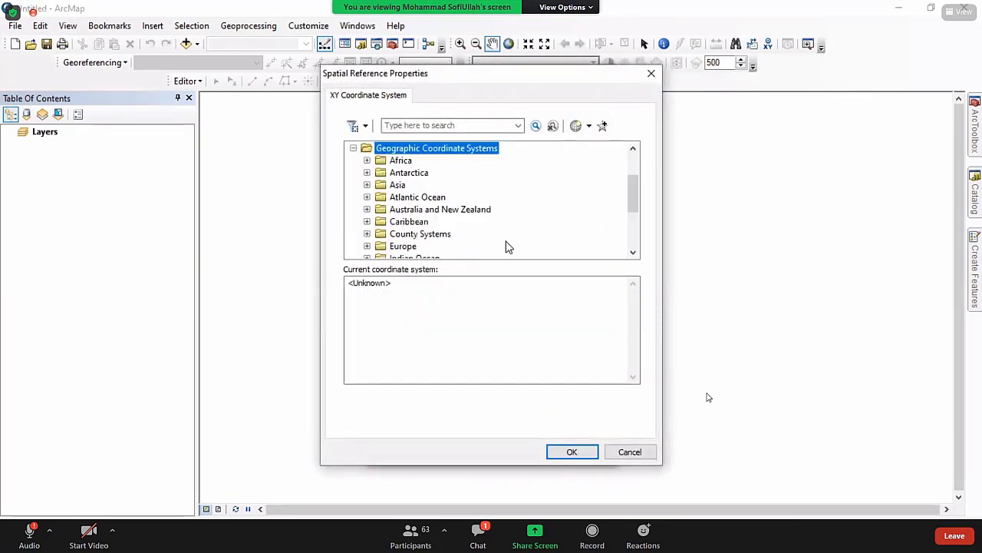
scroll(493, 224, down, 3)
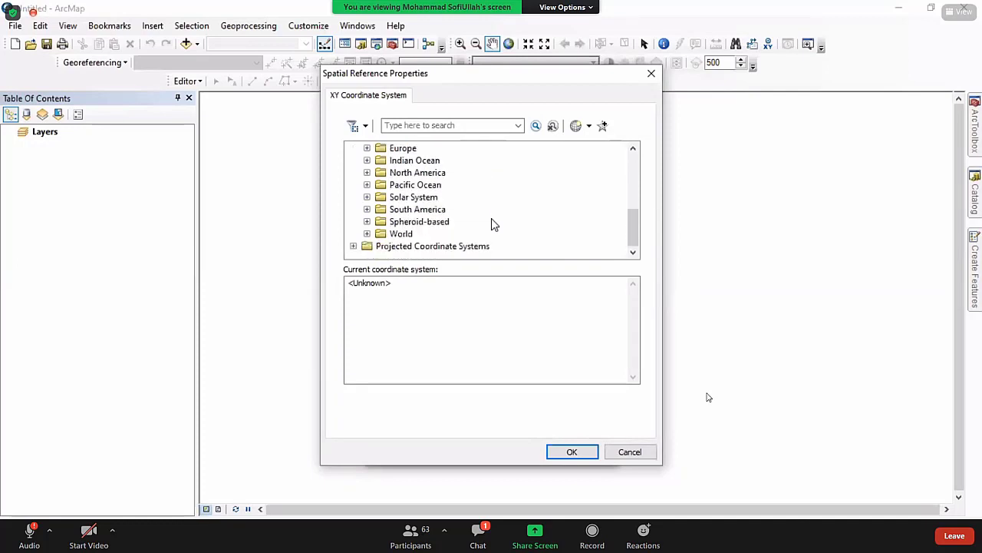
double_click(403, 234)
scroll(472, 234, down, 3)
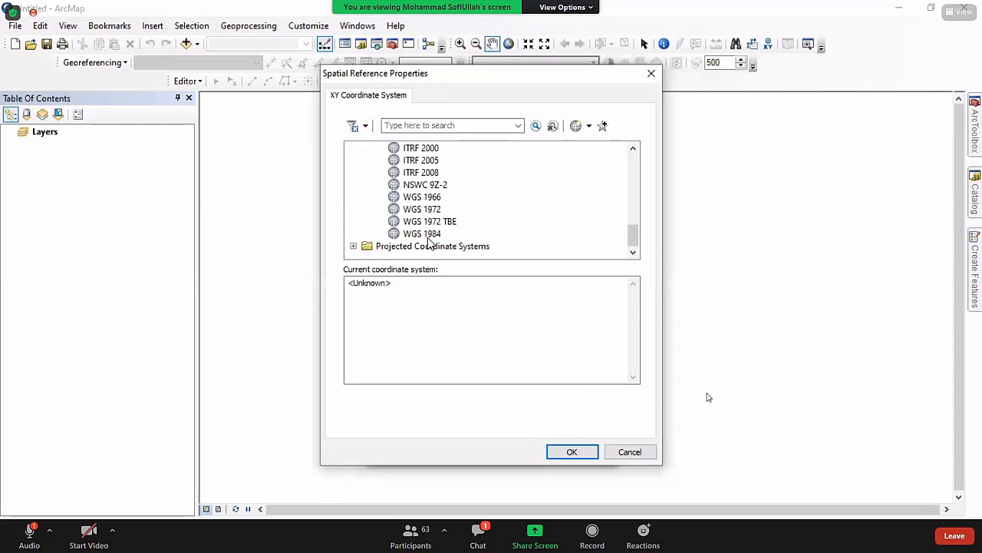
click(427, 239)
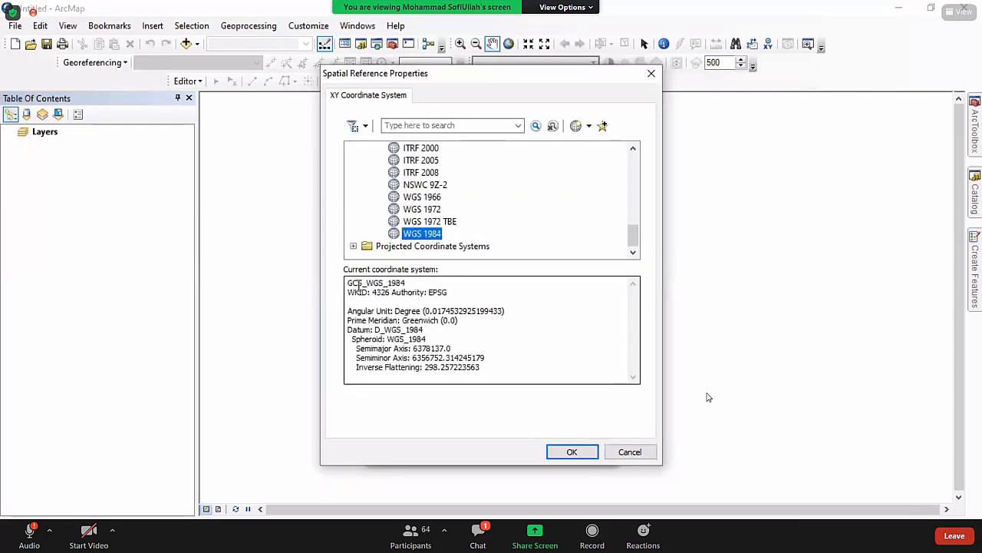
drag(347, 284, 423, 283)
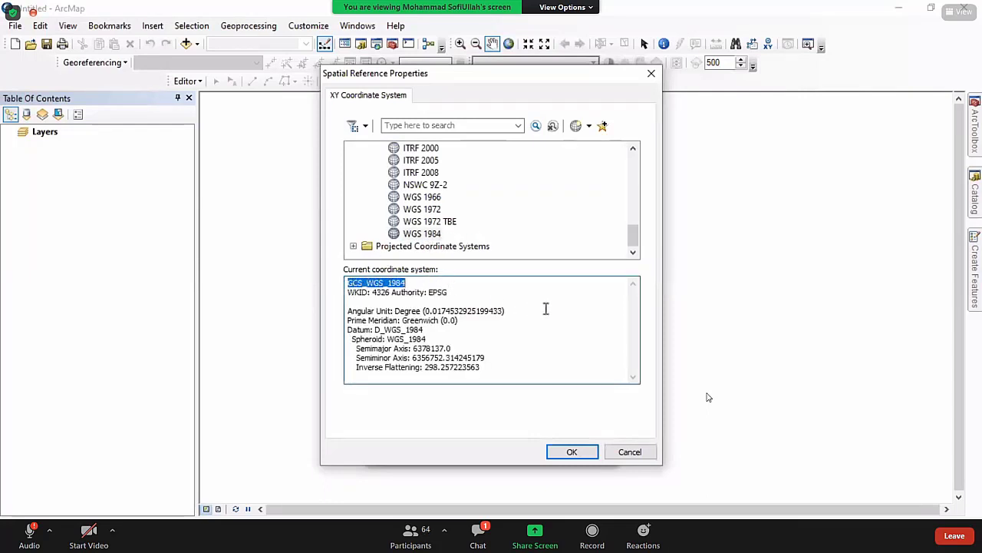
click(580, 453)
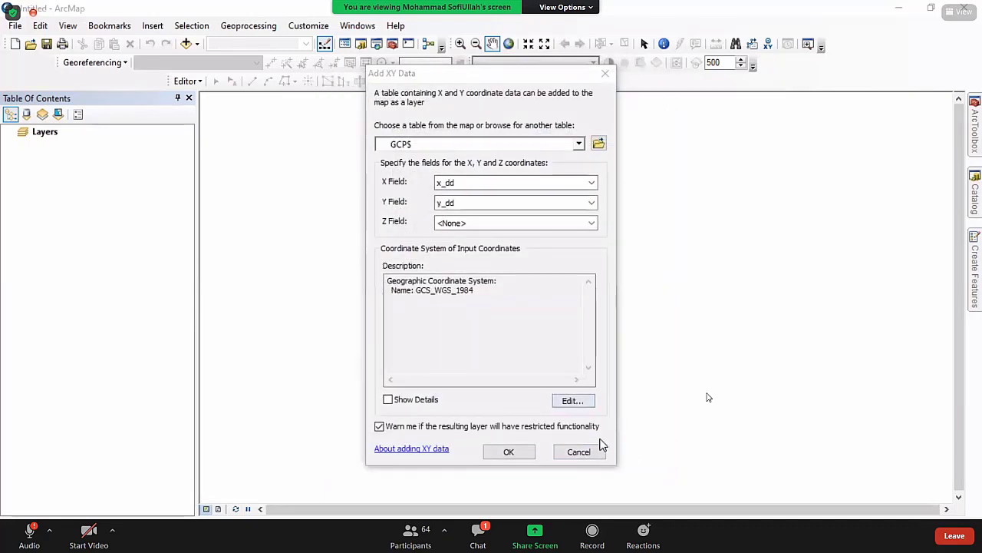
click(509, 453)
click(547, 352)
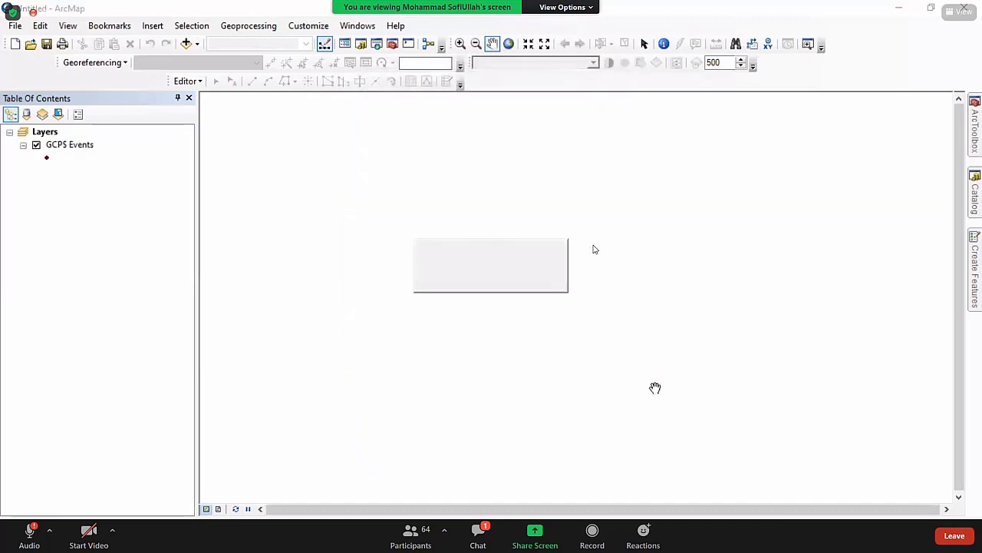
Symbolize the GCPS Events points as green Circle 3 markers.
click(47, 157)
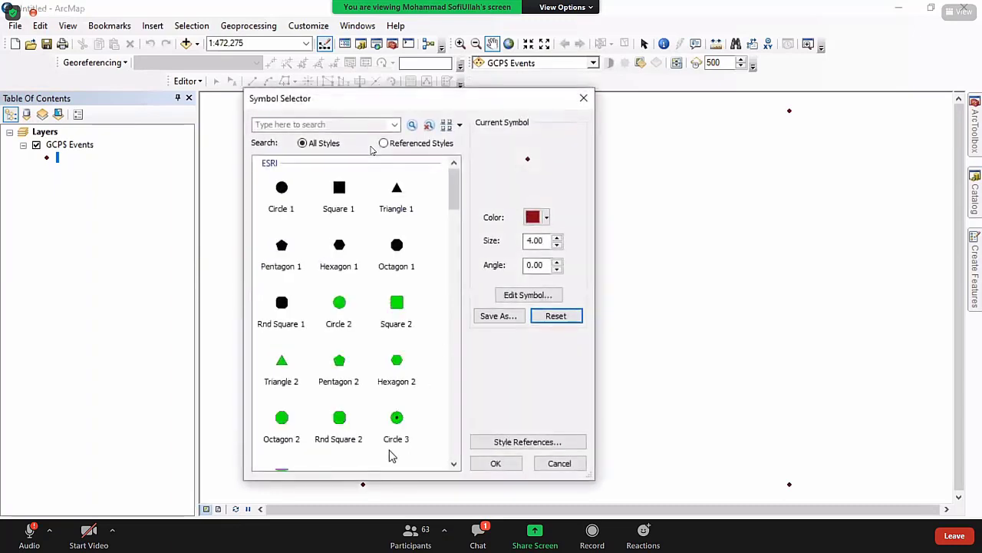
click(397, 418)
click(495, 465)
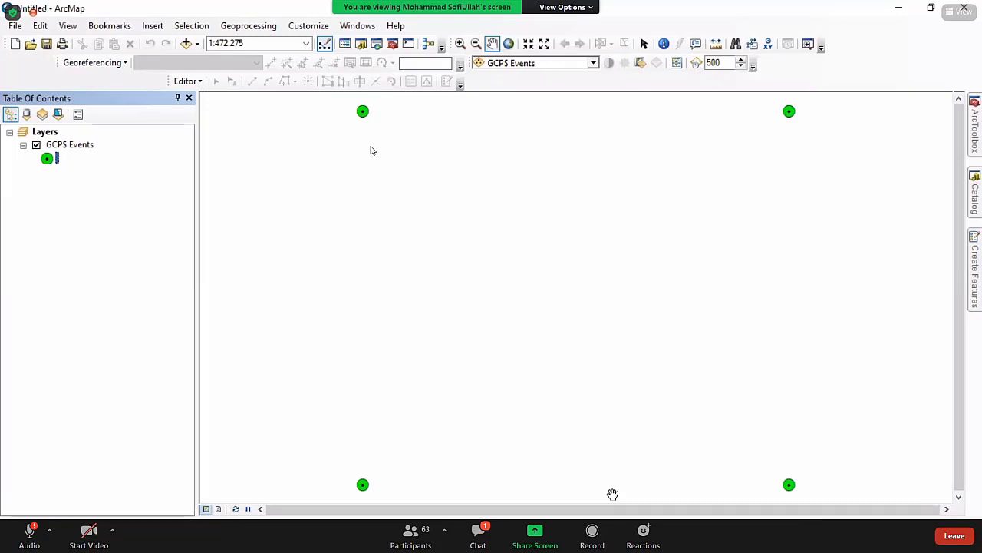
click(976, 195)
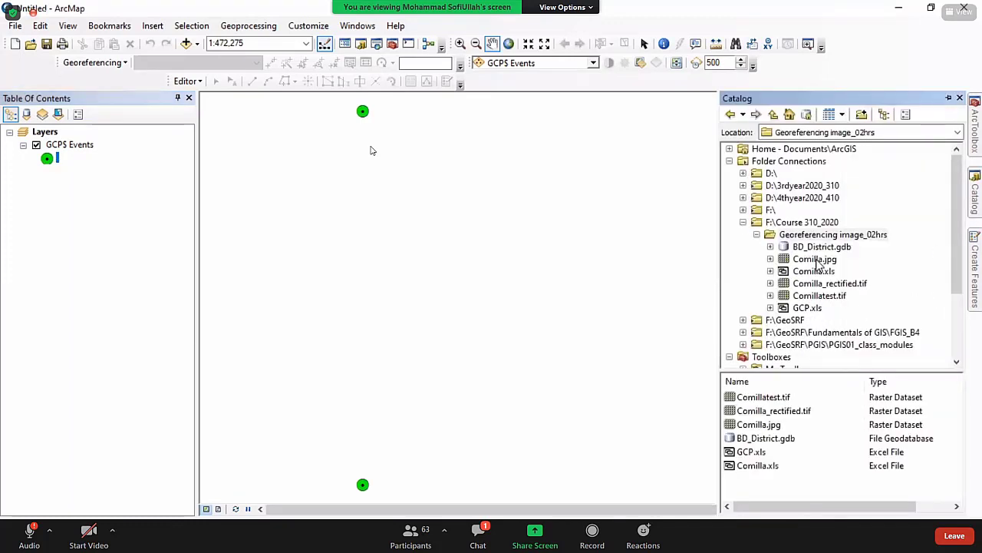
Add Comilla.jpg to the map from Catalog, accepting the unknown spatial reference warning.
drag(815, 261, 552, 285)
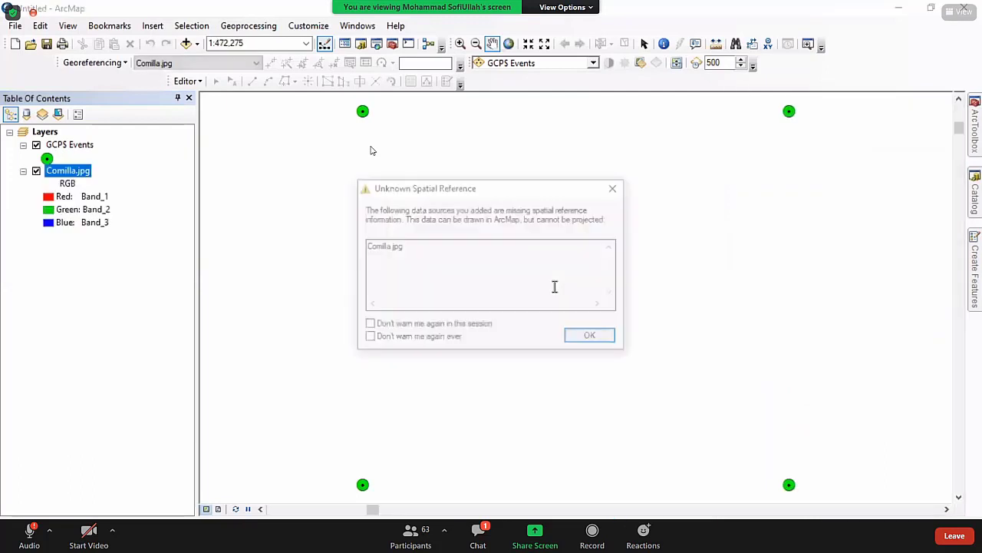
key(Return)
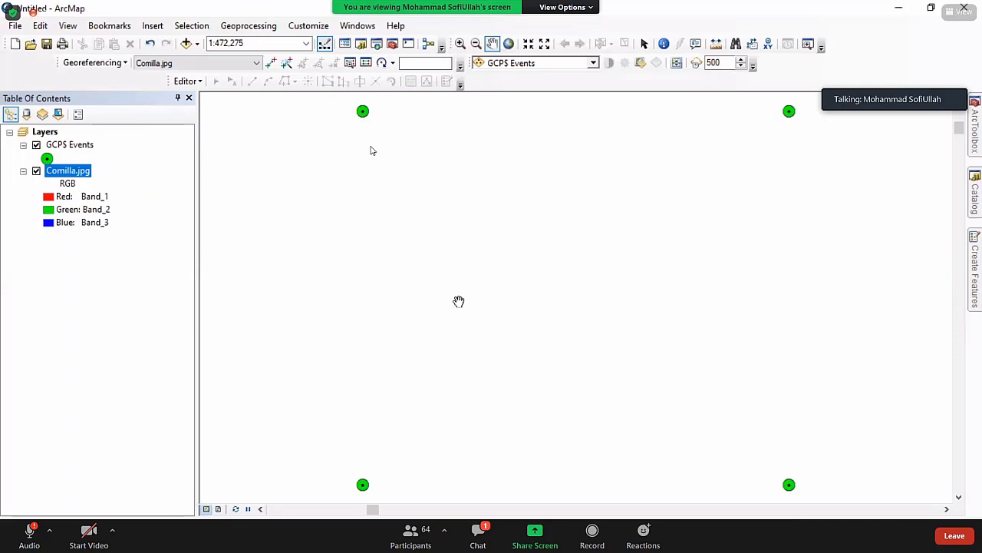
click(119, 64)
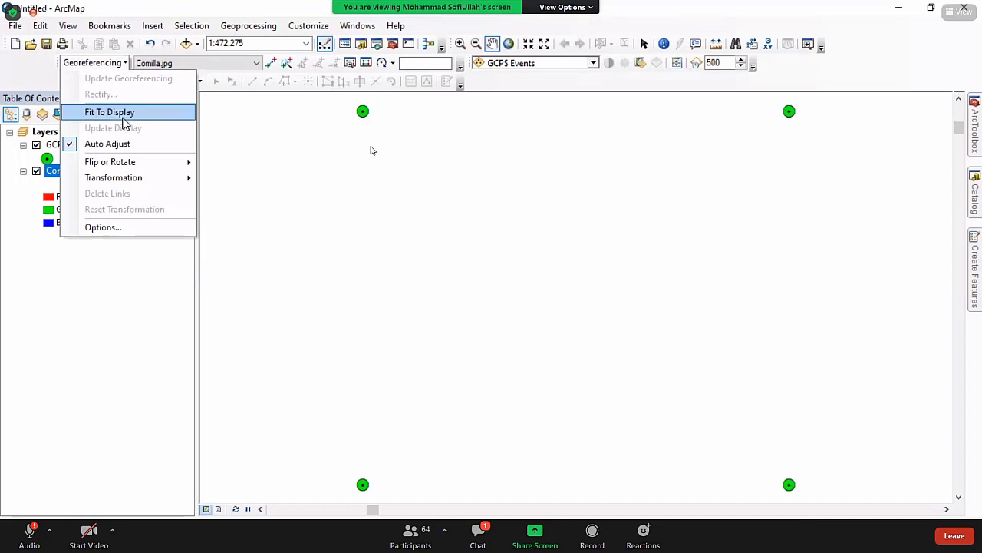
Fit the Comilla.jpg image to the display so it lies among the four control points.
click(115, 113)
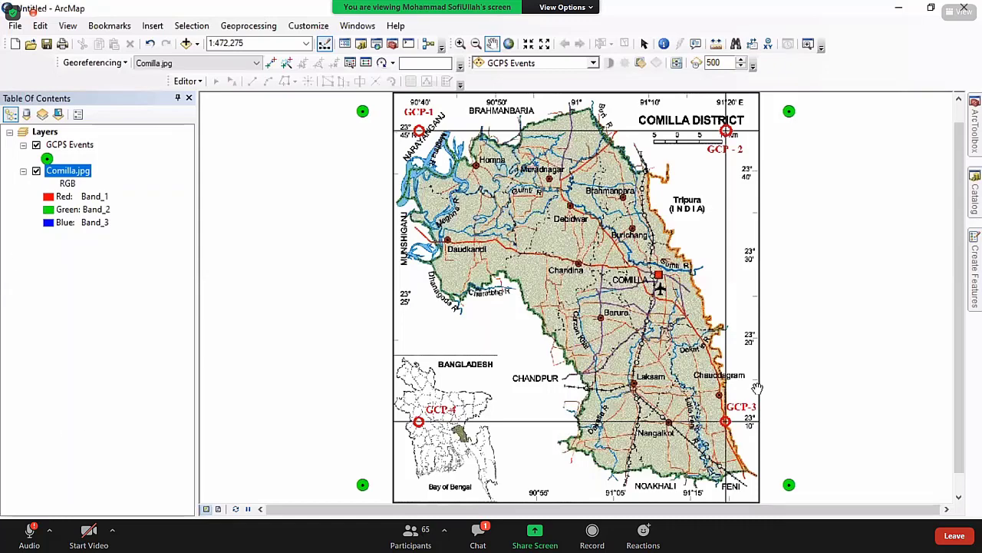
key(Escape)
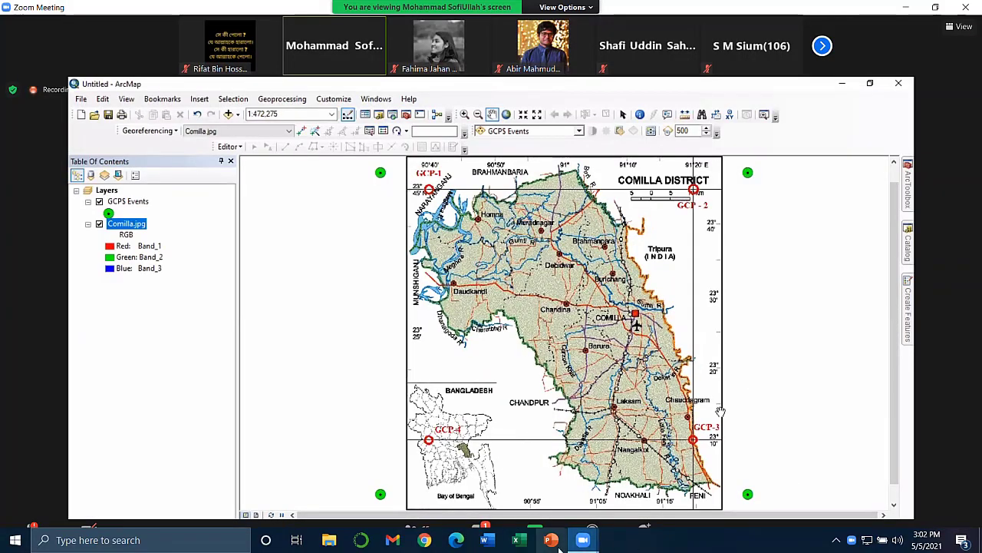
click(836, 541)
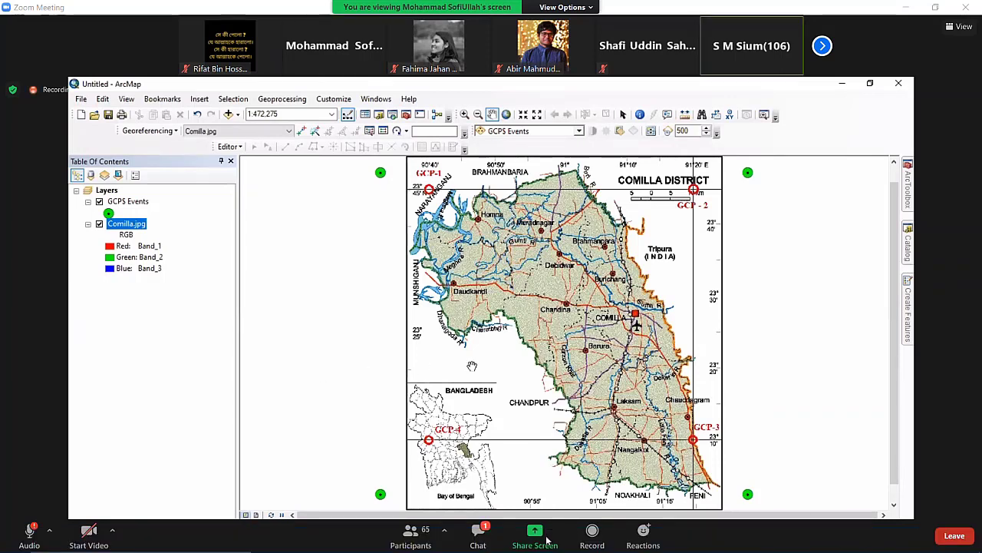
double_click(522, 420)
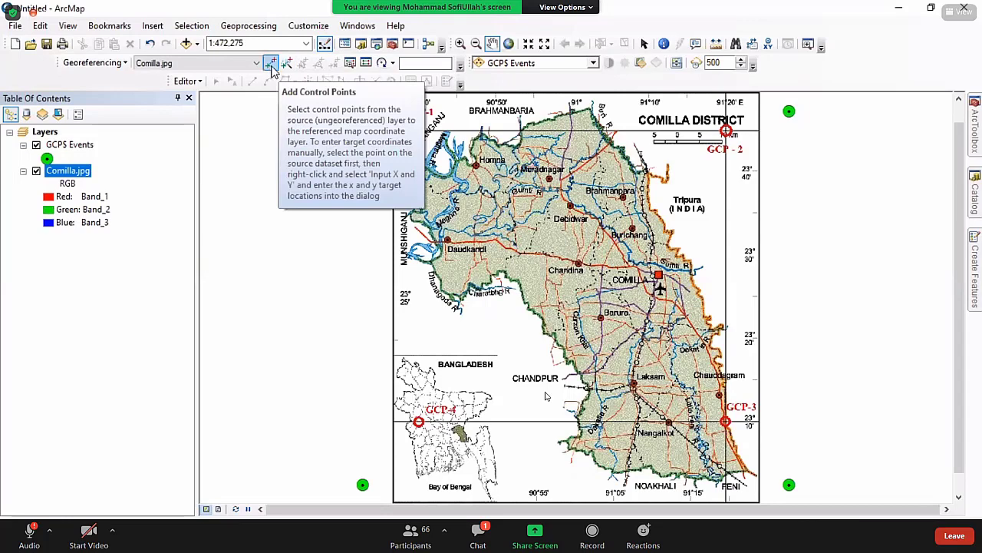
Link the GCP-1 mark on the image to its green control point.
click(270, 64)
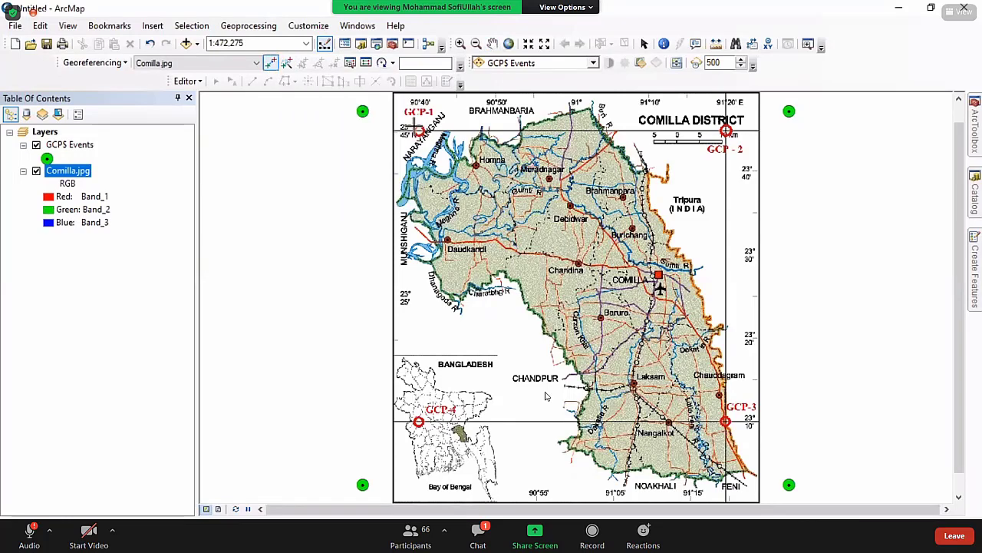
scroll(419, 138, up, 2)
scroll(428, 139, up, 1)
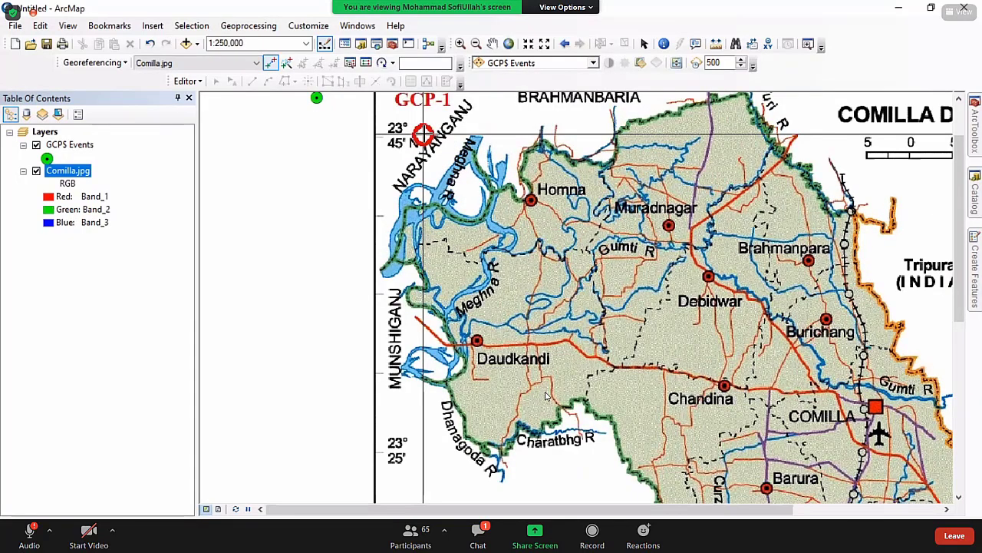
click(424, 134)
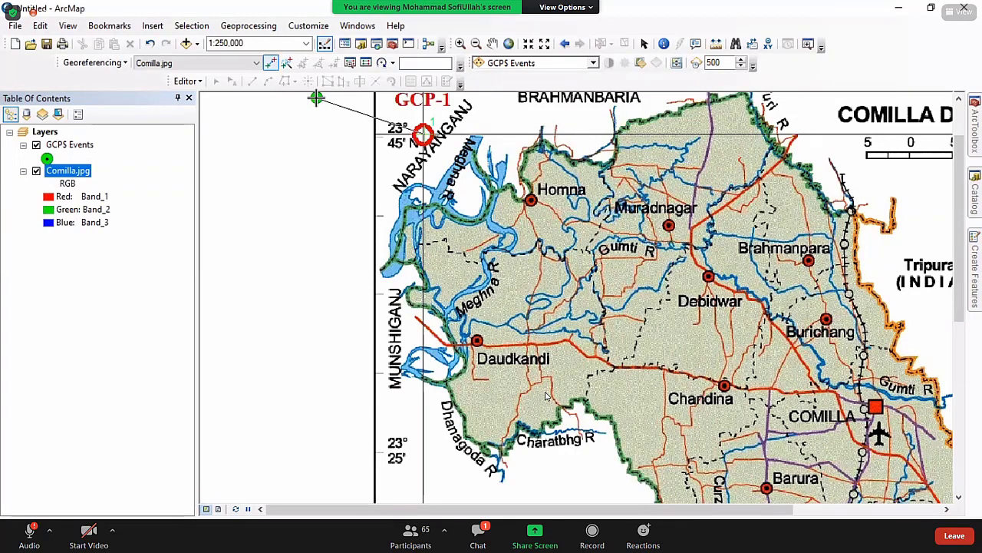
click(316, 98)
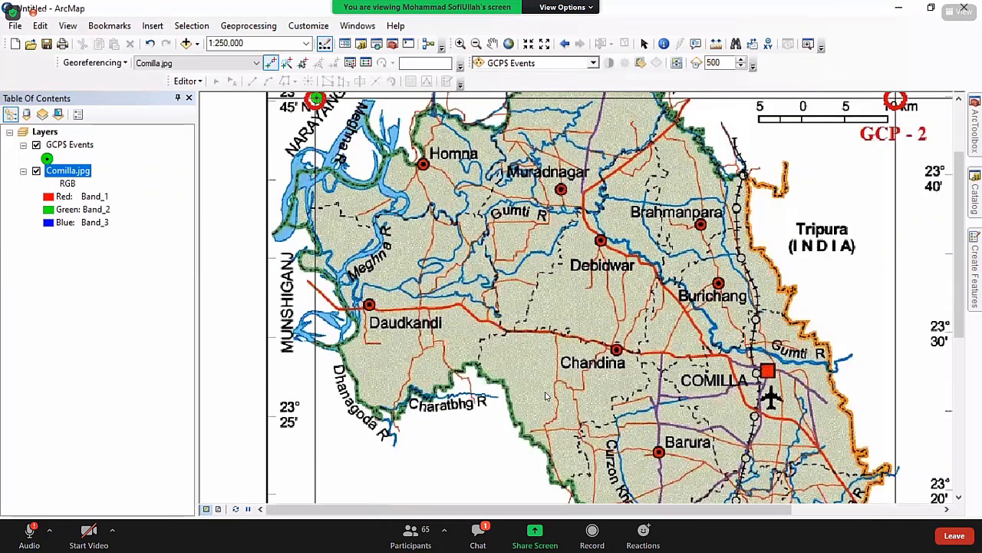
click(946, 509)
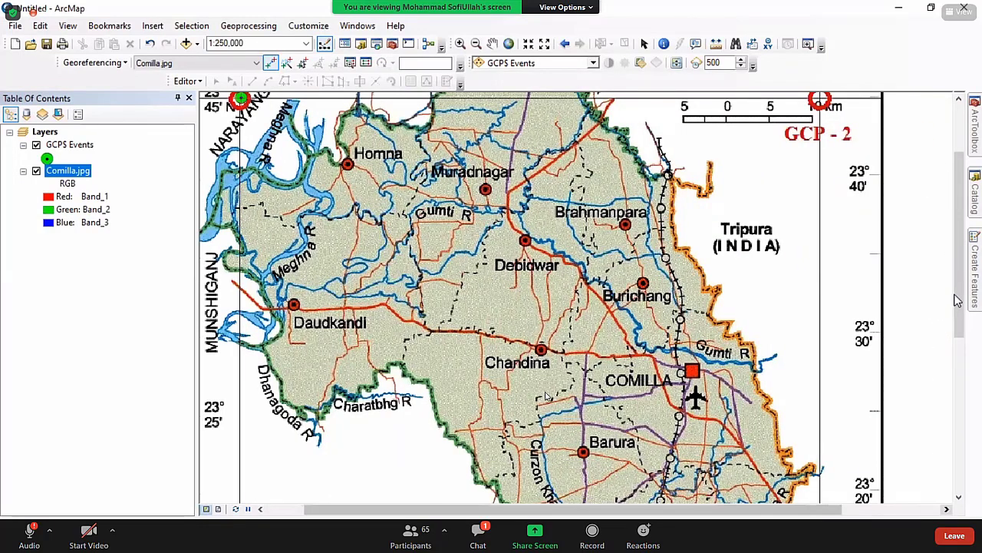
drag(959, 295, 956, 239)
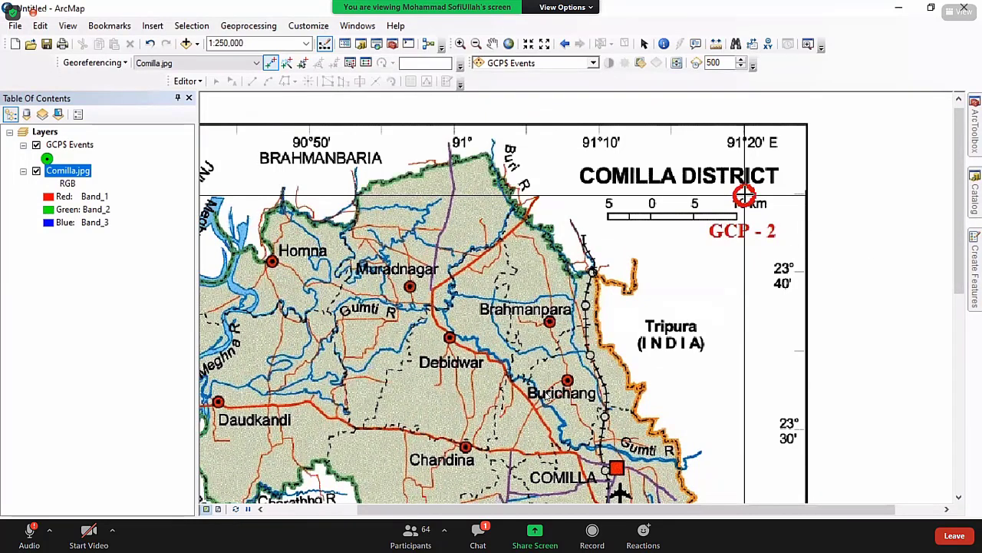
Link the GCP-2 mark to its green control point and pan south toward GCP-3.
click(744, 196)
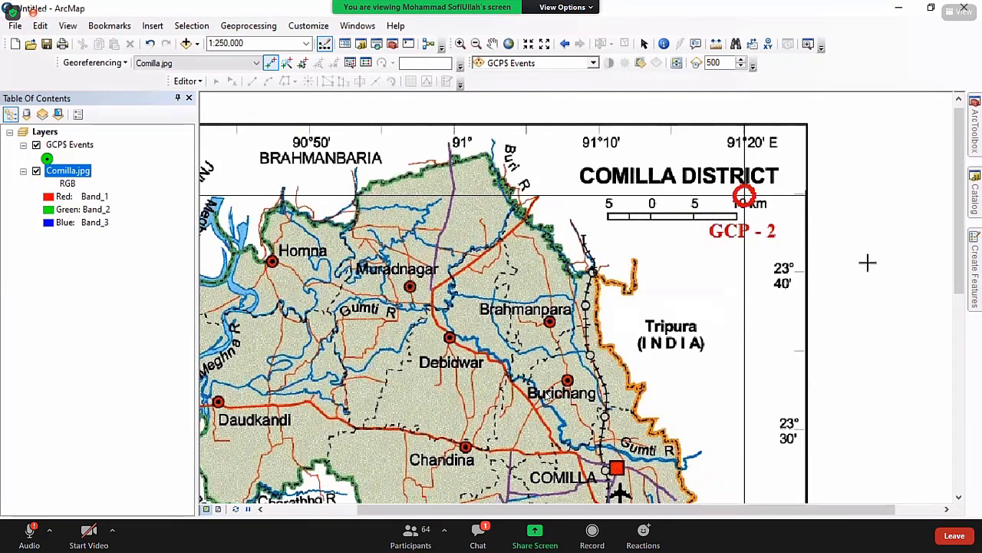
click(947, 510)
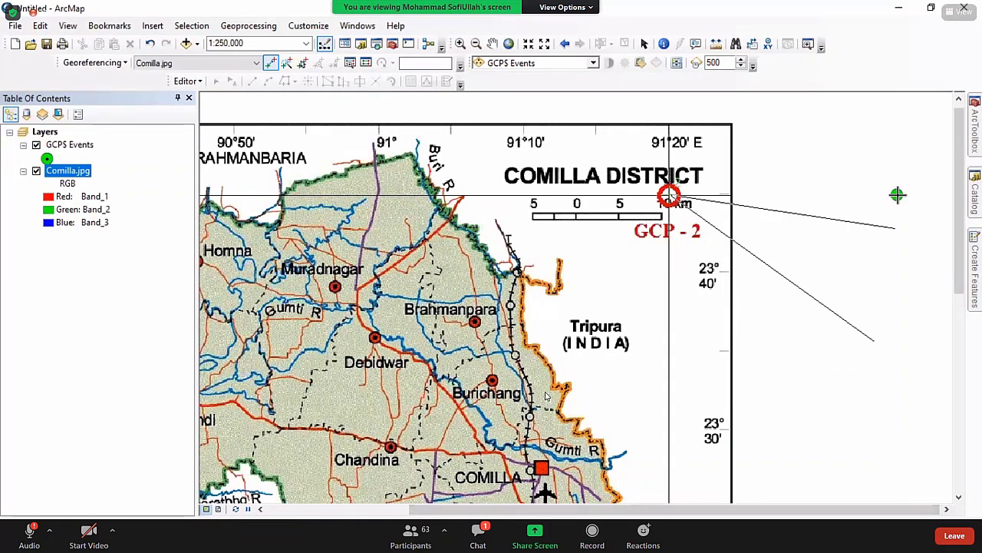
click(897, 194)
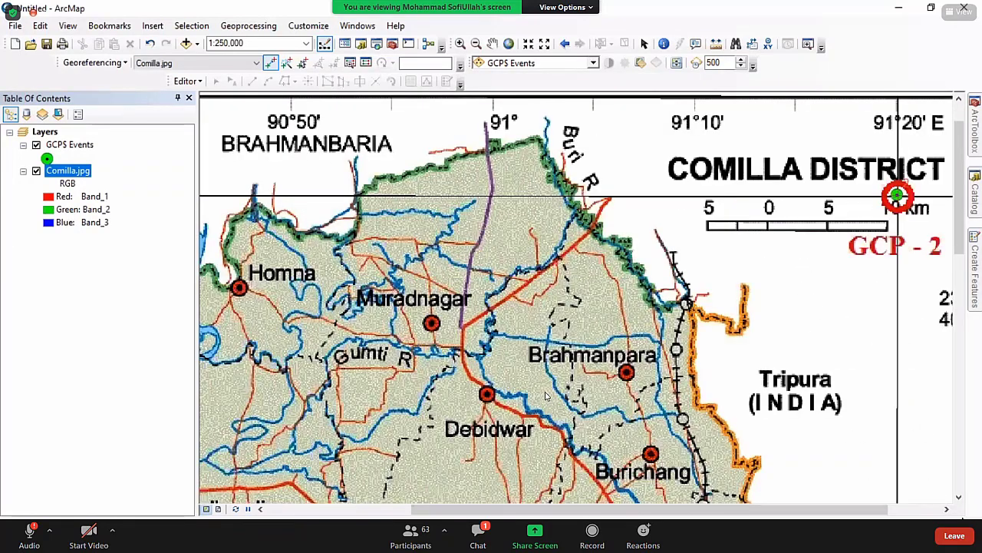
click(959, 497)
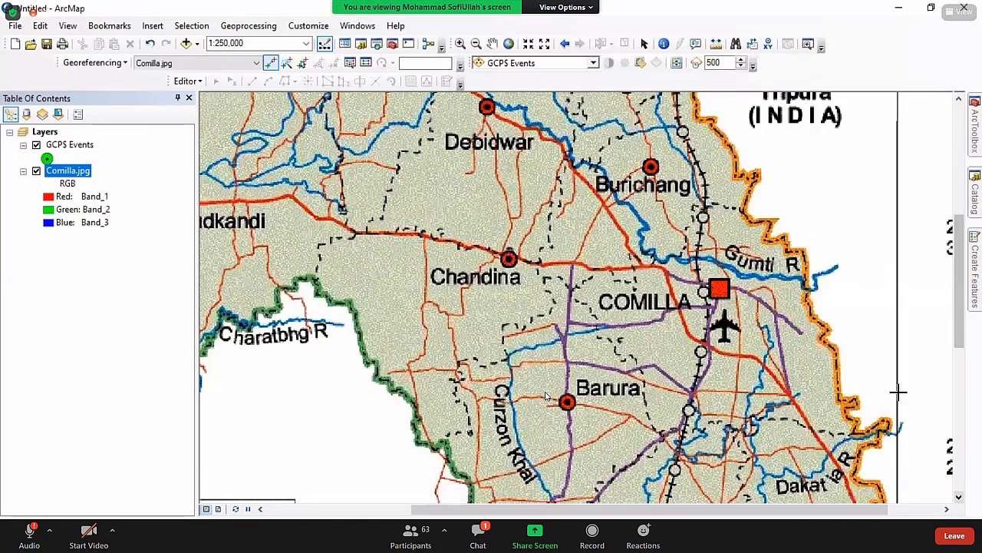
key(Down)
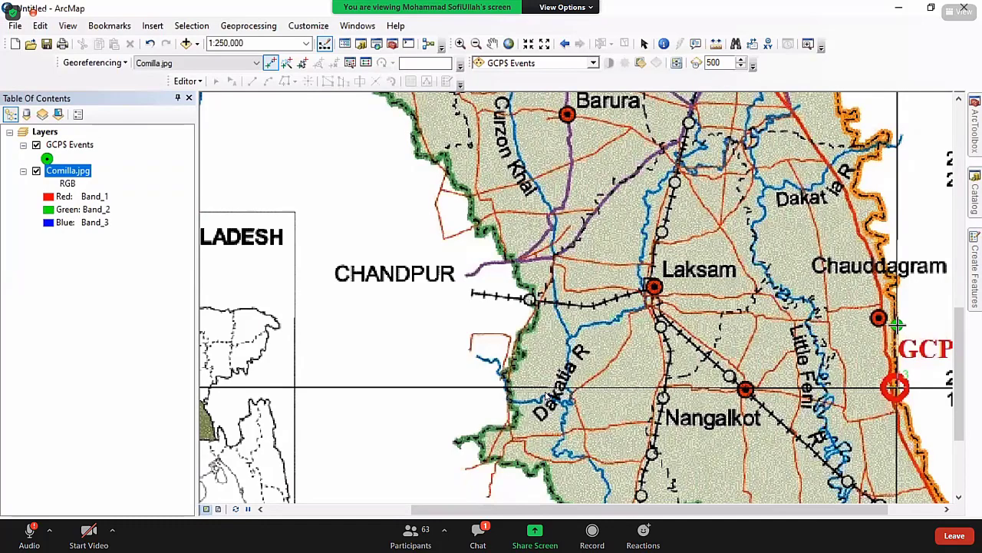
key(Down)
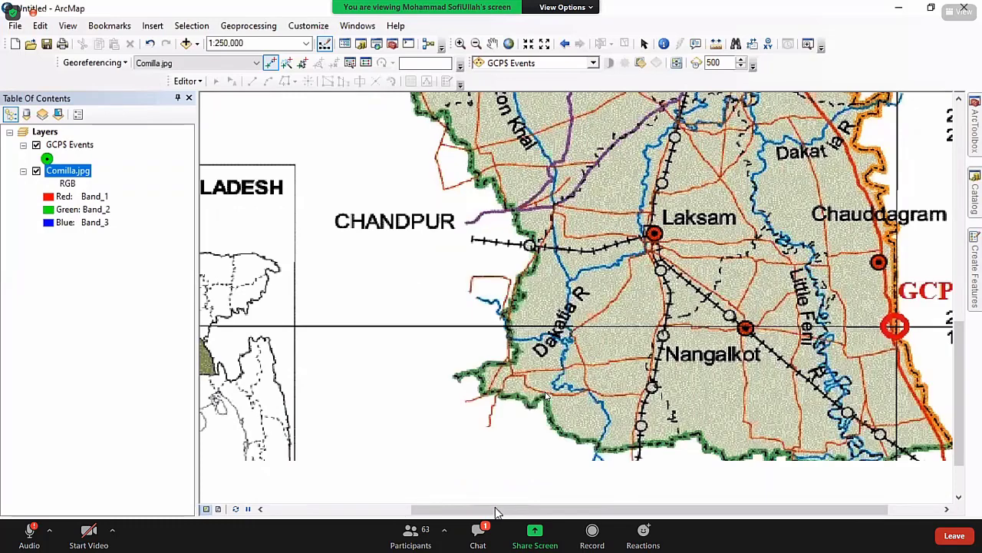
click(280, 508)
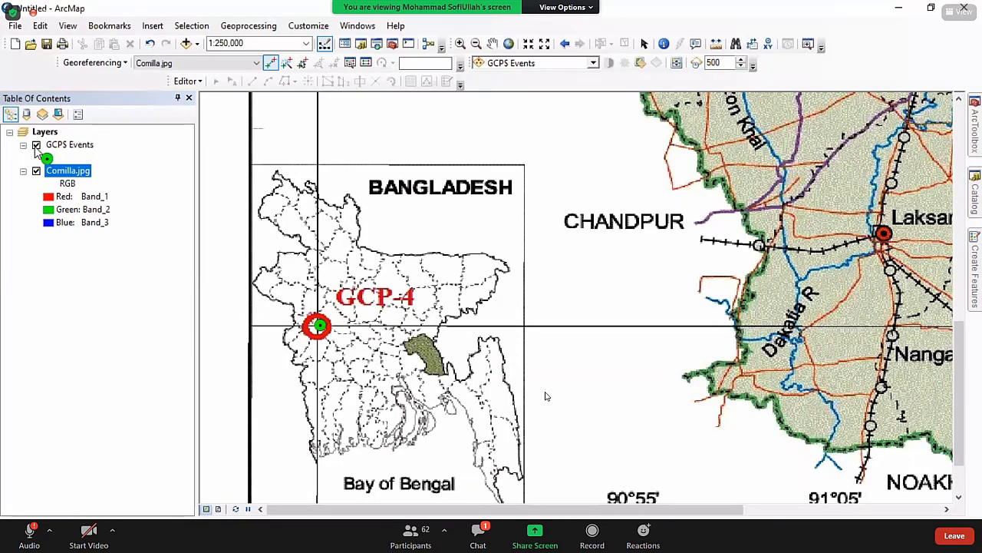
Start the GCP-4 link in the Bangladesh inset with GCPS Events hidden, then show the points again.
click(36, 145)
click(316, 326)
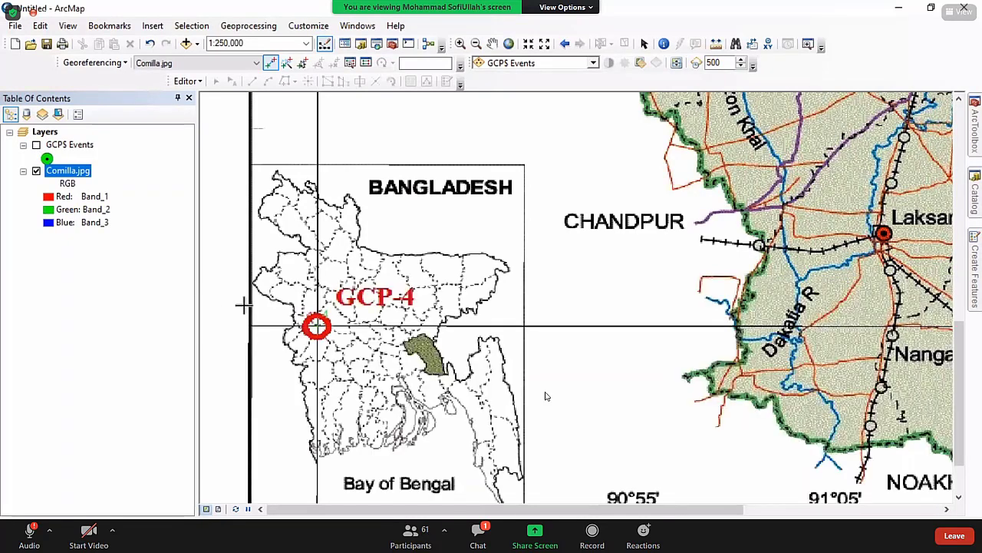
click(36, 145)
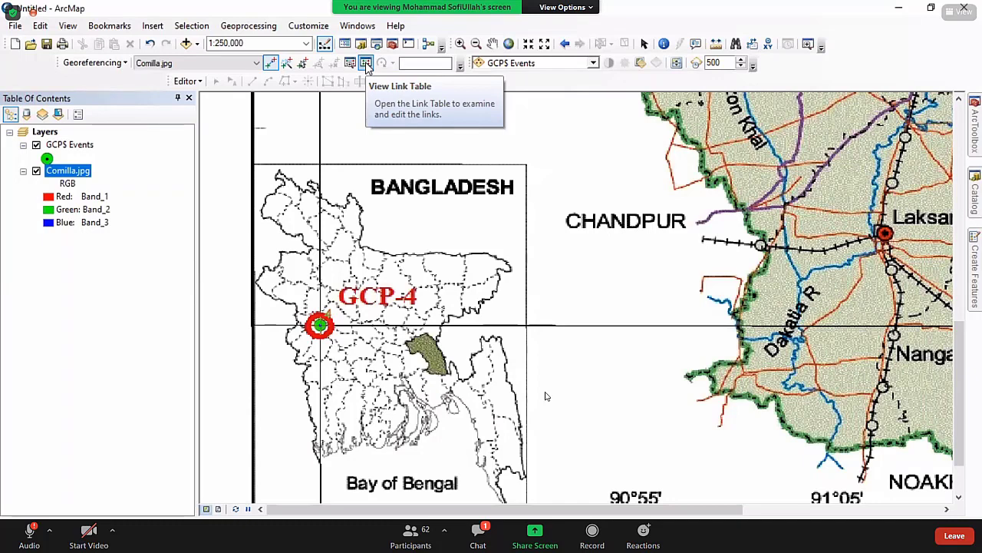
click(367, 63)
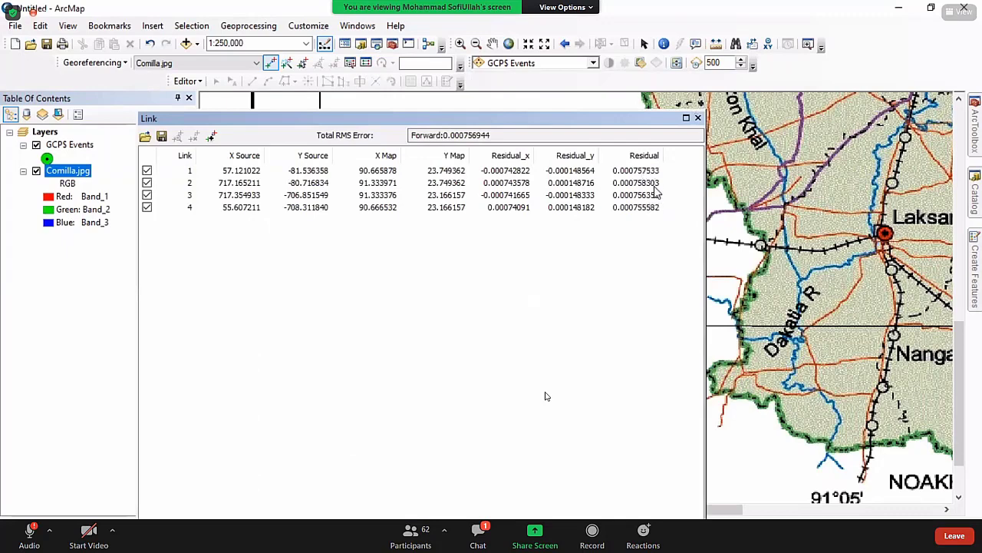
drag(493, 135, 431, 134)
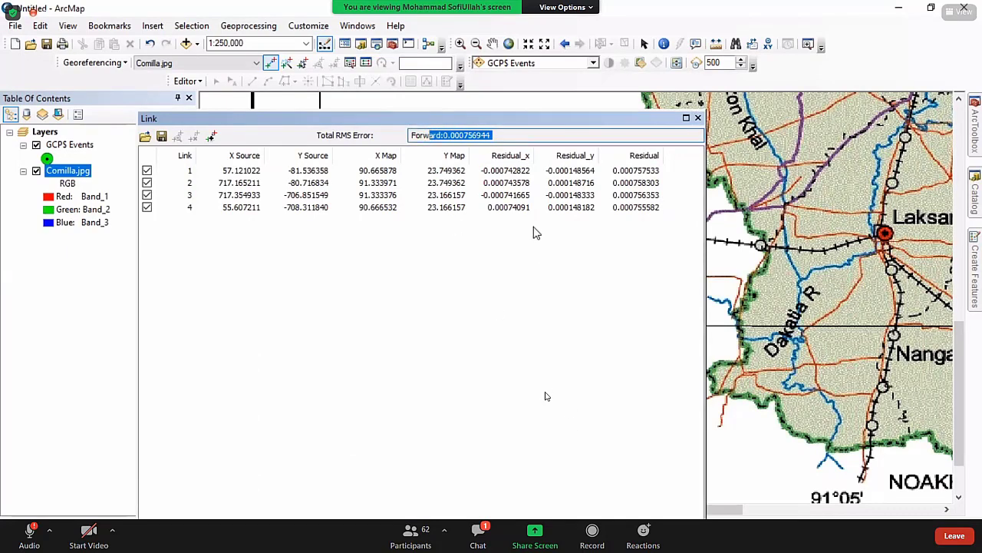
click(496, 137)
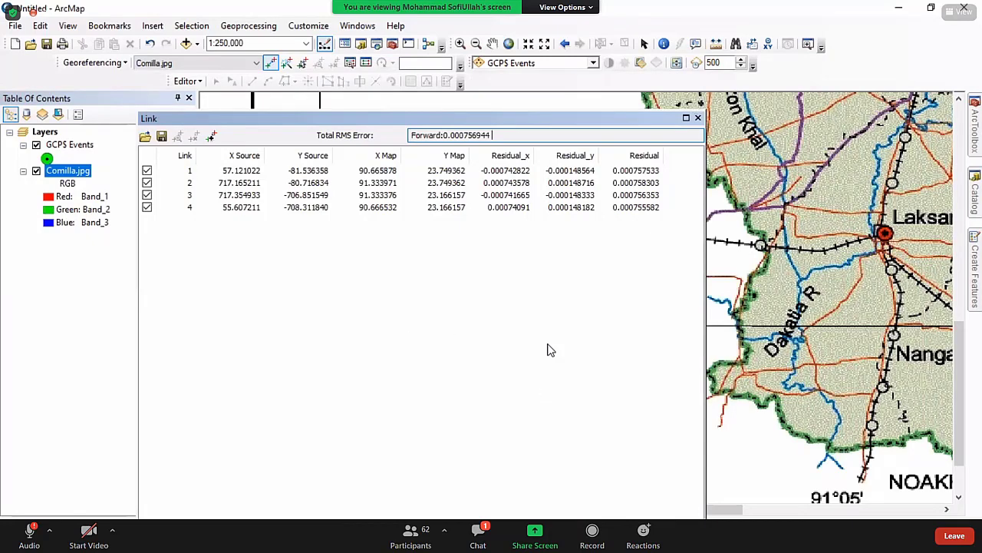
click(468, 528)
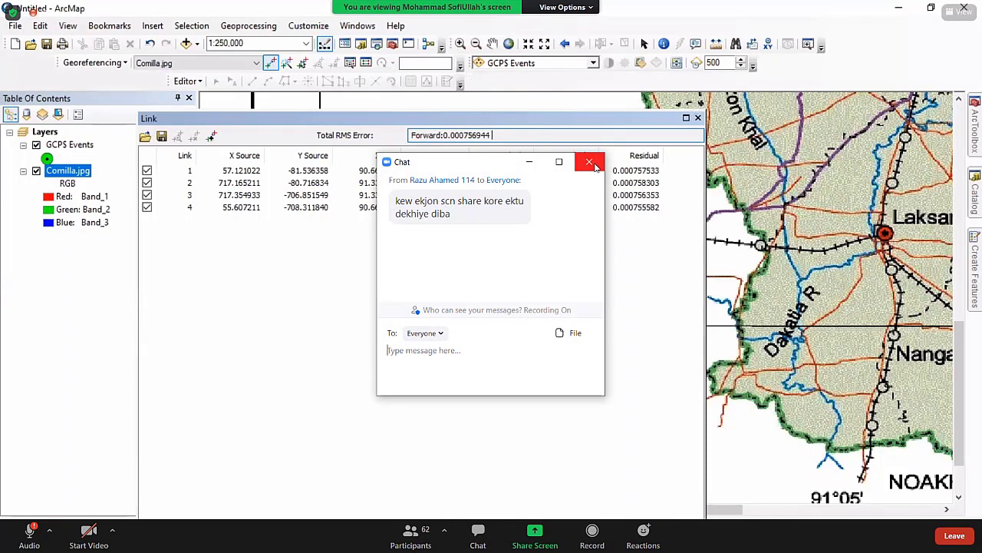
click(590, 162)
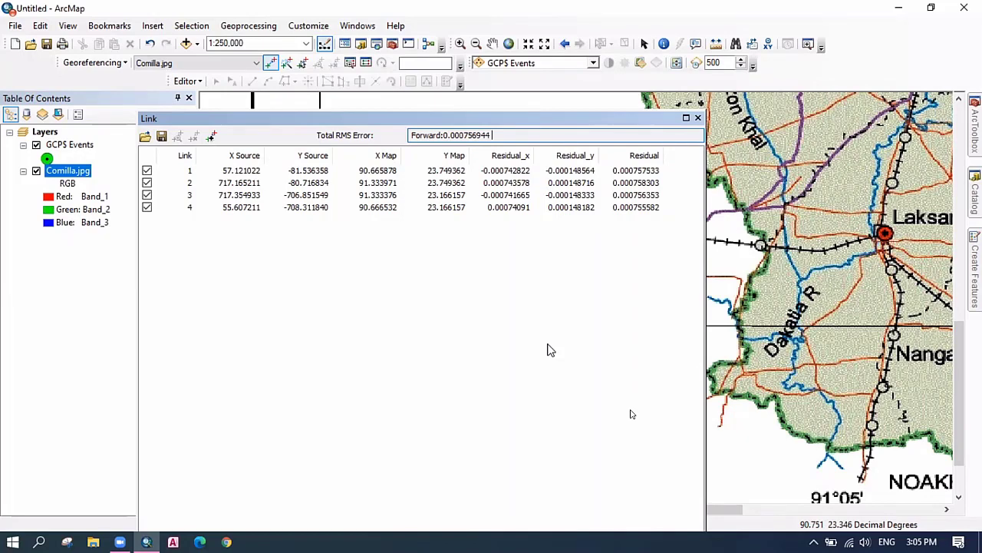
click(699, 119)
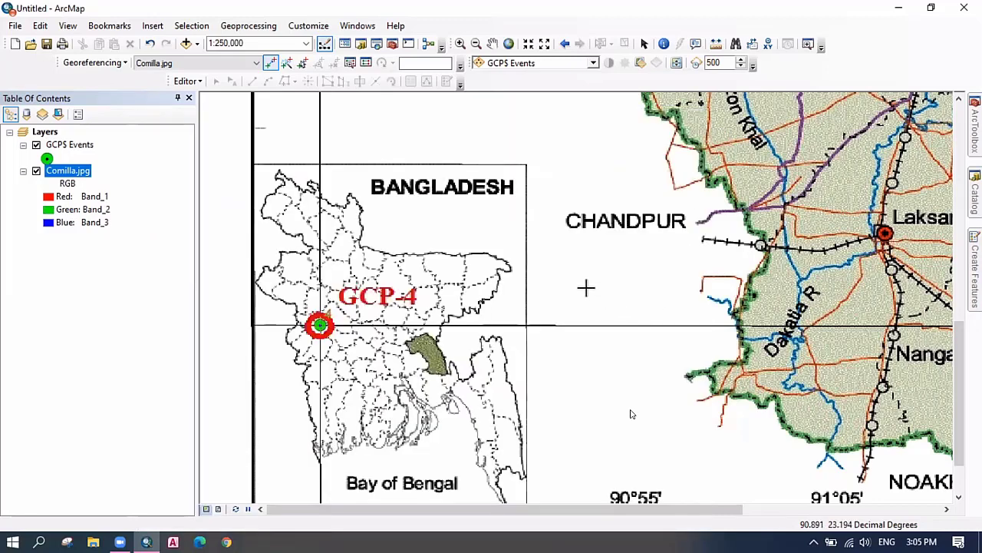
click(586, 285)
click(593, 185)
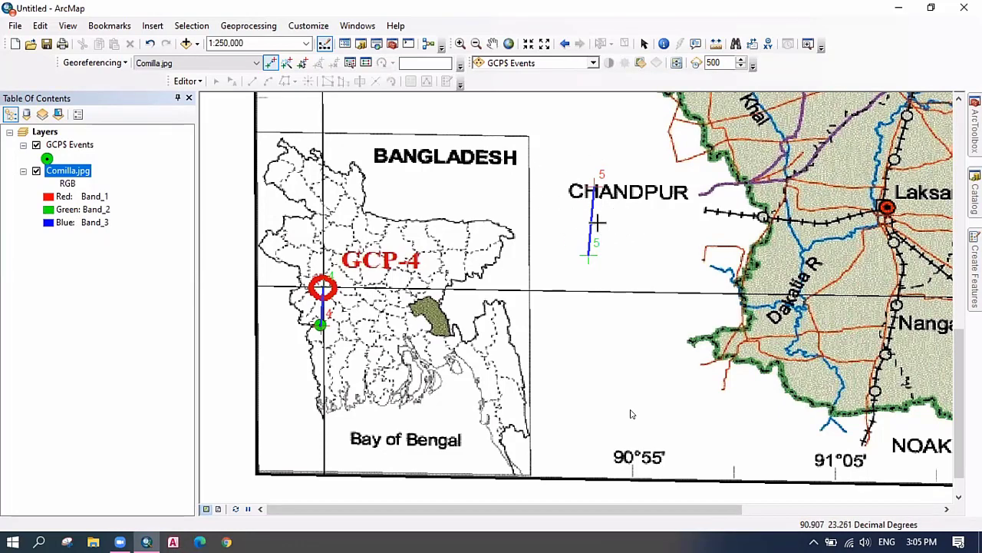
click(365, 62)
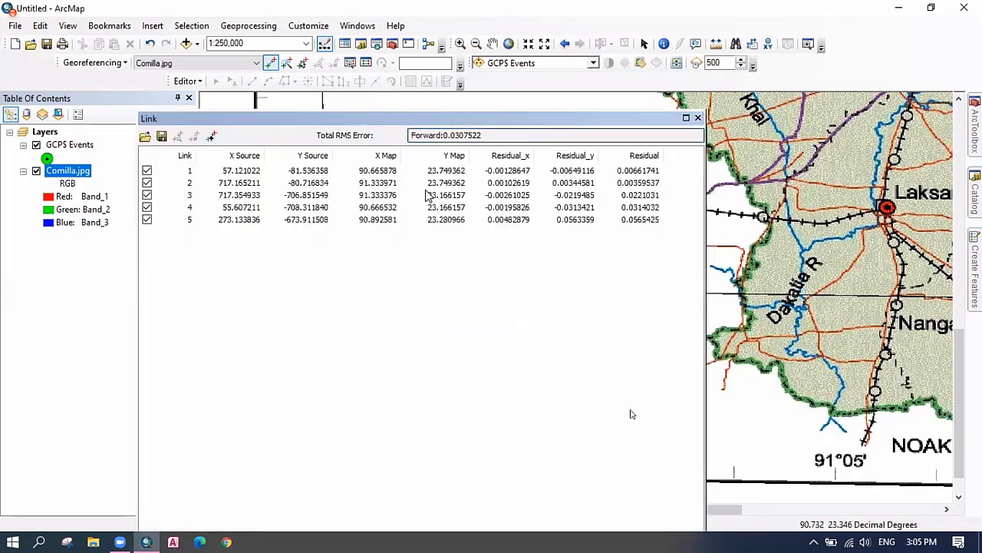
click(306, 222)
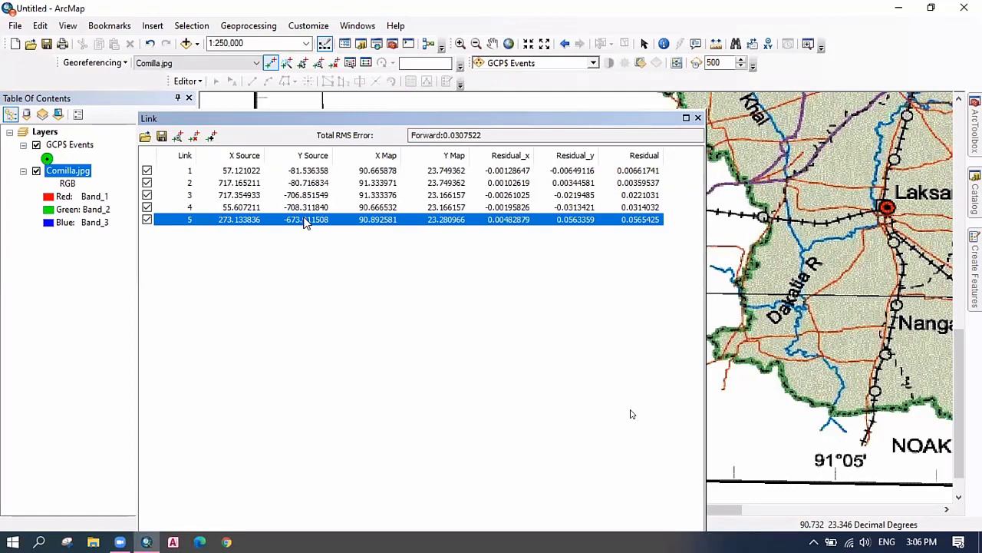
key(Delete)
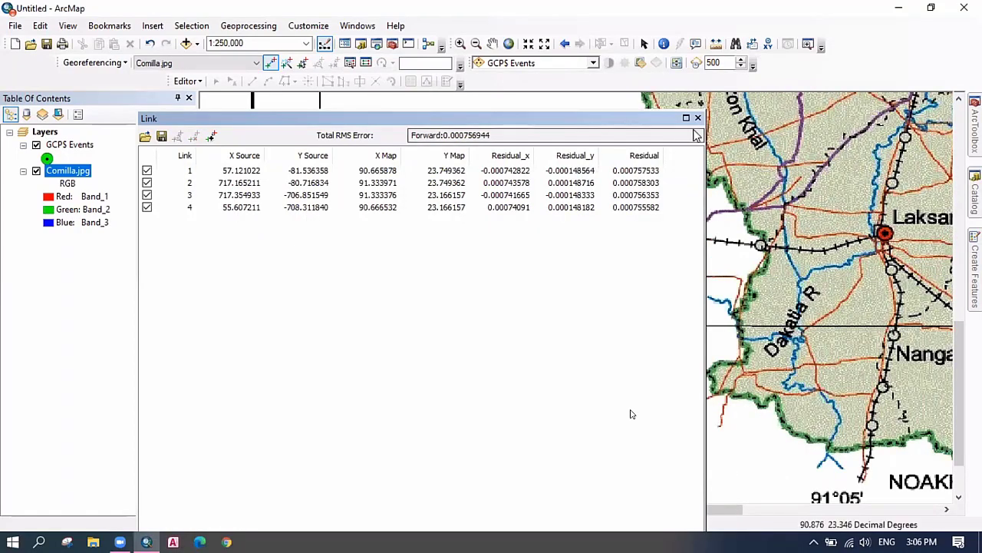
Close the Link table to view the georeferenced Comilla map.
click(698, 117)
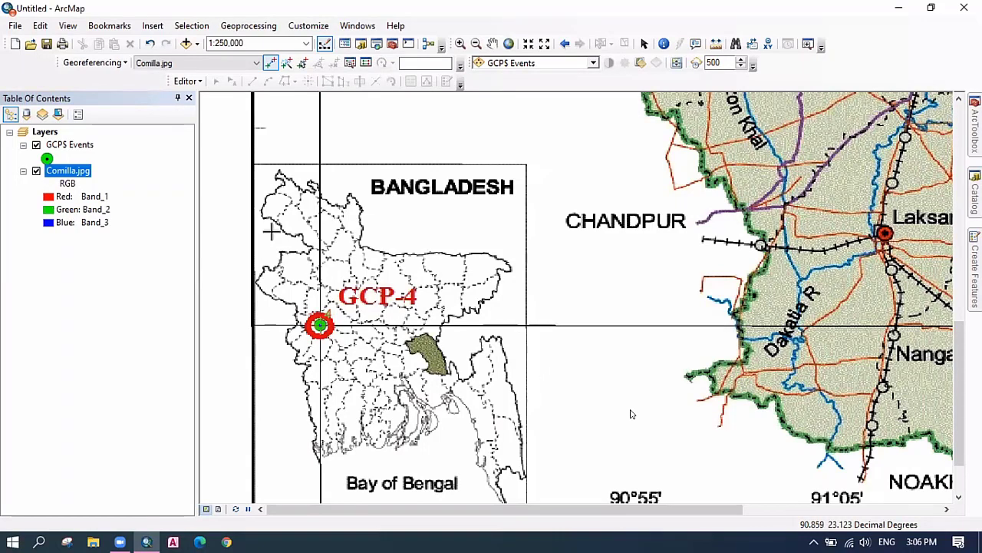
Rectify the image to Comilla_rectified02.tif in F:\Course 310_2020\Georeferencing image_02hrs.
click(124, 67)
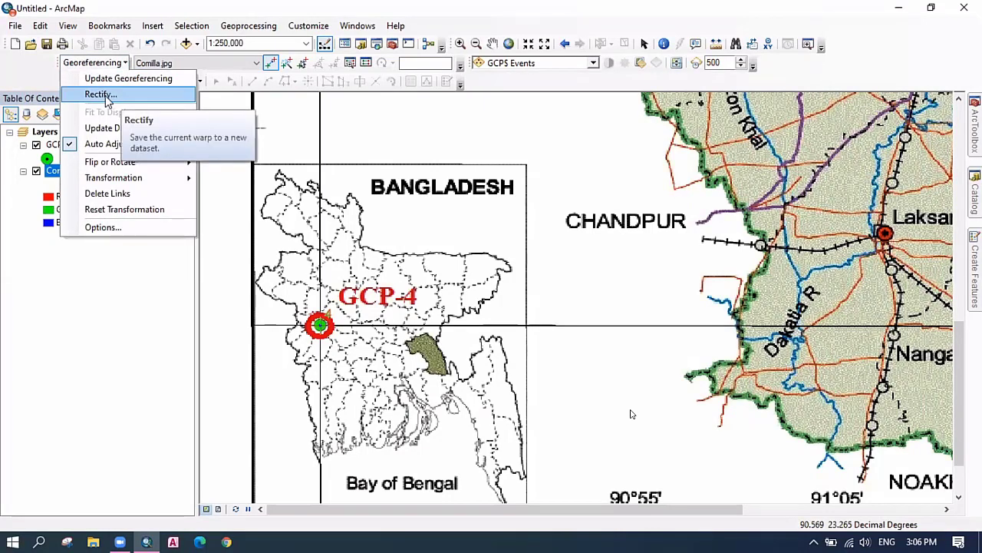
click(100, 94)
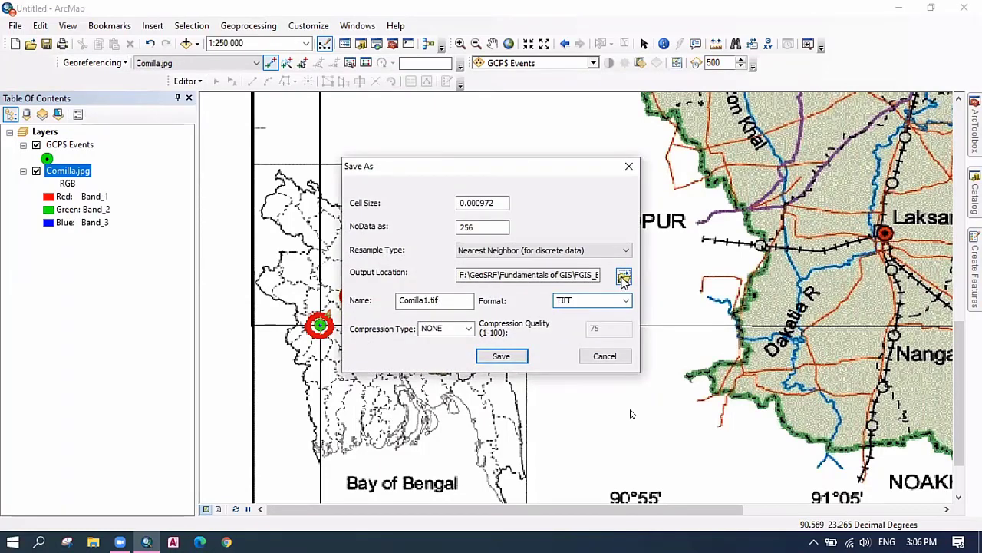
click(624, 277)
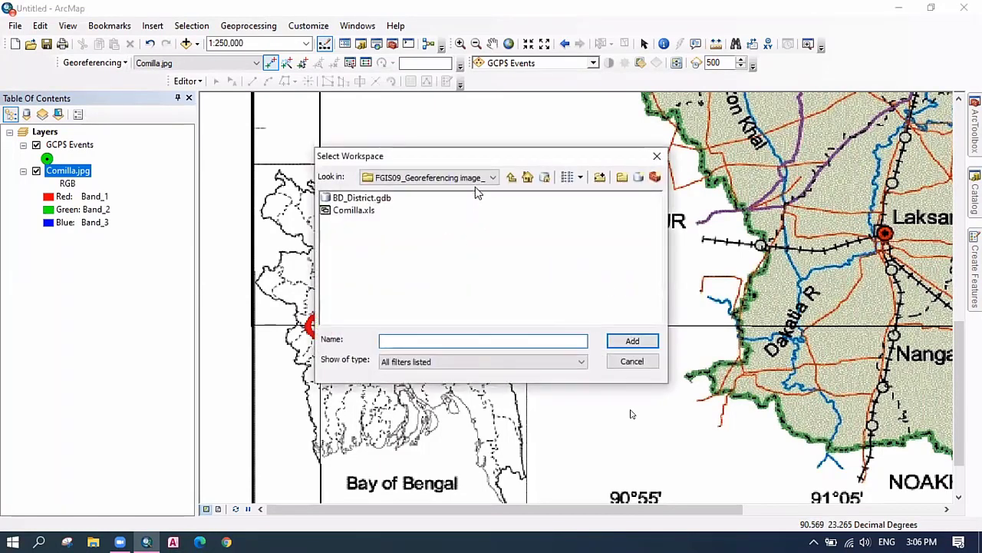
click(477, 179)
click(407, 226)
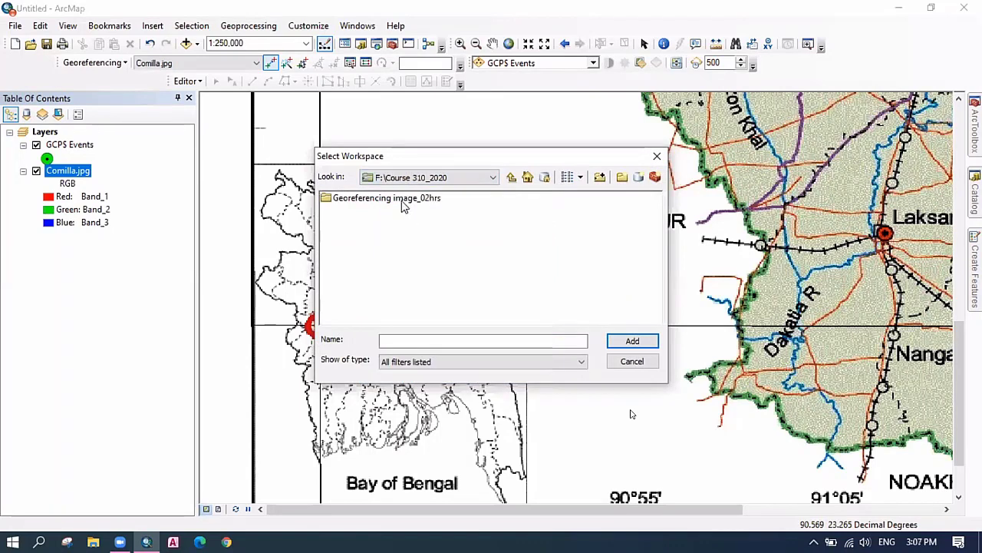
click(402, 200)
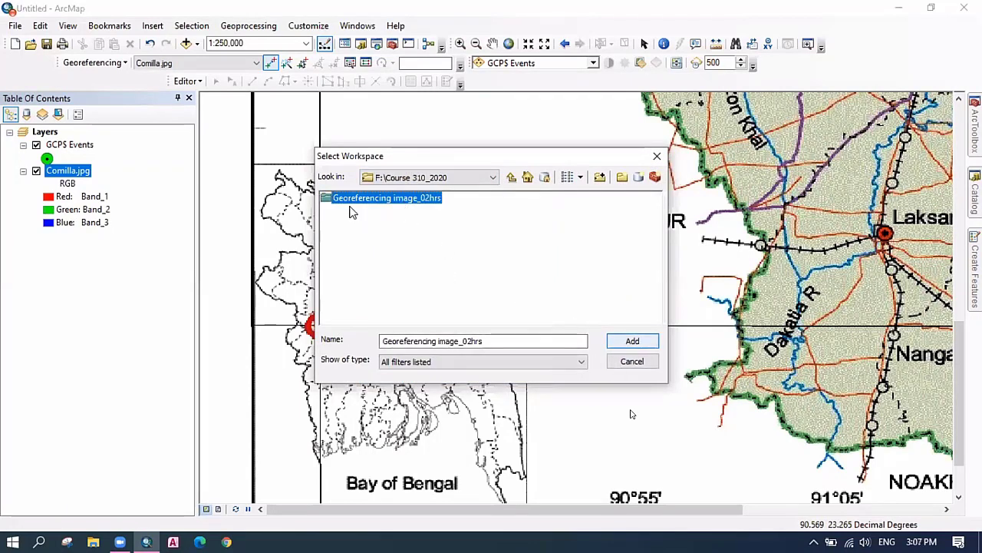
click(632, 343)
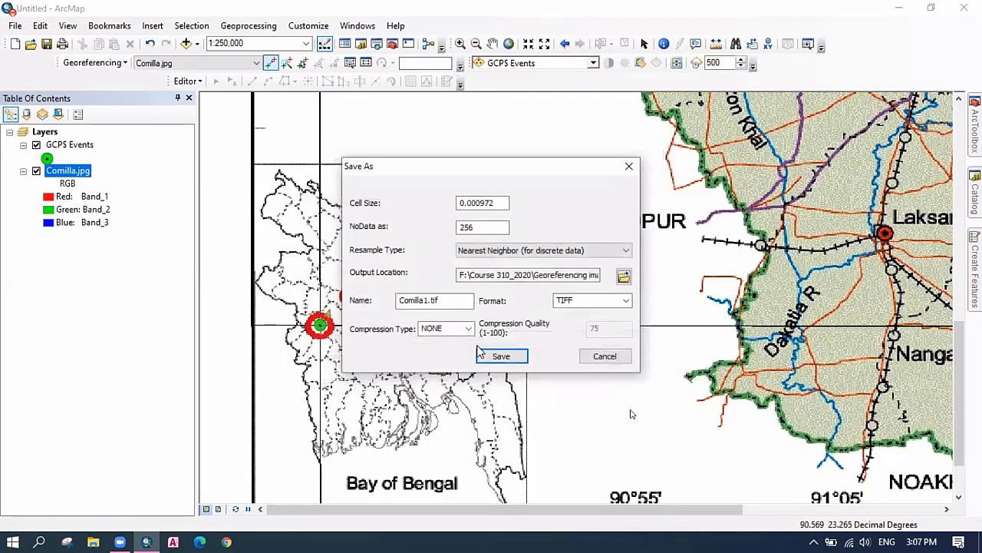
click(431, 300)
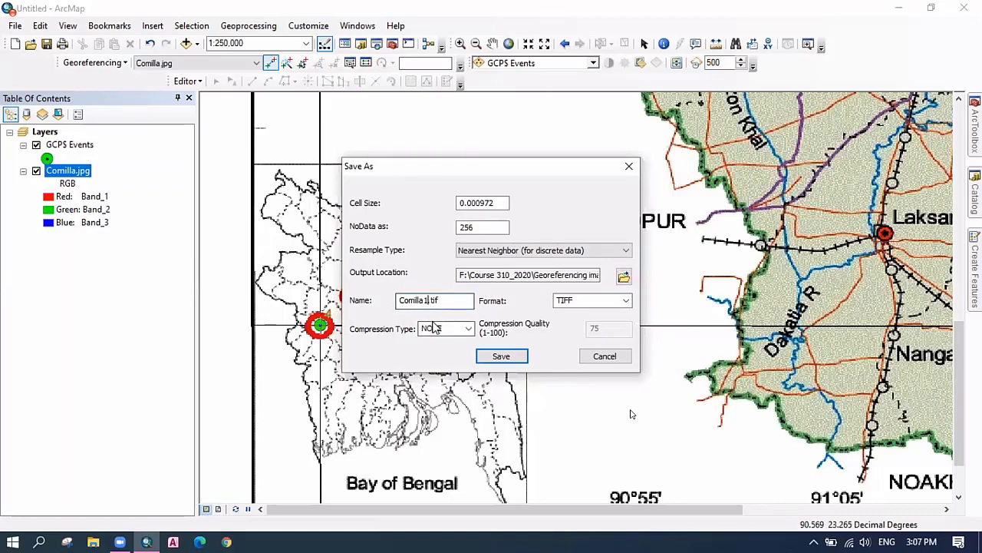
key(BackSpace)
text(_recti)
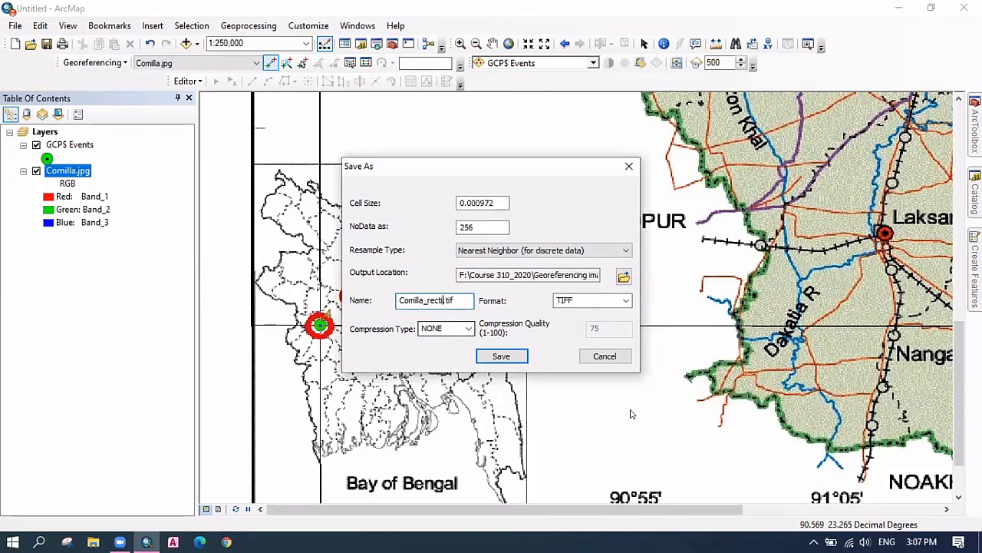
text(fied02)
click(500, 358)
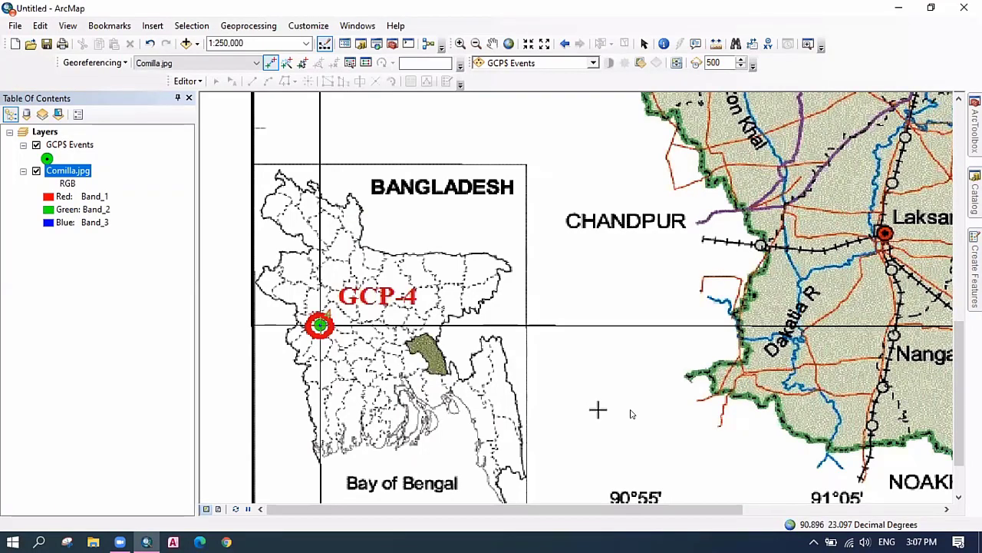
Switch ArcMap to the Select Elements tool, exit Zoom full screen, and stop sharing the ArcMap screen.
click(644, 44)
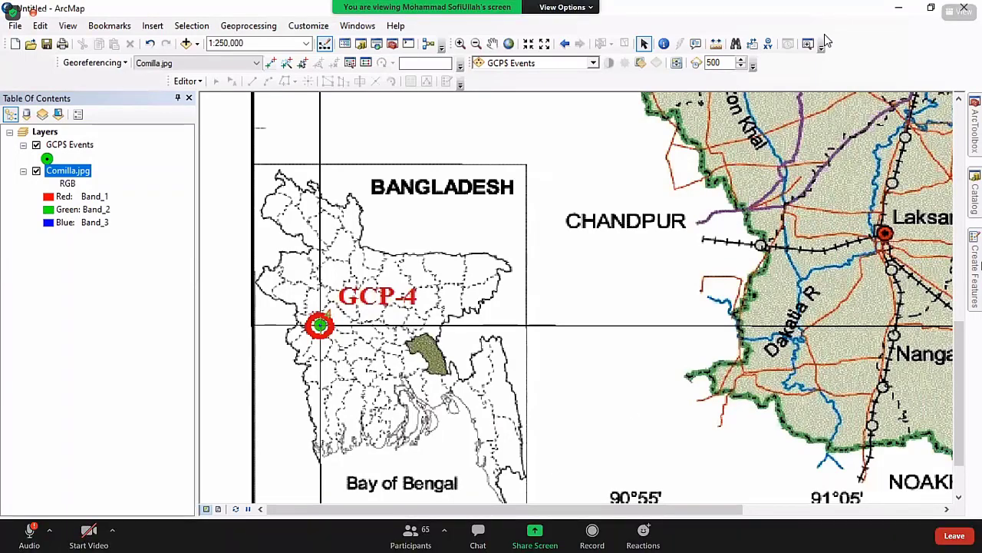
key(Escape)
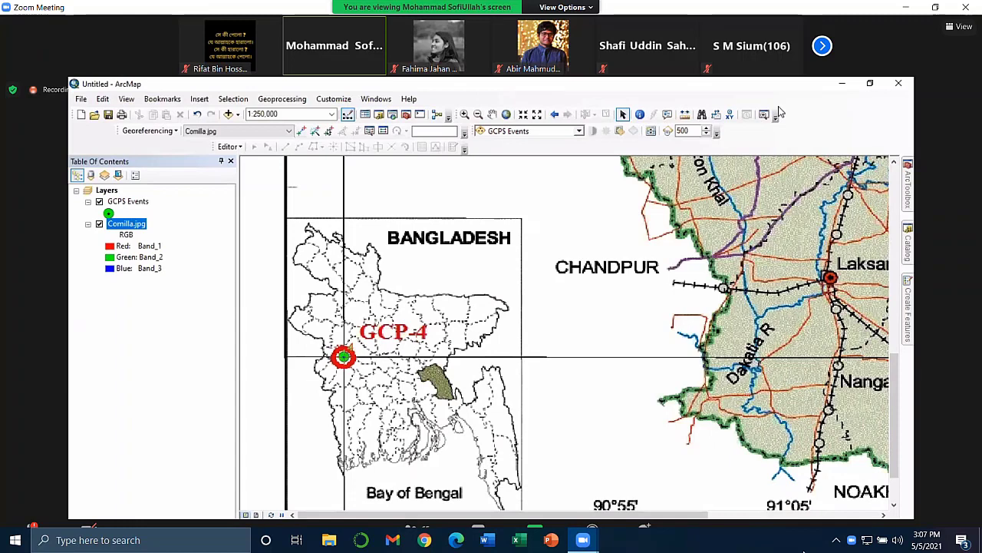
click(836, 540)
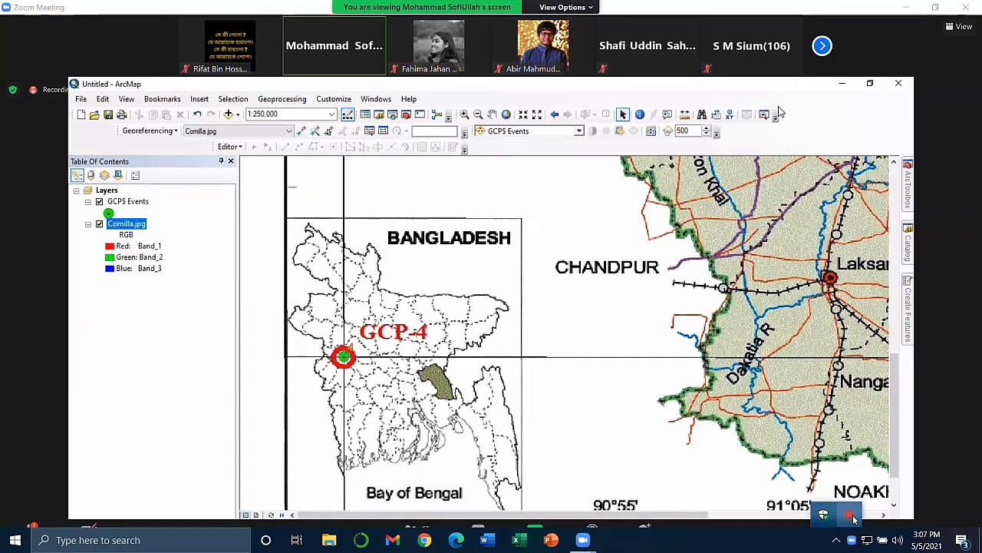
click(855, 520)
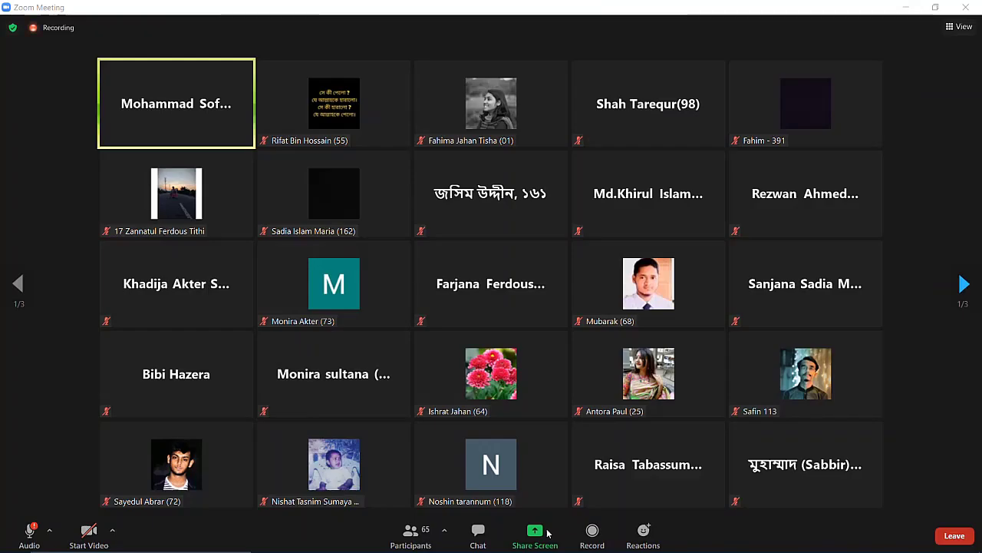
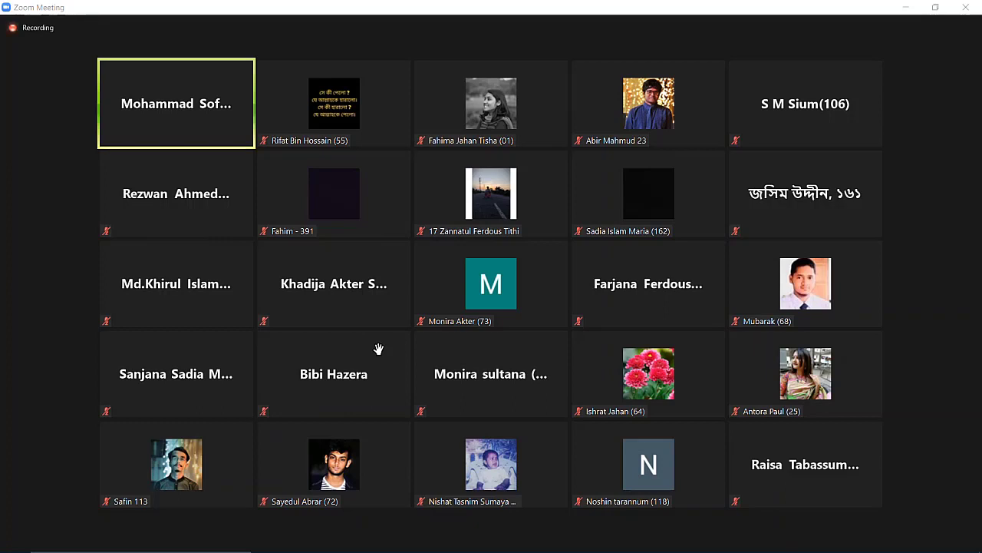
Bring up the presenter's shared ArcMap screen with the Cumilla.tif map in Zoom.
mouse_move(376, 346)
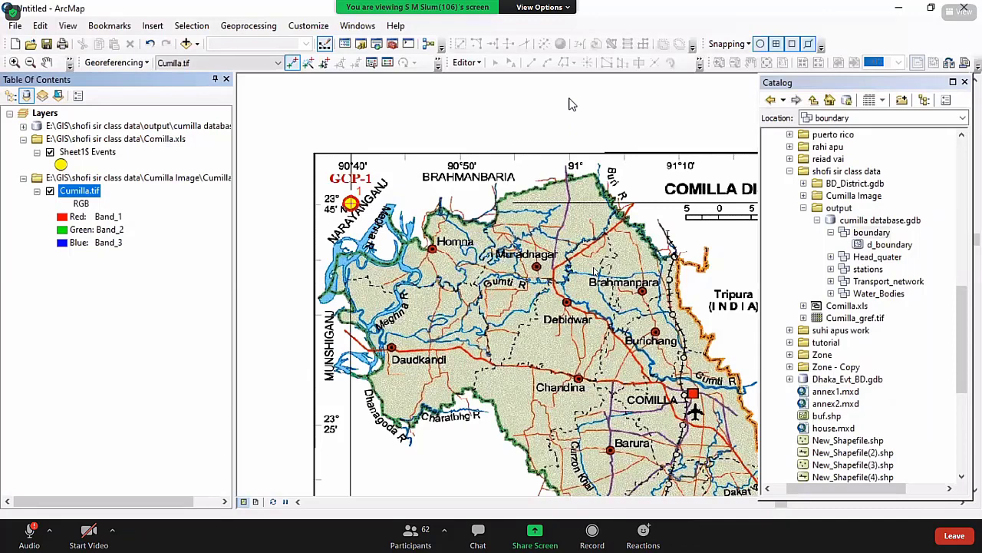
Delete the Cumilla.tif raster, zoom to the Sheet1$ Events points, then remove that layer.
key(Delete)
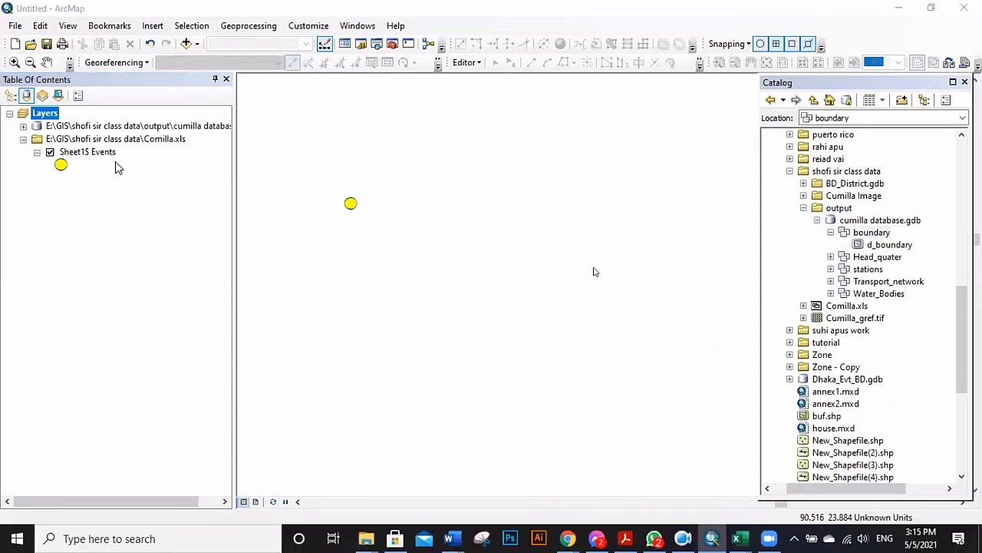
right_click(74, 154)
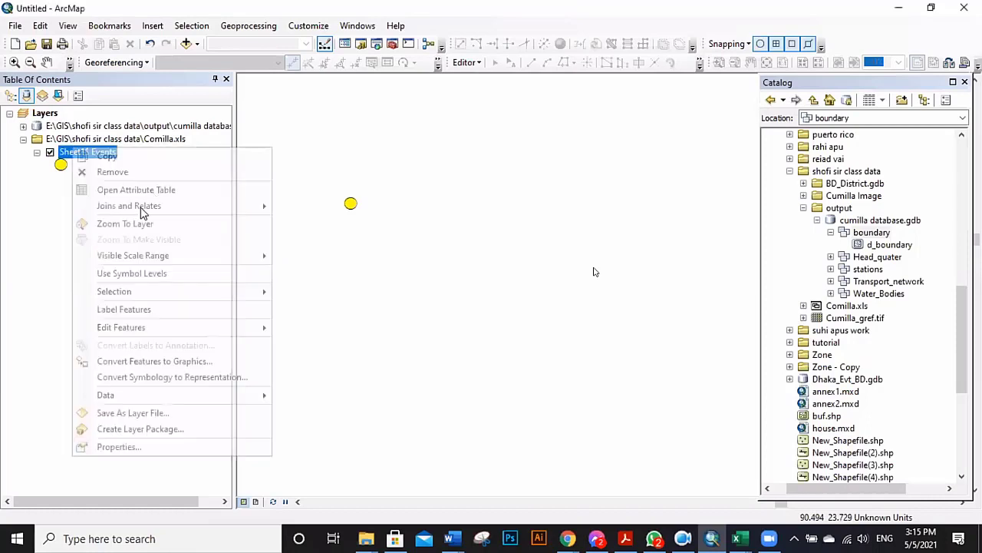
click(126, 224)
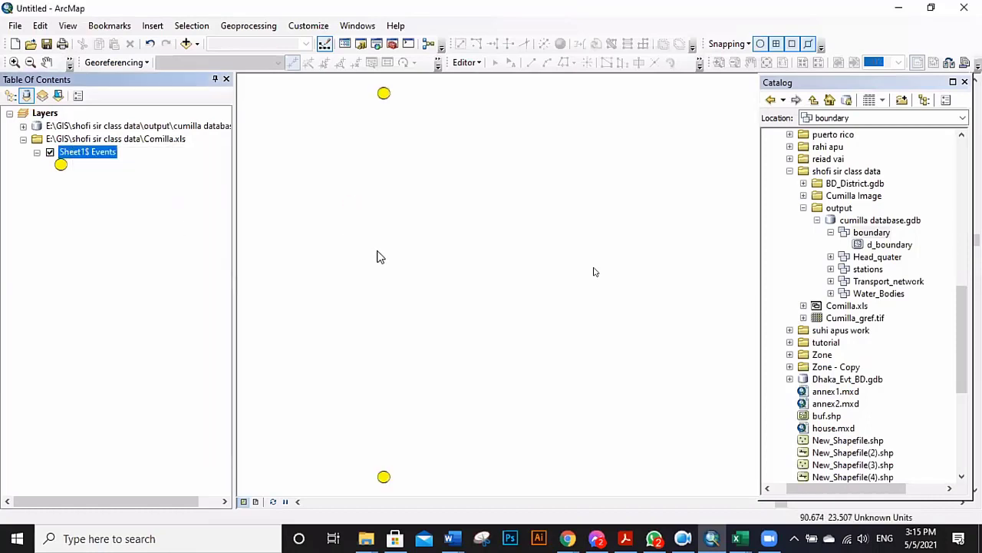
scroll(344, 245, up, 2)
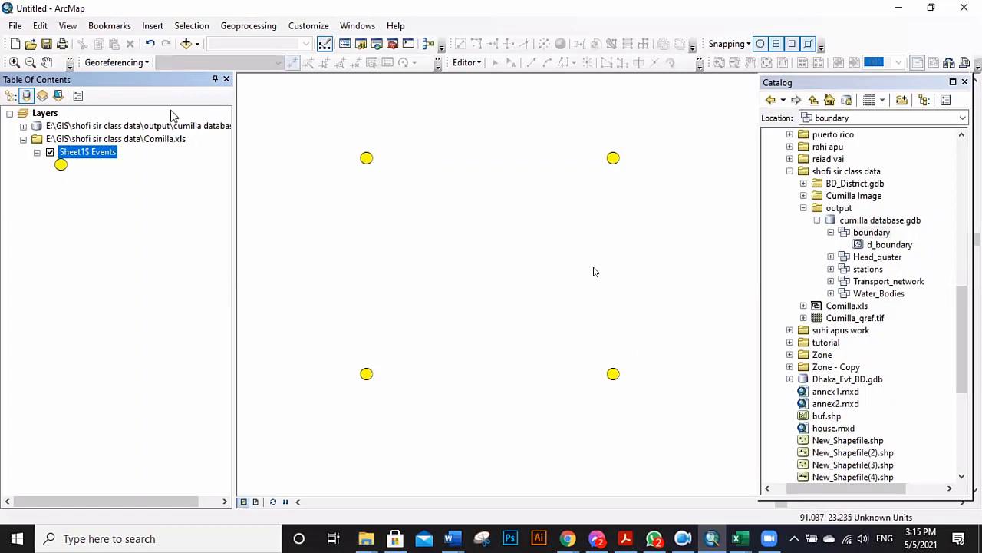
right_click(88, 152)
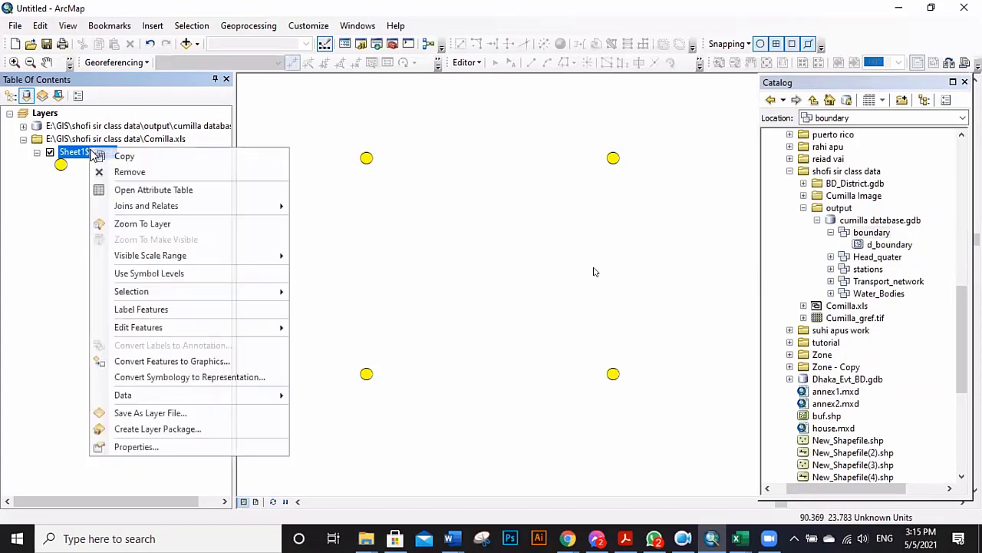
click(158, 173)
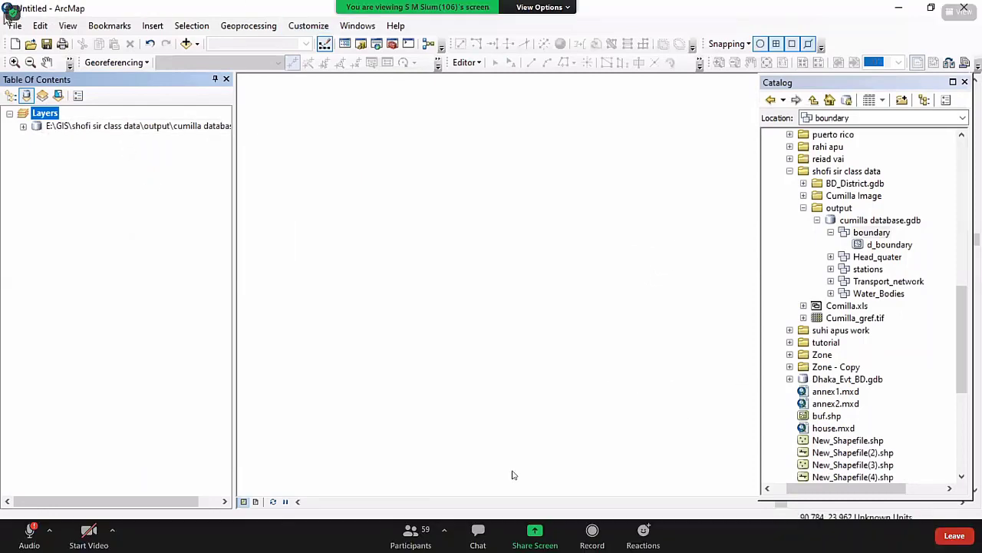
Rearrange the Zoom layout and participant list, ending in standard view of the shared screen.
double_click(449, 383)
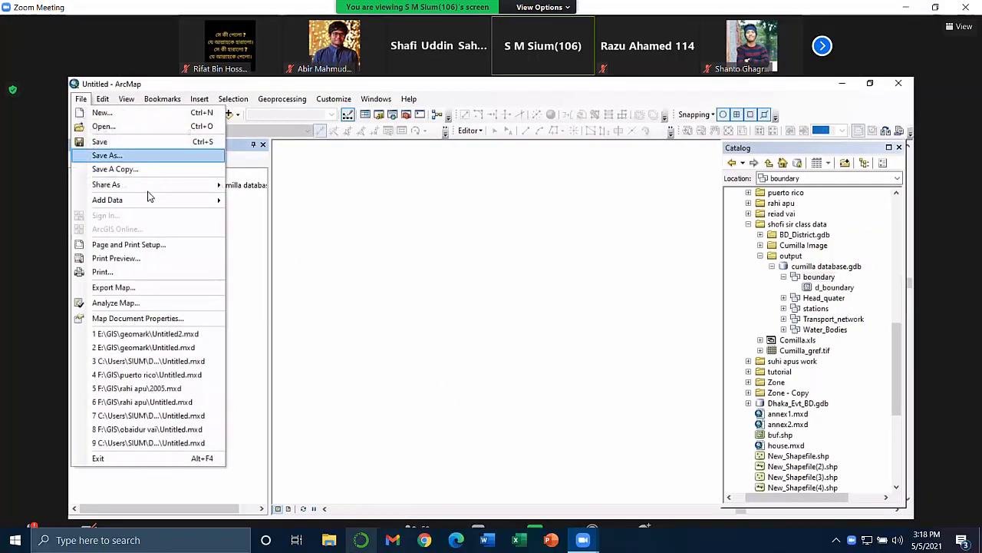
mouse_move(583, 540)
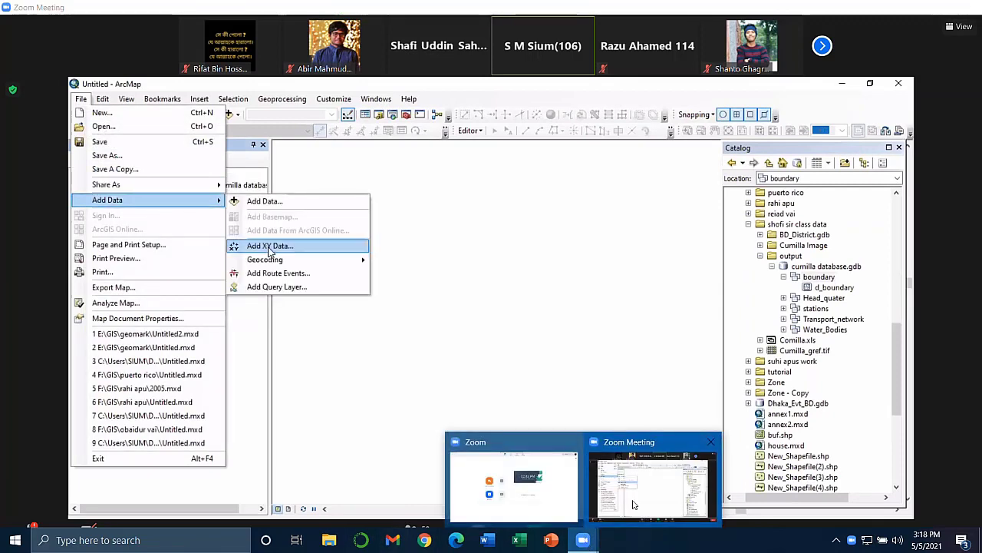
click(958, 27)
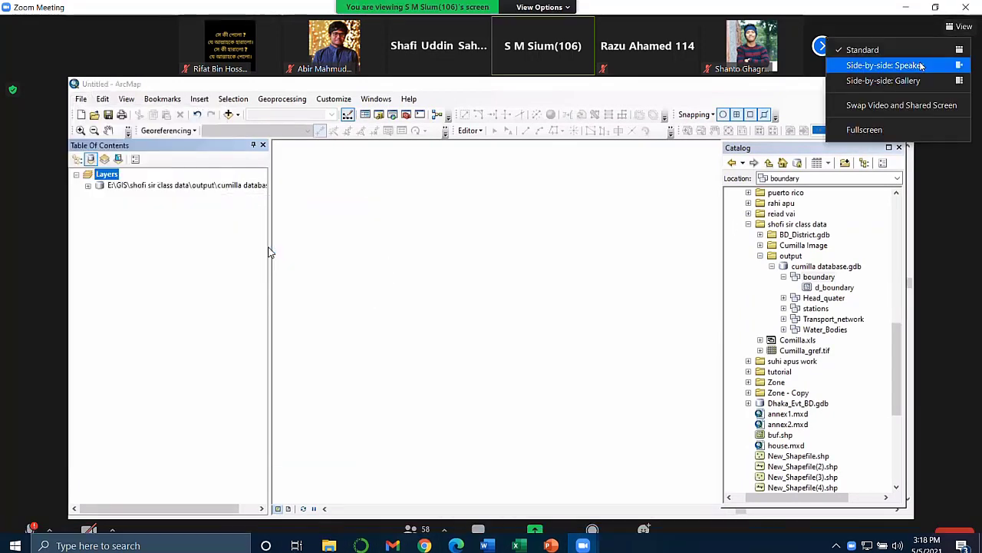
click(893, 66)
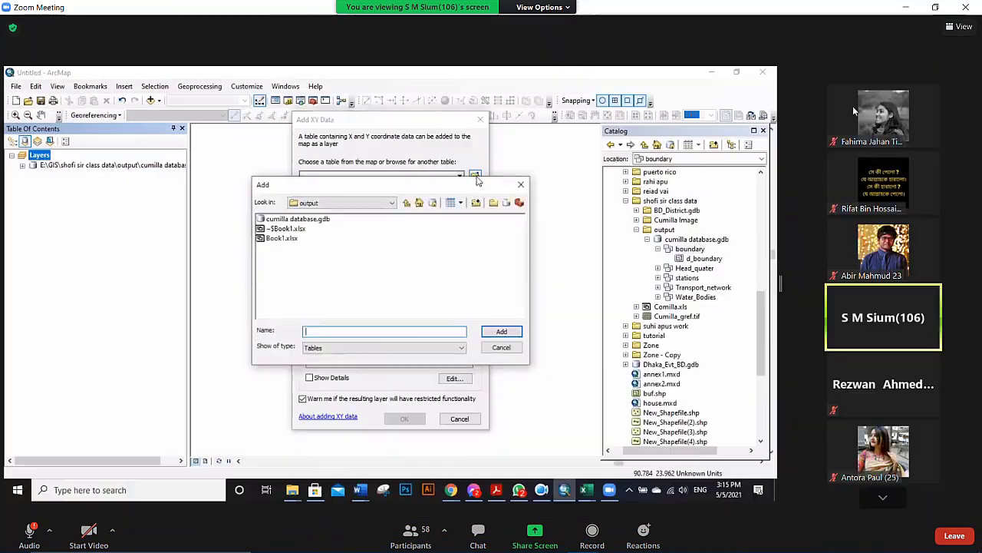
click(883, 496)
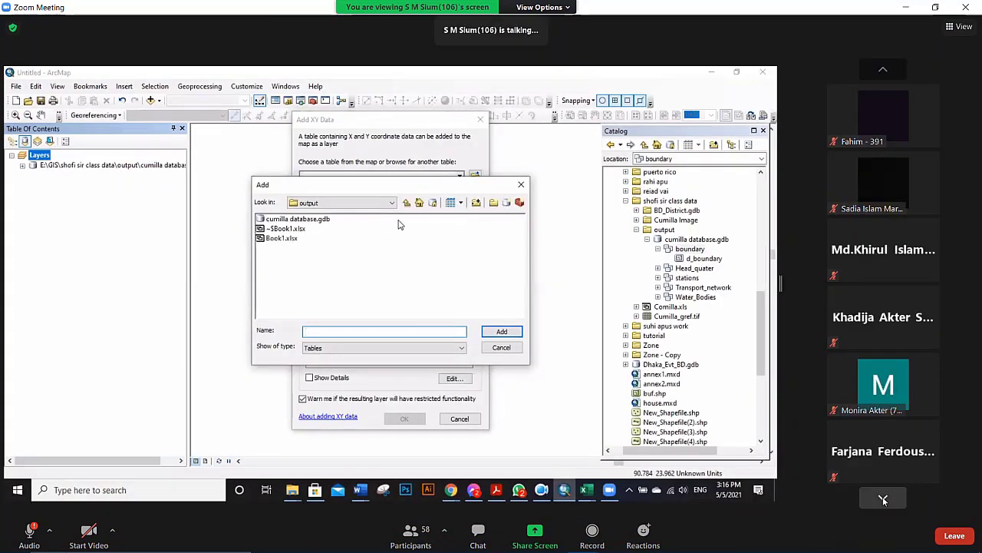
click(882, 496)
click(934, 7)
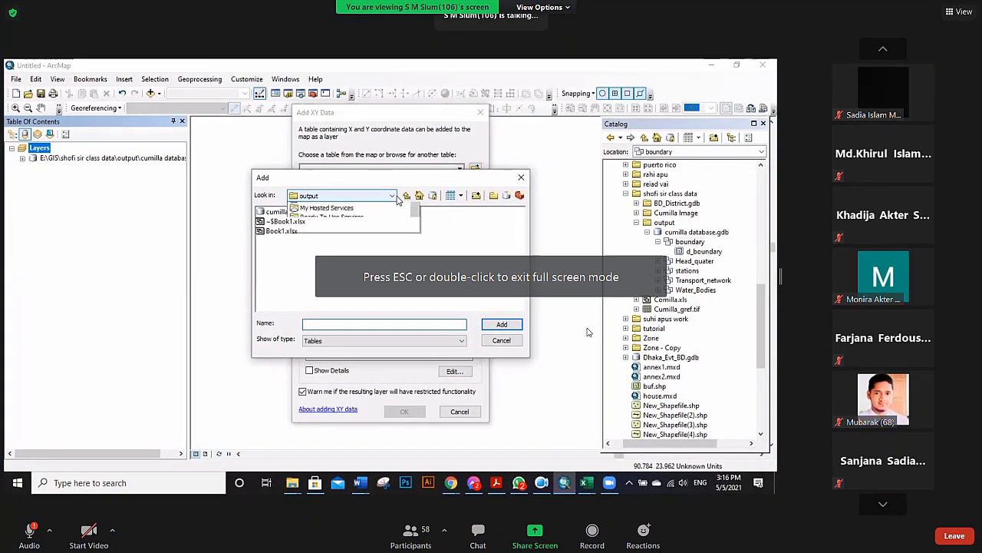
click(885, 51)
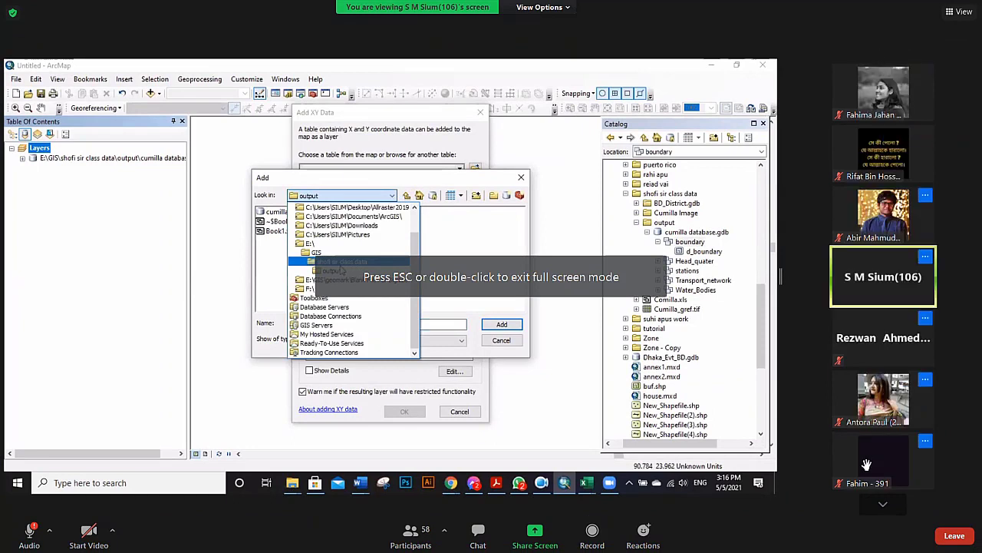
click(886, 506)
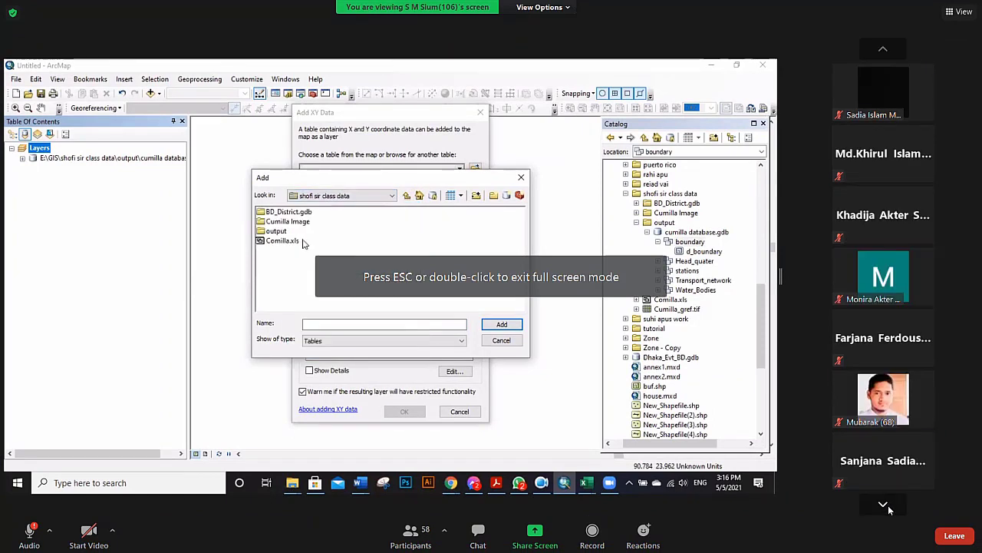
click(960, 12)
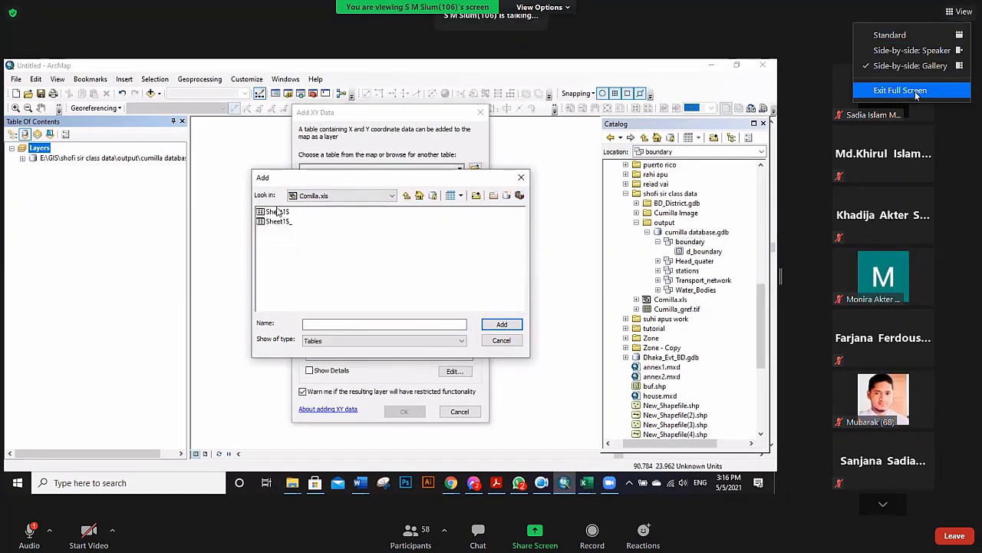
click(891, 35)
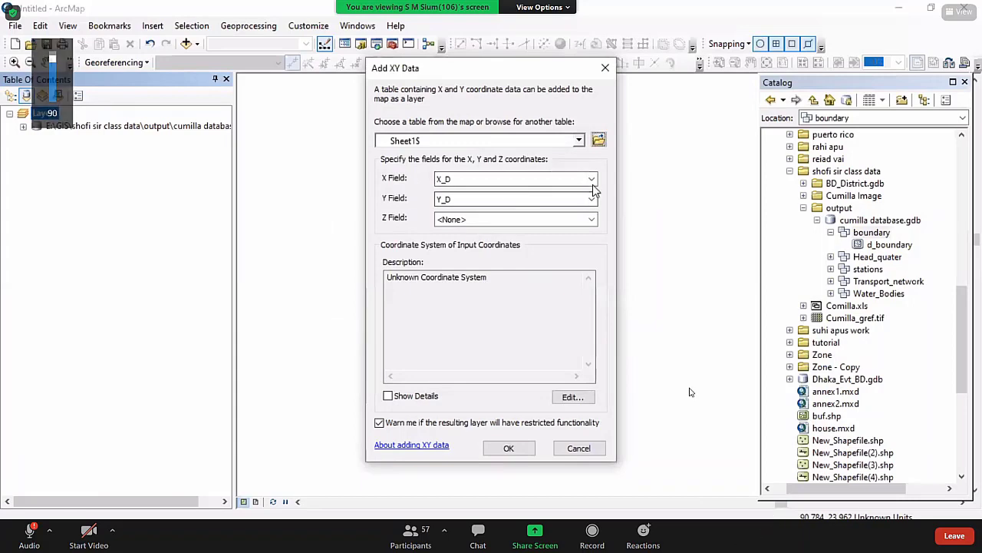
Exit and restore full-screen view of the Zoom meeting window.
key(Escape)
click(836, 540)
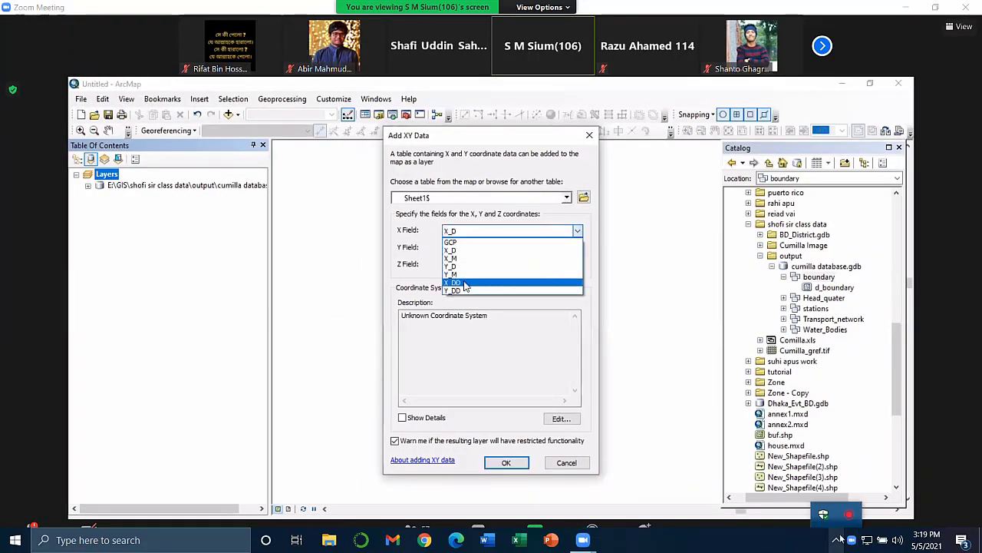
double_click(609, 512)
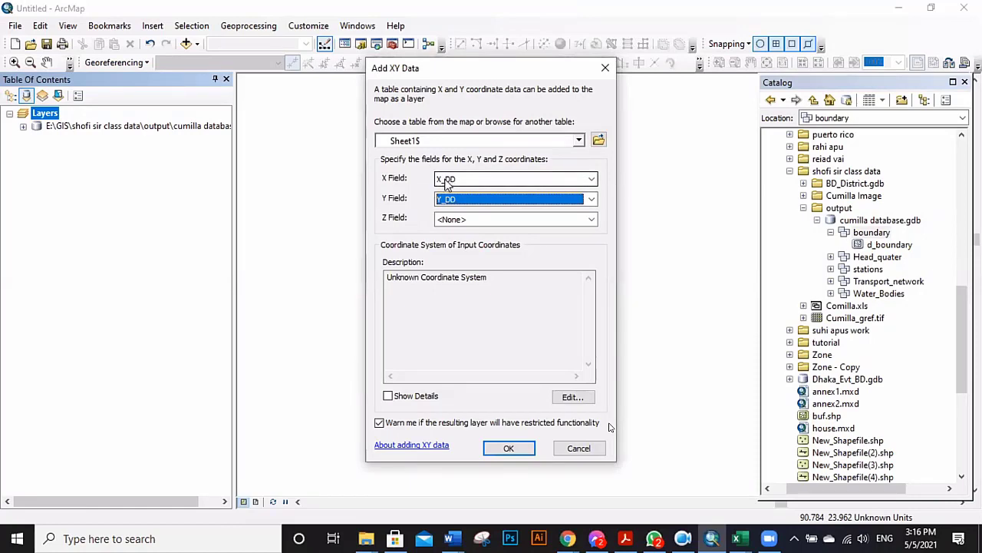
Set the XY points' coordinate system to WGS 1984 and create the Sheet1$ Events layer.
click(575, 397)
click(418, 156)
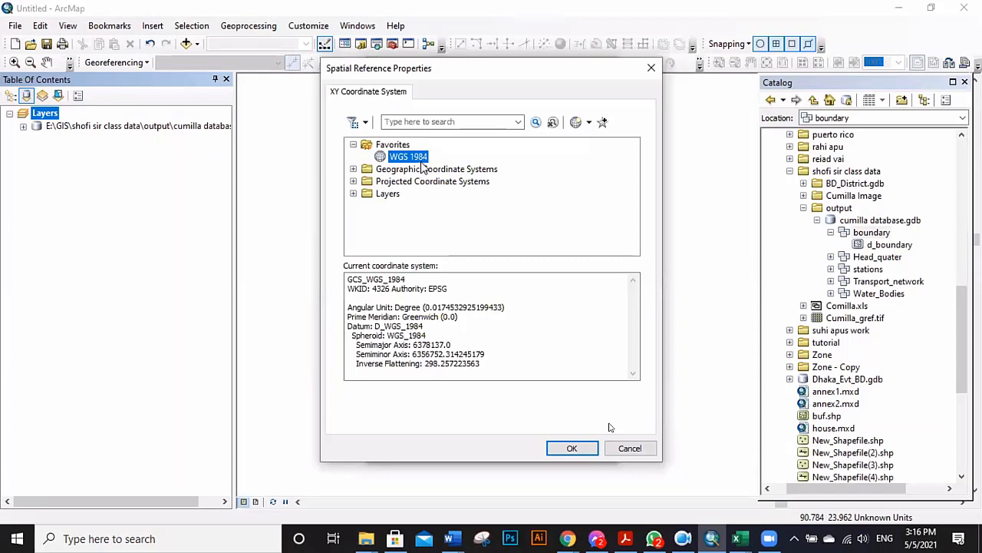
click(406, 161)
click(572, 447)
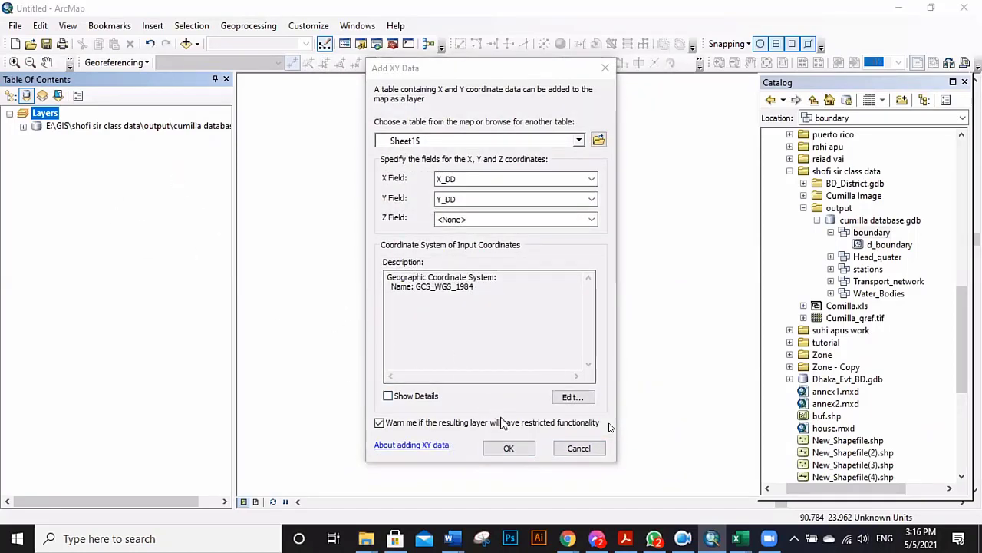
click(510, 449)
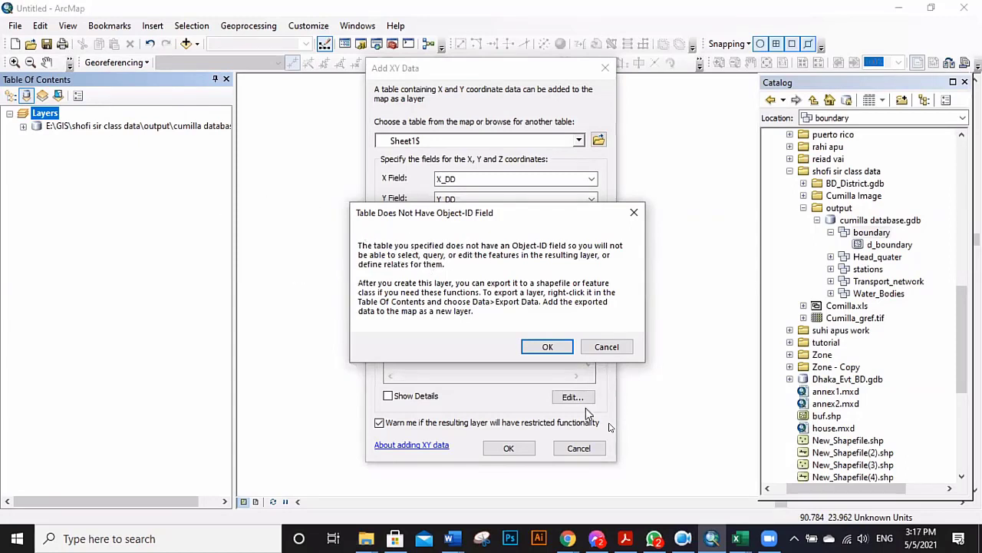
click(546, 347)
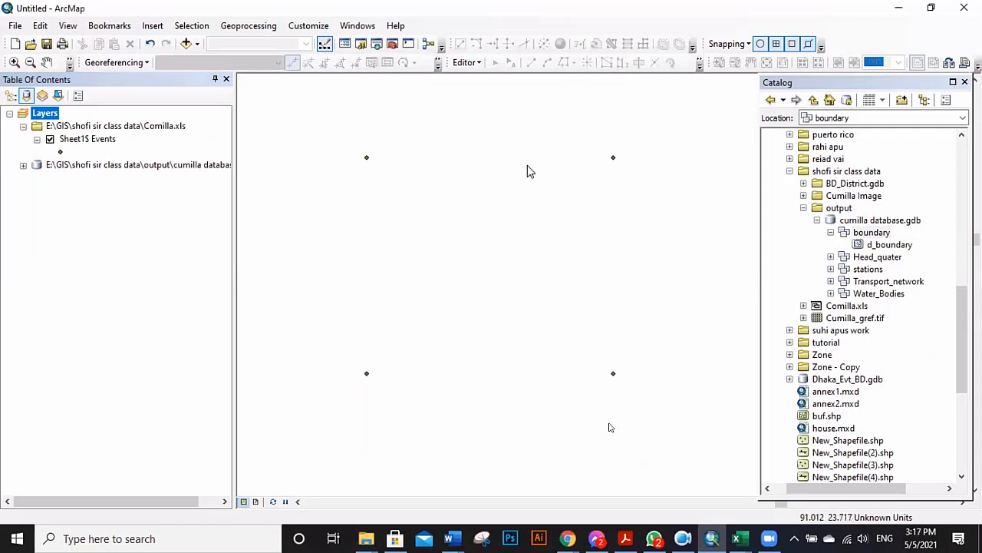
Symbolize the Sheet1$ Events points with green Circle 2, then switch to dotted Circle 3 at size 18.
click(61, 152)
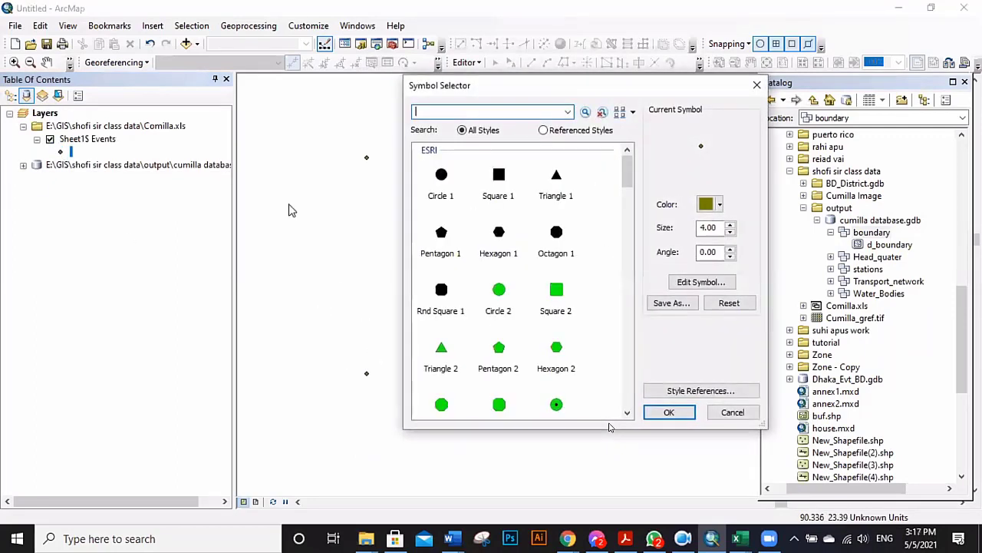
click(497, 299)
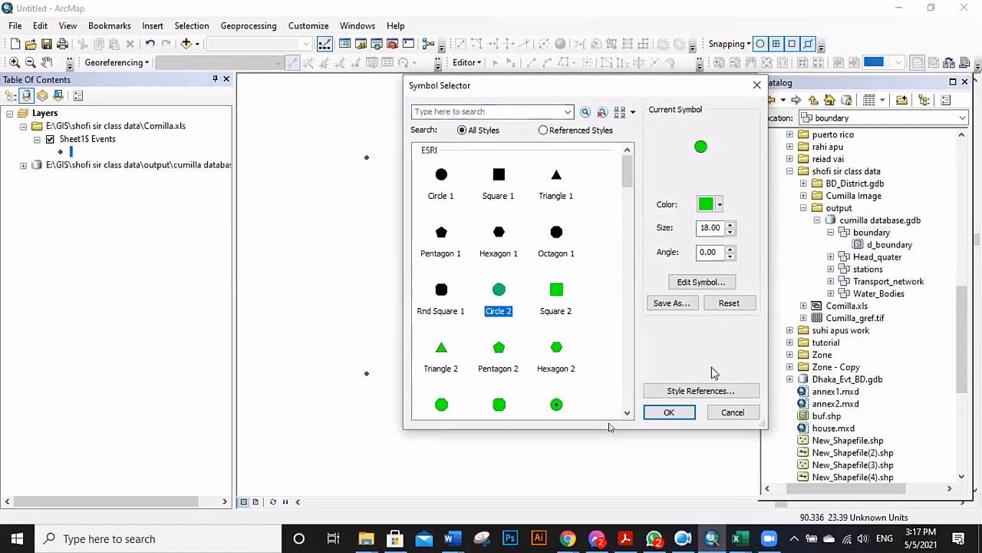
click(670, 412)
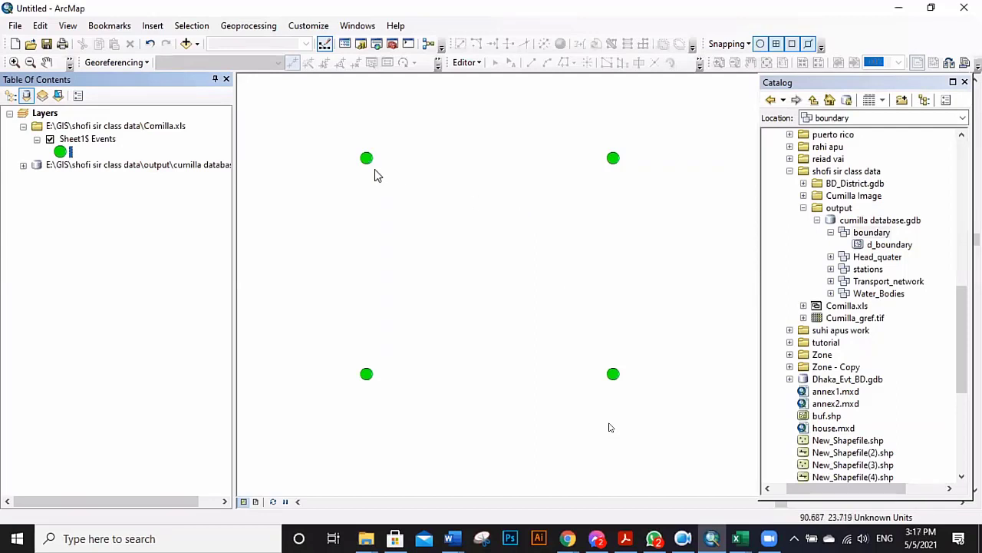
double_click(61, 151)
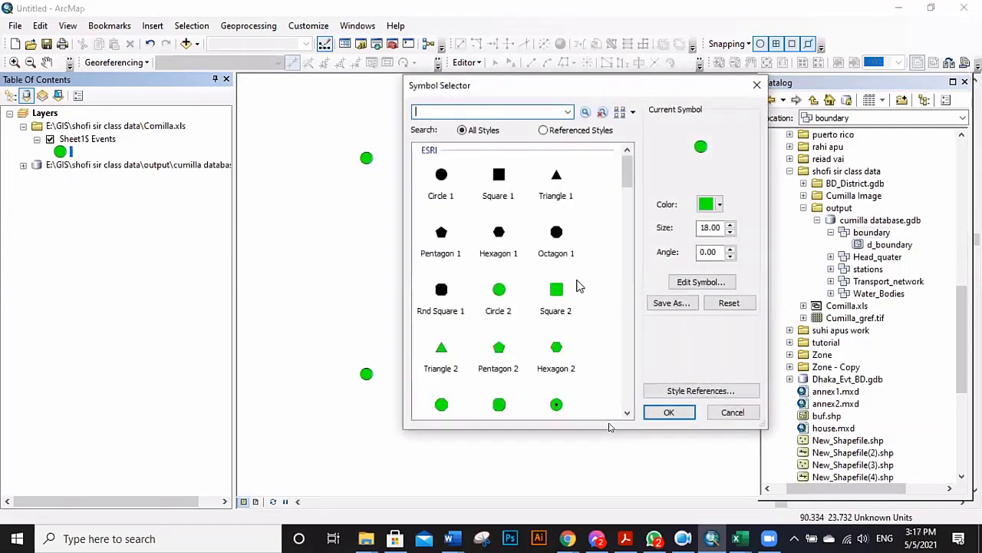
click(557, 405)
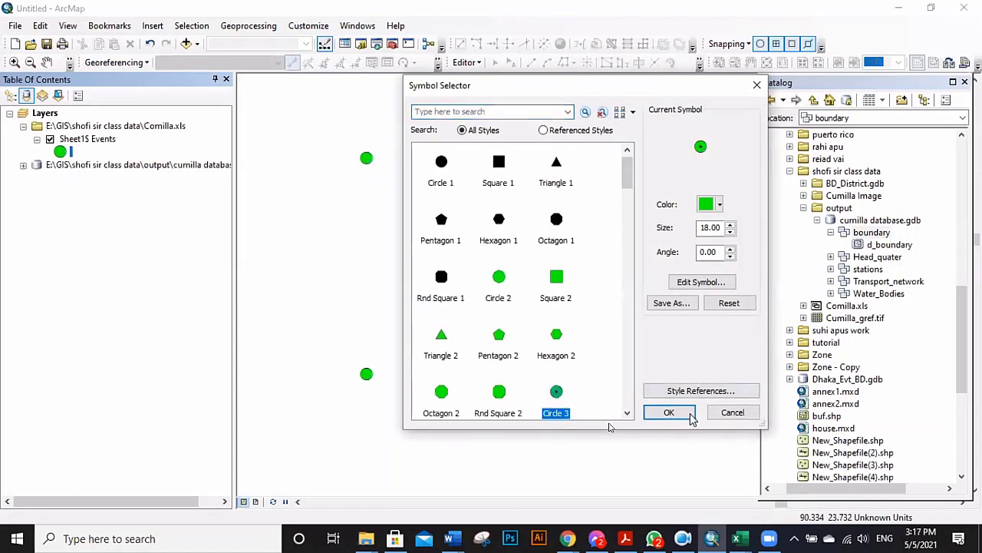
click(682, 412)
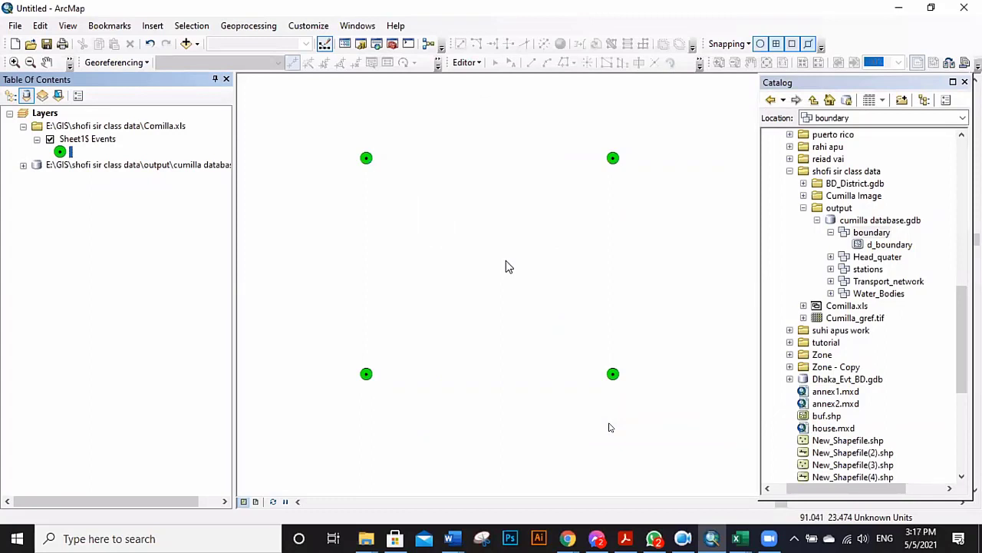
Add Cumilla.tif from the Cumilla Image folder and dismiss the unknown spatial reference warning.
click(185, 44)
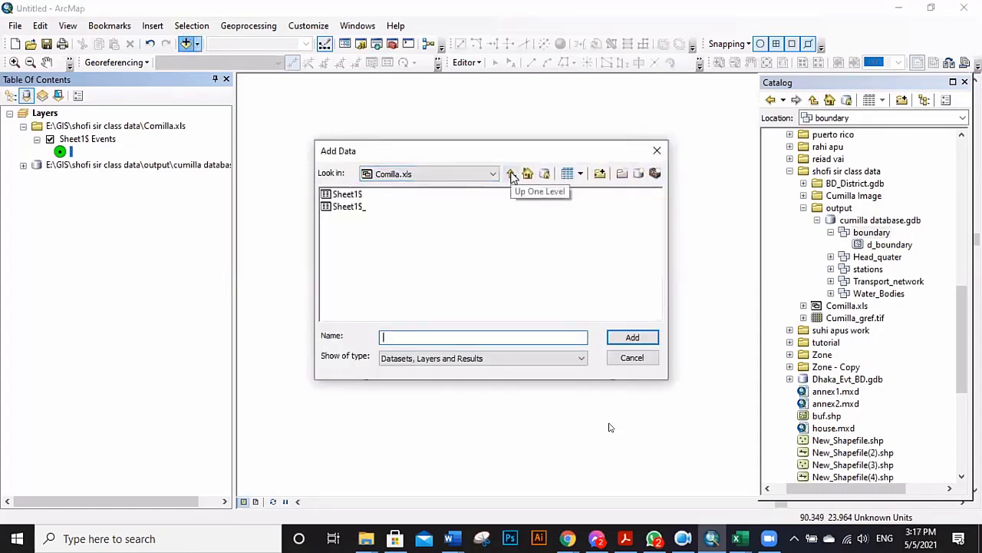
click(512, 173)
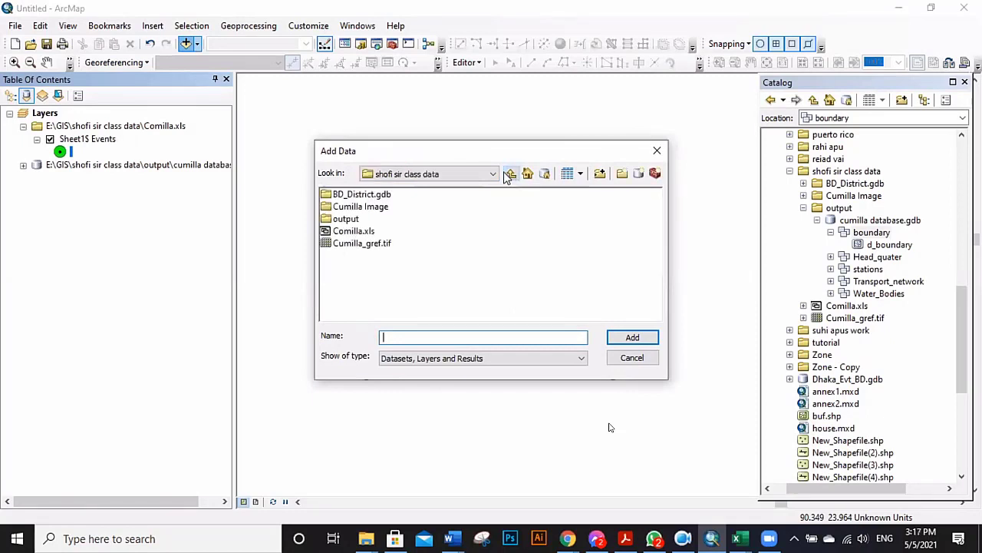
double_click(369, 207)
double_click(368, 195)
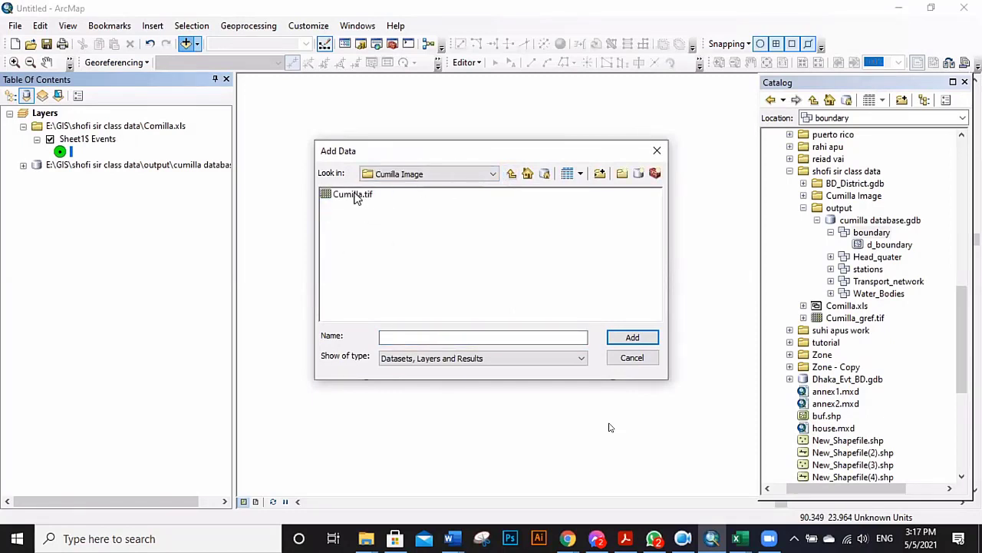
click(356, 198)
click(632, 338)
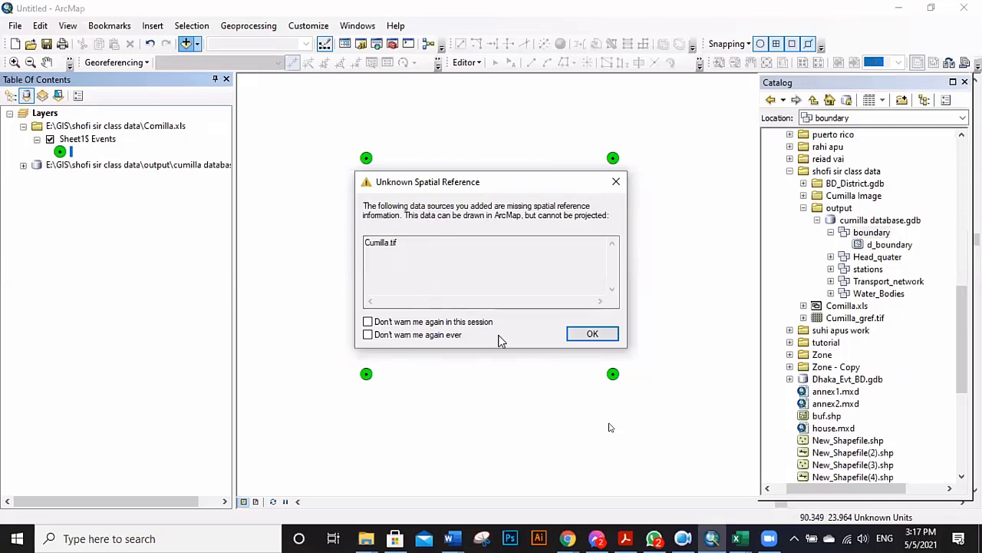
click(577, 334)
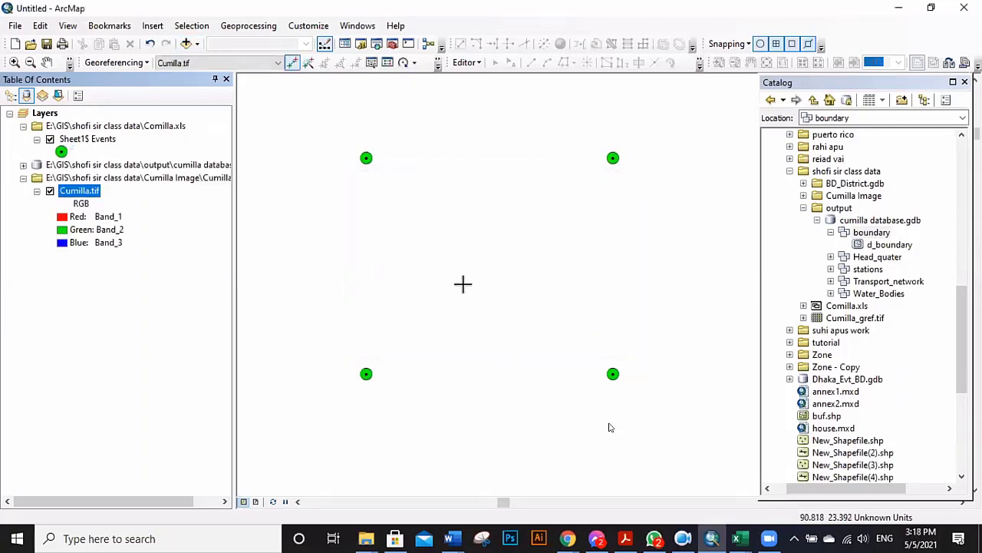
Zoom to the Cumilla.tif layer and scroll-zoom to inspect the scanned district map.
right_click(86, 192)
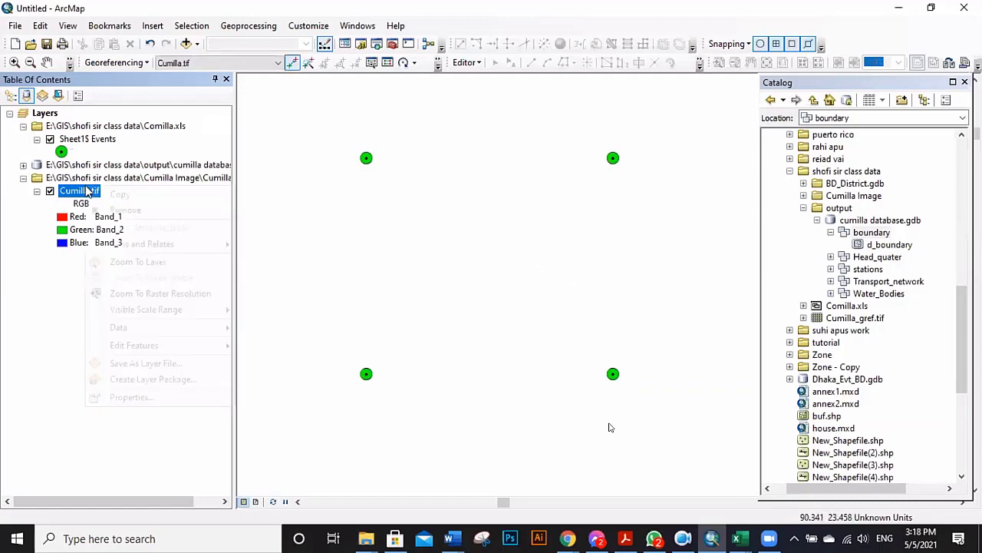
click(138, 261)
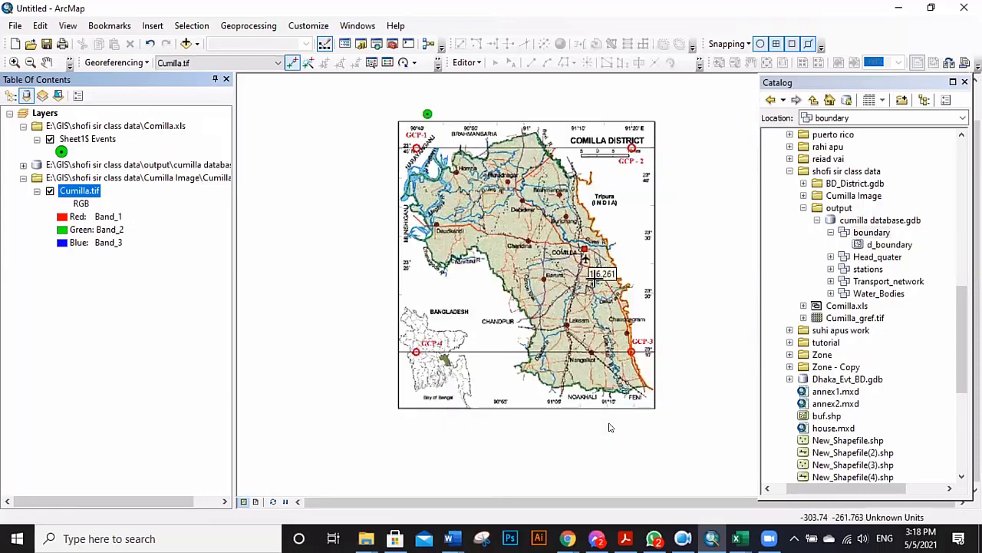
scroll(610, 427, down, 1)
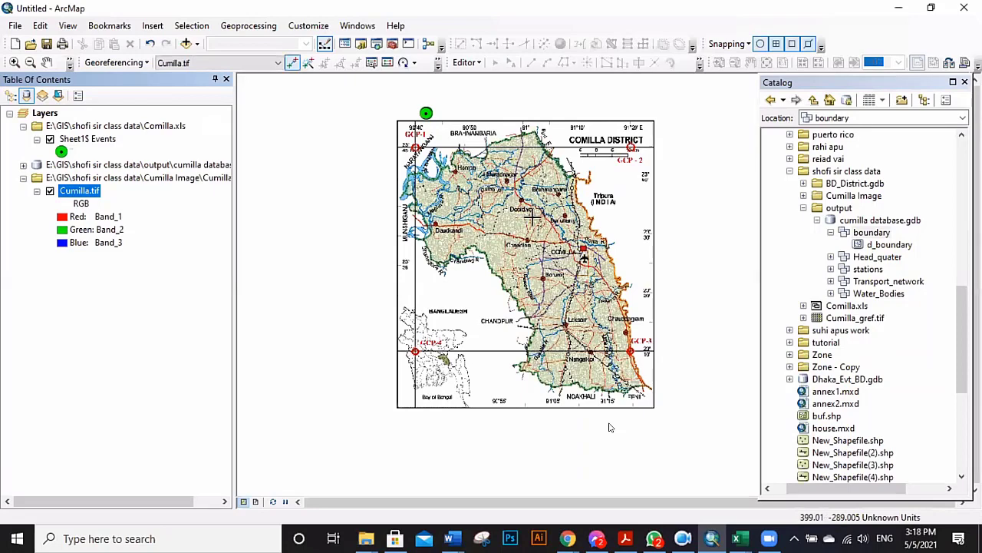
scroll(610, 426, down, 1)
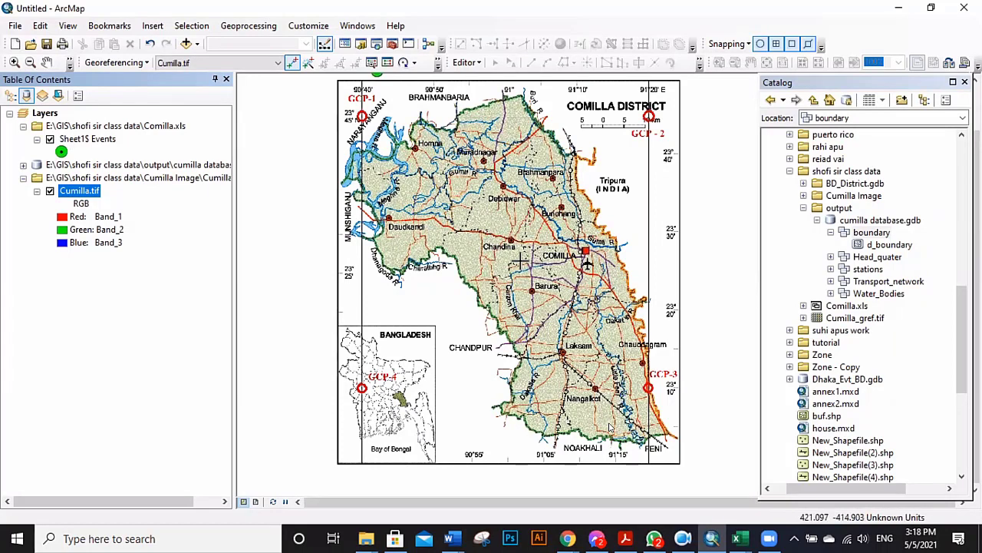
scroll(457, 207, up, 1)
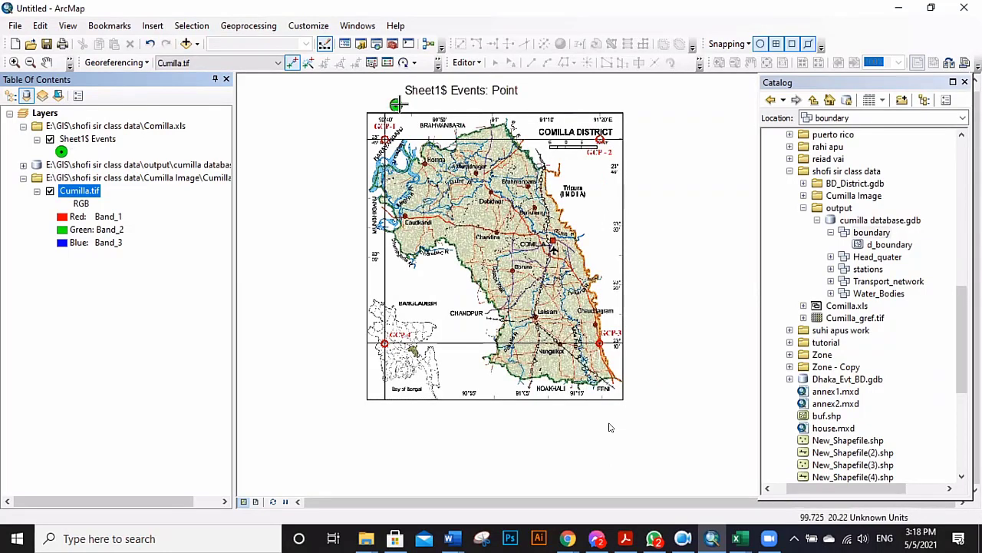
scroll(392, 107, down, 2)
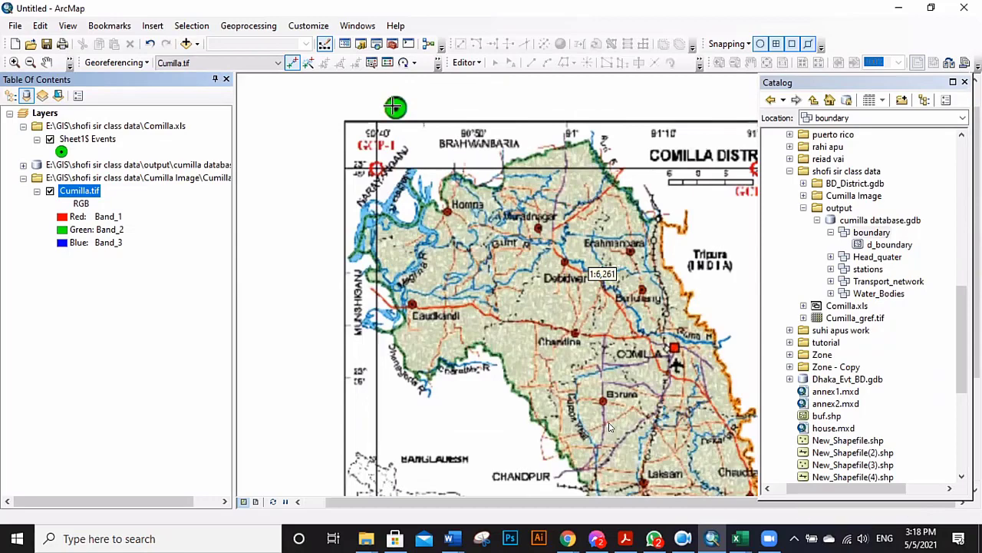
scroll(395, 100, up, 2)
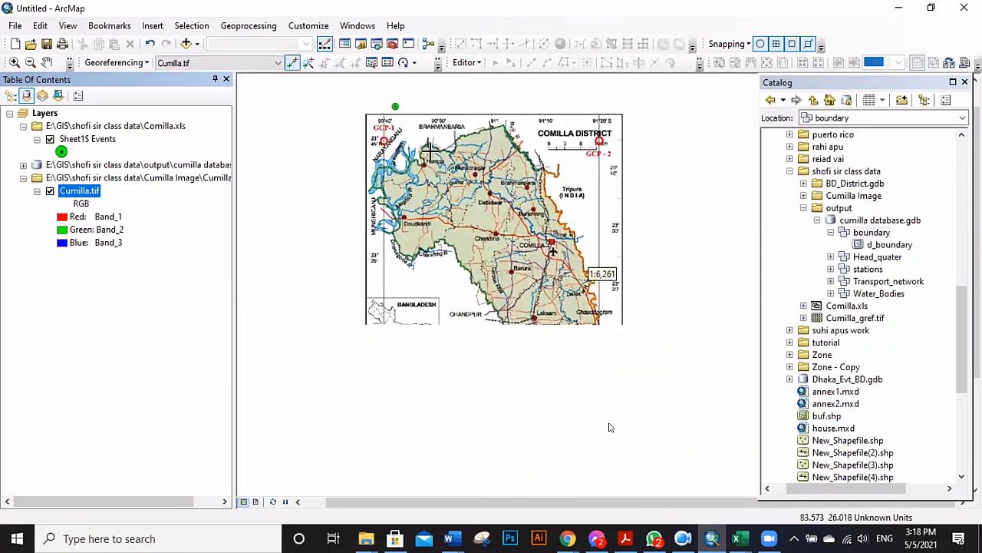
Zoom the map to the four green Sheet1$ Events points.
right_click(87, 140)
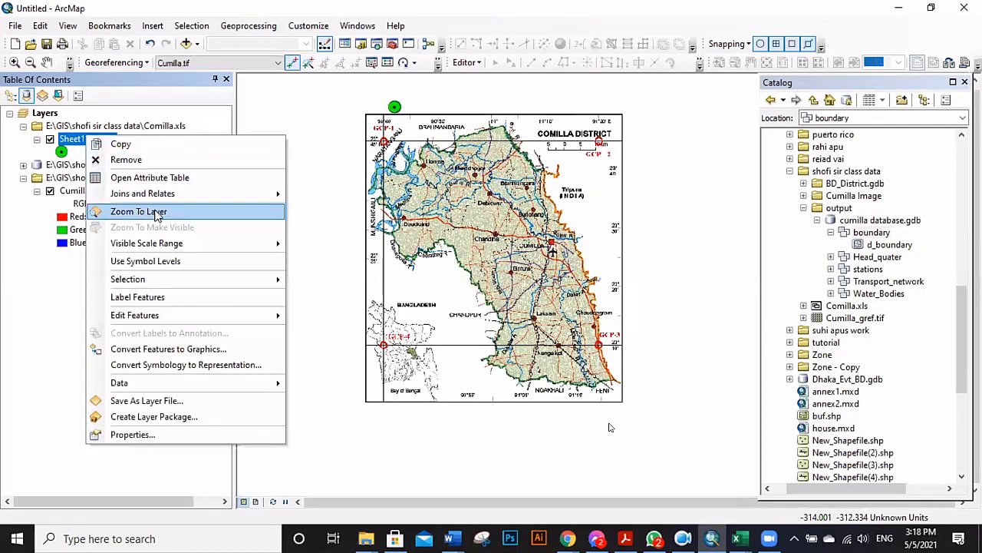
click(158, 213)
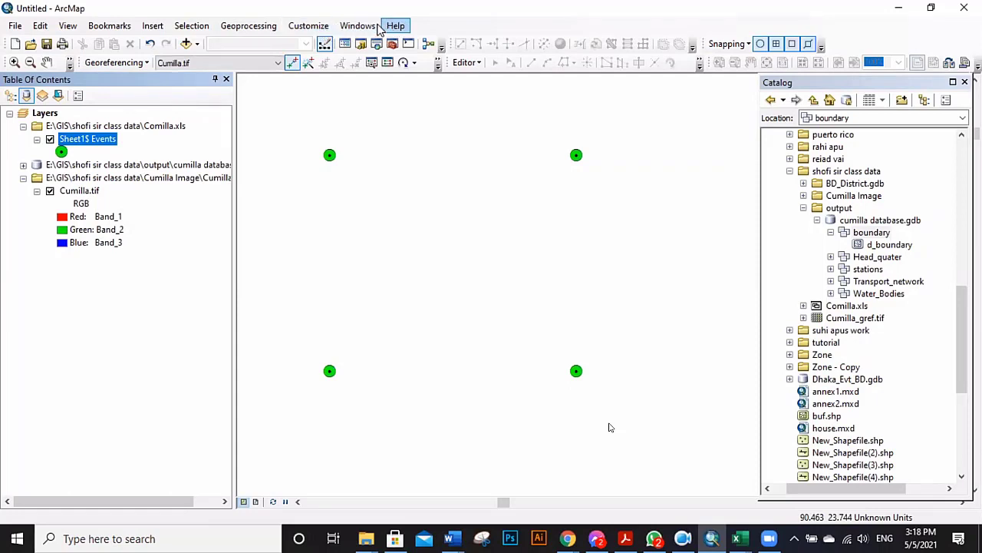
right_click(275, 14)
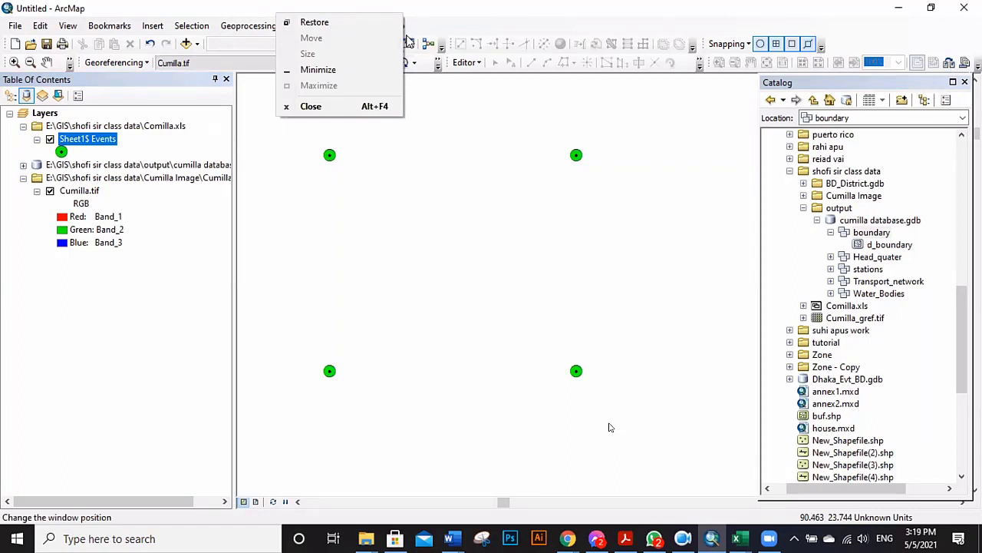
click(465, 37)
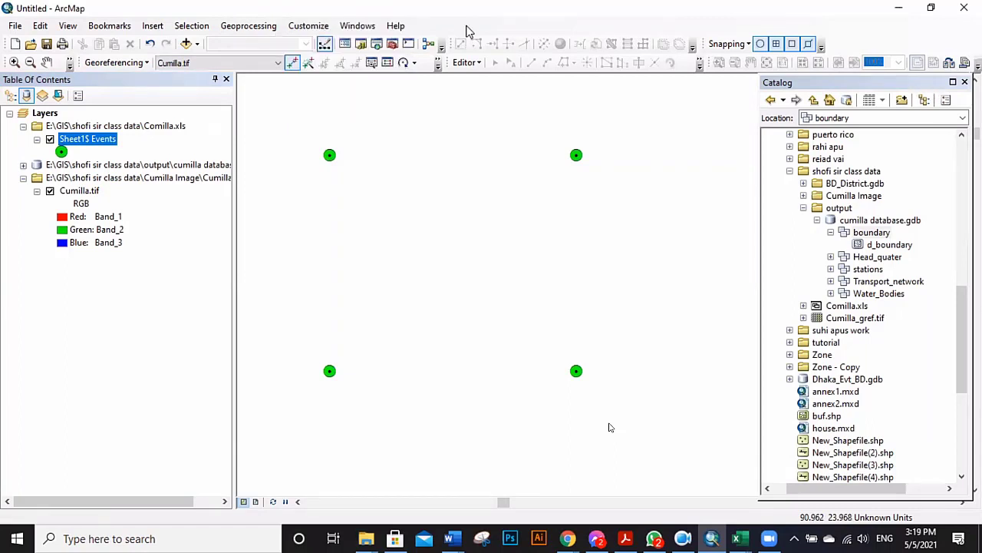
Turn on the Georeferencing toolbar and select the Add Control Points tool.
right_click(467, 27)
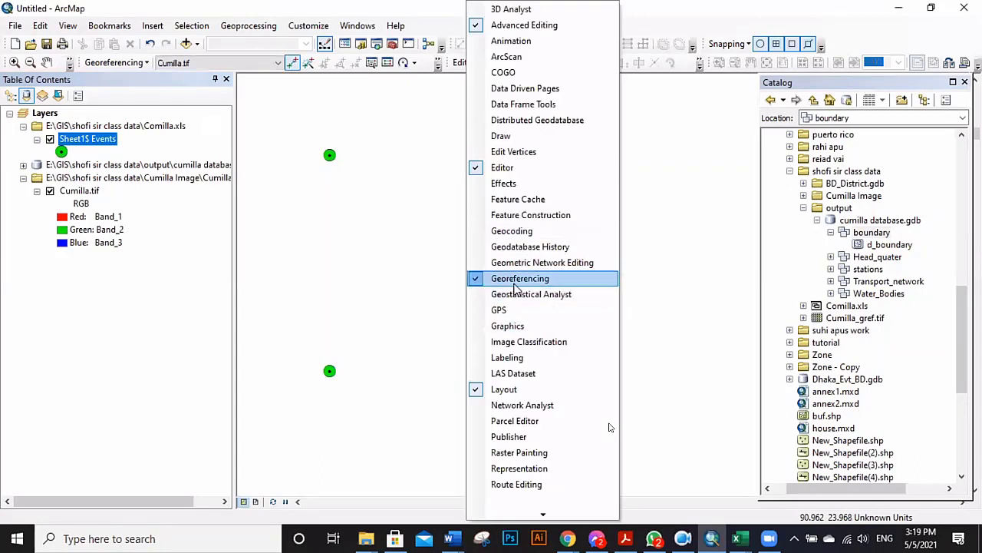
click(473, 276)
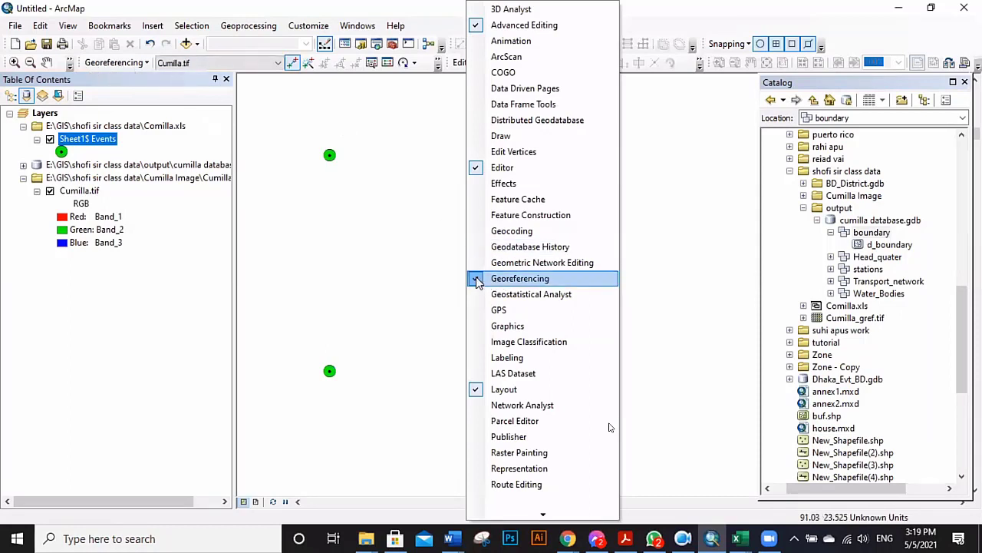
click(698, 21)
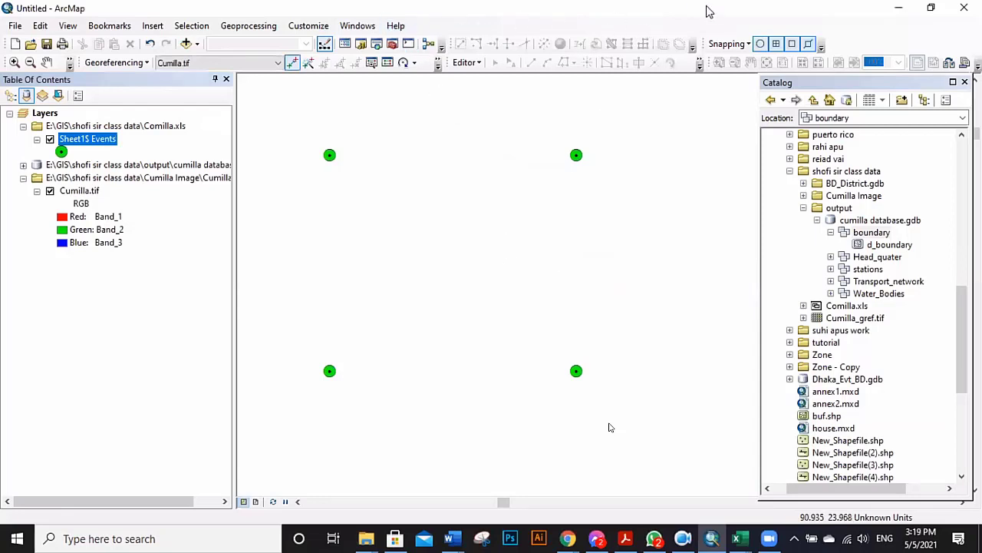
right_click(511, 29)
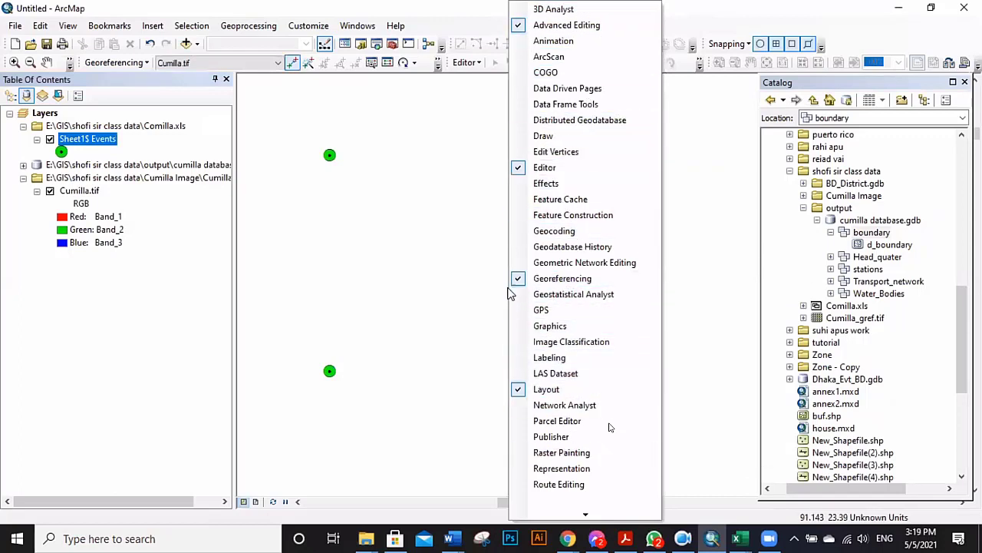
click(530, 279)
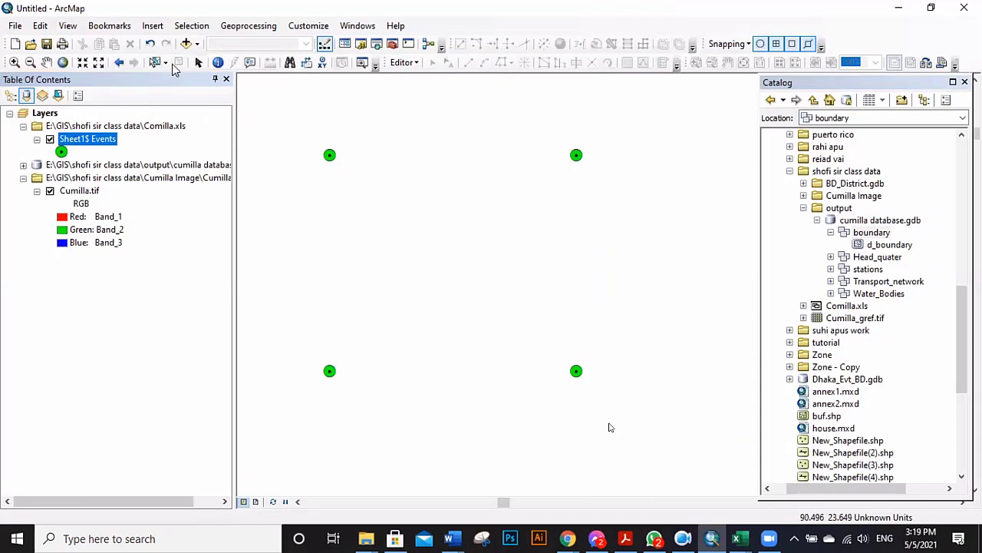
right_click(461, 29)
click(467, 283)
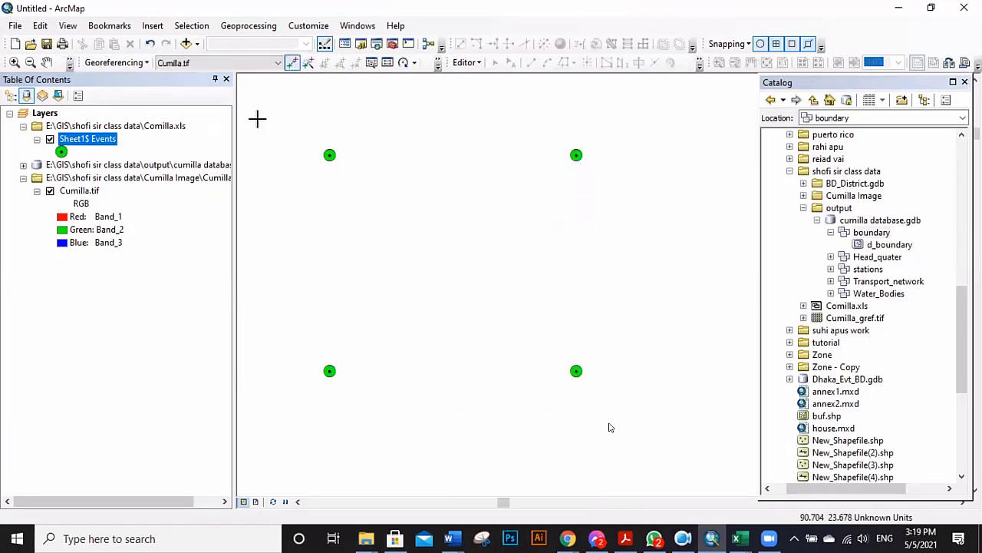
click(292, 62)
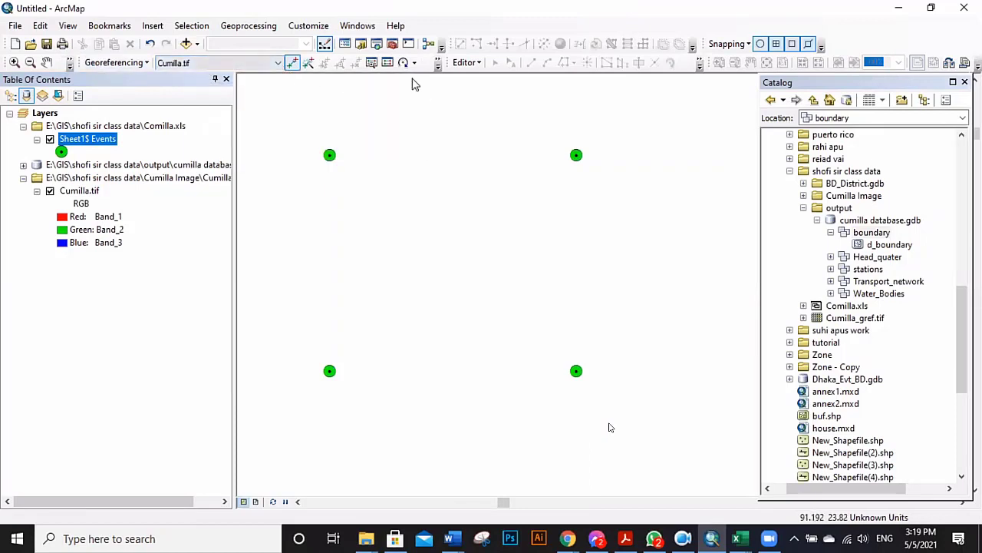
Fit Cumilla.tif to the display and place initial control clicks on the scanned map.
click(142, 64)
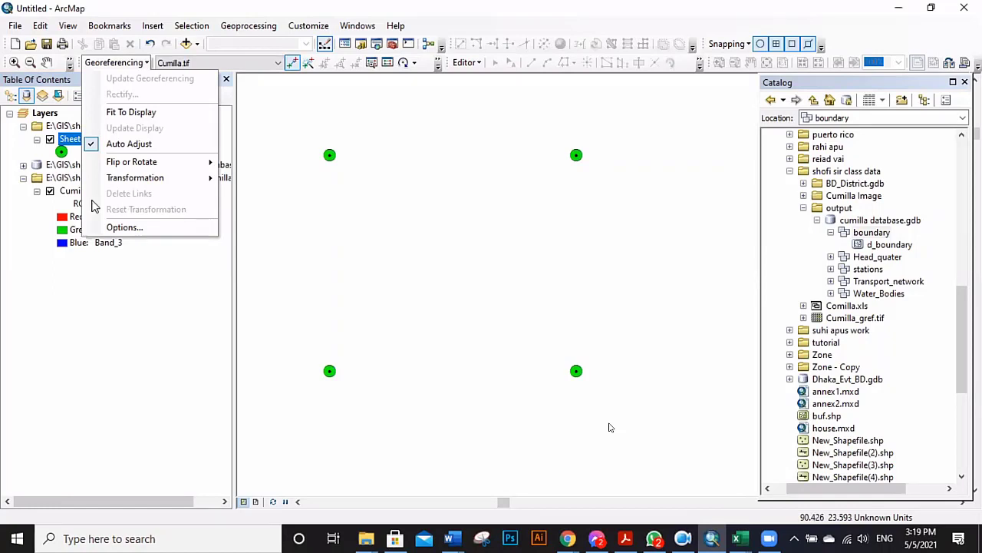
click(146, 113)
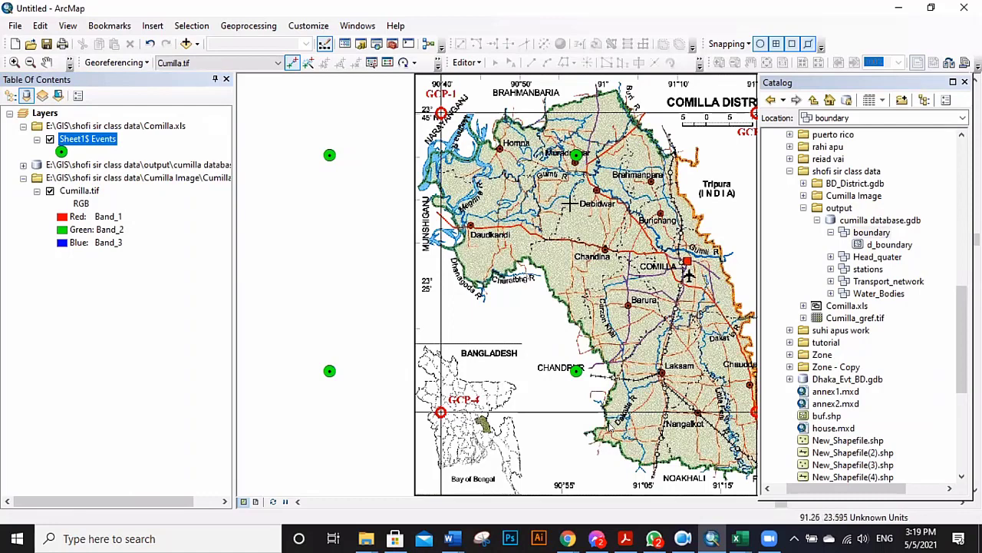
scroll(357, 205, up, 1)
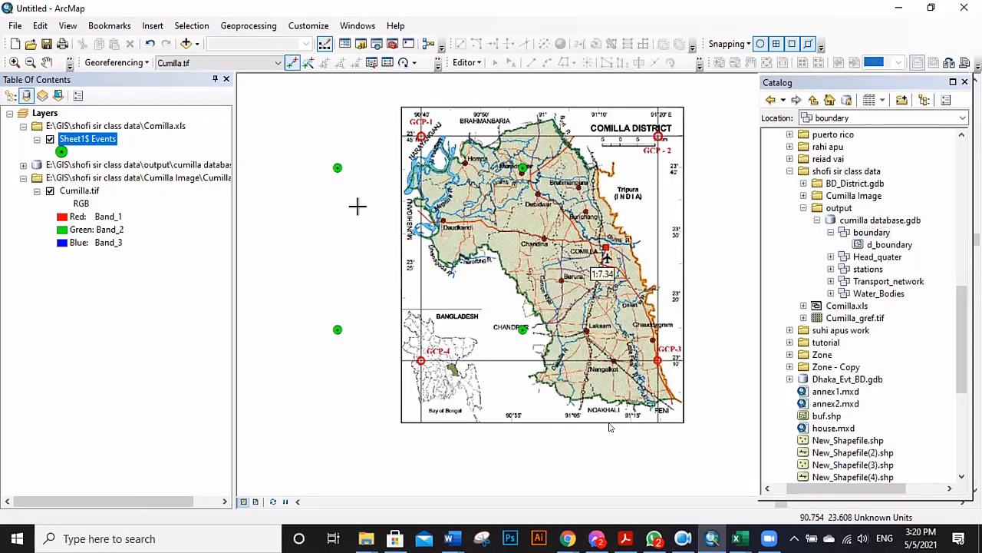
click(507, 188)
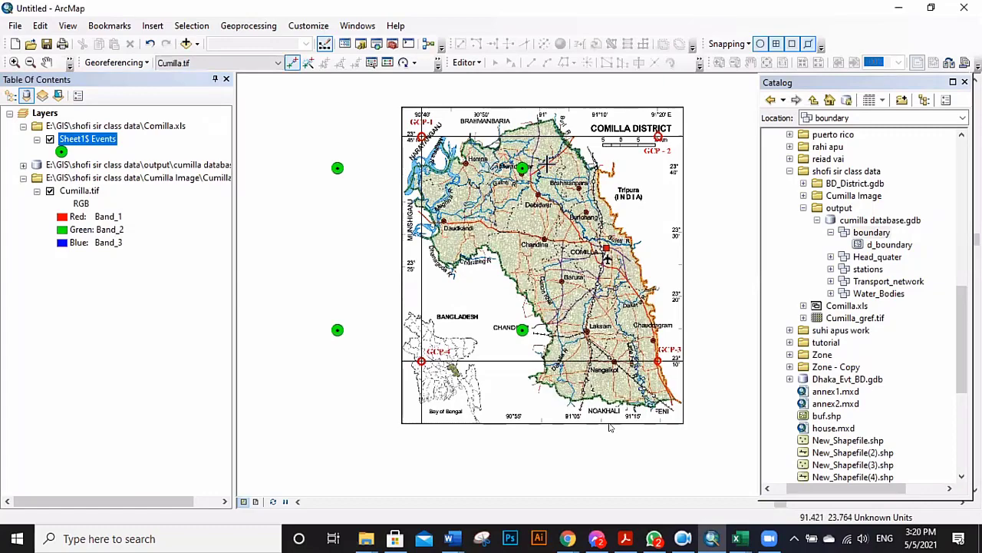
scroll(559, 208, down, 1)
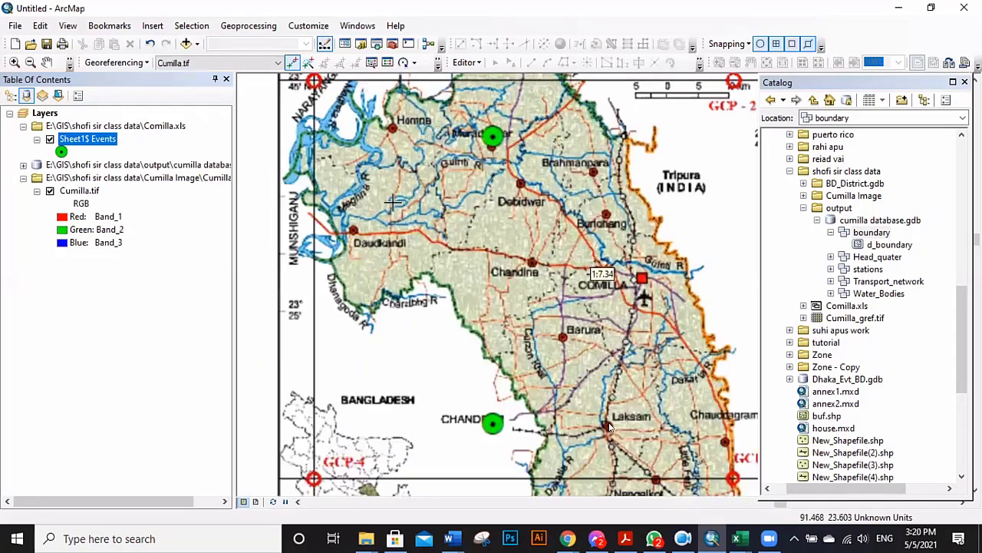
click(266, 153)
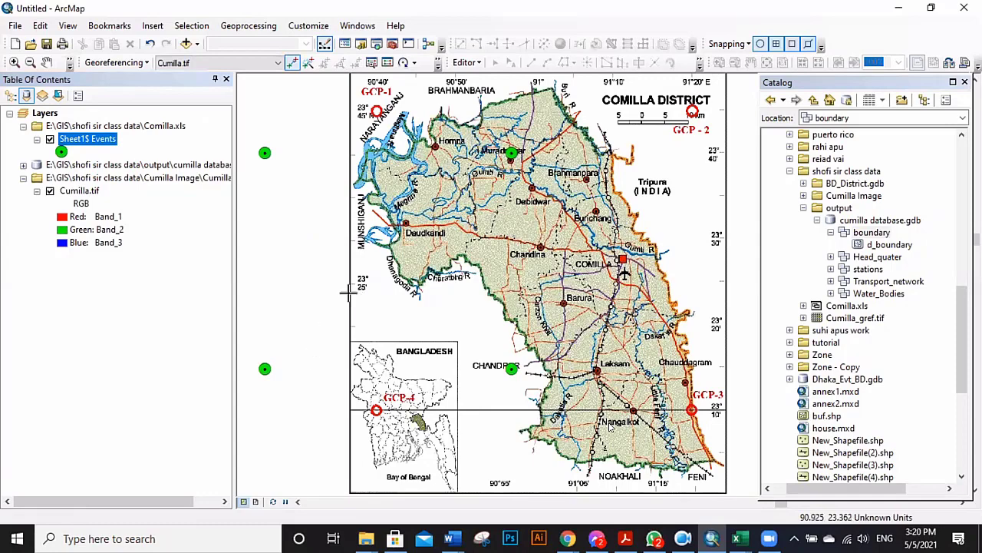
scroll(433, 376, down, 2)
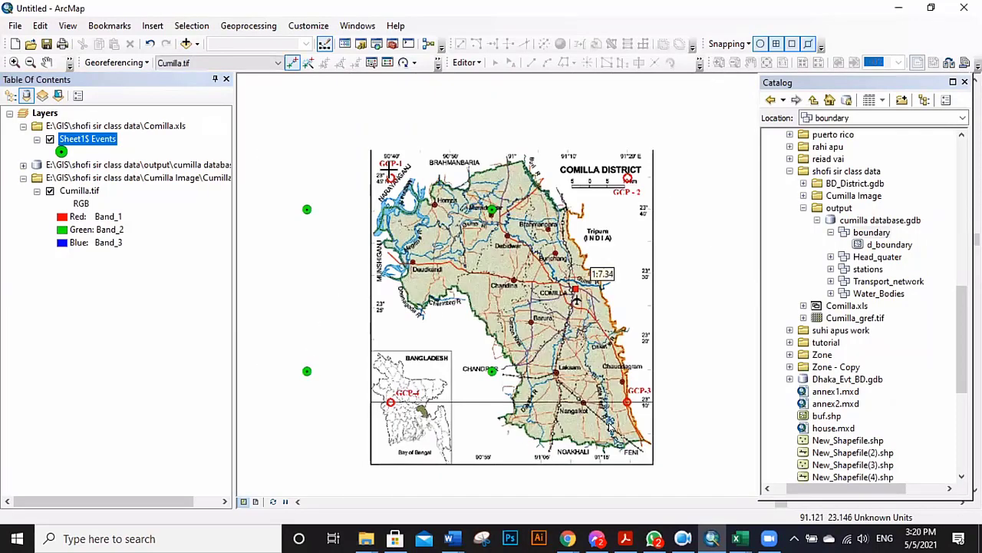
scroll(350, 140, up, 3)
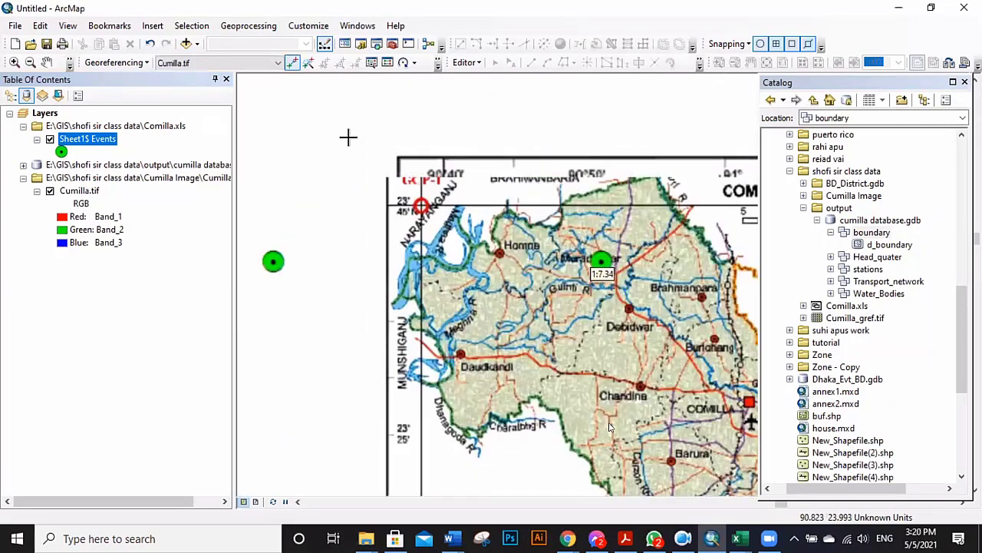
Select Add Control Points and link GCP-1 to its Sheet1$ Events point.
click(293, 65)
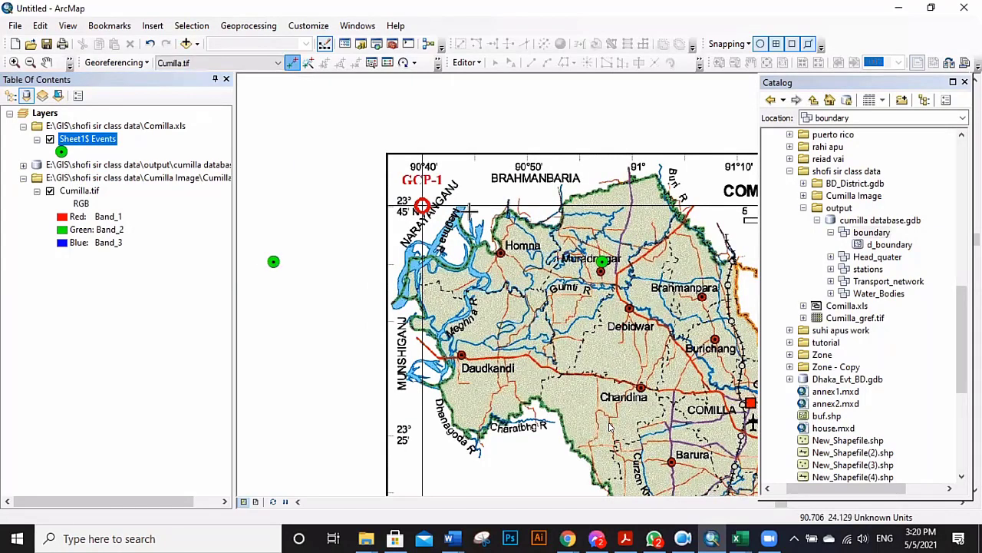
scroll(421, 192, up, 3)
scroll(422, 230, up, 3)
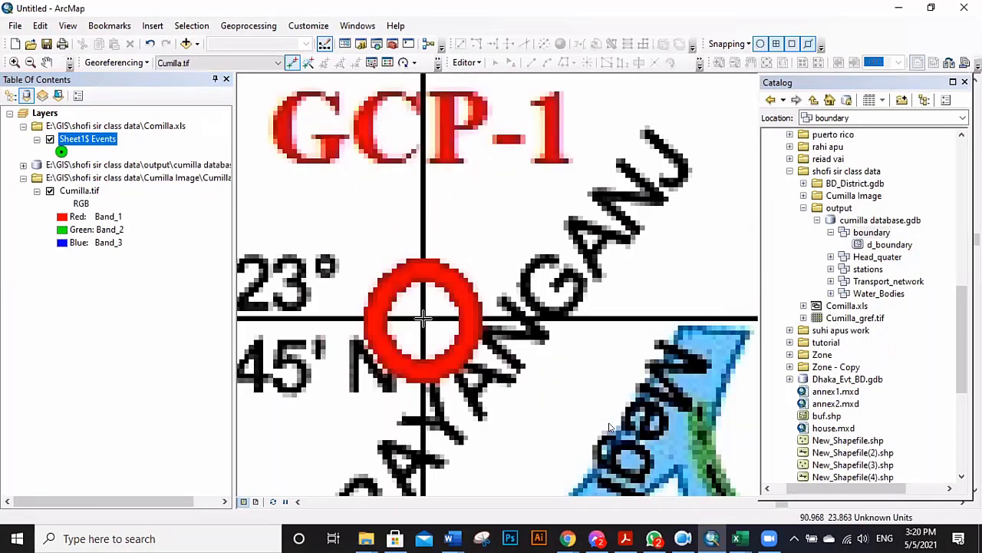
scroll(534, 248, down, 5)
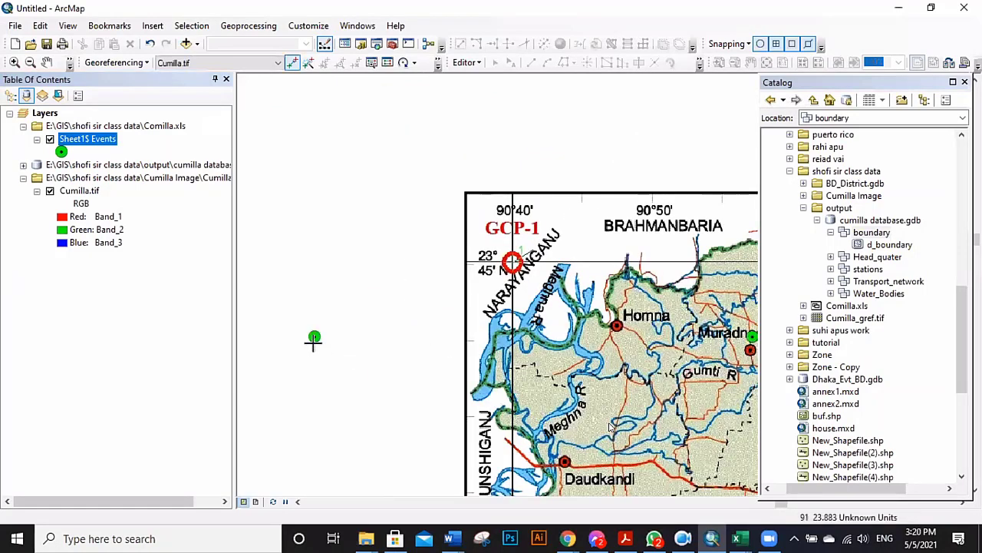
click(314, 336)
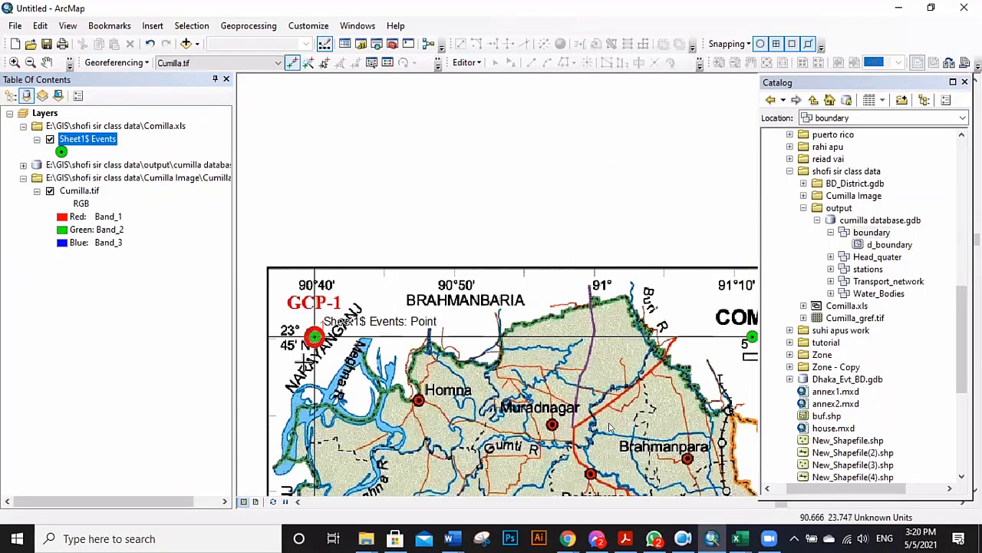
scroll(314, 336, down, 2)
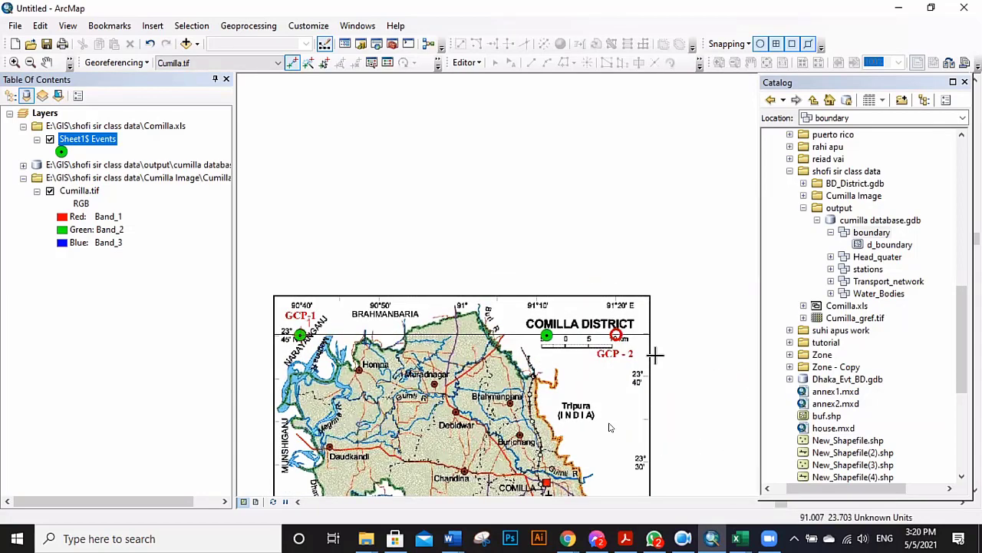
scroll(614, 334, up, 1)
scroll(611, 328, up, 3)
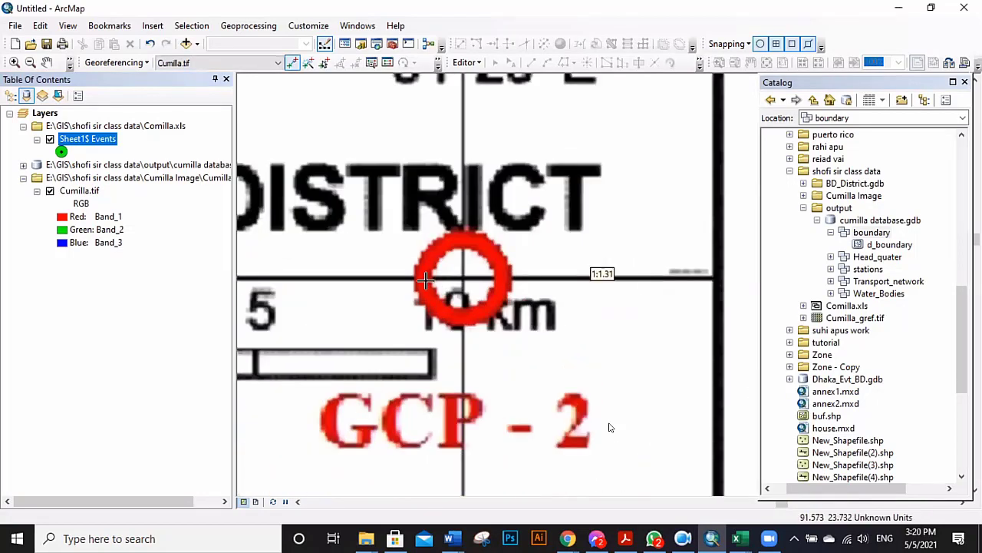
scroll(470, 276, up, 4)
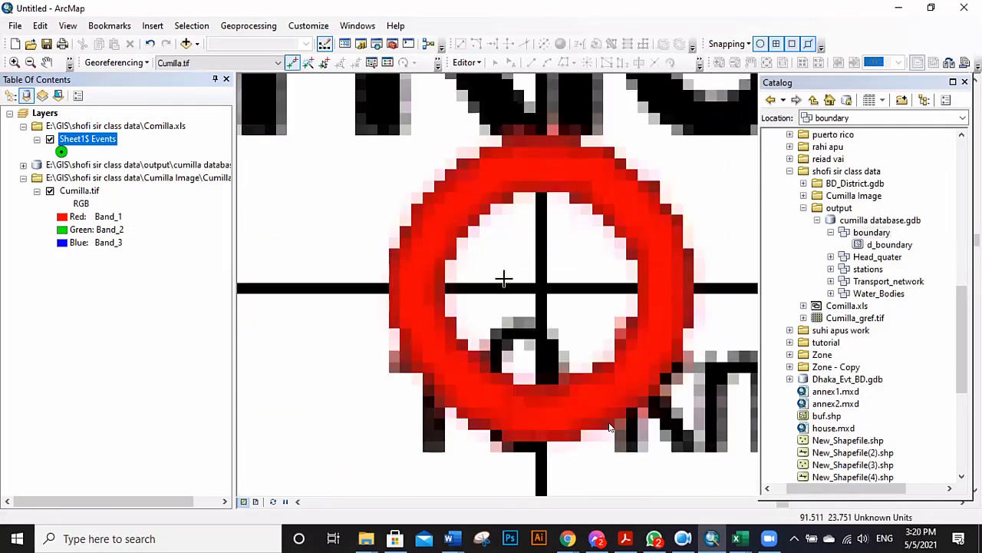
Link the GCP-2 and GCP-4 marks to their matching green event points.
click(540, 284)
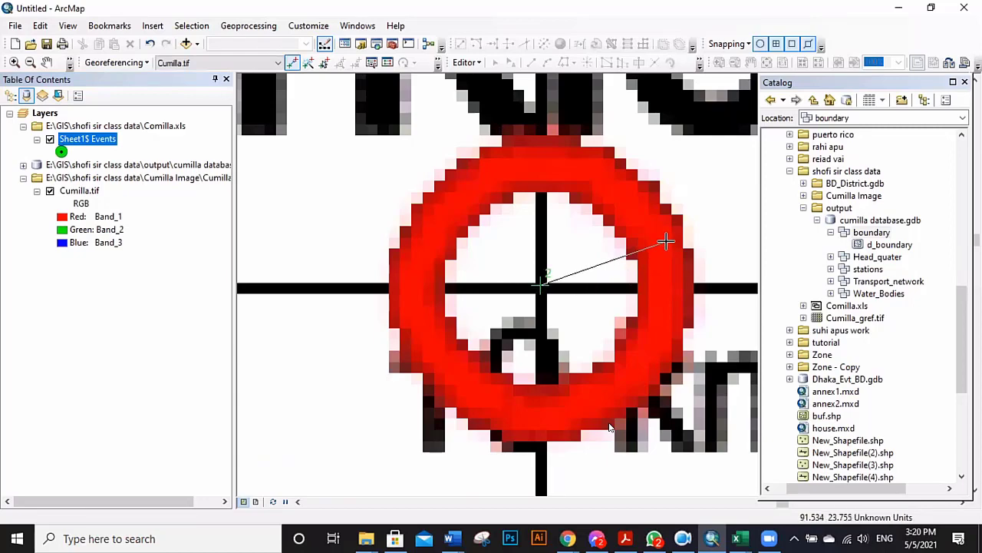
scroll(649, 239, down, 5)
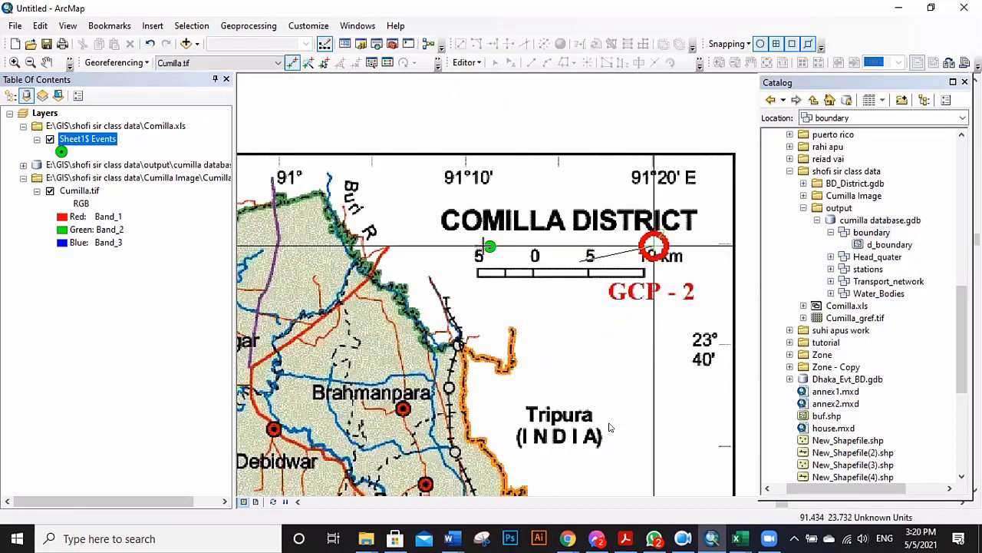
scroll(489, 245, down, 3)
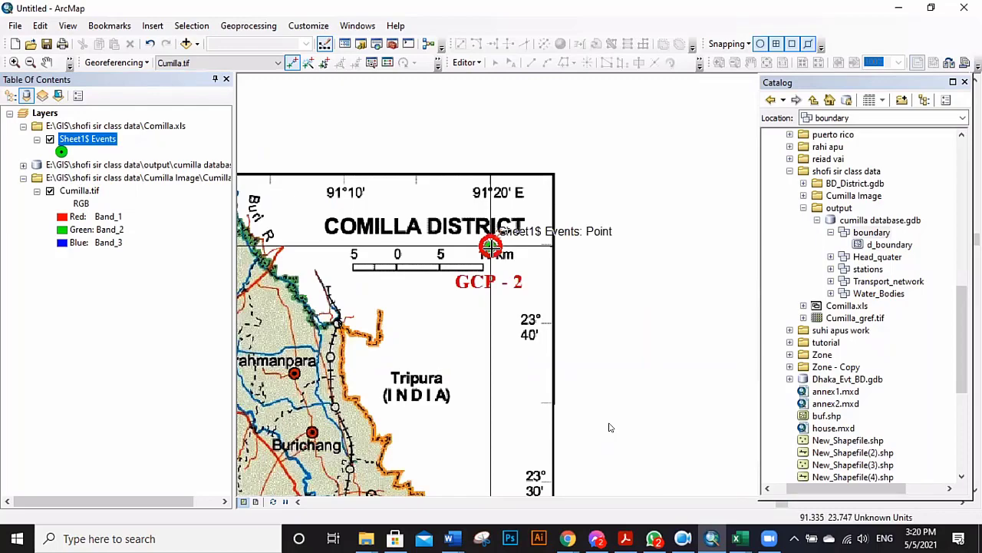
scroll(516, 201, down, 3)
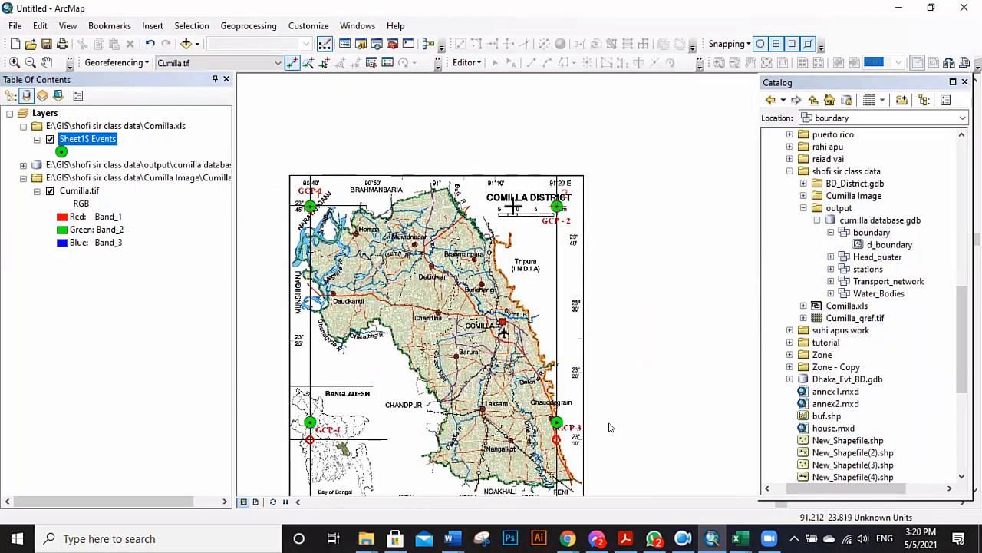
scroll(385, 332, up, 4)
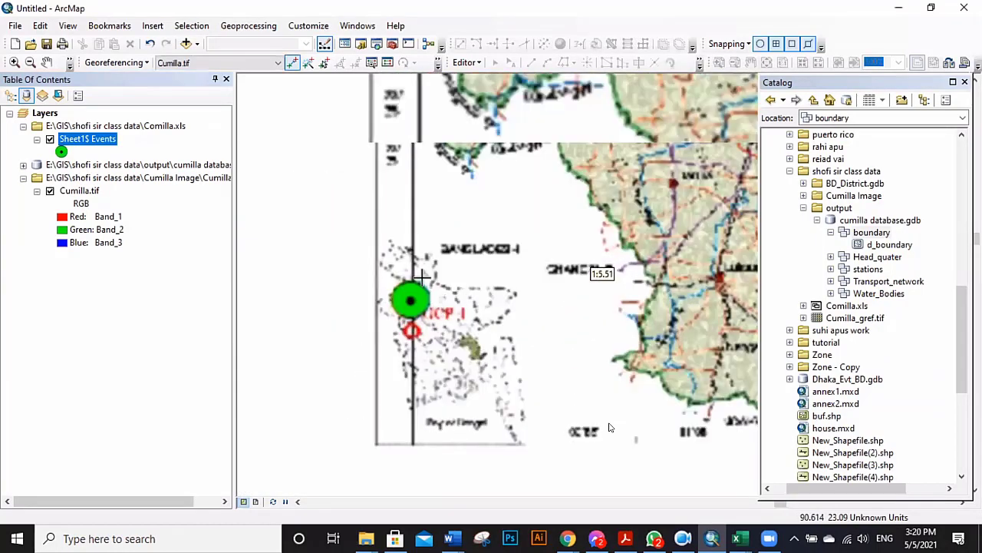
scroll(421, 317, up, 4)
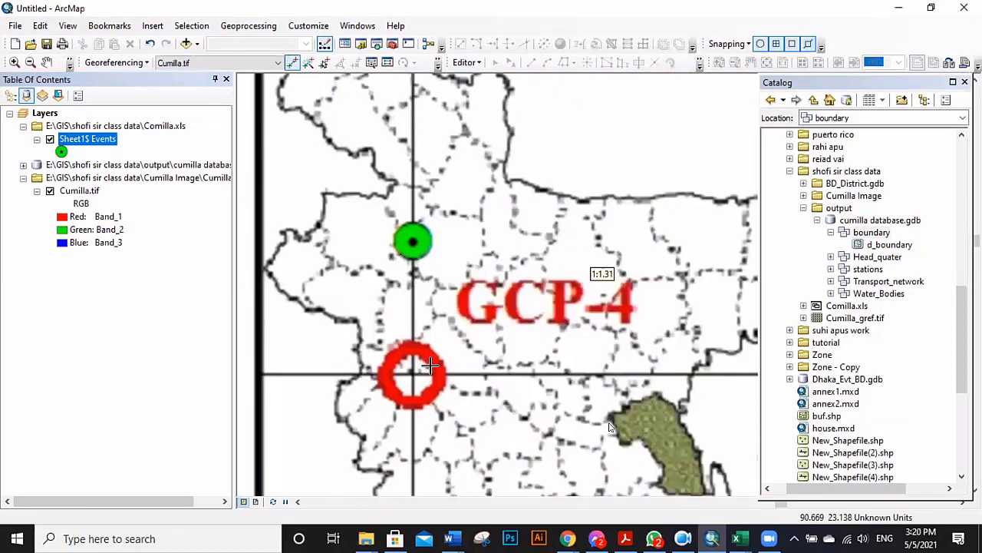
scroll(414, 398, up, 4)
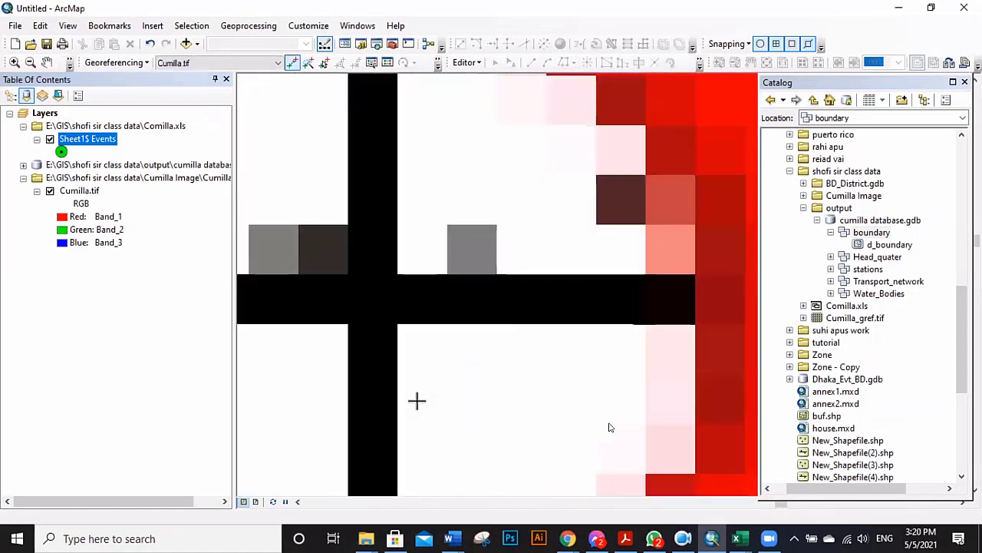
click(368, 293)
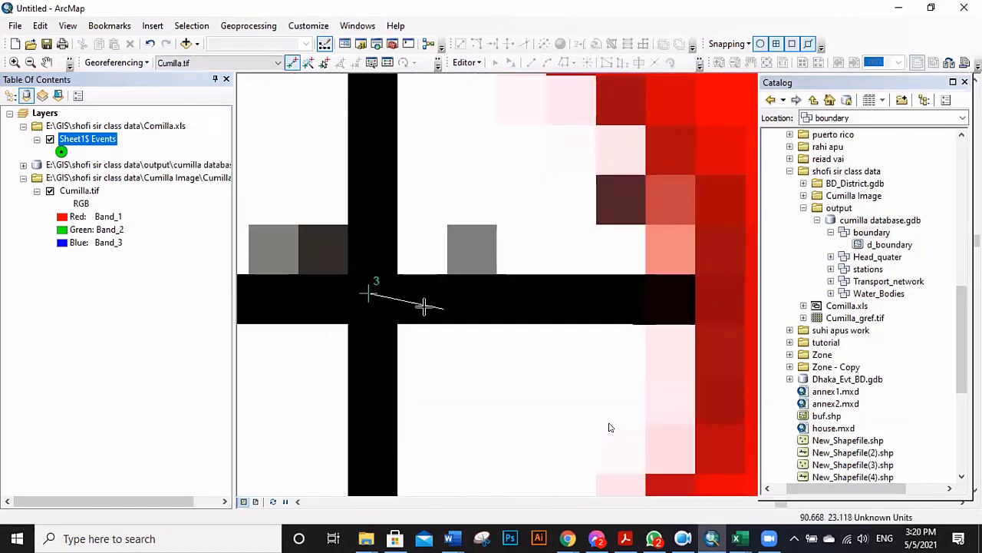
scroll(409, 310, down, 3)
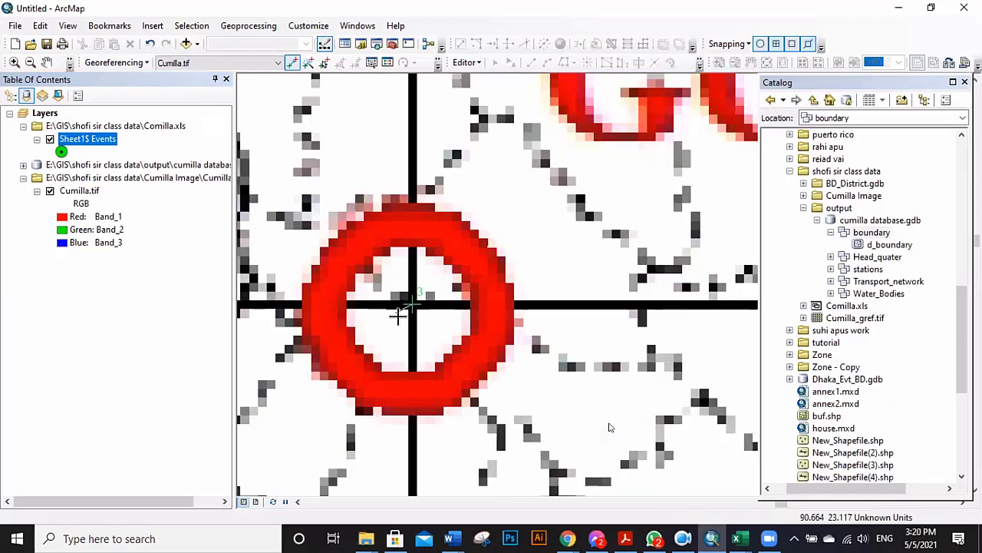
scroll(407, 307, down, 2)
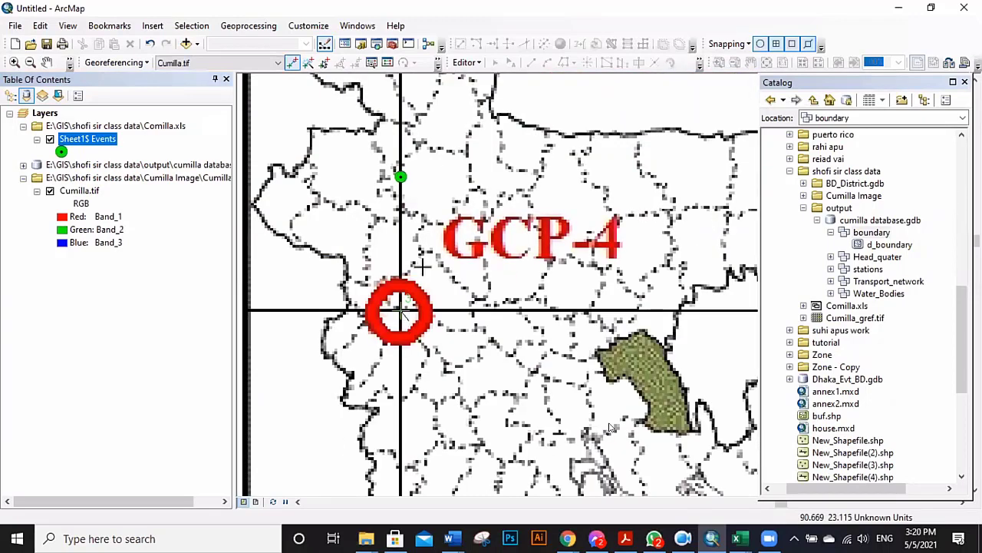
click(401, 176)
Zoom in and out across the map to check the raster's alignment with the points.
scroll(307, 231, down, 2)
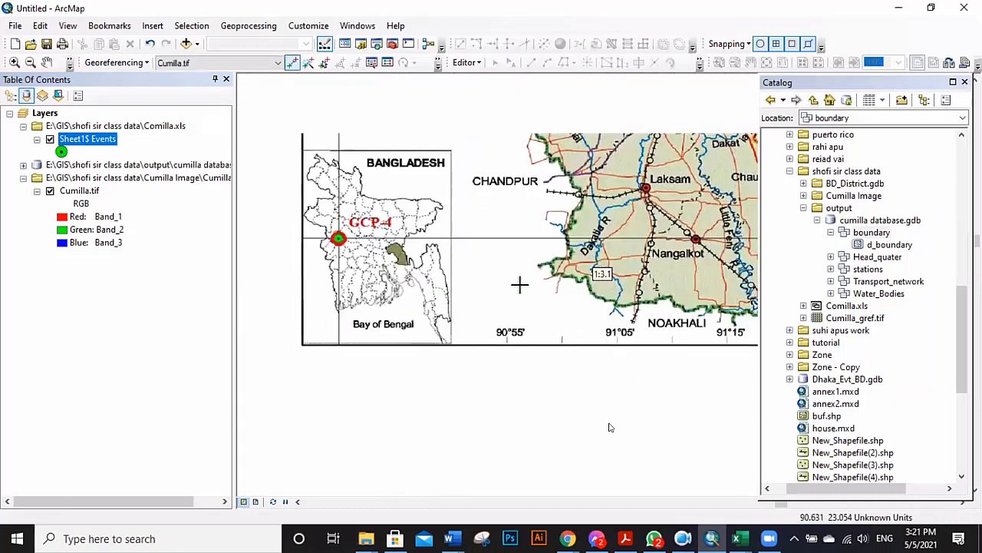
scroll(322, 315, down, 1)
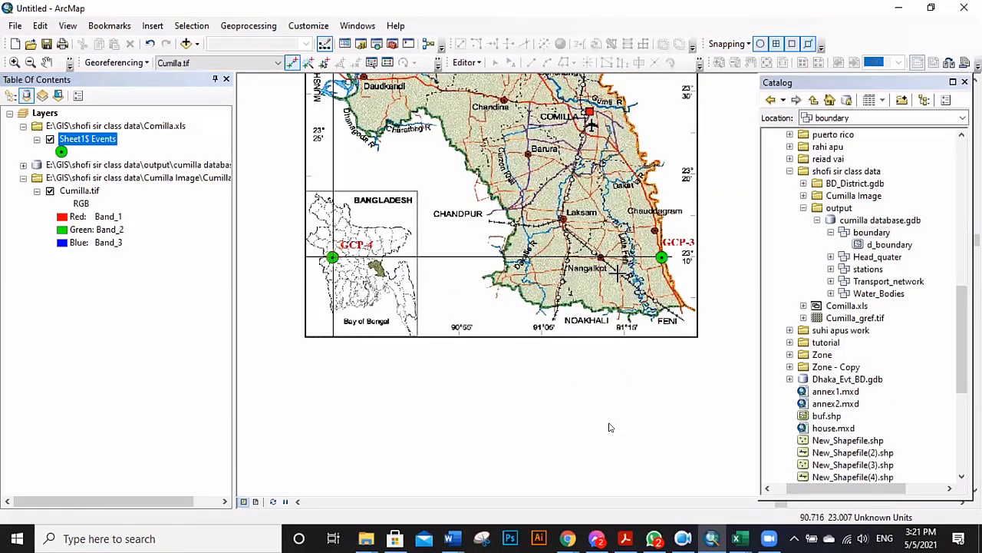
scroll(609, 427, up, 3)
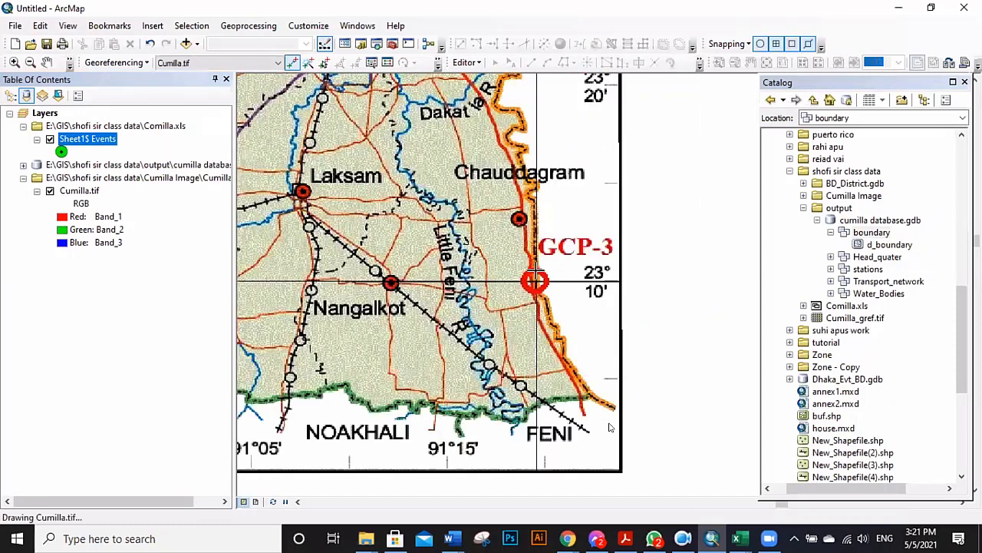
scroll(535, 270, up, 4)
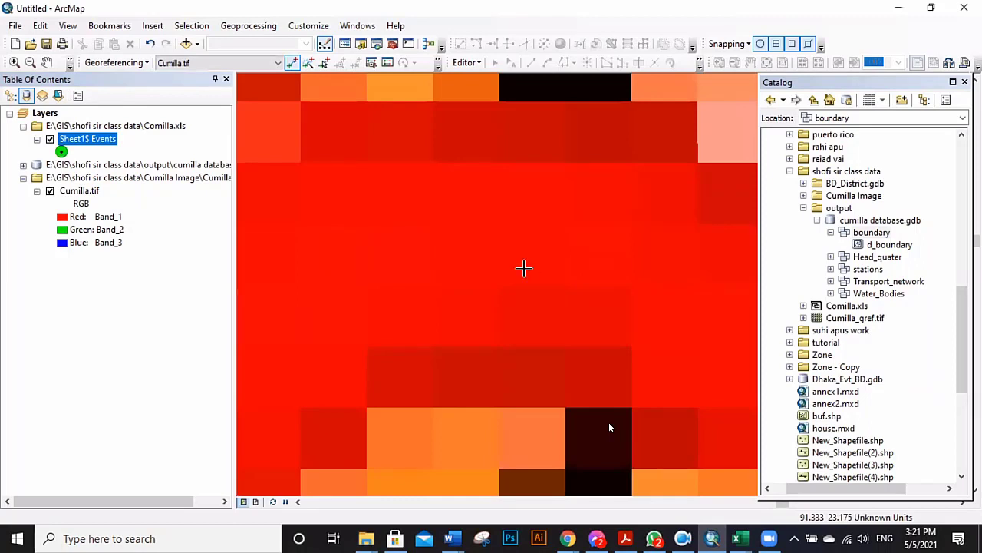
scroll(524, 268, down, 1)
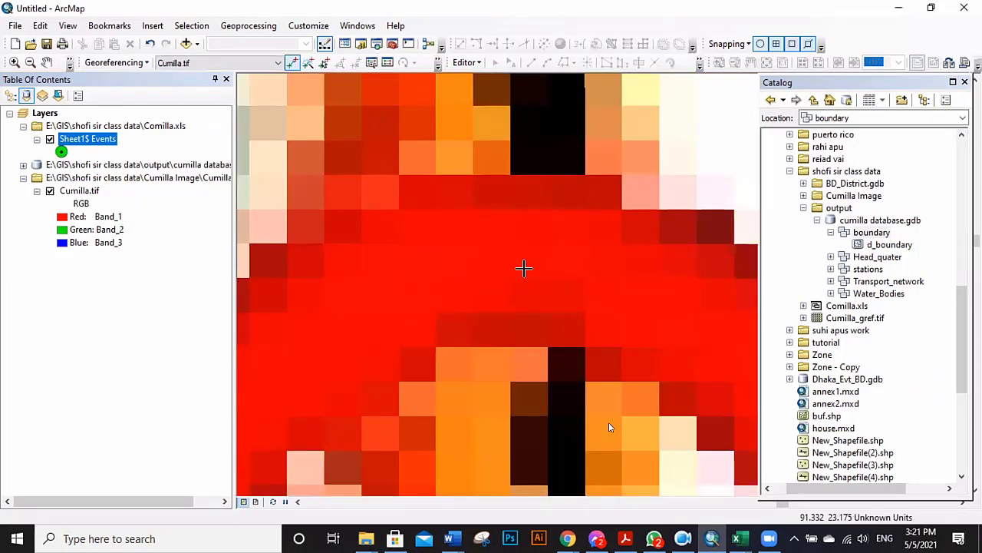
scroll(523, 268, down, 2)
scroll(523, 268, down, 1)
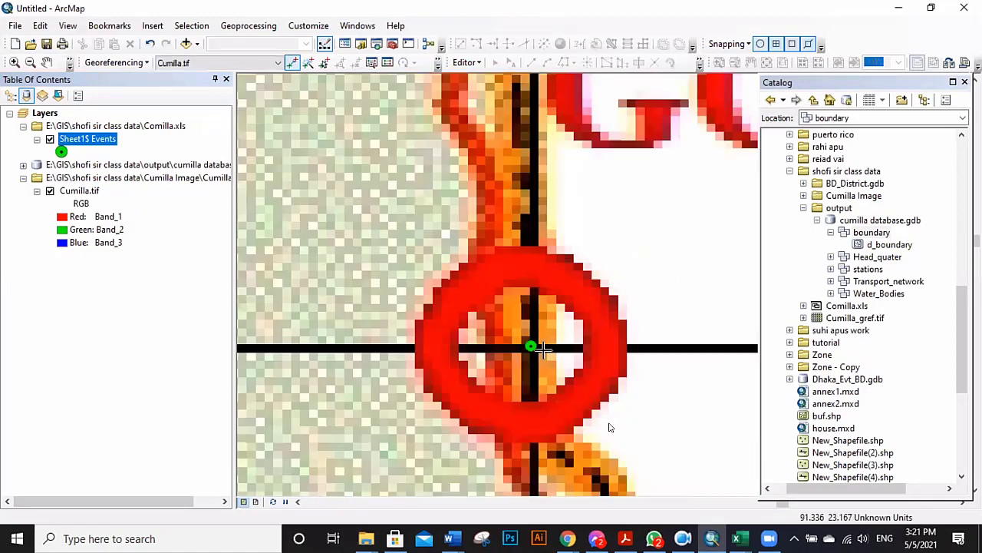
scroll(537, 349, up, 1)
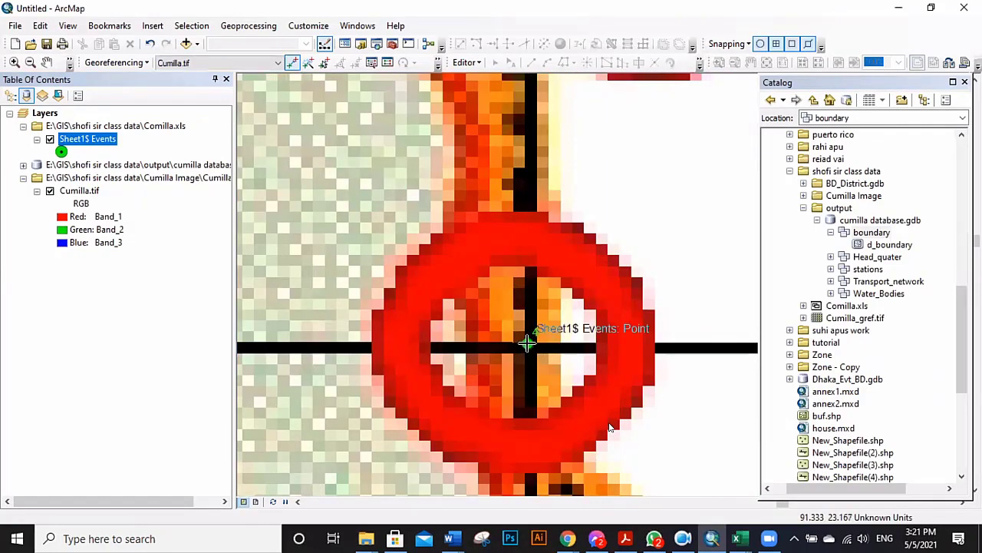
scroll(614, 285, down, 5)
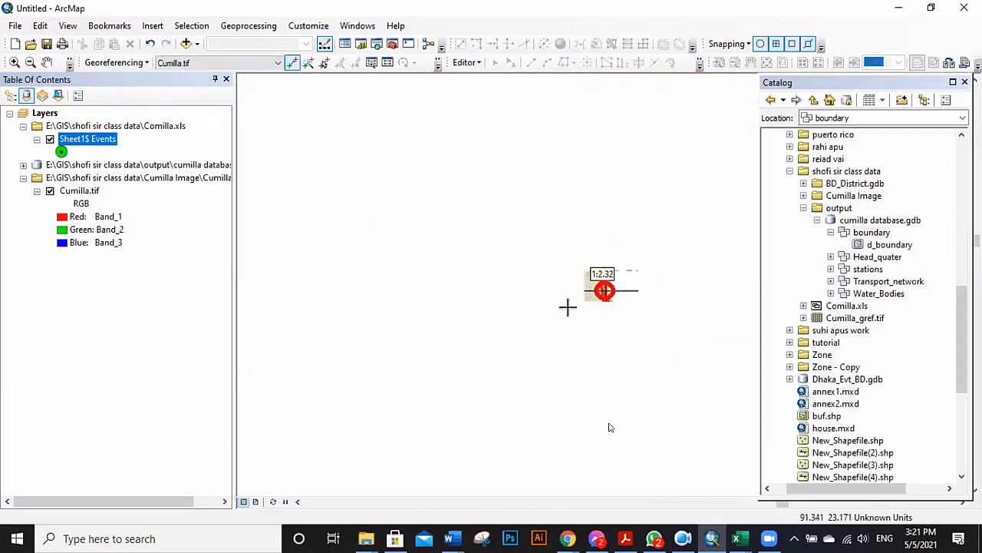
scroll(572, 342, down, 2)
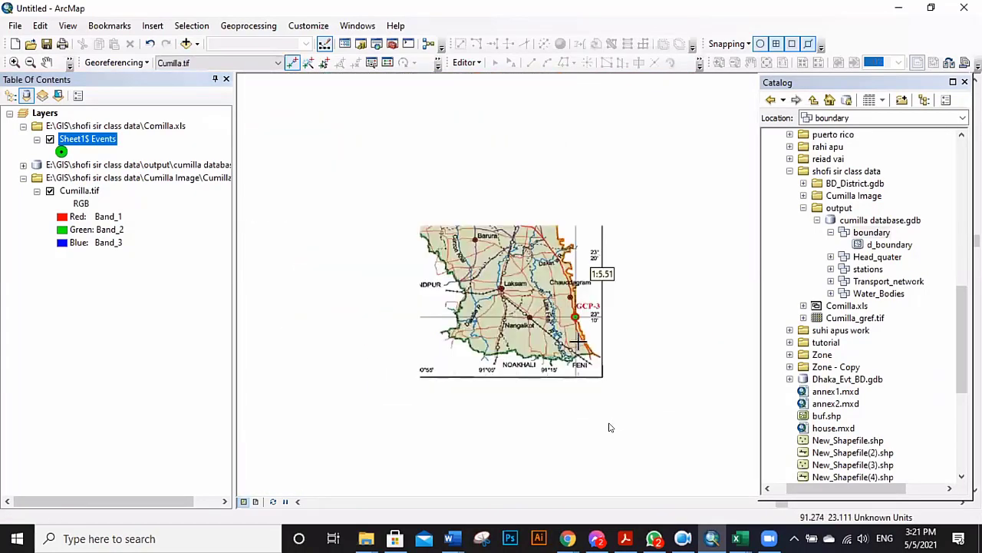
scroll(577, 343, down, 3)
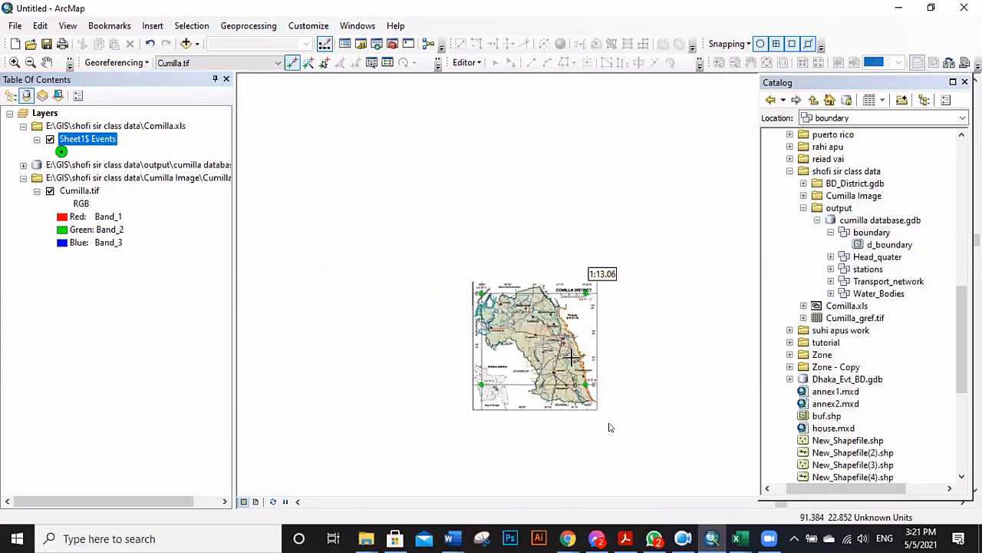
scroll(342, 222, down, 1)
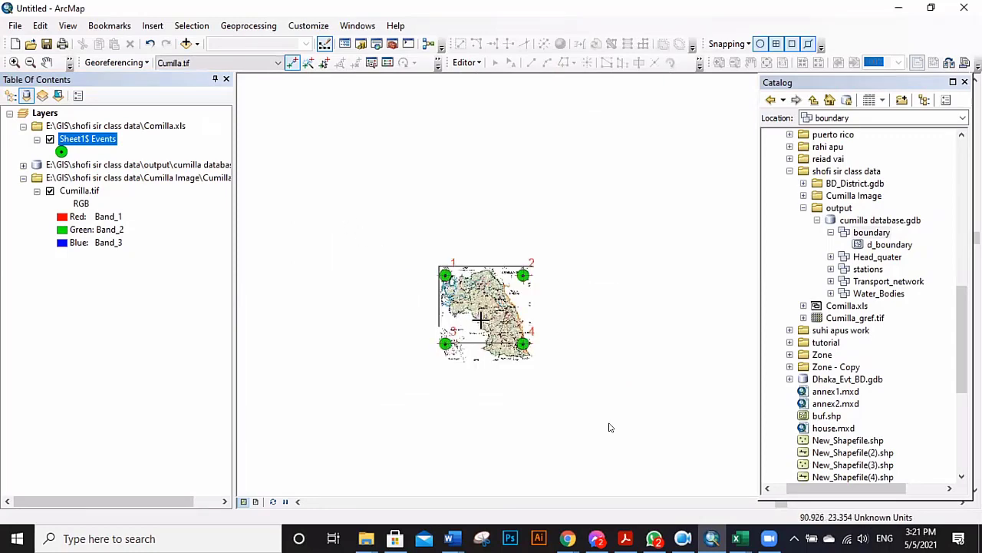
scroll(508, 343, up, 2)
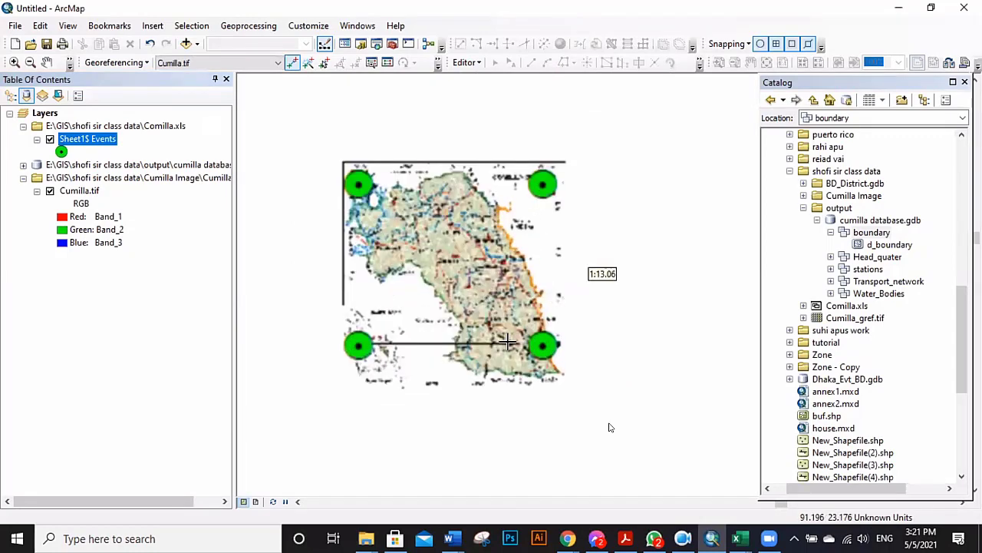
scroll(436, 250, up, 1)
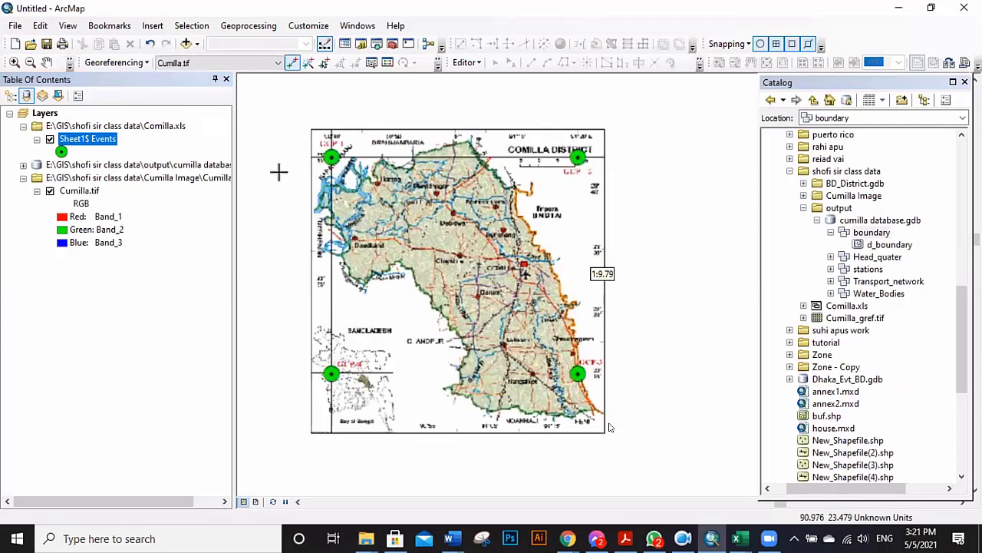
Open the Georeferencing dropdown to reach the Rectify command for the Cumilla map.
click(141, 63)
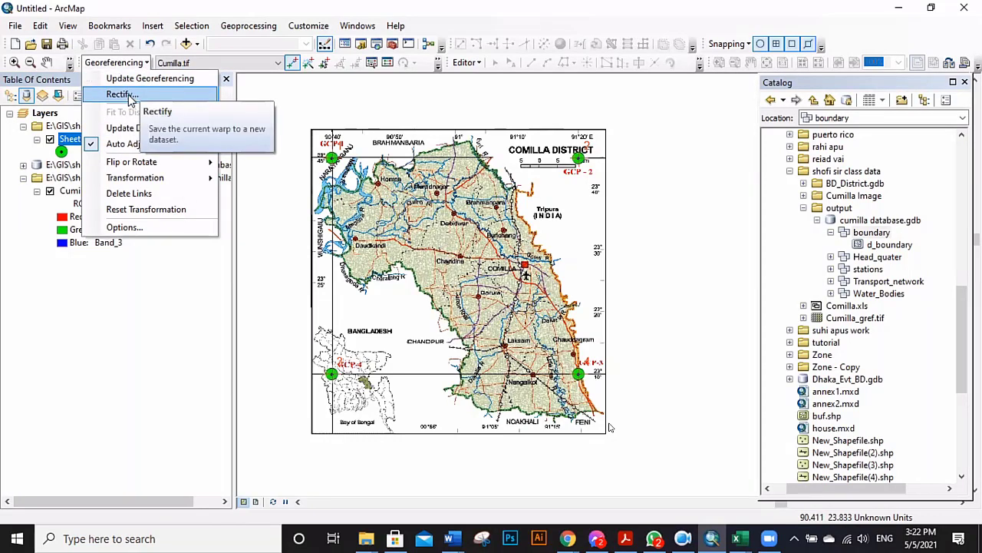
Start Rectify and set the output folder as the save workspace.
click(128, 95)
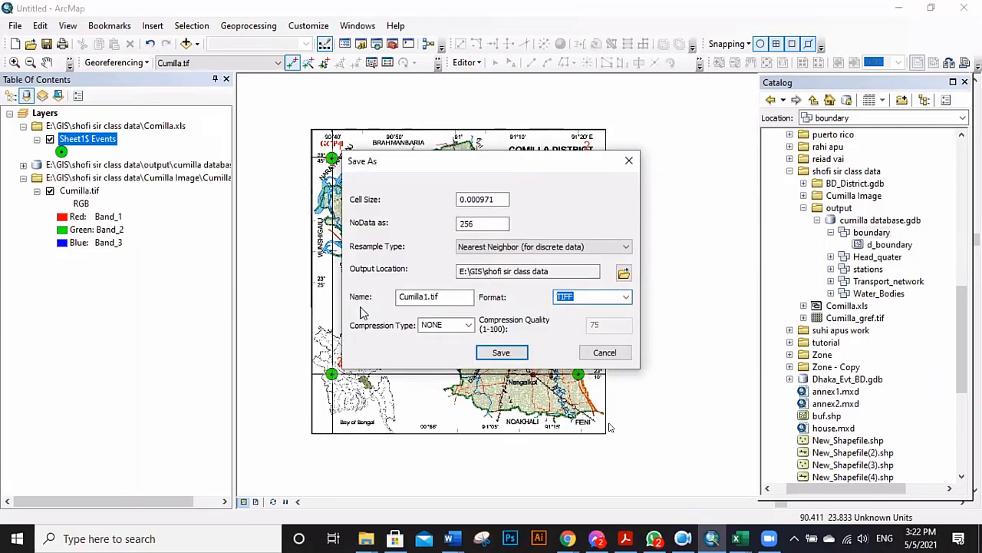
click(624, 274)
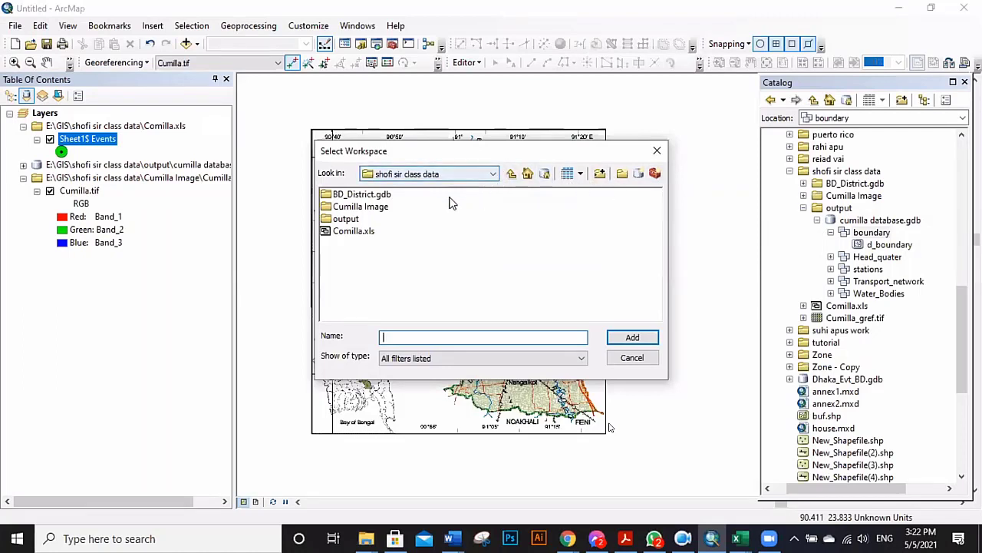
double_click(365, 220)
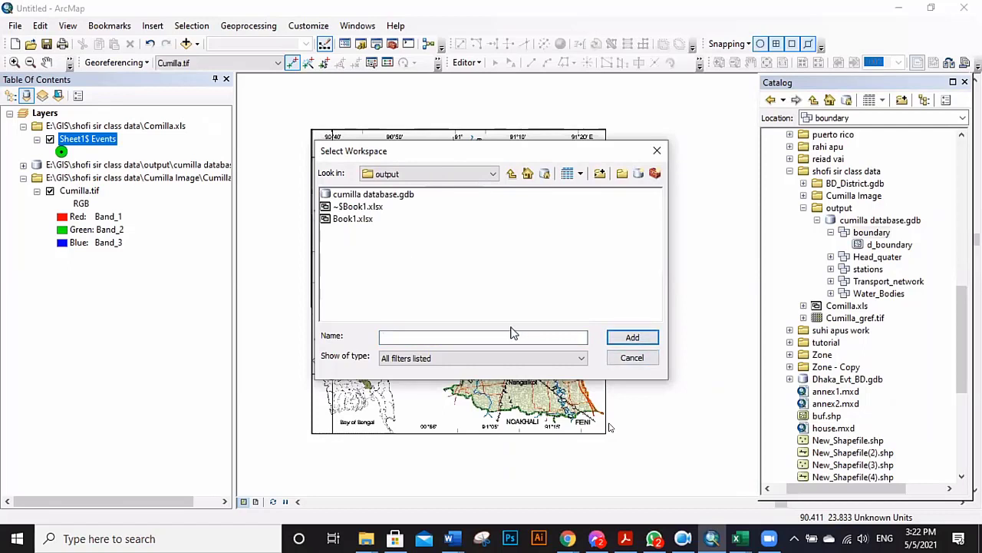
click(511, 175)
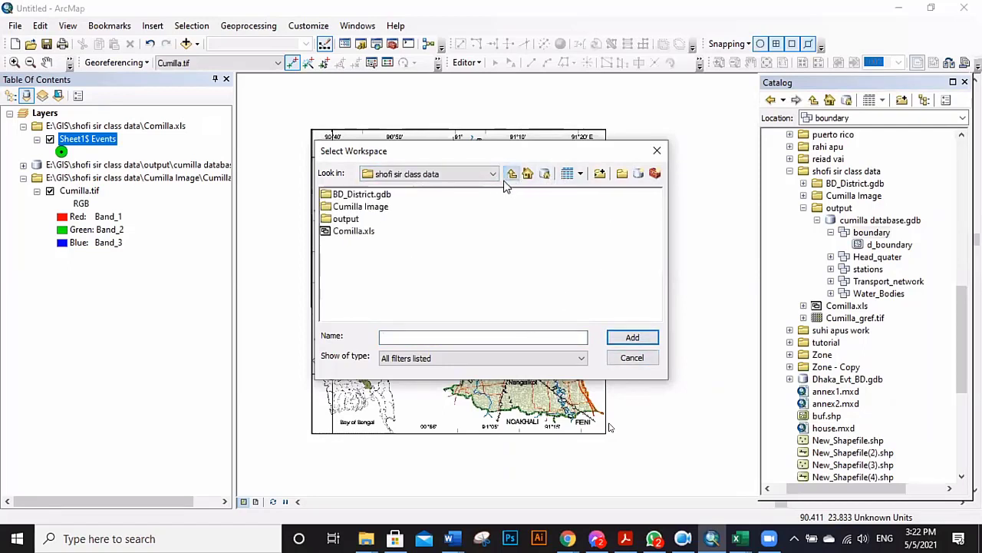
click(351, 220)
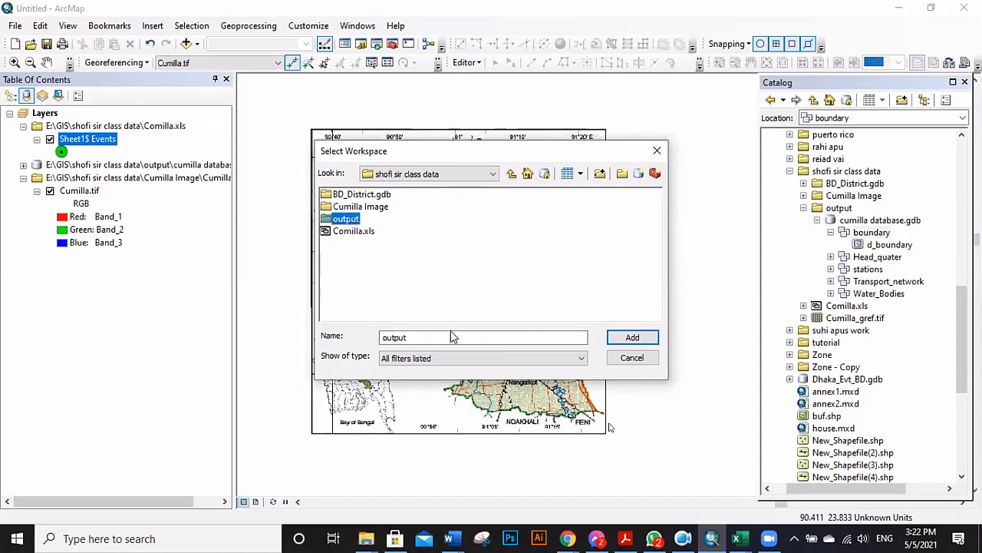
click(631, 337)
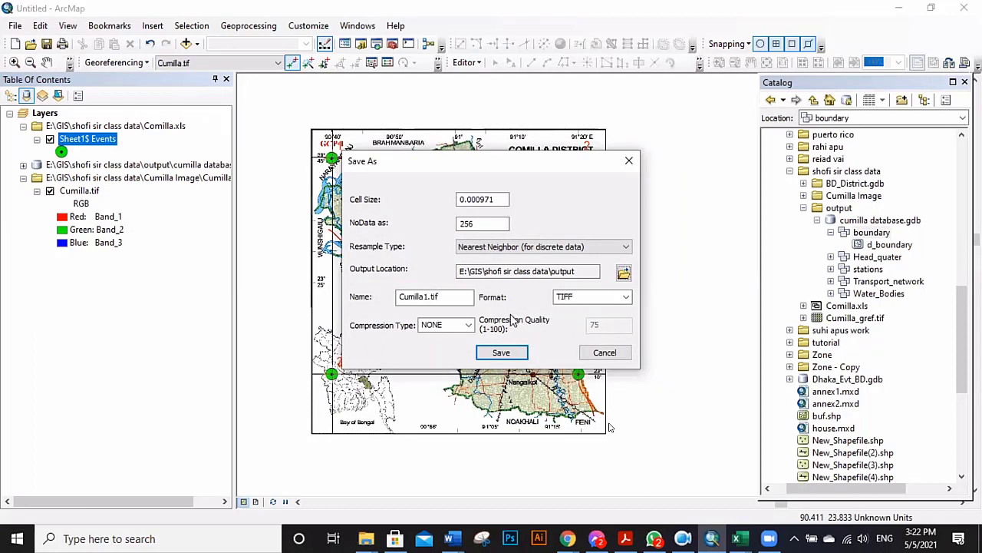
Name the raster Cumilla_rec.tif, keep TIFF format, and save it.
click(428, 296)
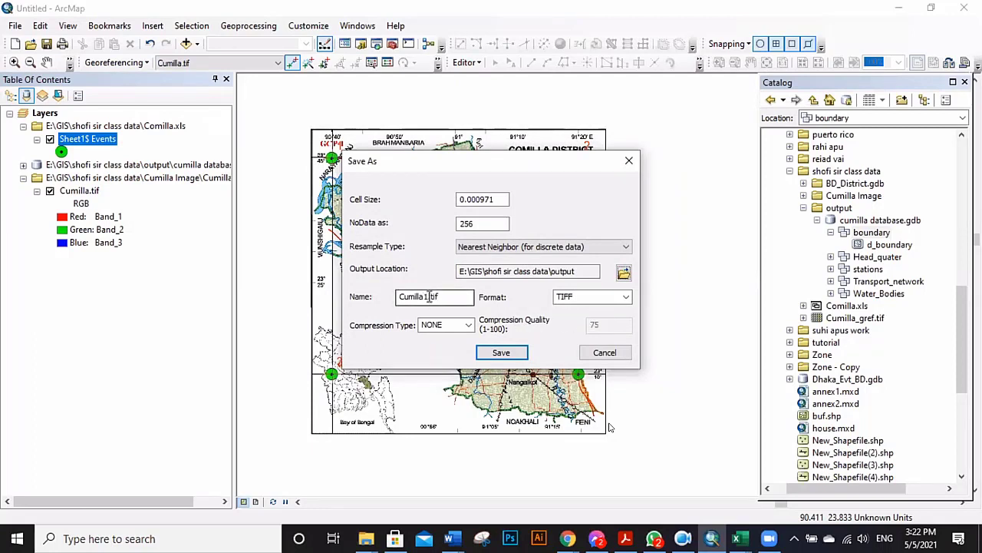
key(BackSpace)
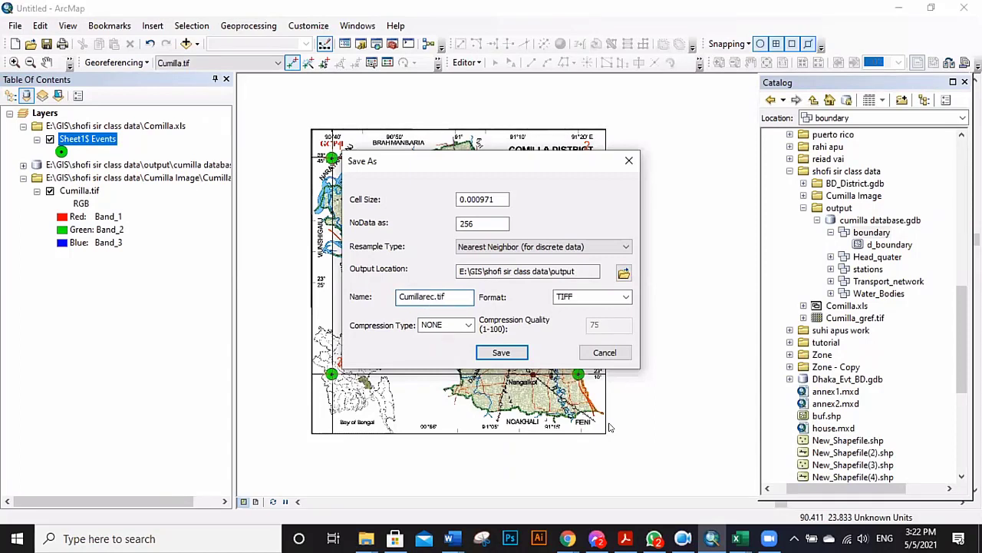
click(626, 298)
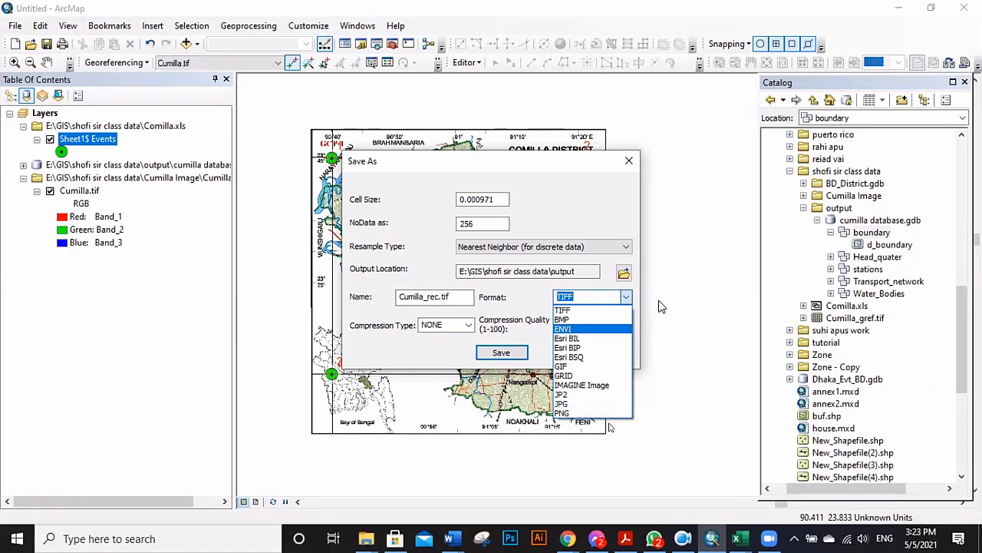
click(626, 299)
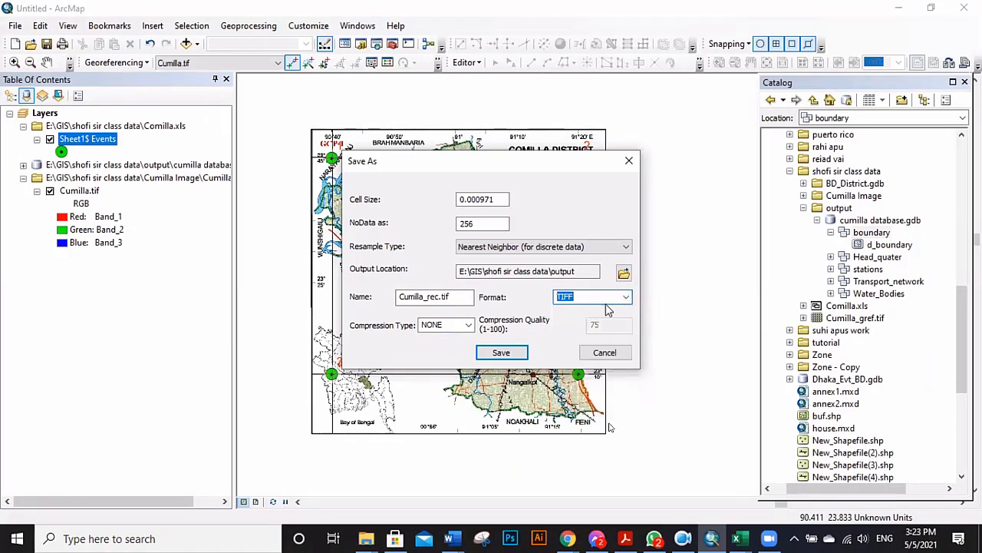
click(503, 352)
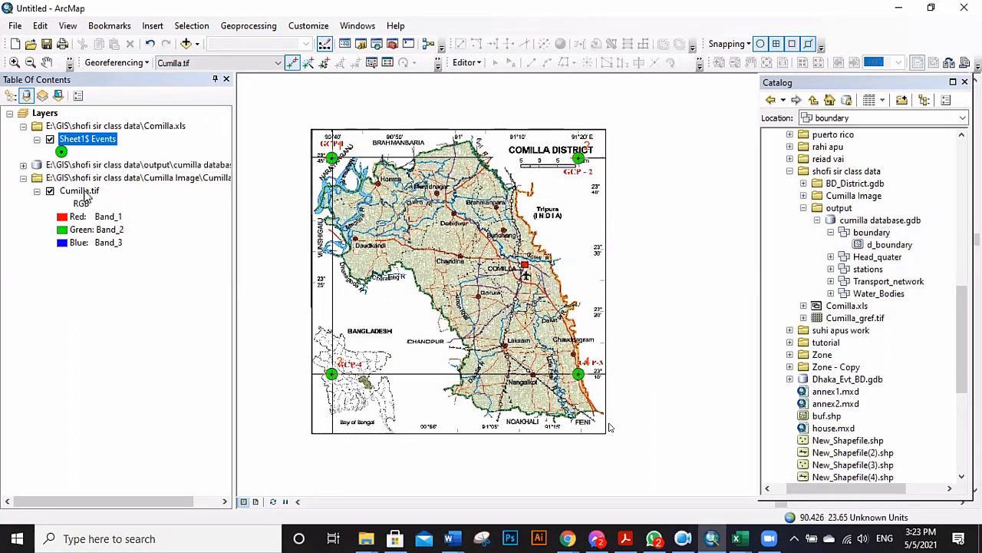
Remove the Cumilla.tif and Sheet1$ Events layers from the map.
right_click(87, 194)
click(110, 215)
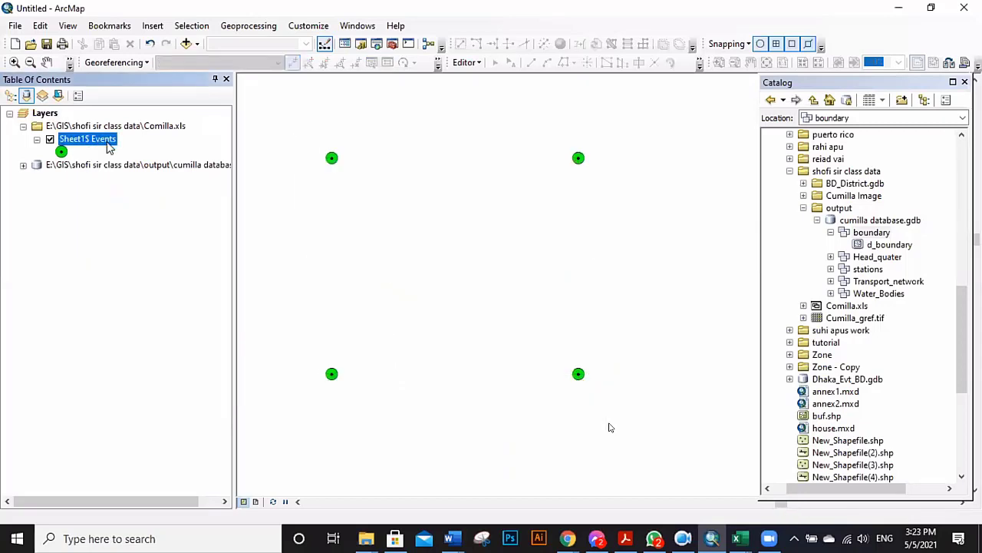
right_click(108, 148)
click(134, 161)
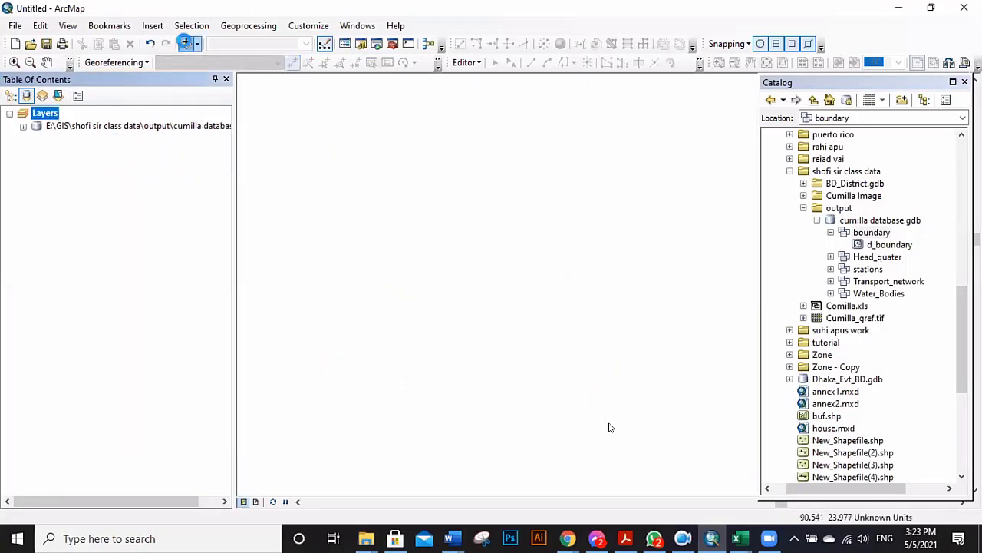
Add Cumilla_rec.tif from the output folder, accepting the missing spatial reference warning.
click(185, 44)
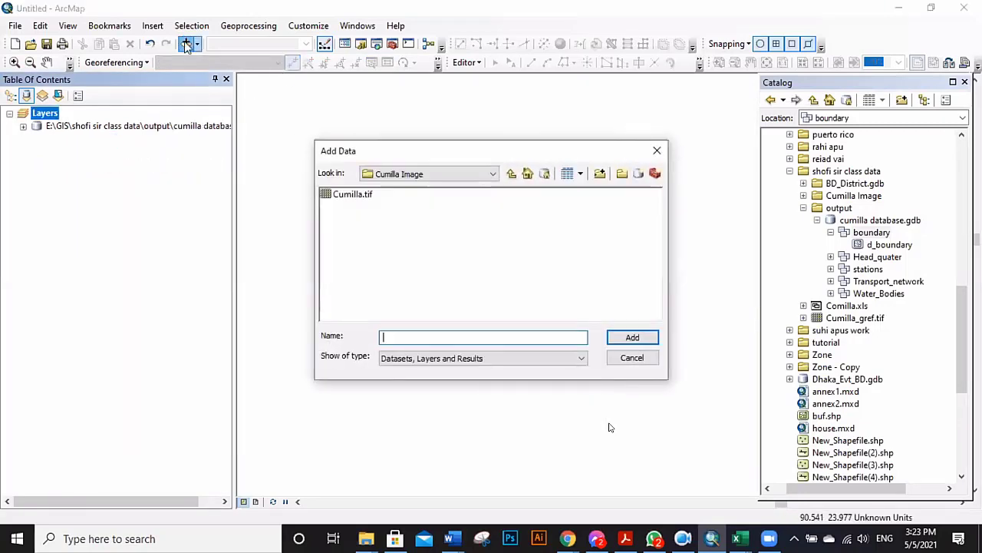
click(511, 175)
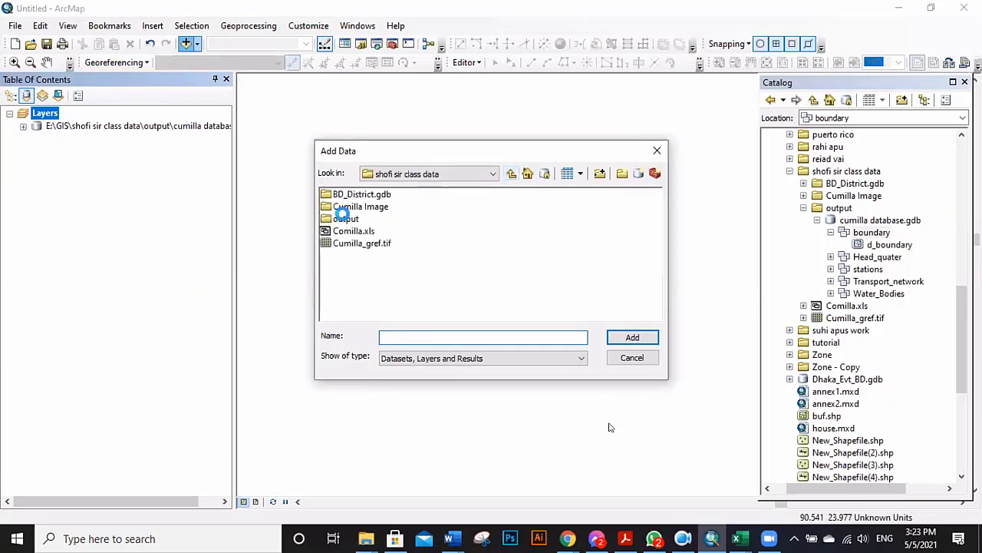
double_click(345, 218)
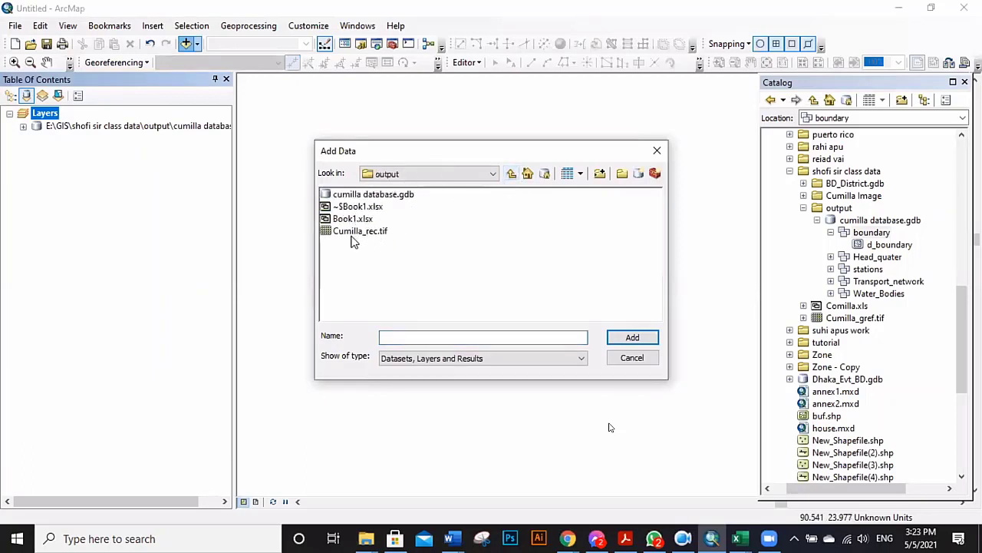
click(372, 238)
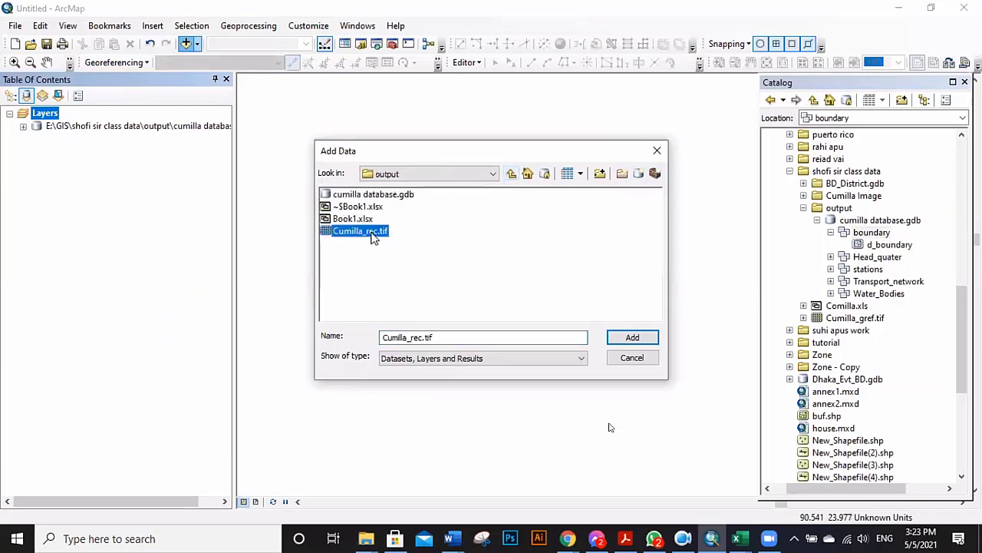
click(632, 337)
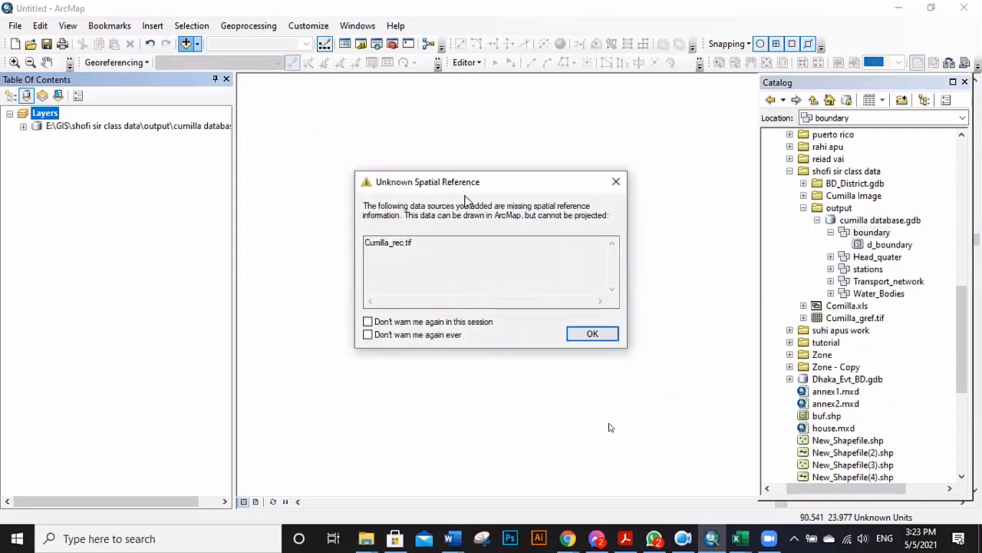
click(592, 334)
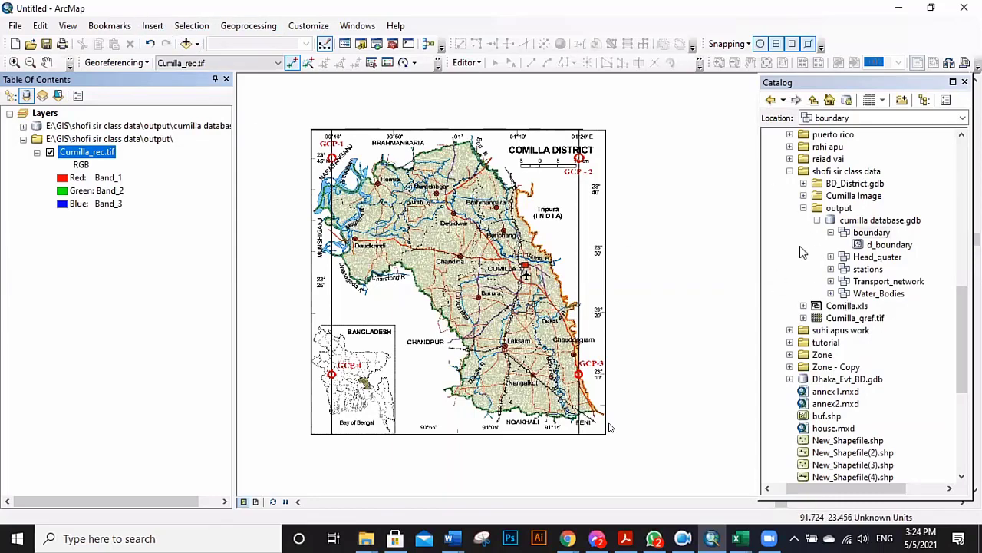
Place one control-point link shifting Cumilla_rec.tif slightly up and left.
click(790, 172)
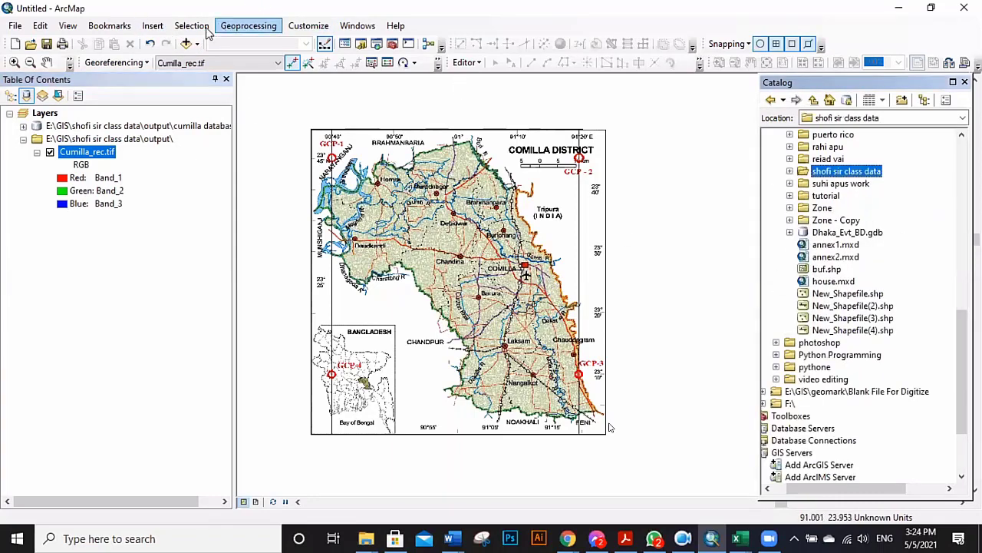
click(185, 43)
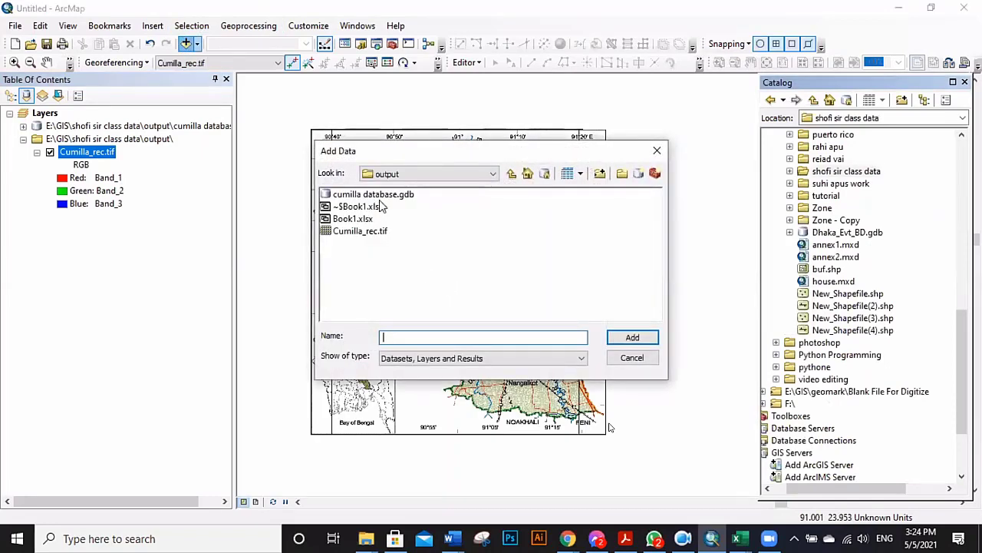
click(658, 151)
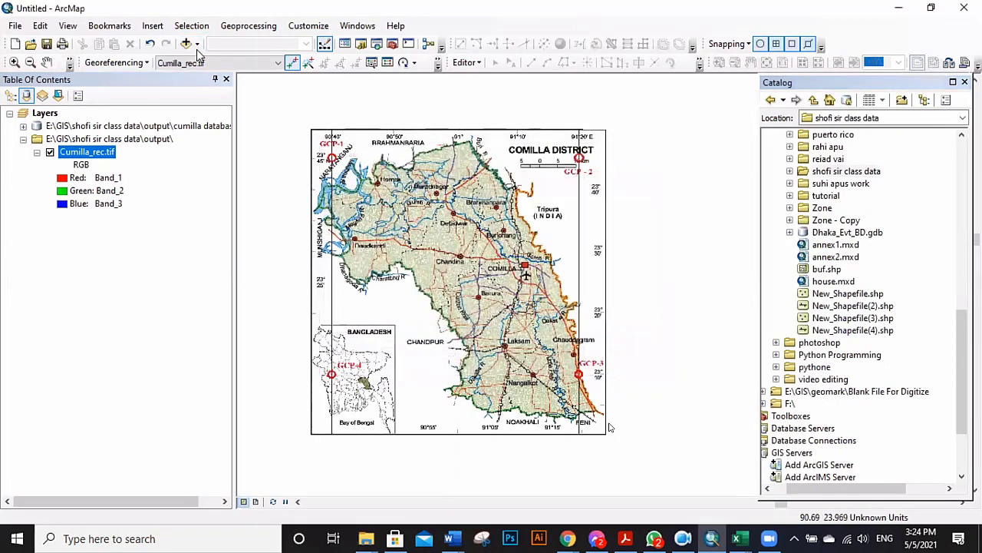
click(665, 225)
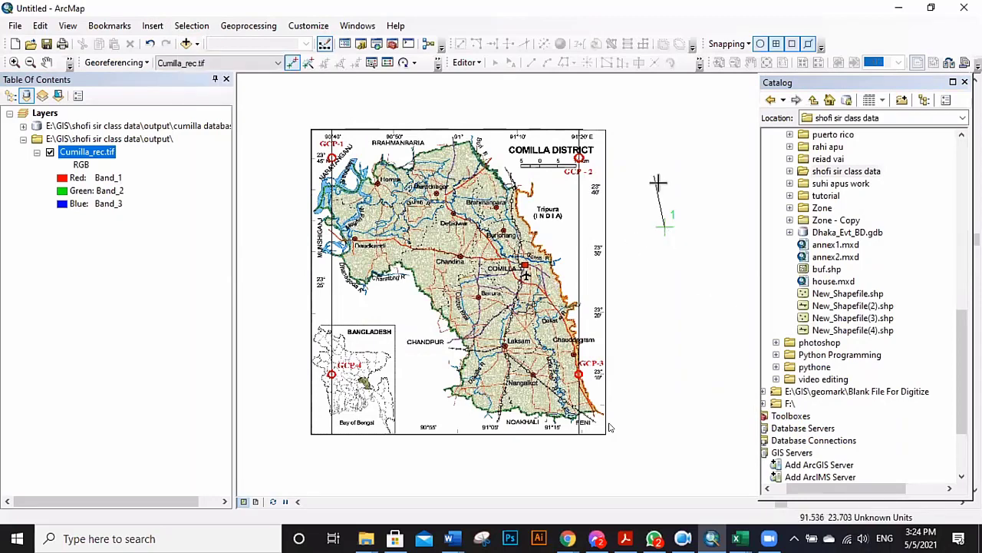
click(658, 182)
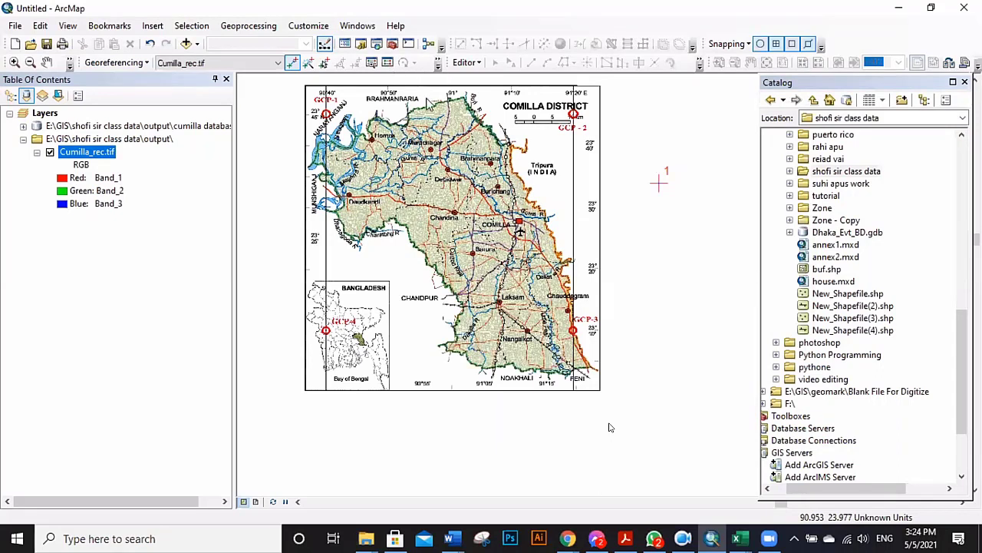
In the link table, edit link 1's Y Map value, then disable link 1.
click(388, 63)
click(220, 57)
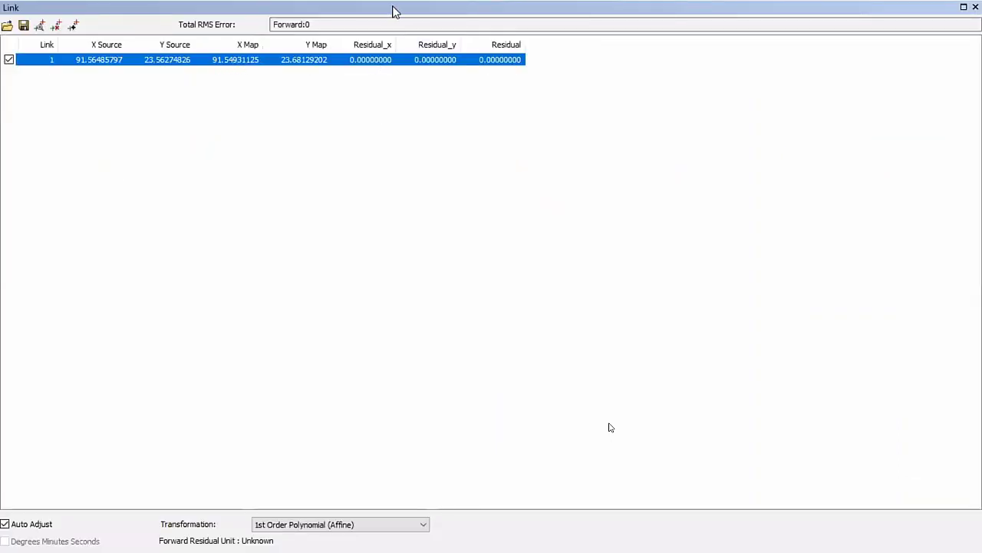
click(293, 63)
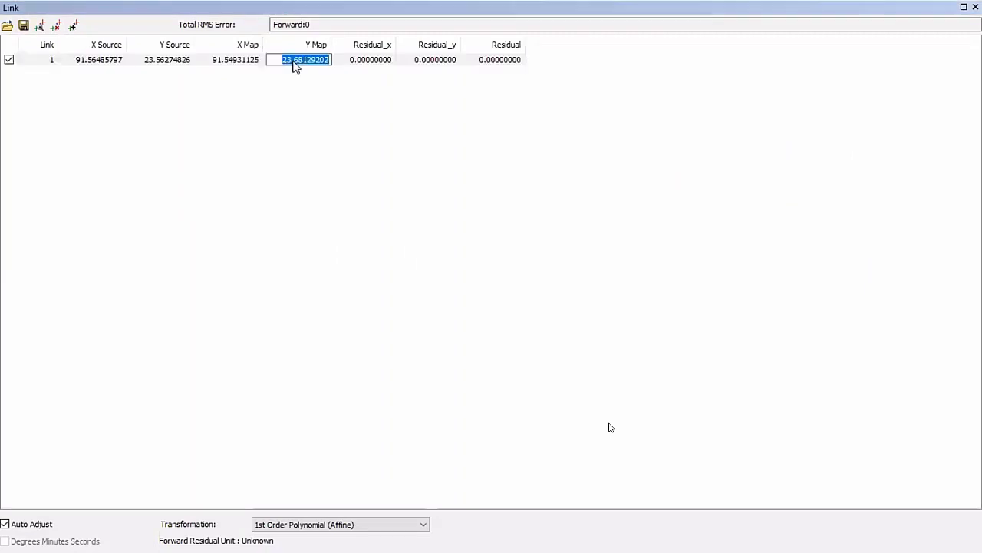
click(237, 90)
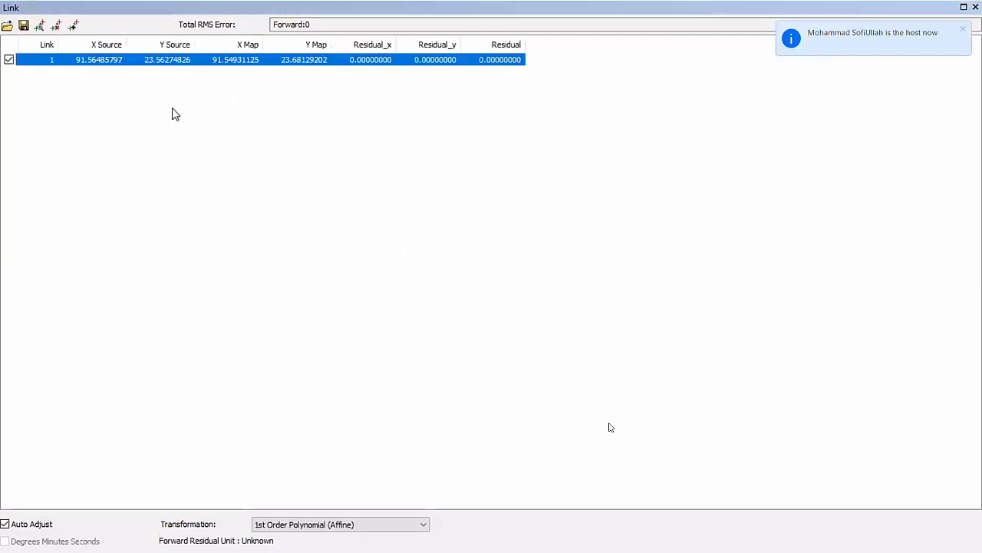
click(8, 60)
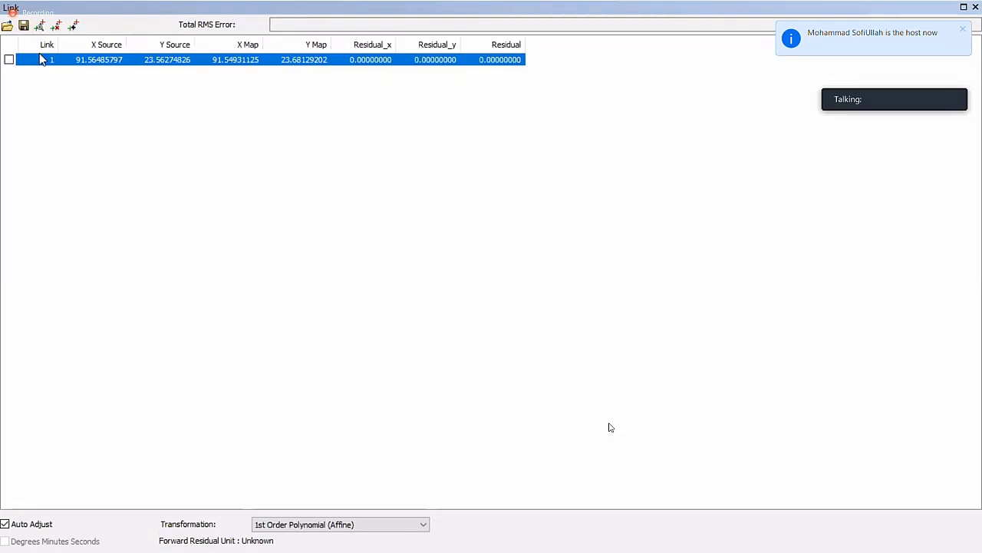
key(alt+Tab)
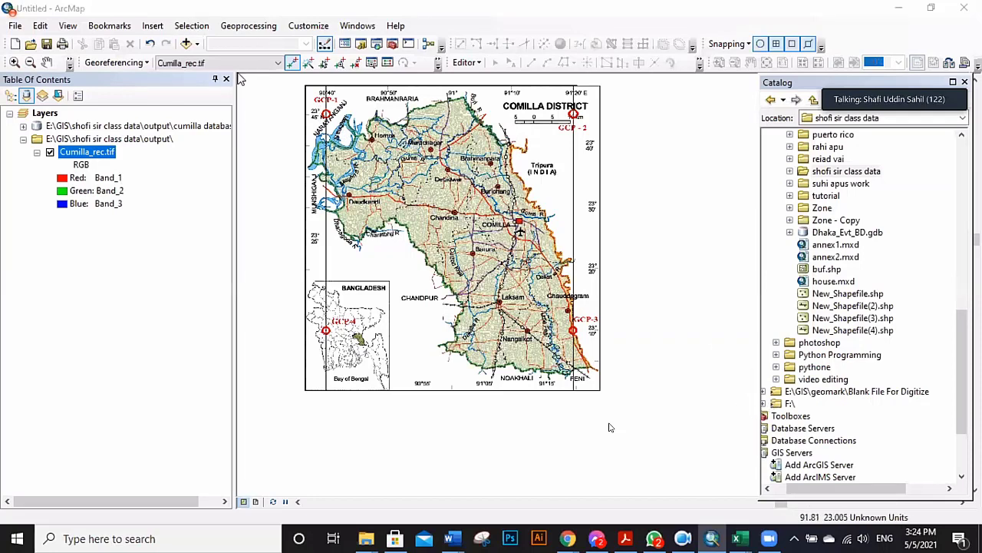
Remove Cumilla_rec.tif and re-add it from the output folder.
right_click(115, 150)
click(141, 170)
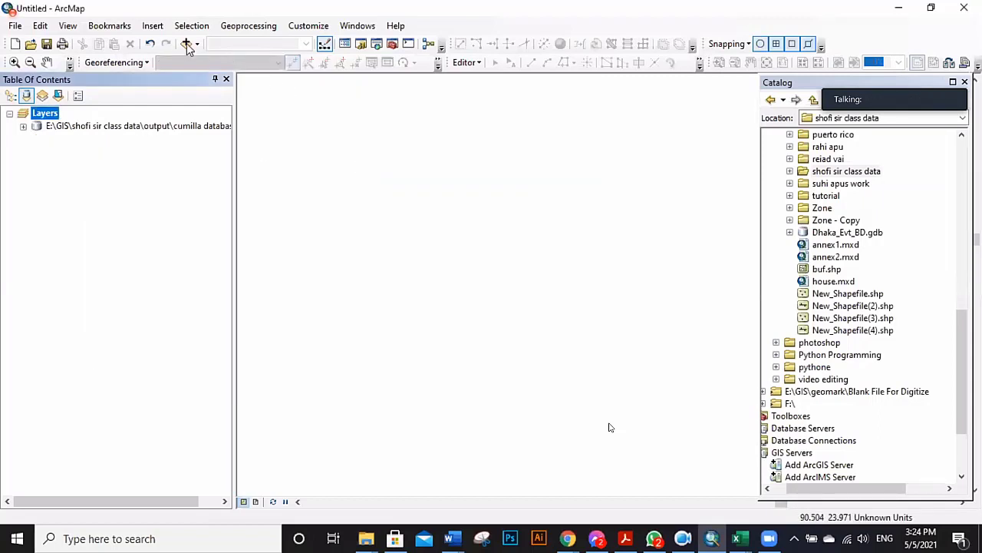
click(185, 43)
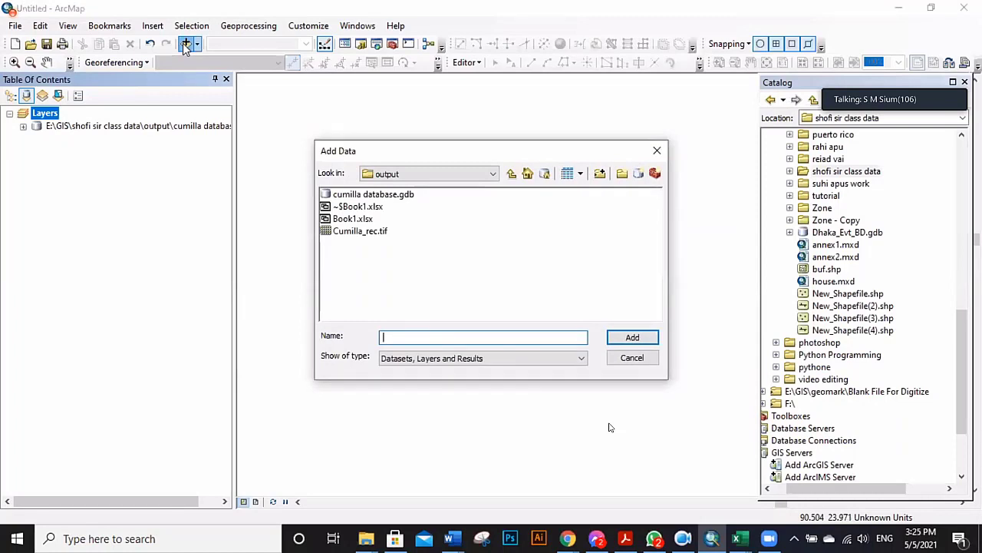
click(511, 174)
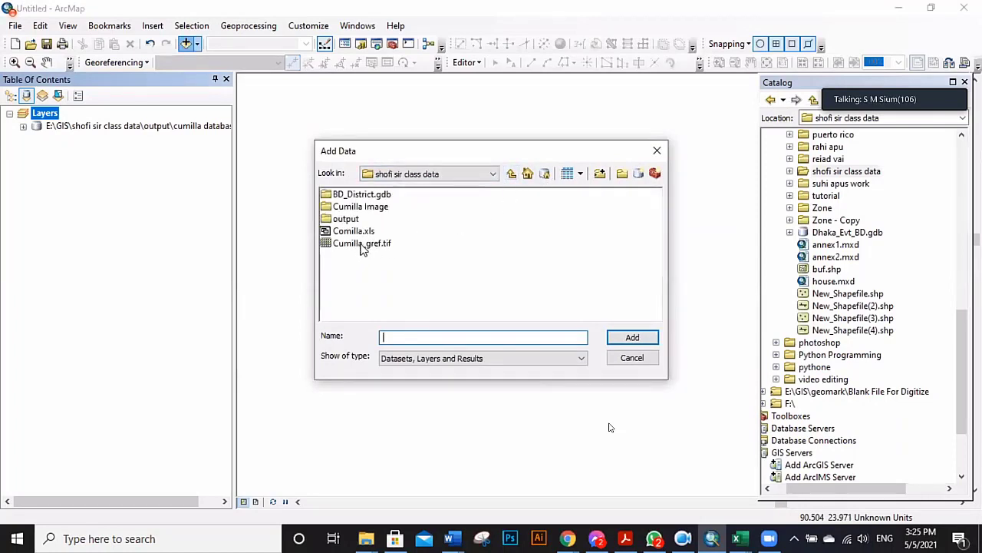
double_click(347, 218)
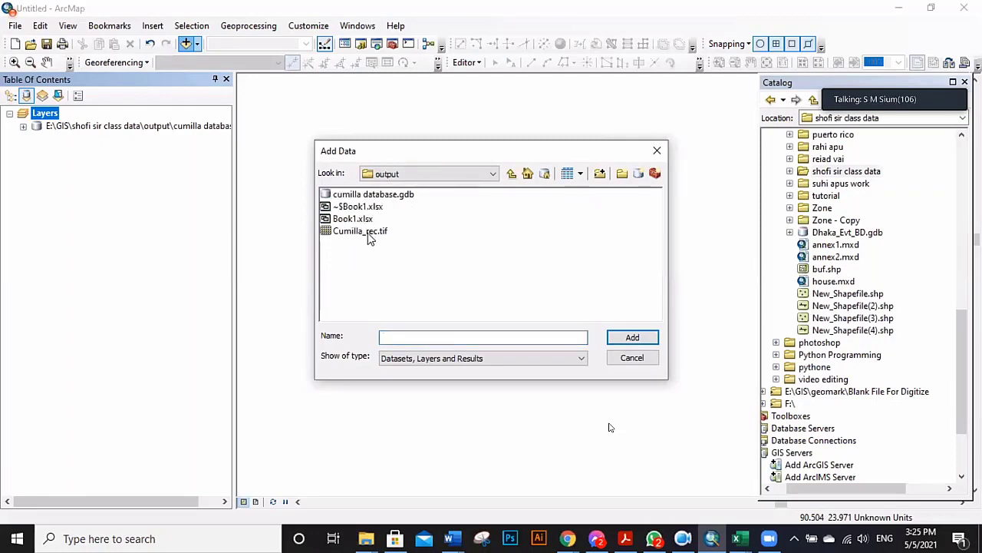
click(365, 231)
click(632, 338)
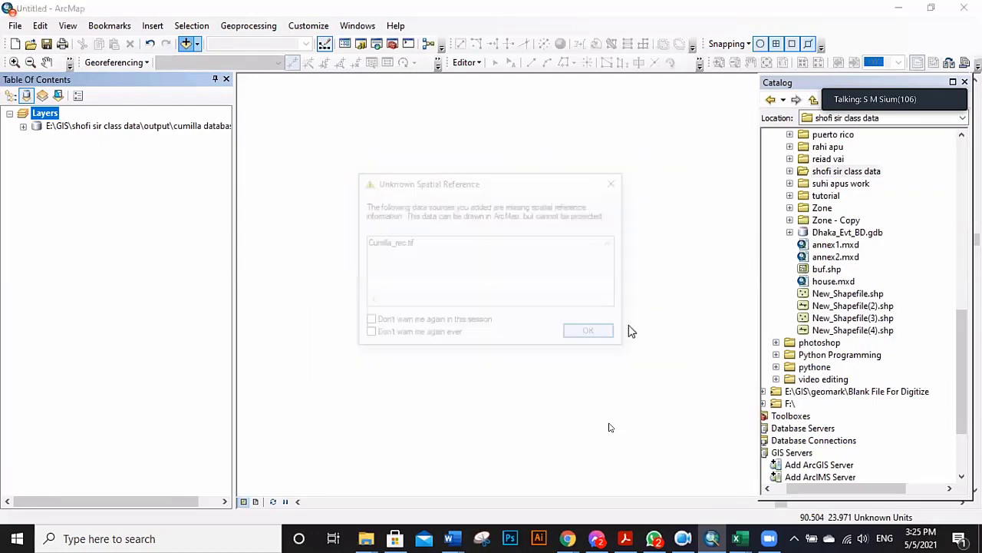
click(616, 336)
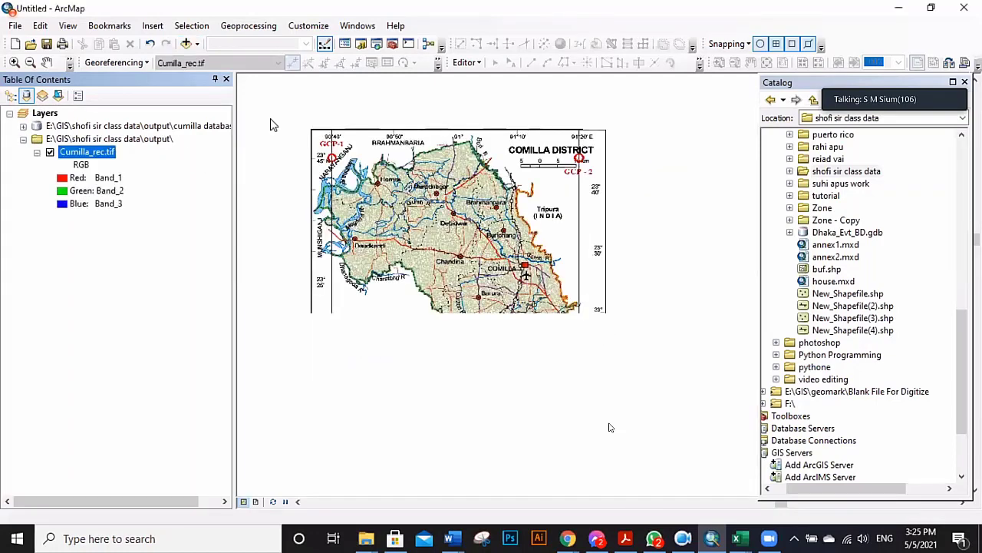
Add Cumilla.tif from the Cumilla Image folder, dismissing the spatial reference warning.
click(188, 44)
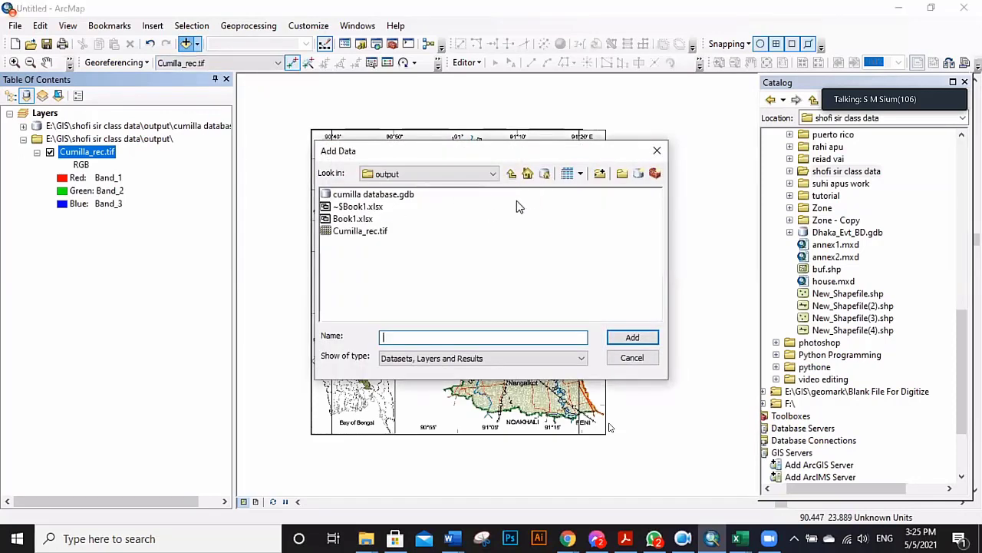
click(511, 174)
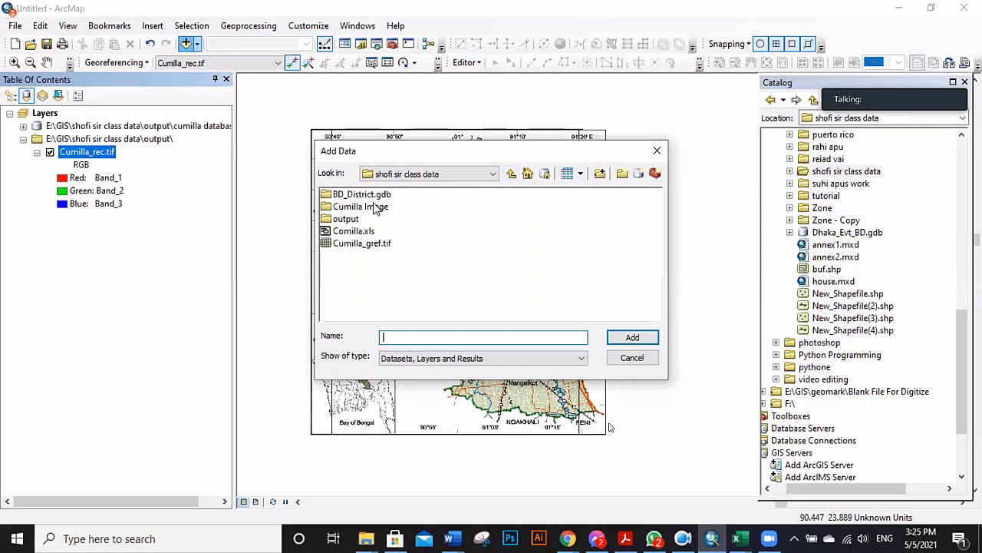
double_click(373, 207)
click(355, 197)
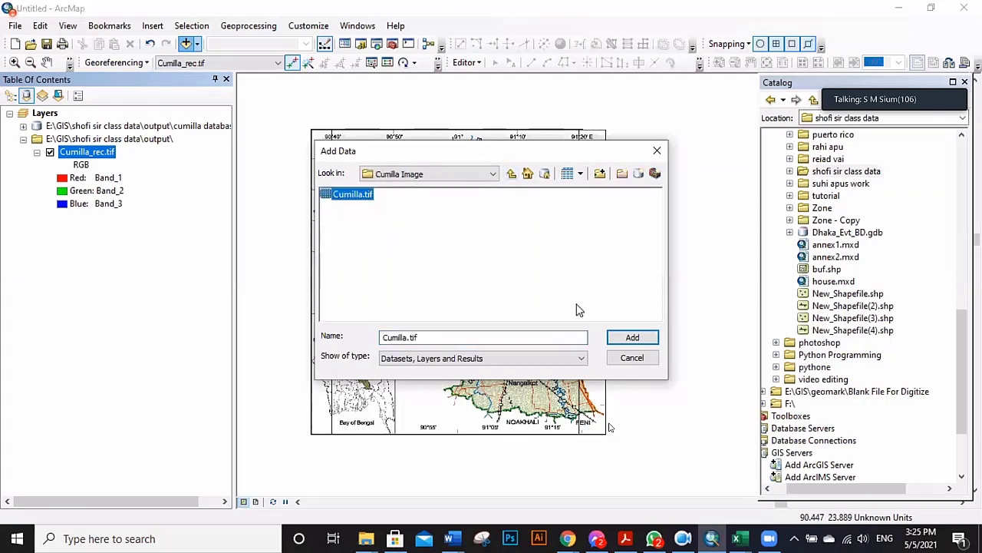
click(631, 338)
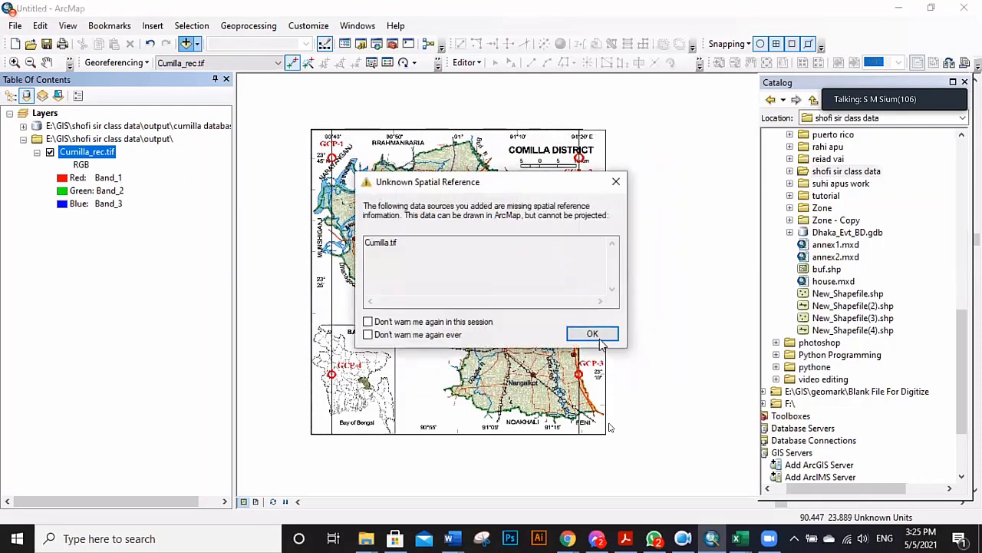
key(Return)
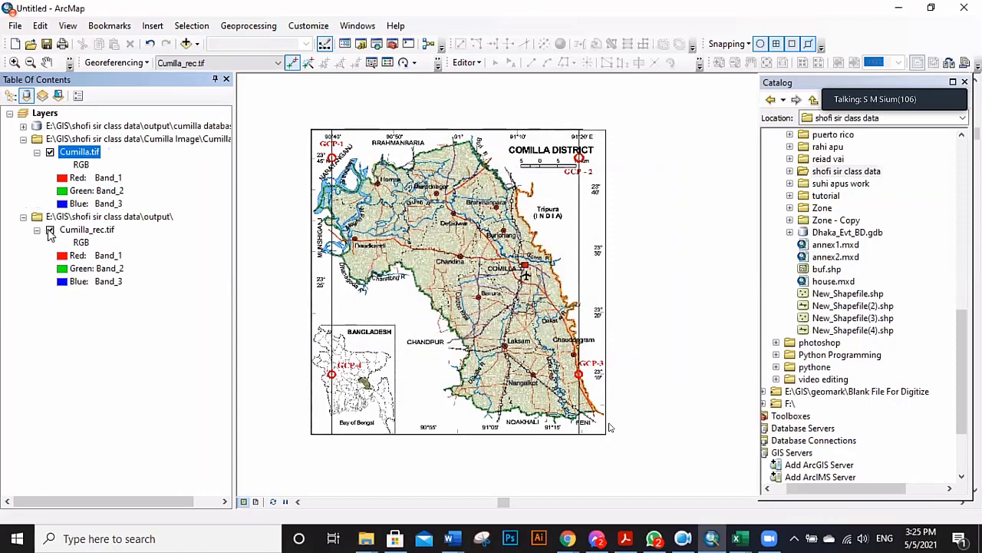
Zoom the map display to the Cumilla.tif layer.
right_click(86, 156)
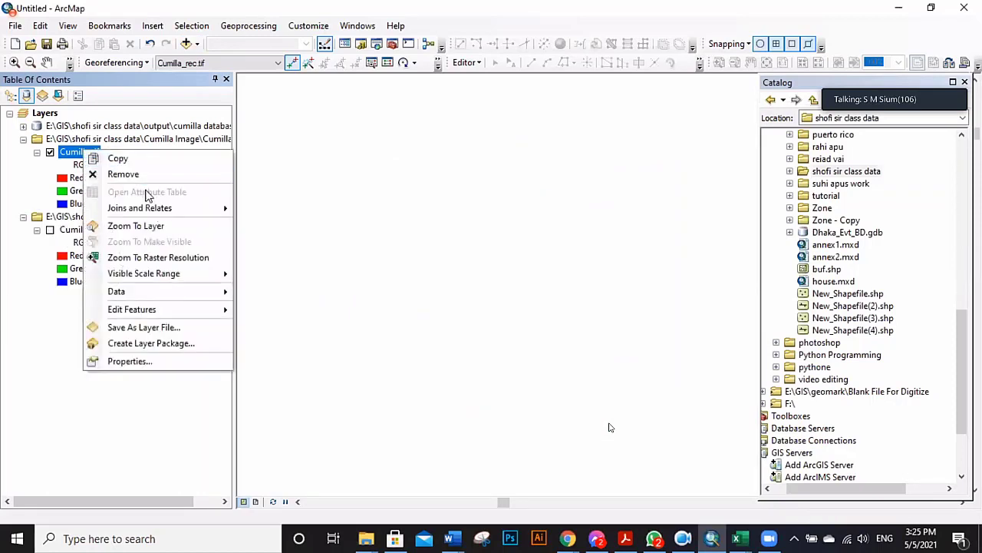
click(161, 228)
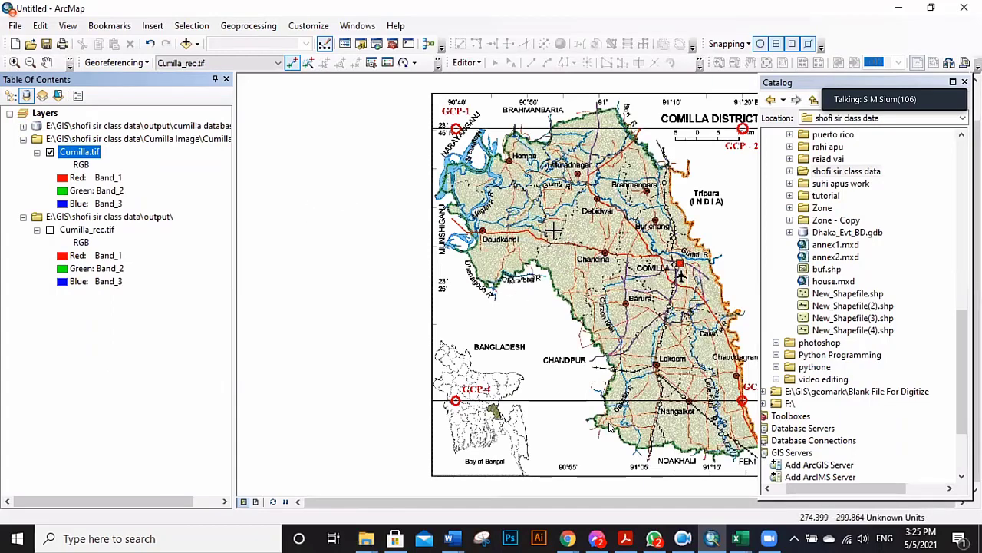
scroll(353, 196, down, 2)
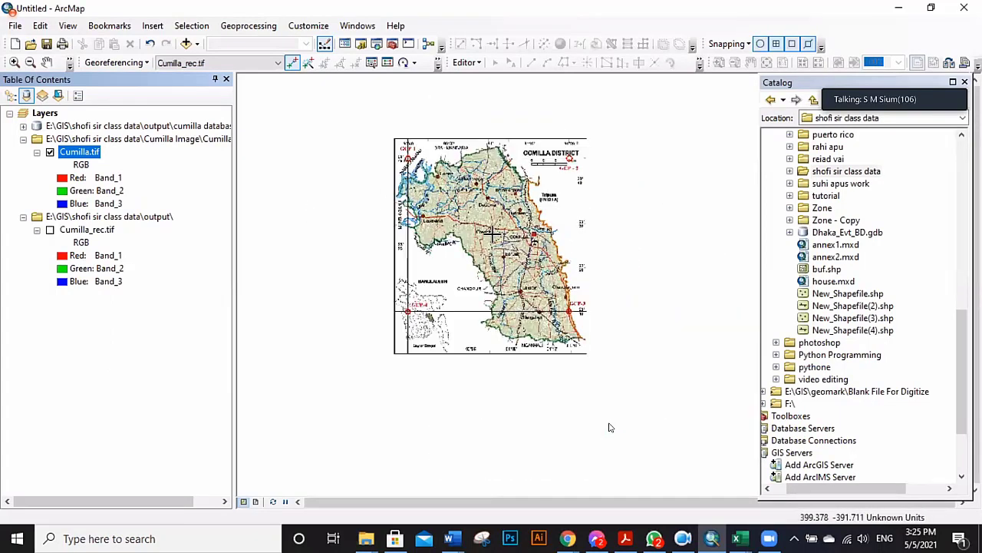
scroll(491, 234, up, 2)
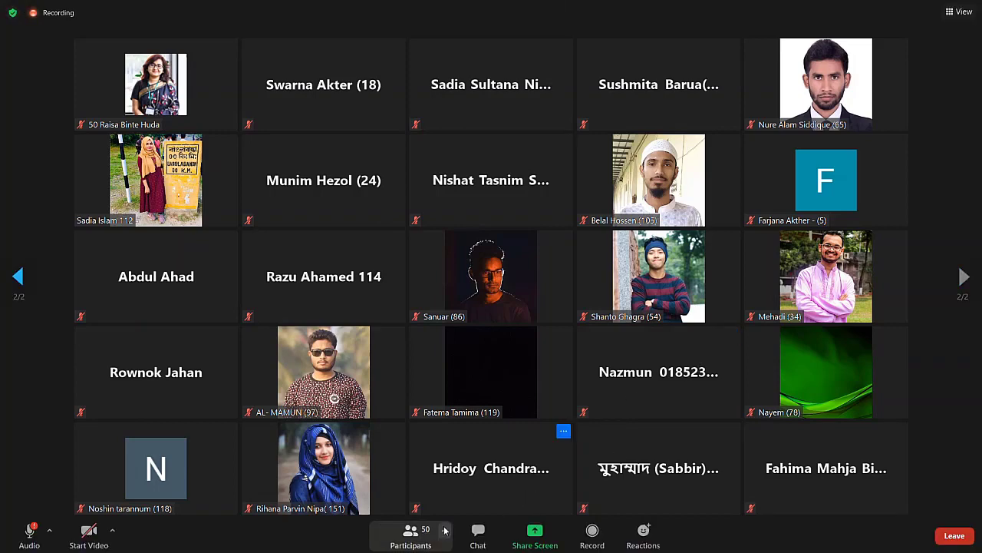
Browse the meeting participants list, then close it.
click(410, 533)
scroll(489, 288, down, 15)
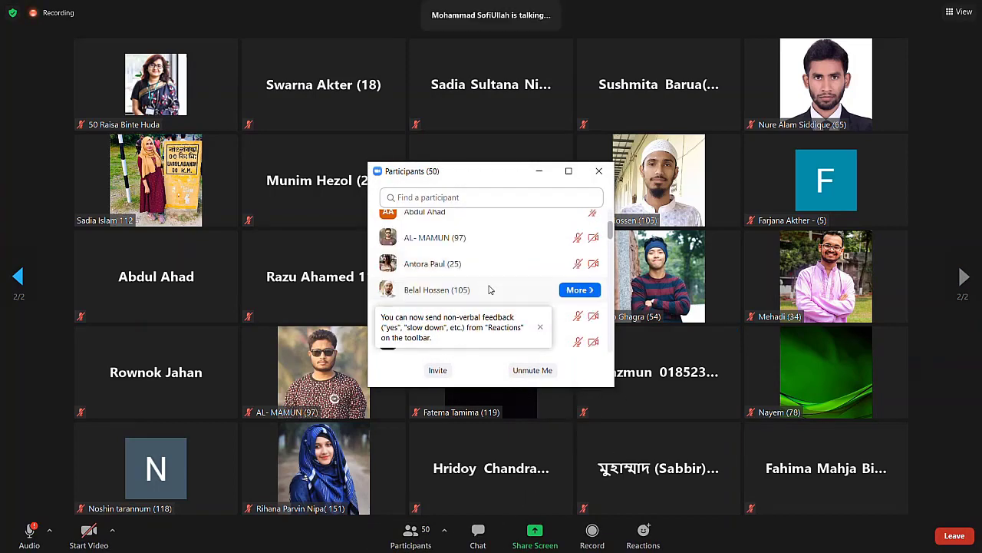
scroll(489, 288, down, 15)
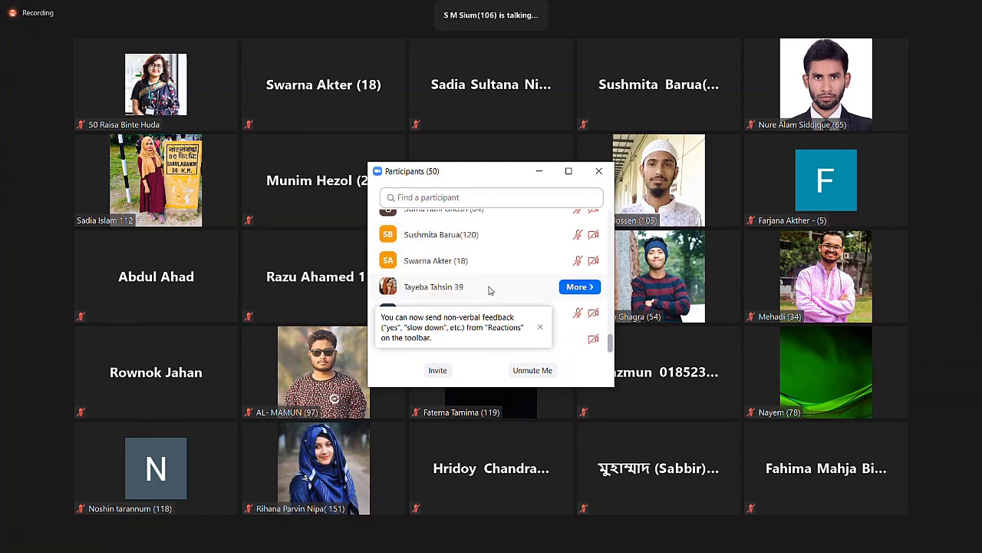
scroll(488, 290, up, 10)
scroll(489, 289, up, 10)
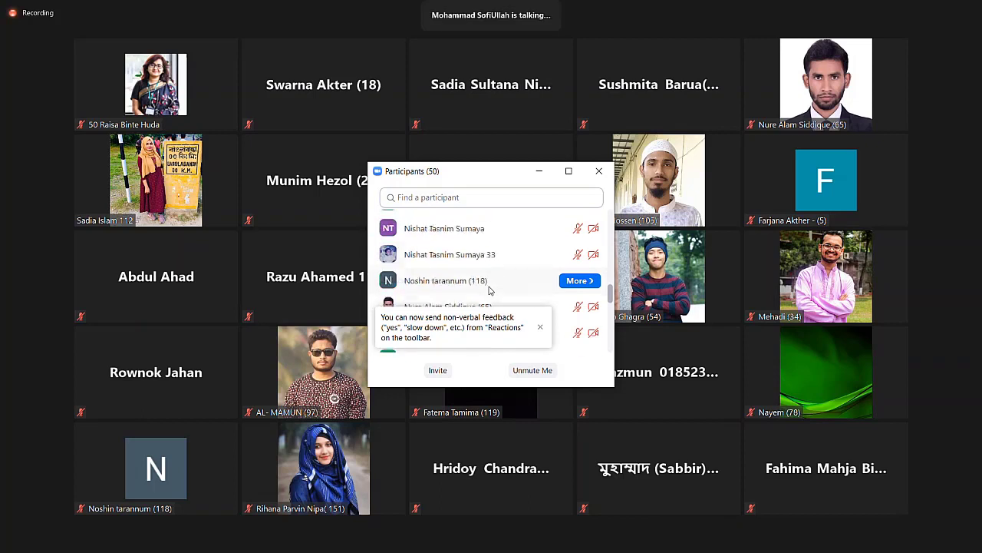
scroll(493, 290, up, 5)
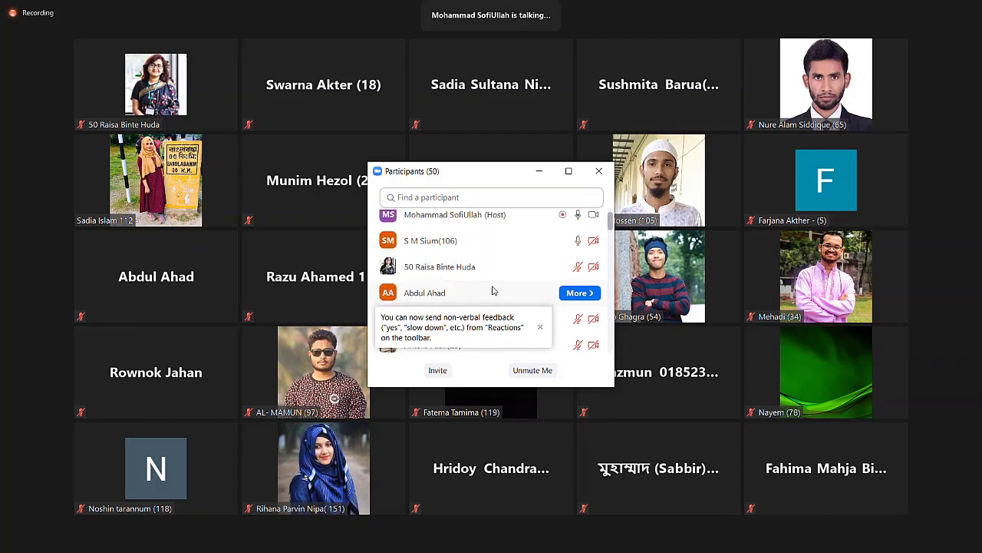
scroll(495, 288, down, 10)
scroll(496, 286, down, 15)
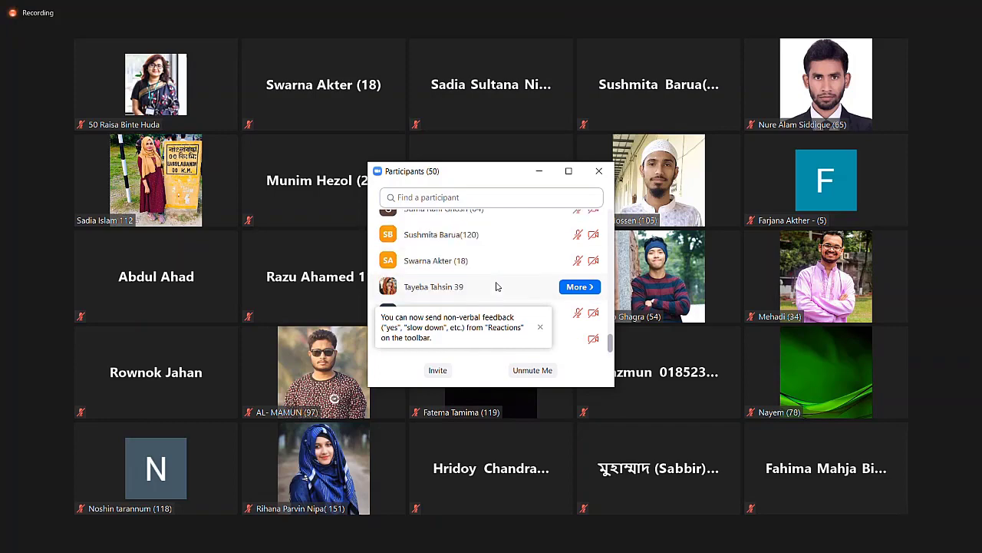
click(599, 171)
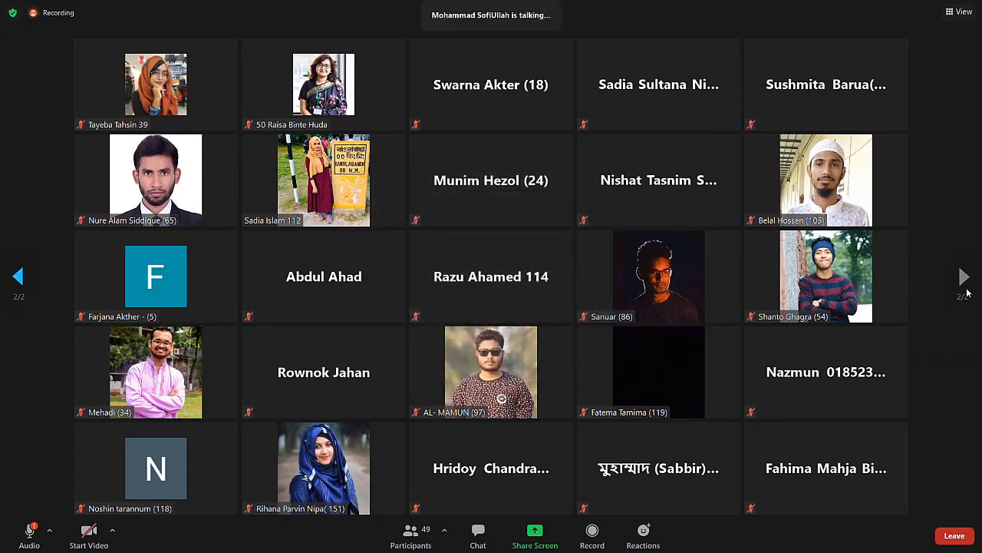
Page through the participant video gallery, then switch the meeting to Speaker View.
click(18, 281)
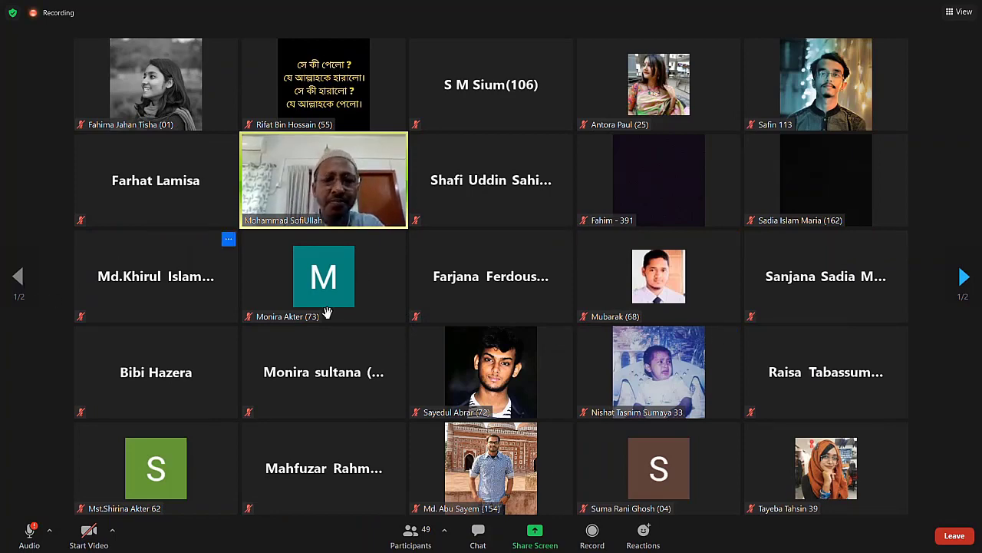
click(964, 277)
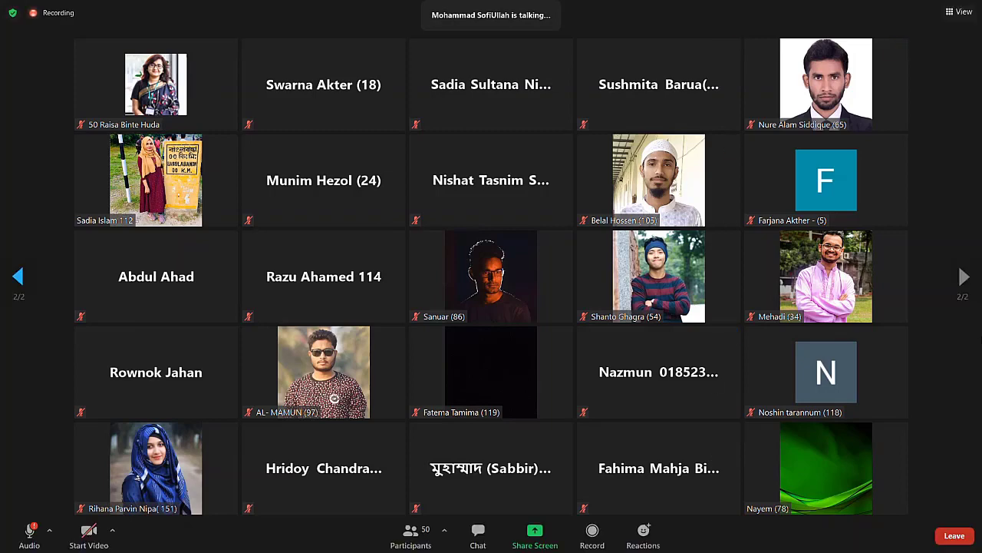
click(19, 277)
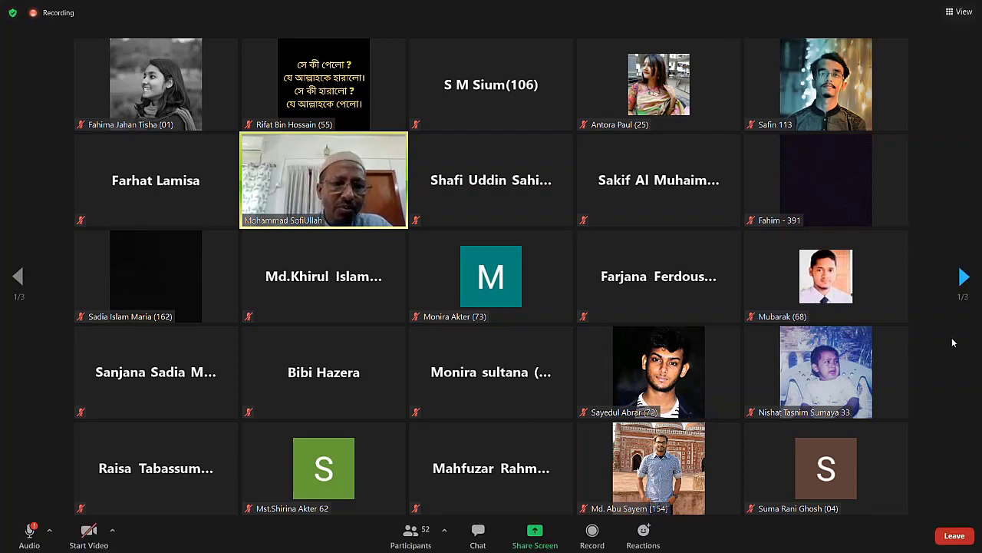
click(964, 282)
click(964, 289)
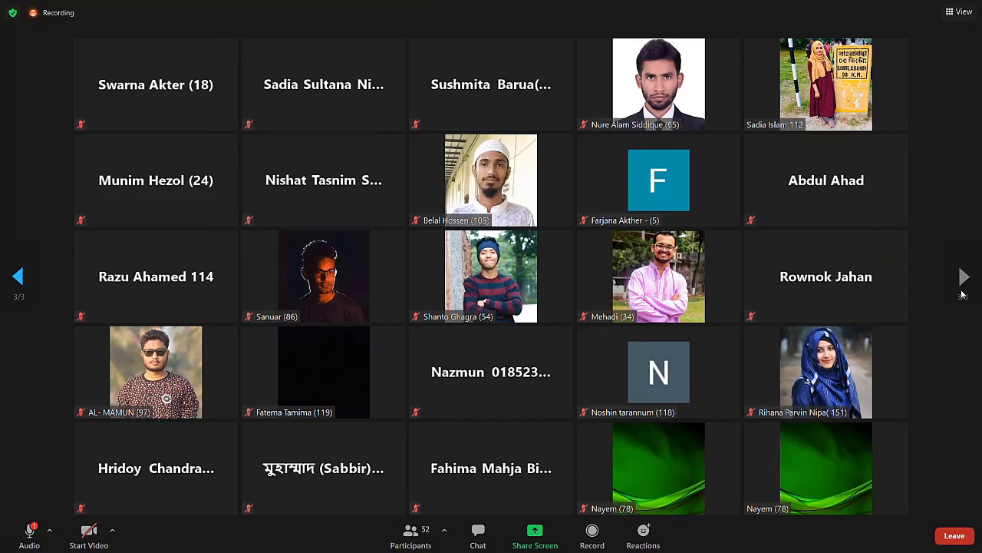
click(19, 286)
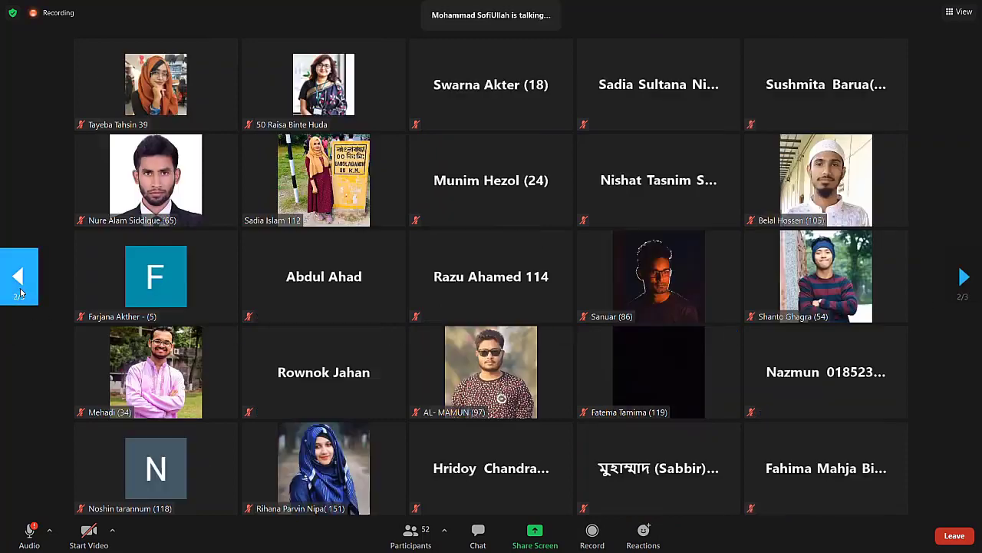
click(20, 288)
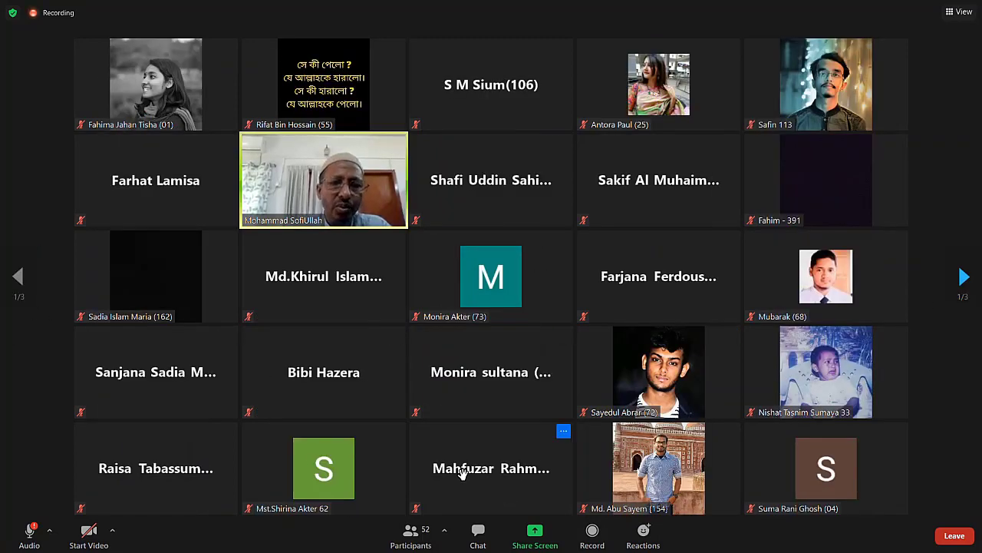
click(962, 17)
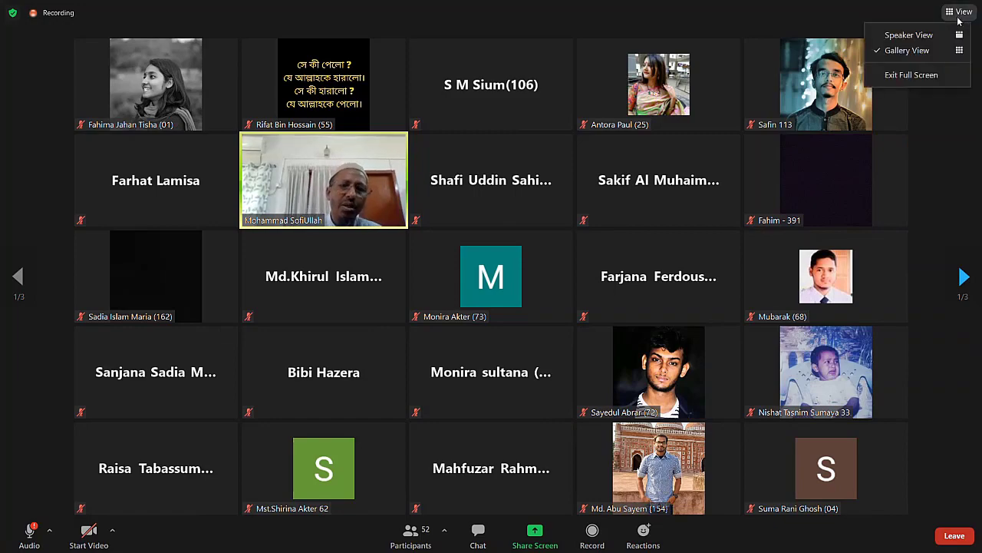
click(914, 37)
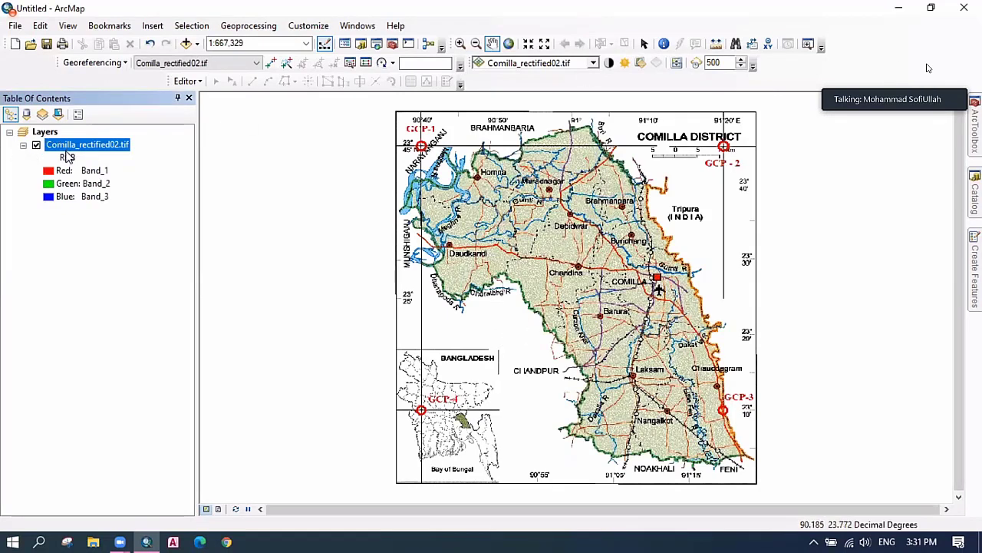
Select the Layers data frame, then open ArcMap's Insert menu.
click(45, 134)
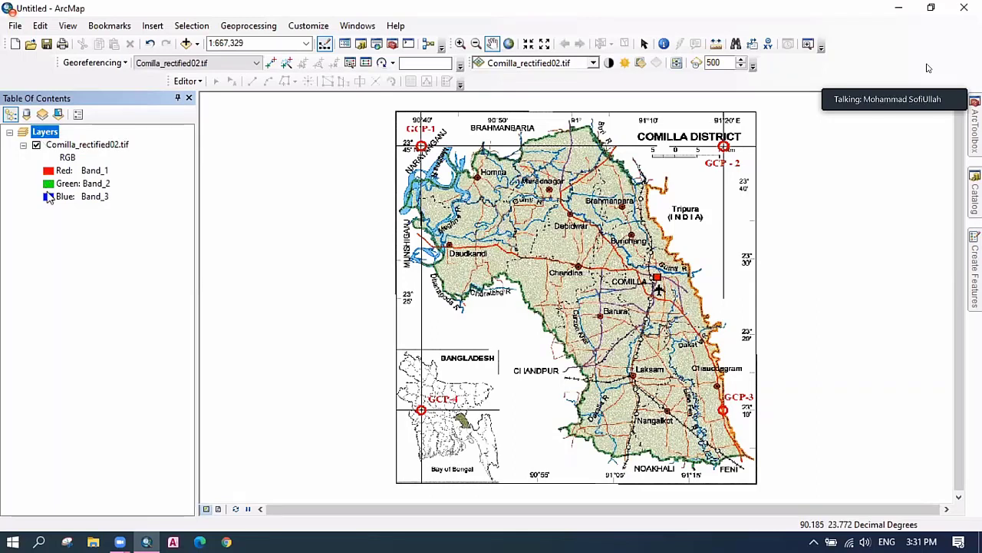
click(62, 224)
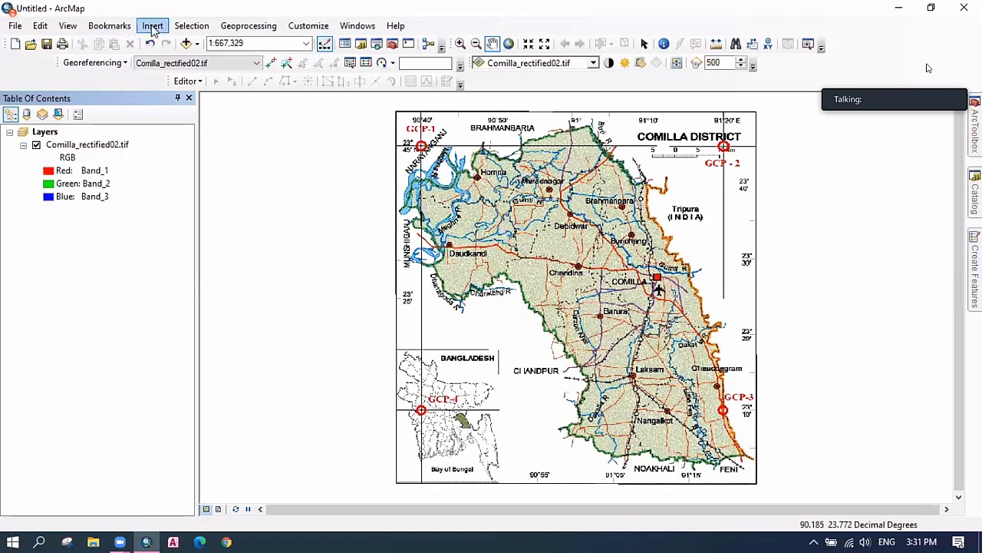
click(153, 26)
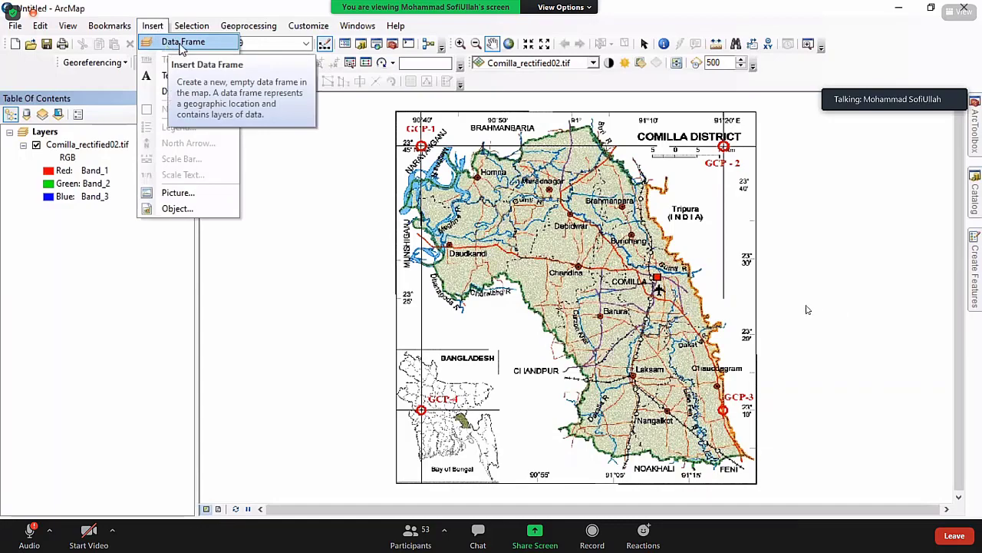
Leave full-screen meeting view, scroll the participants list, then return to full screen.
double_click(807, 310)
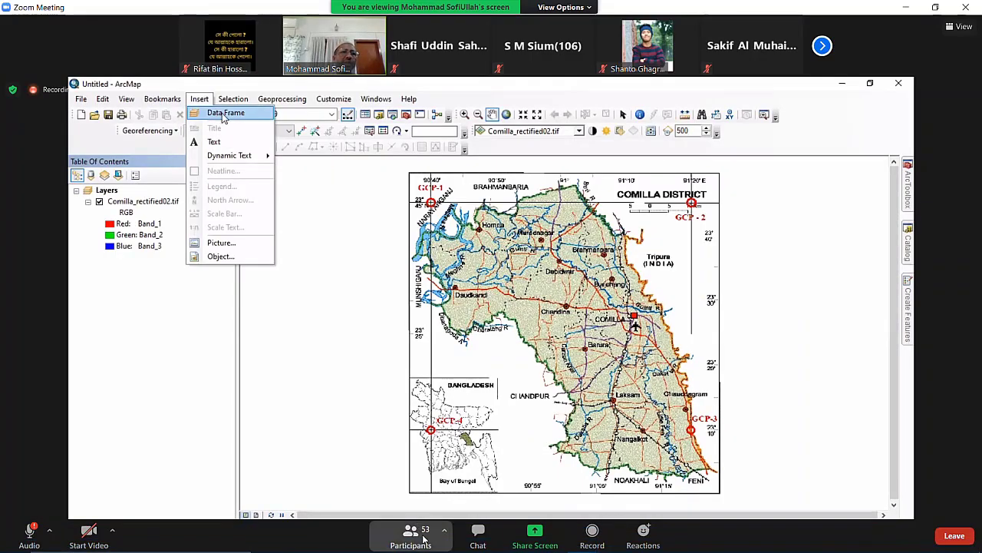
click(411, 528)
scroll(820, 374, up, 15)
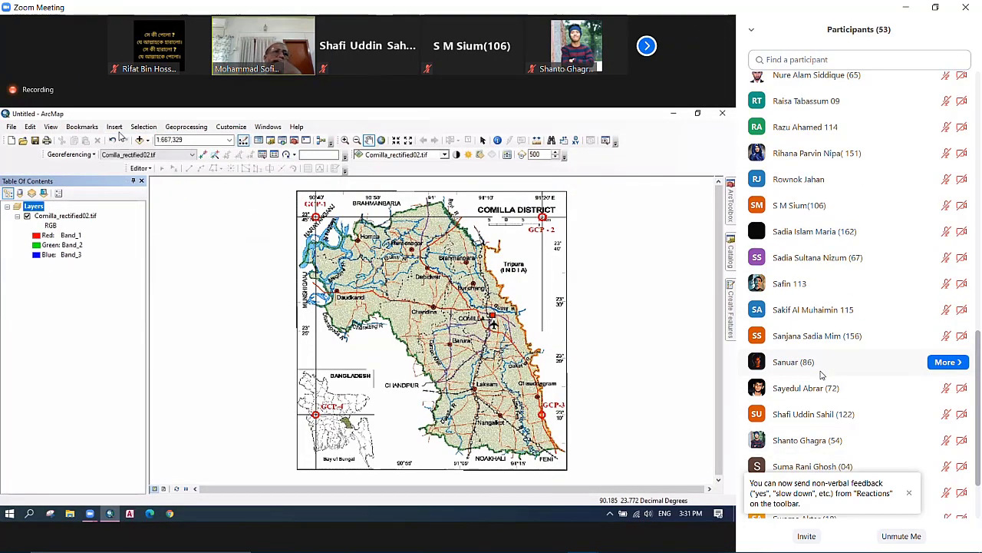
scroll(820, 374, up, 10)
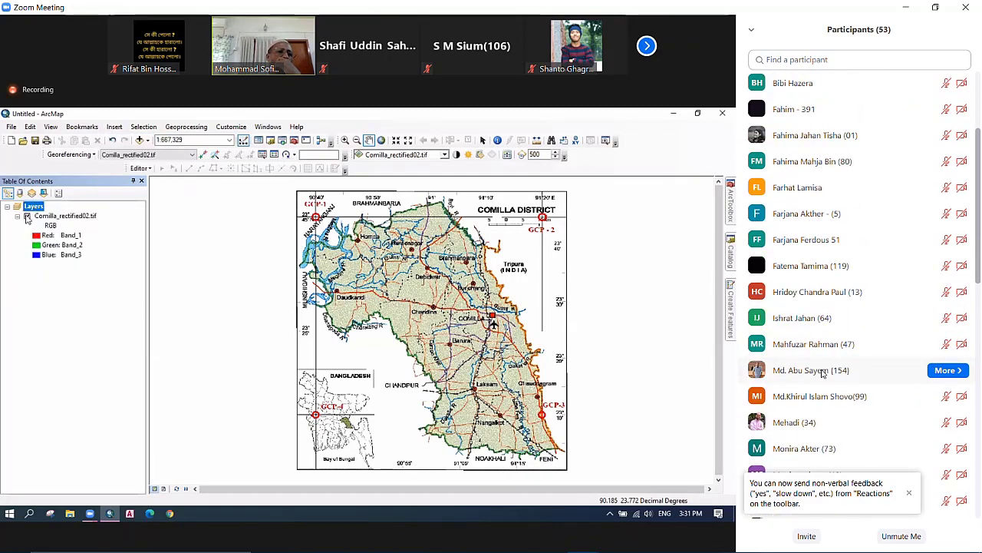
double_click(451, 355)
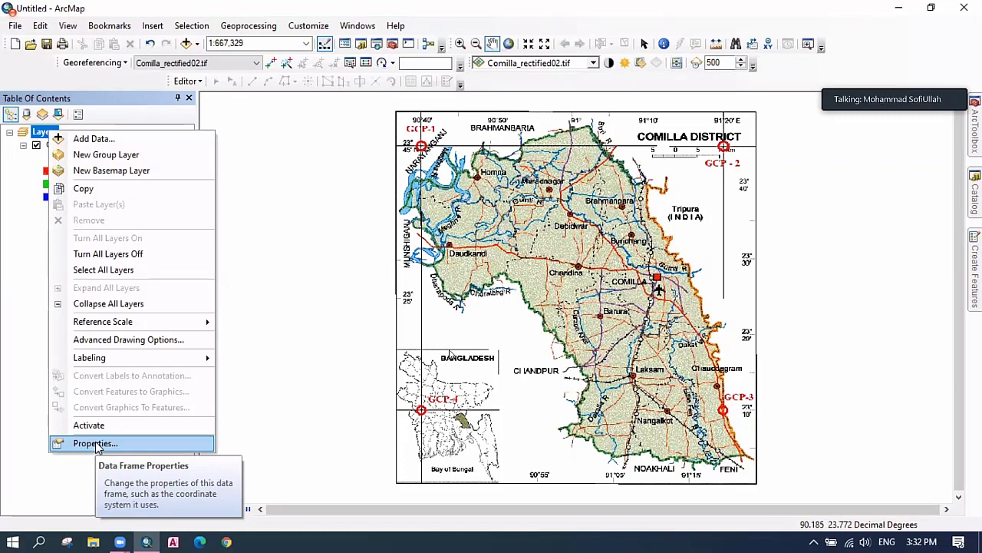
In Layers data frame properties, expand Projected Coordinate Systems to the UTM folder, then go to Chrome.
click(97, 446)
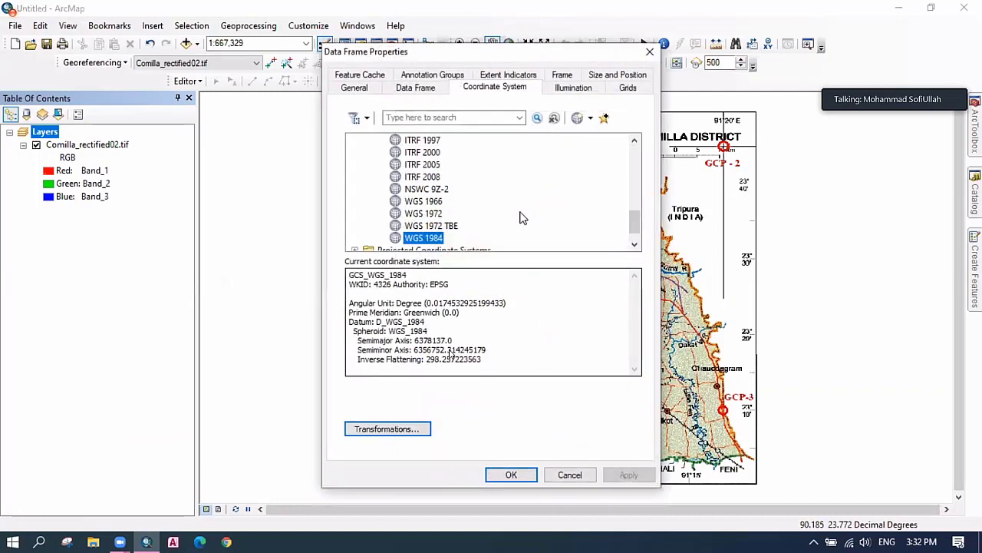
scroll(513, 241, up, 4)
scroll(514, 241, down, 2)
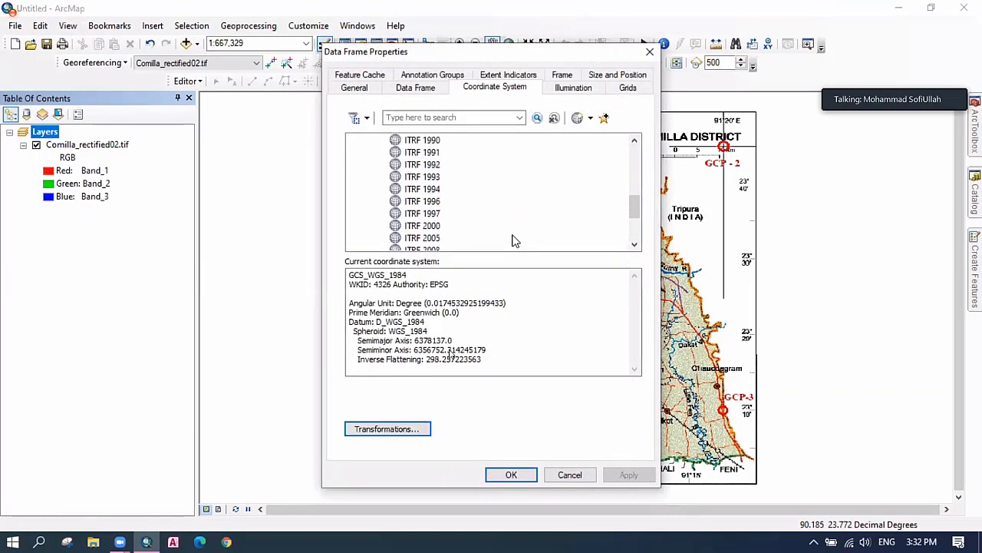
scroll(514, 241, down, 3)
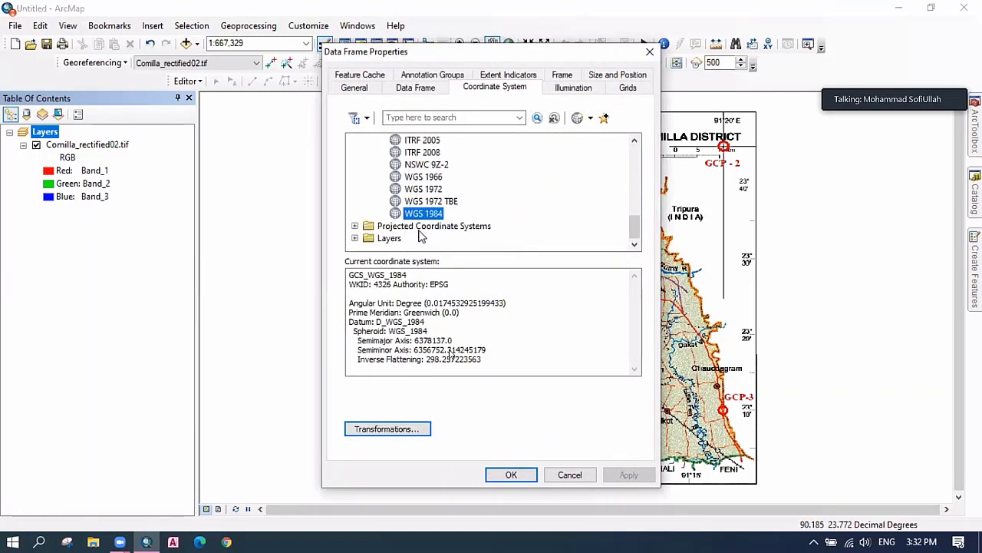
click(420, 229)
double_click(420, 229)
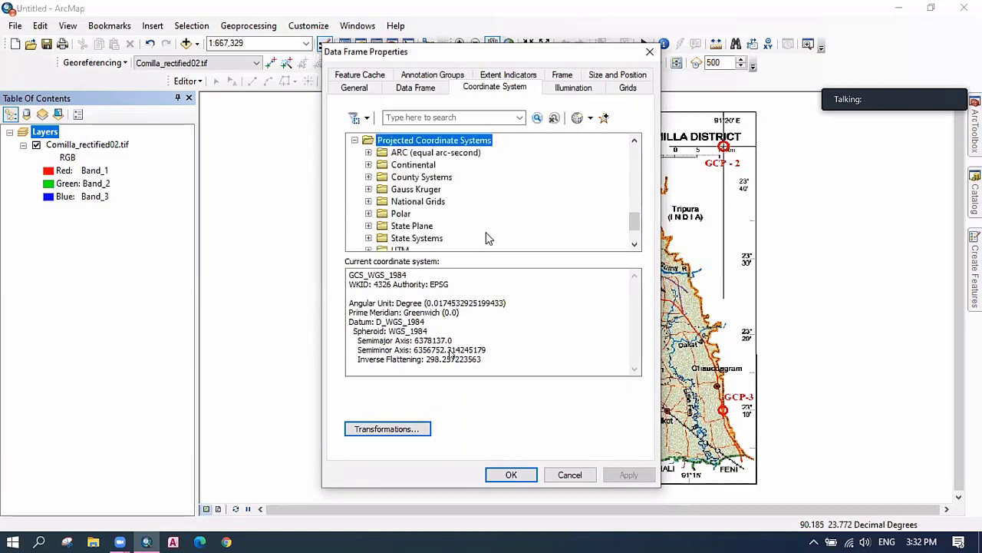
scroll(505, 234, down, 1)
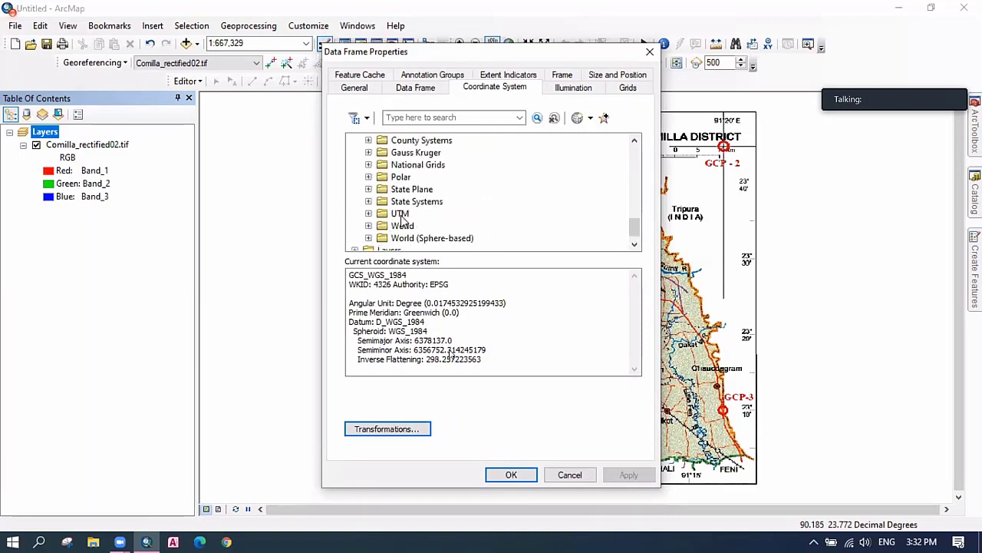
scroll(490, 194, up, 1)
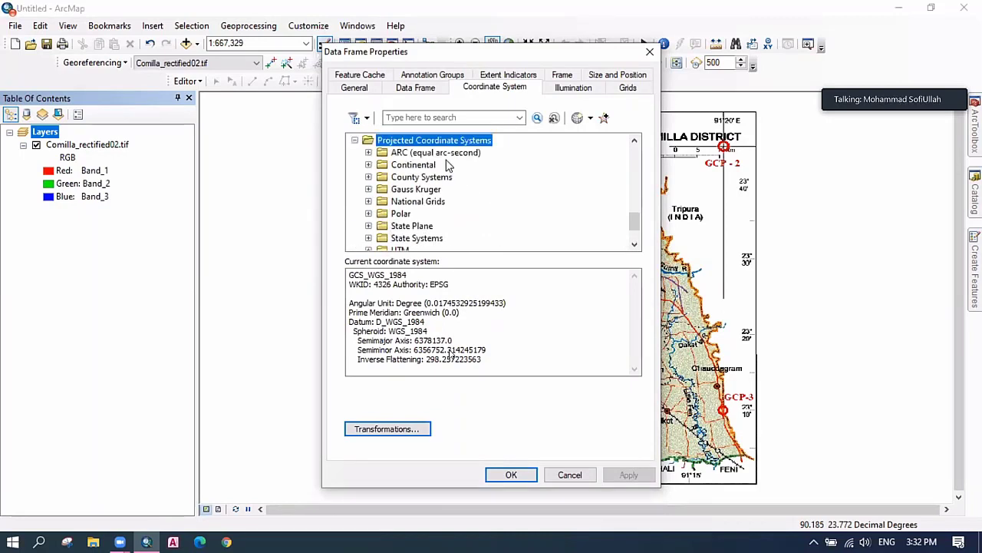
scroll(451, 251, down, 1)
click(397, 215)
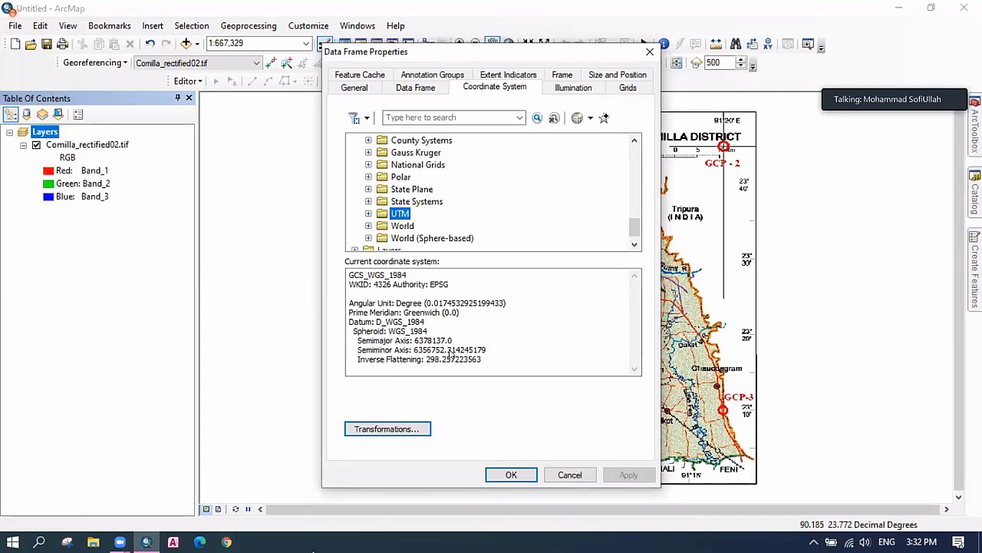
click(226, 542)
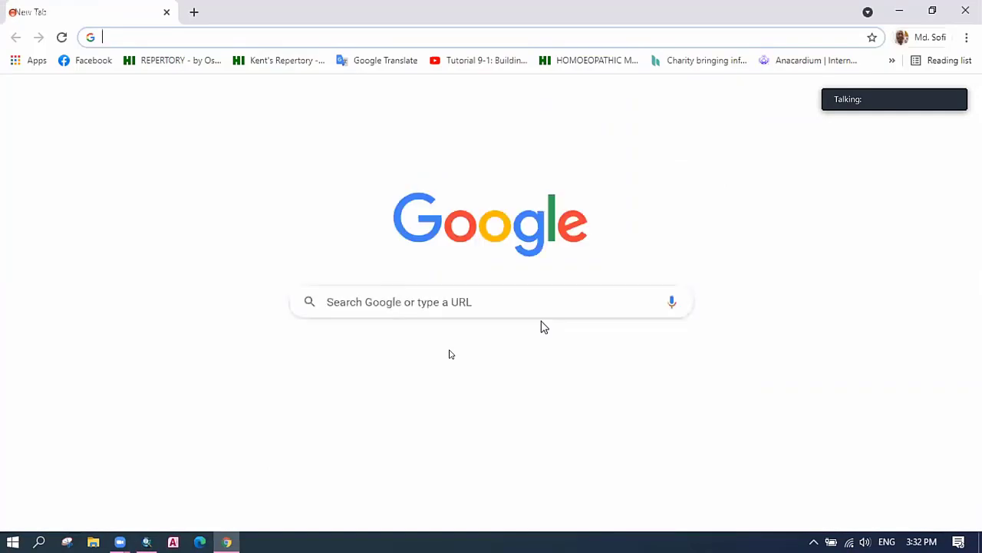
Search Google for 'utm zone', correcting the misspelled query.
click(390, 306)
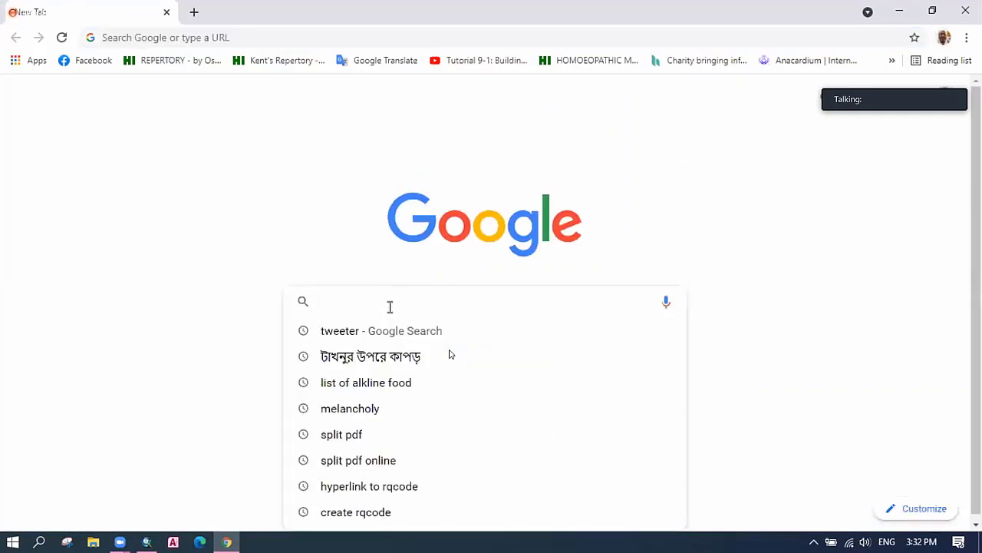
text(utm zom)
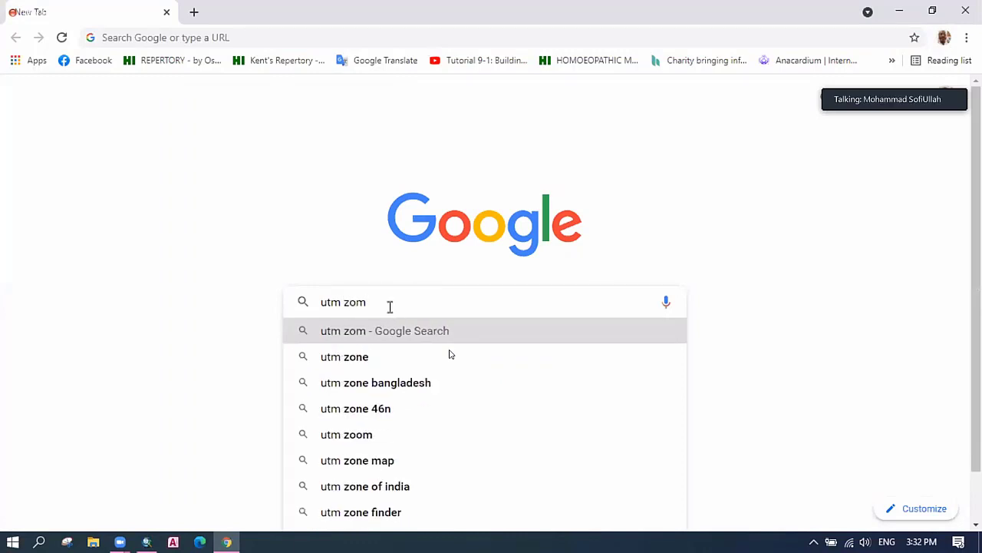
key(Return)
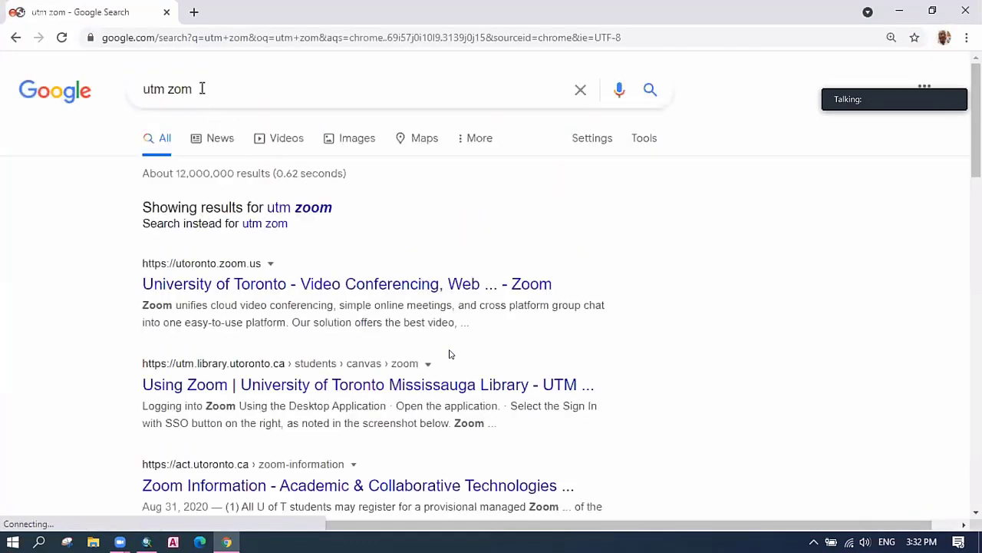
click(202, 88)
key(BackSpace)
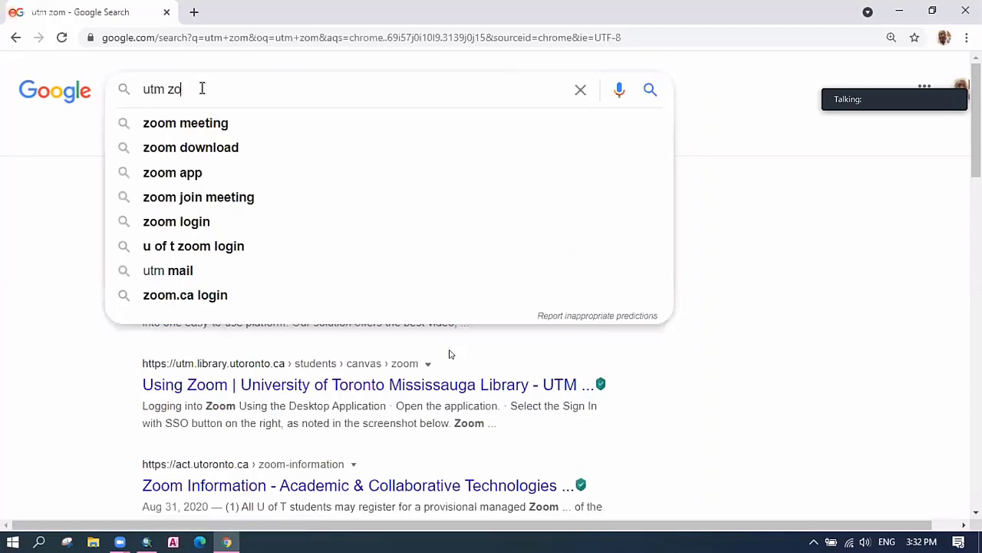
text(ne)
key(Return)
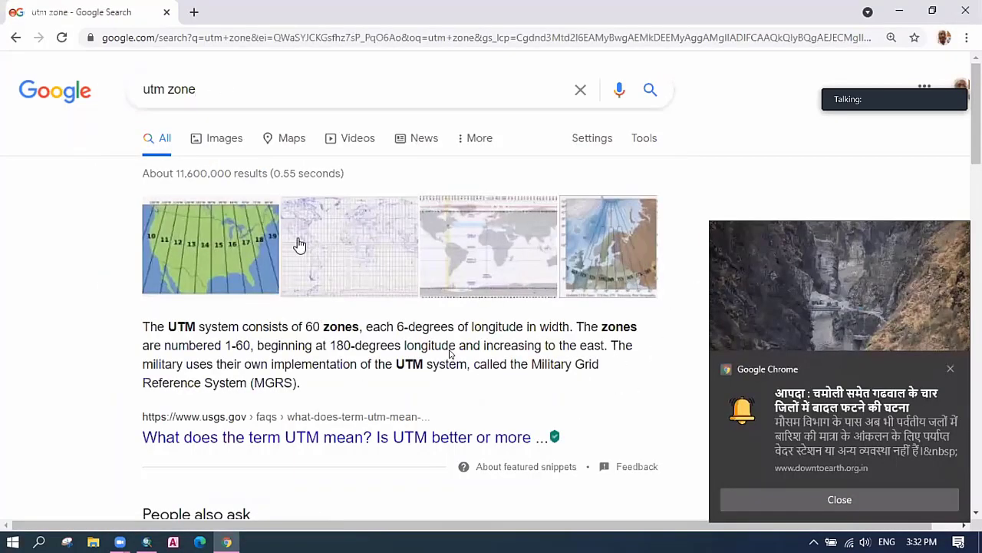
In Google Images, preview and copy the UTM Zone Numbers world map image.
click(329, 254)
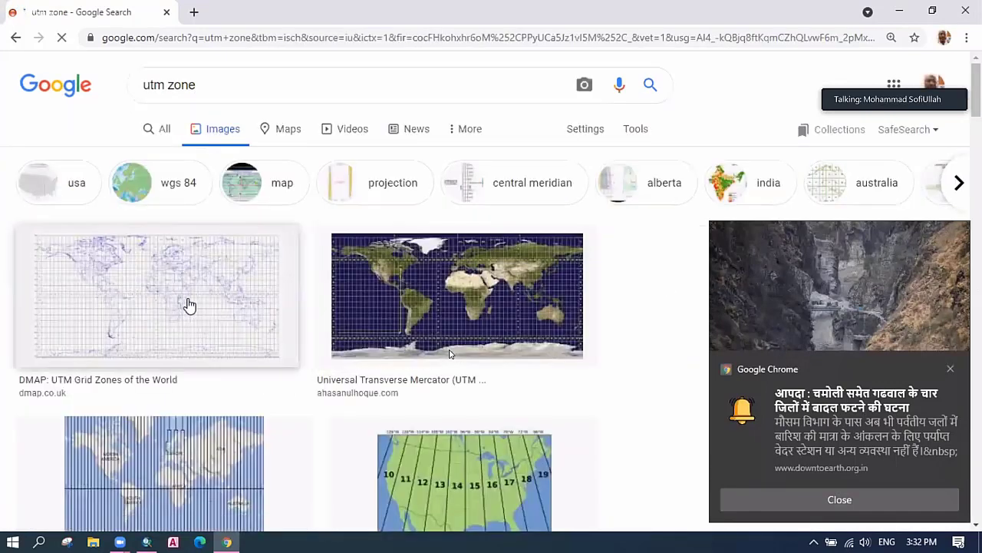
click(190, 304)
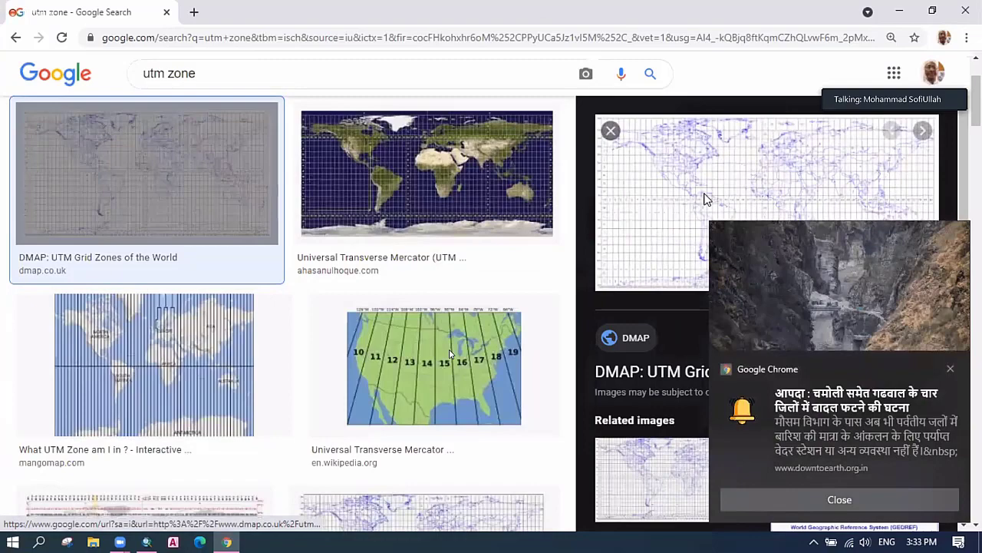
click(240, 212)
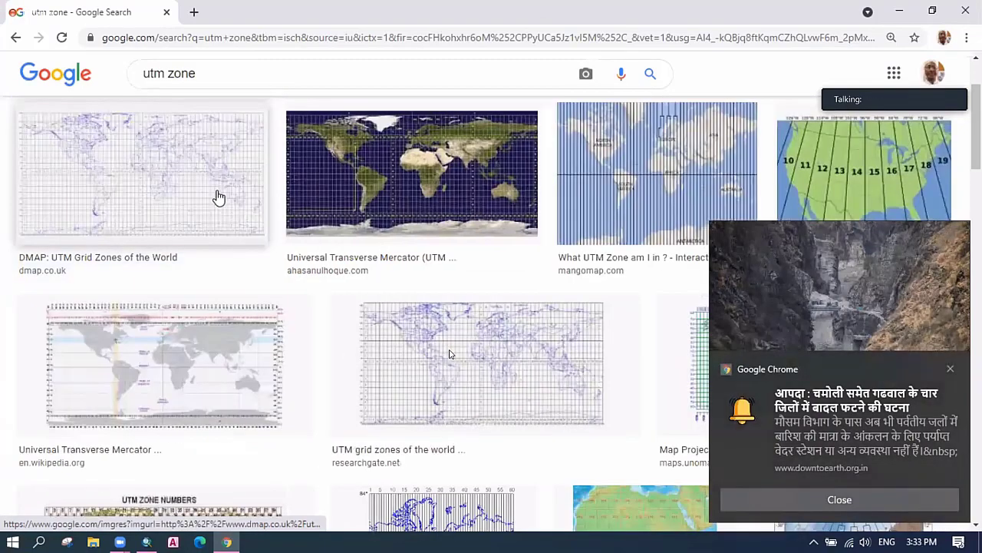
right_click(174, 149)
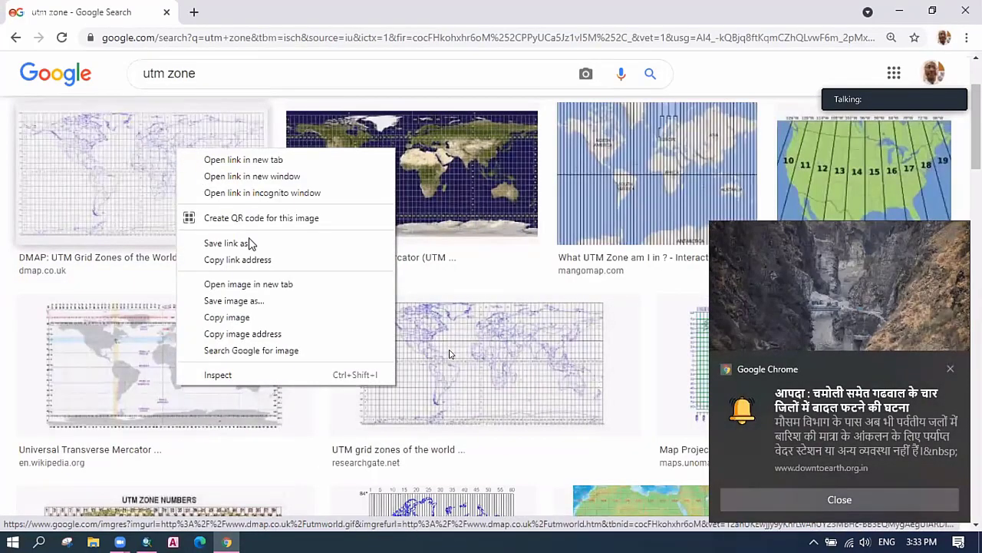
click(138, 201)
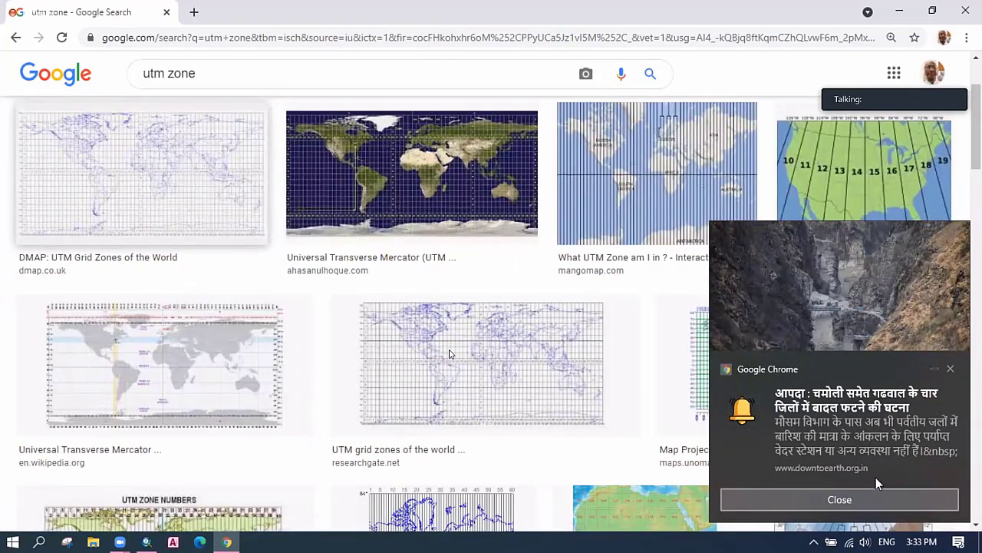
click(877, 498)
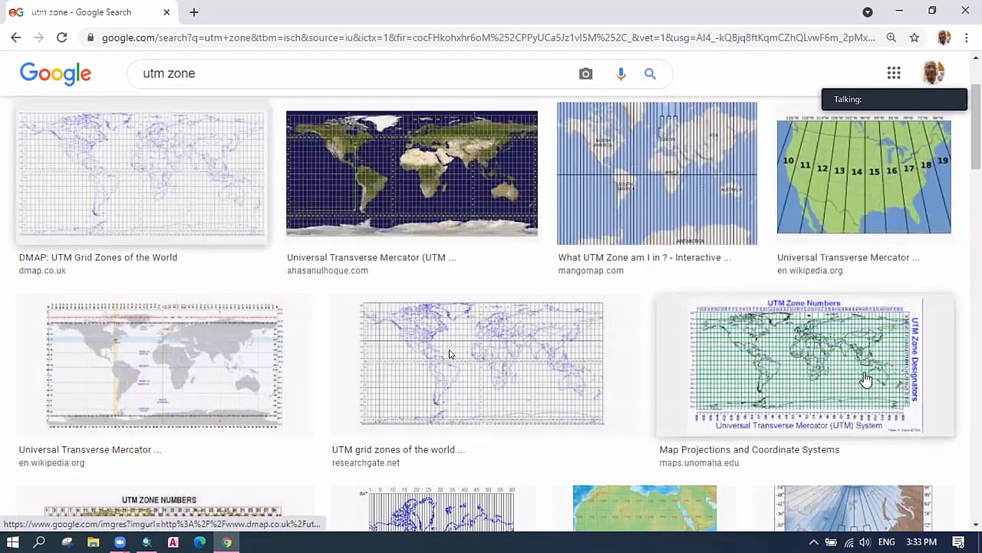
click(853, 380)
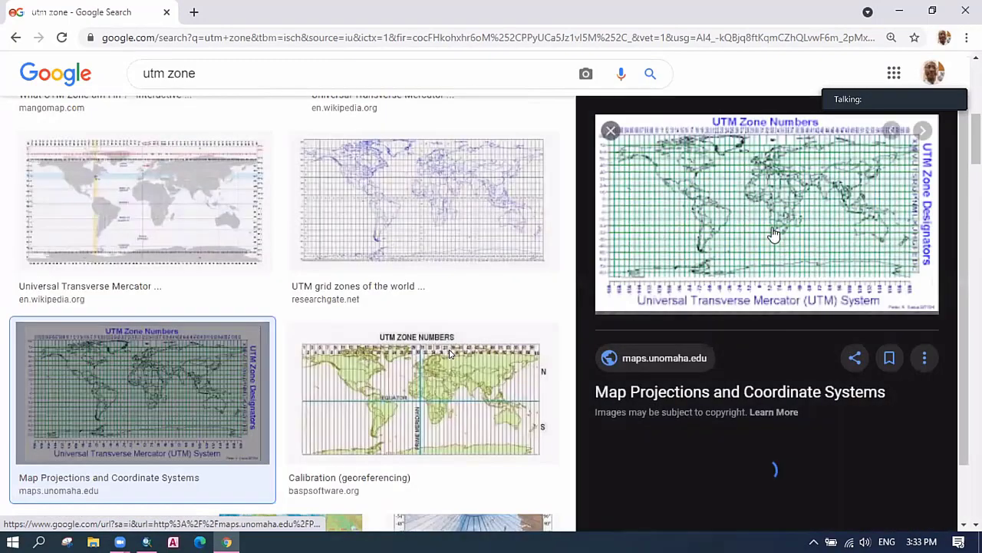
right_click(774, 234)
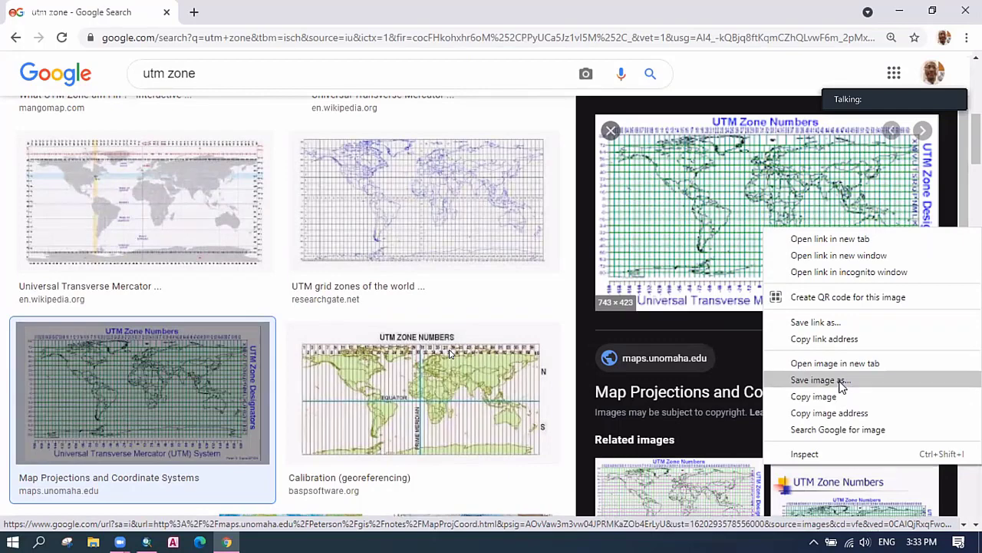
click(828, 400)
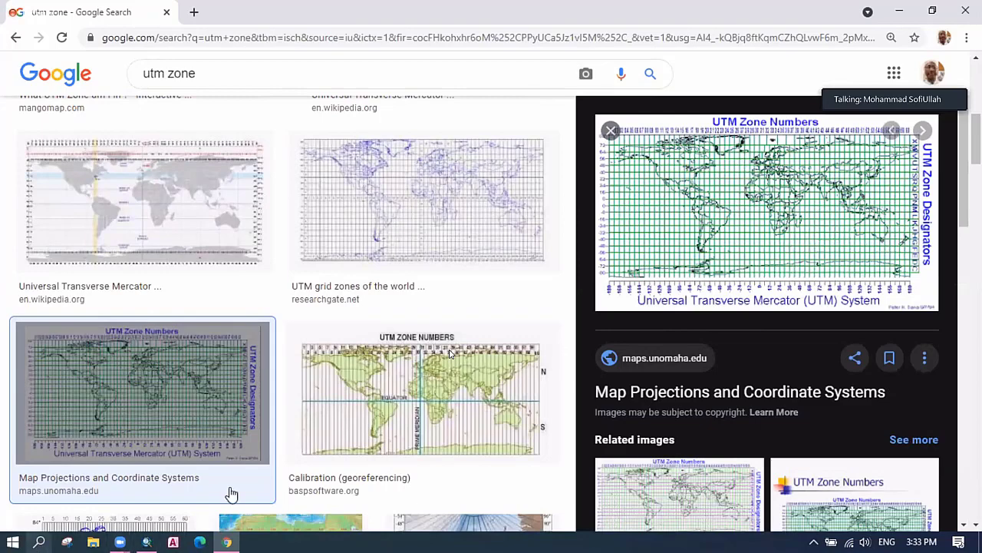
Open the image's source page and scroll to the UTM zone map over Eurasia.
click(750, 238)
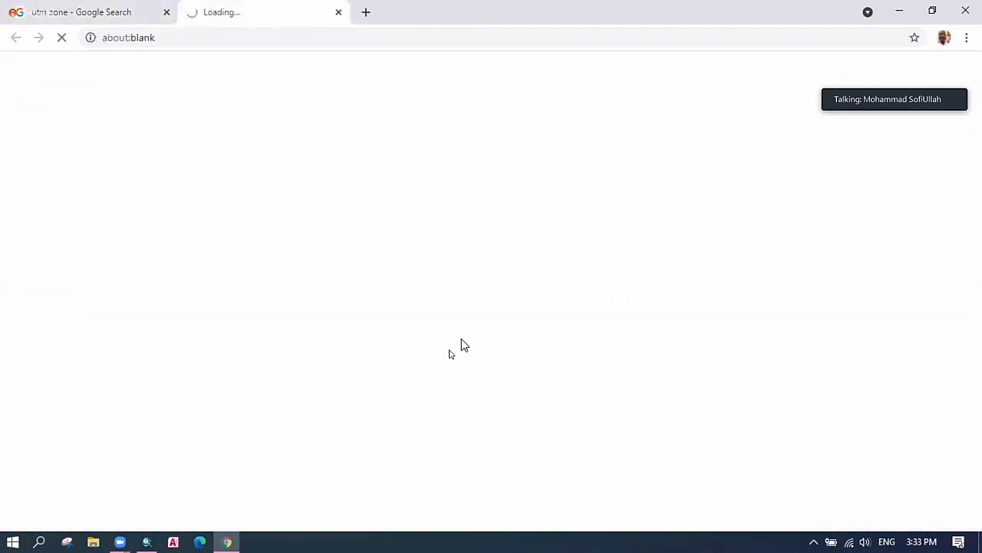
scroll(470, 352, down, 5)
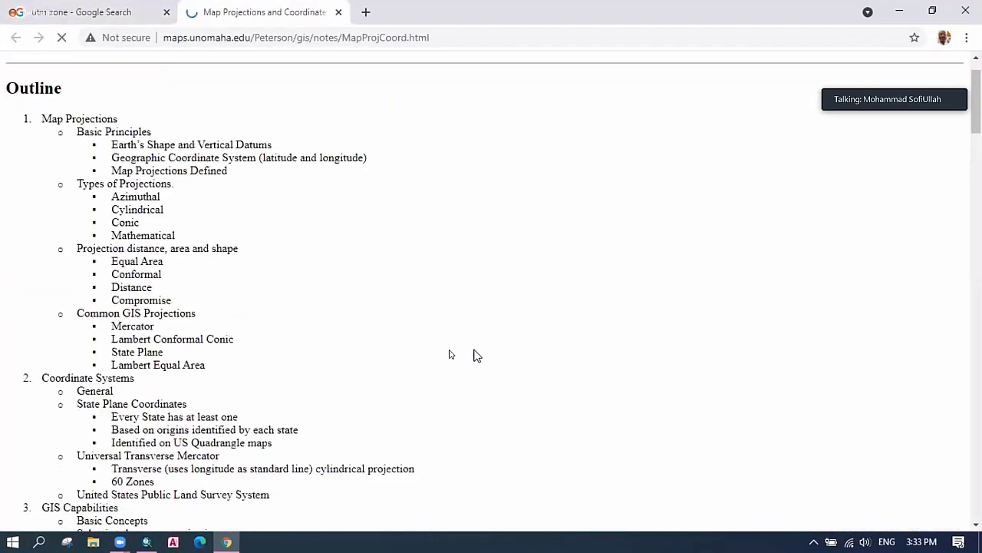
scroll(476, 354, down, 10)
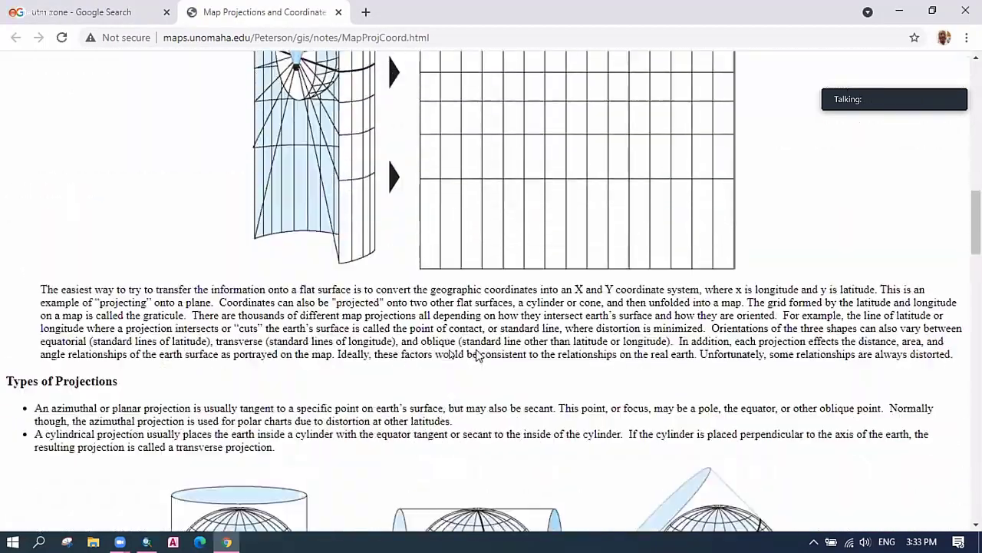
scroll(476, 354, down, 15)
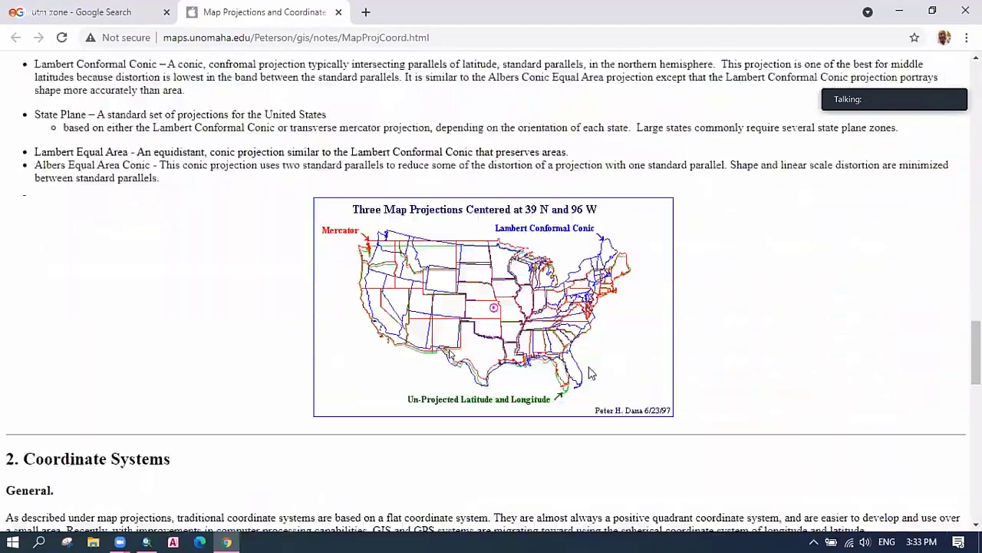
scroll(451, 354, down, 7)
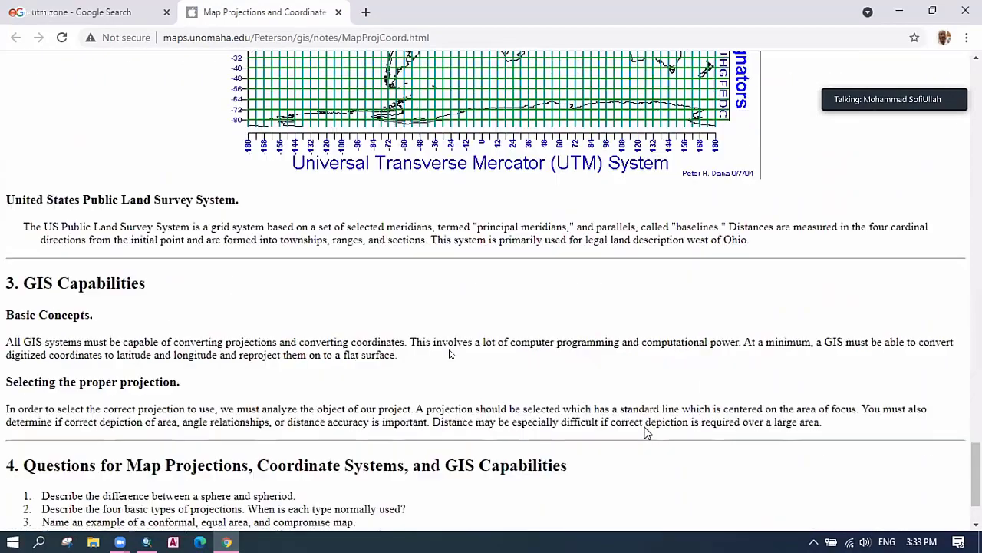
scroll(451, 354, up, 4)
ctrl+scroll(451, 354, up, 5)
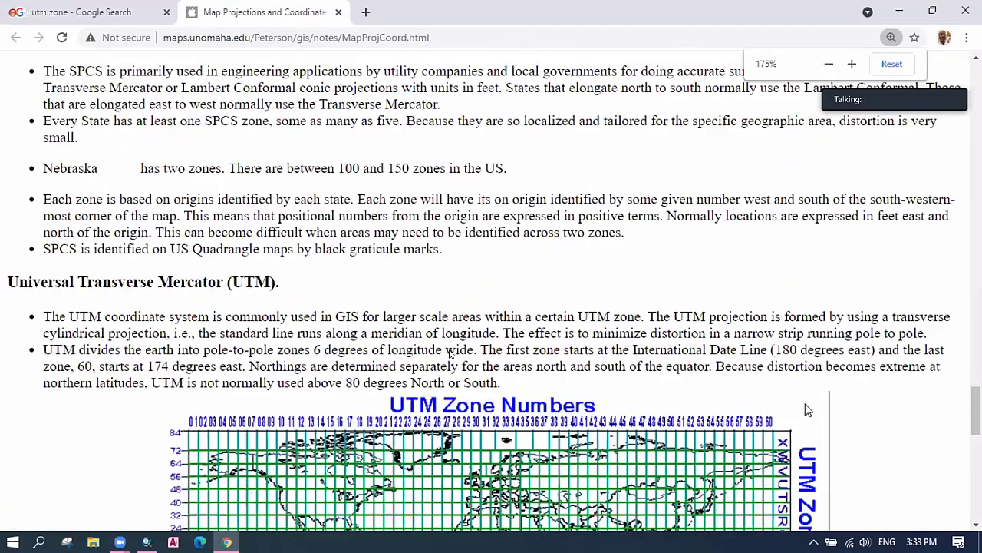
scroll(450, 354, down, 7)
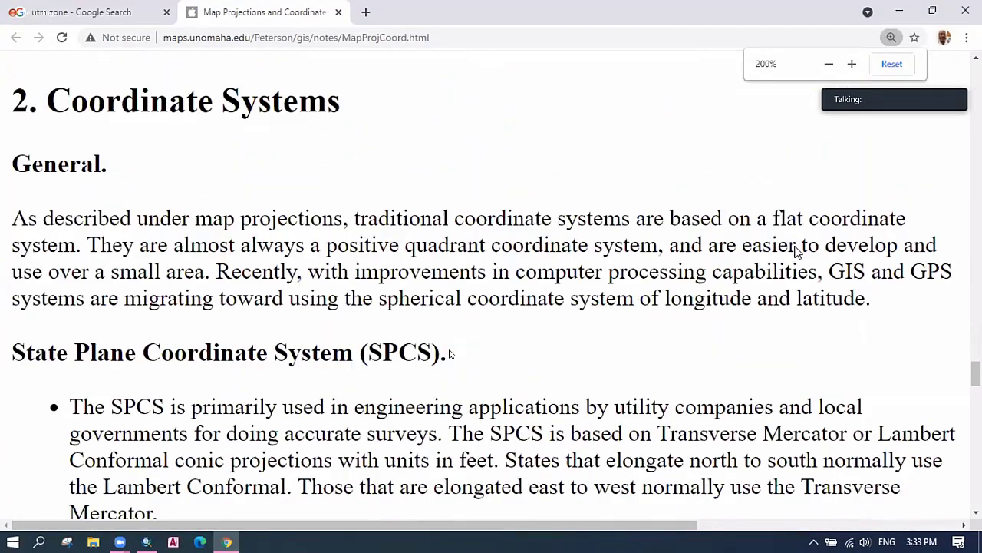
scroll(450, 354, down, 7)
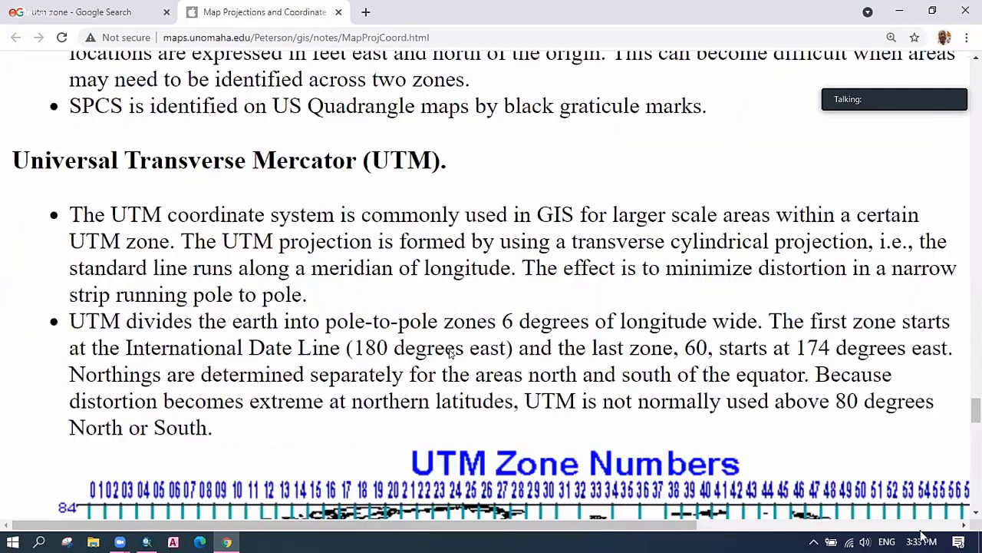
scroll(451, 354, down, 5)
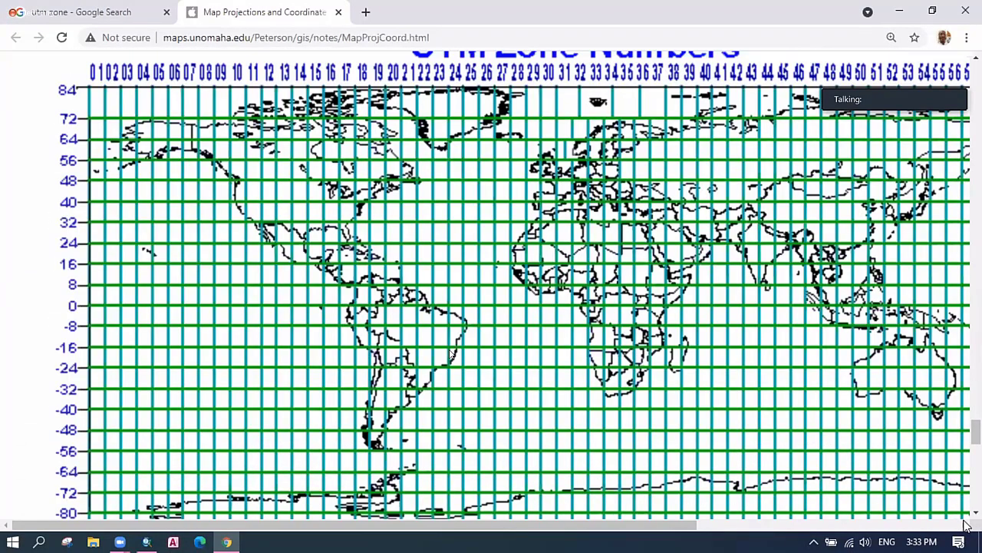
scroll(966, 522, right, 1)
scroll(913, 511, right, 2)
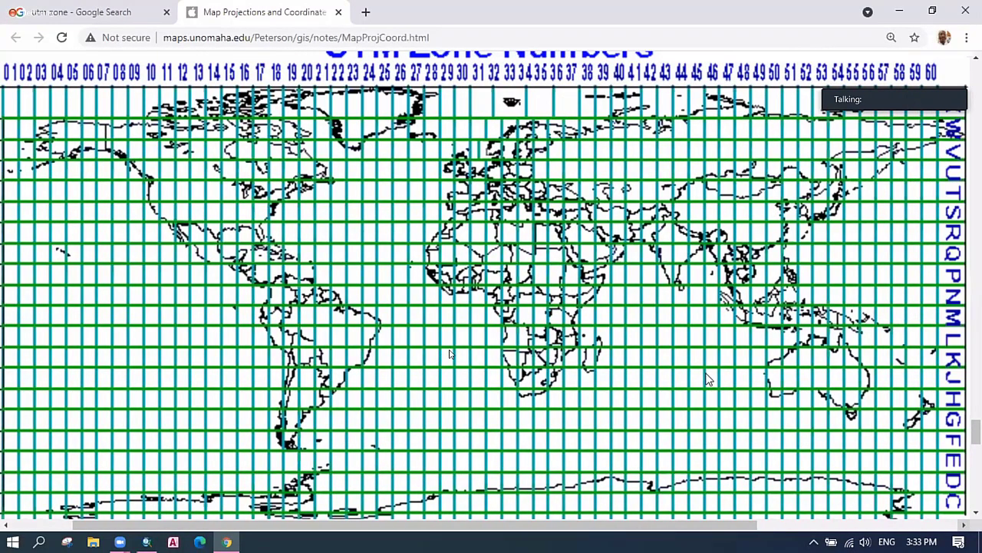
scroll(708, 378, right, 1)
scroll(739, 410, up, 5)
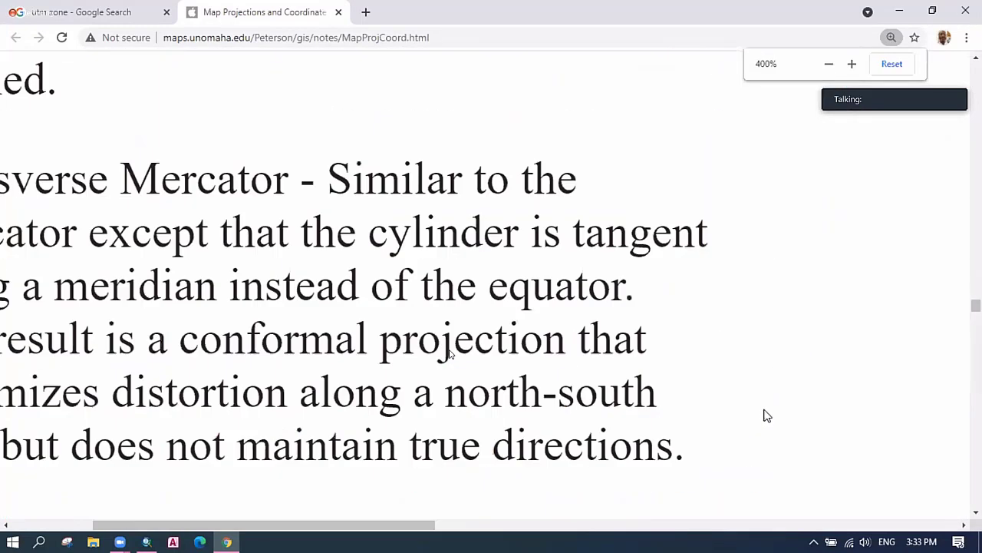
scroll(685, 415, down, 10)
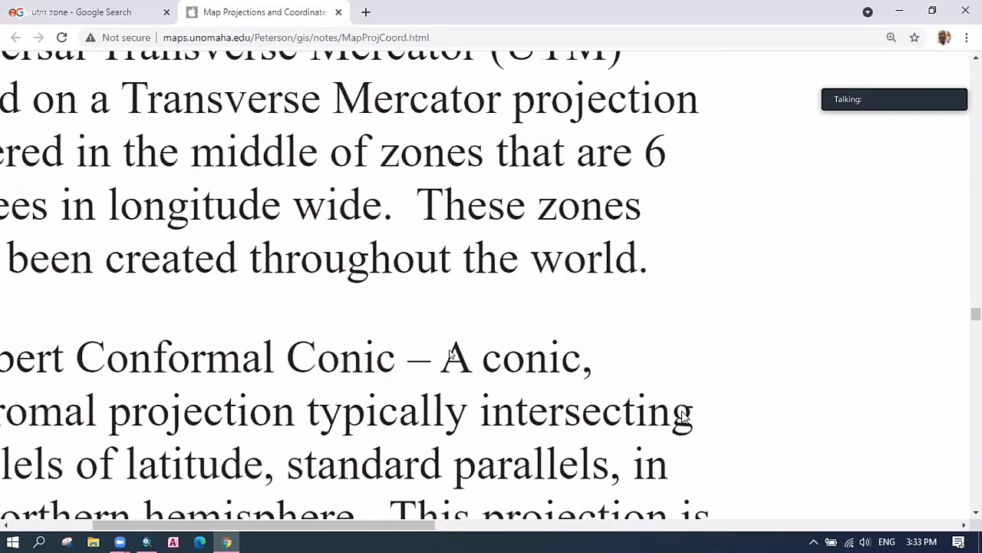
scroll(685, 417, down, 10)
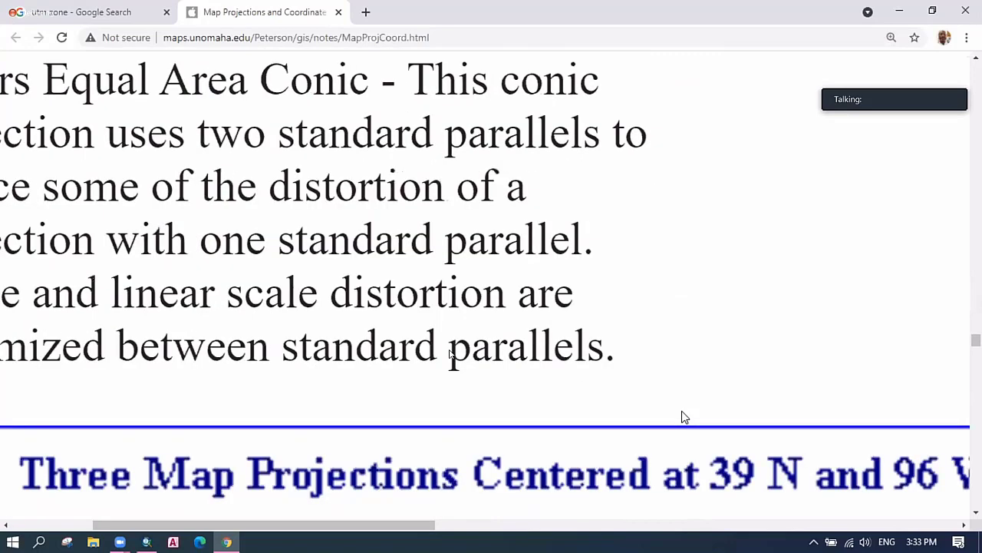
scroll(685, 416, down, 5)
scroll(685, 417, up, 1)
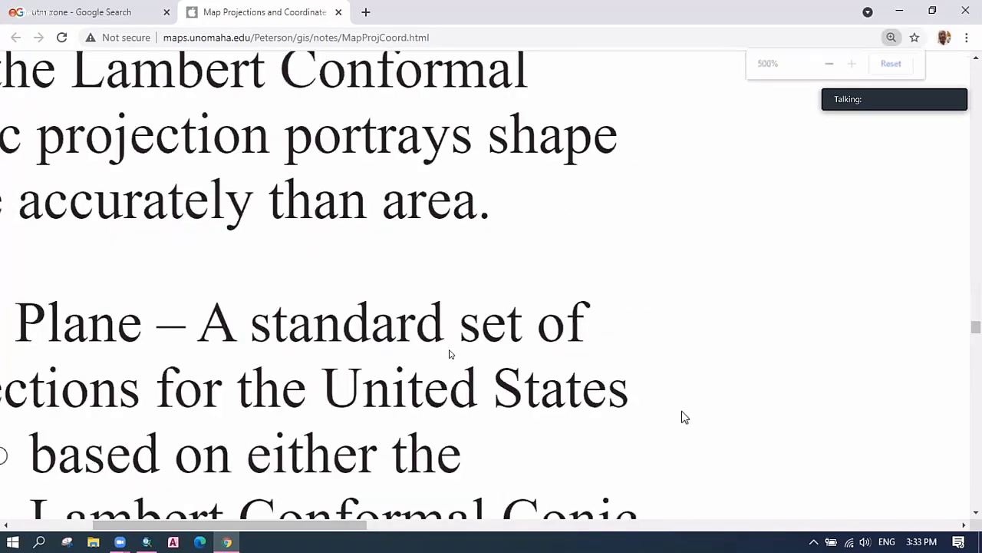
scroll(686, 417, down, 5)
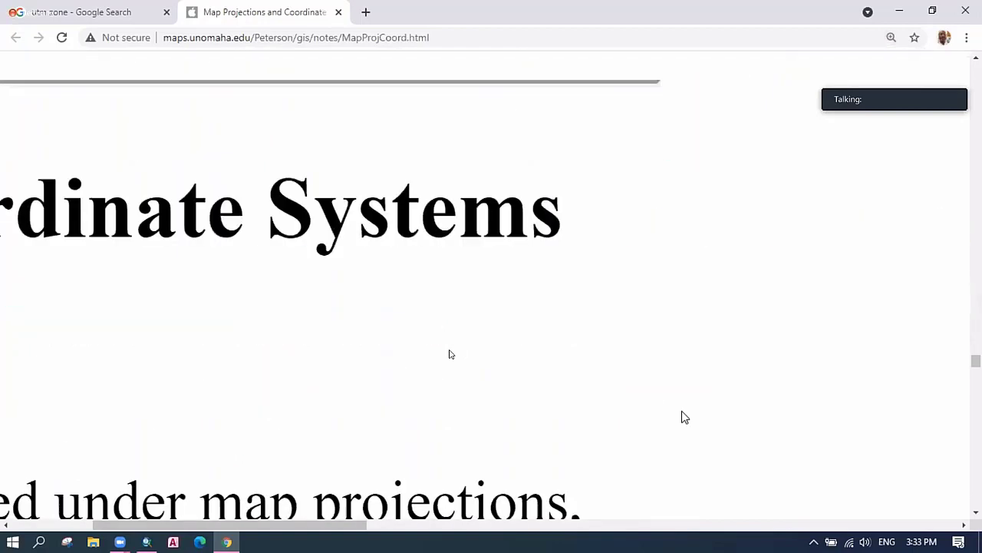
scroll(685, 417, down, 10)
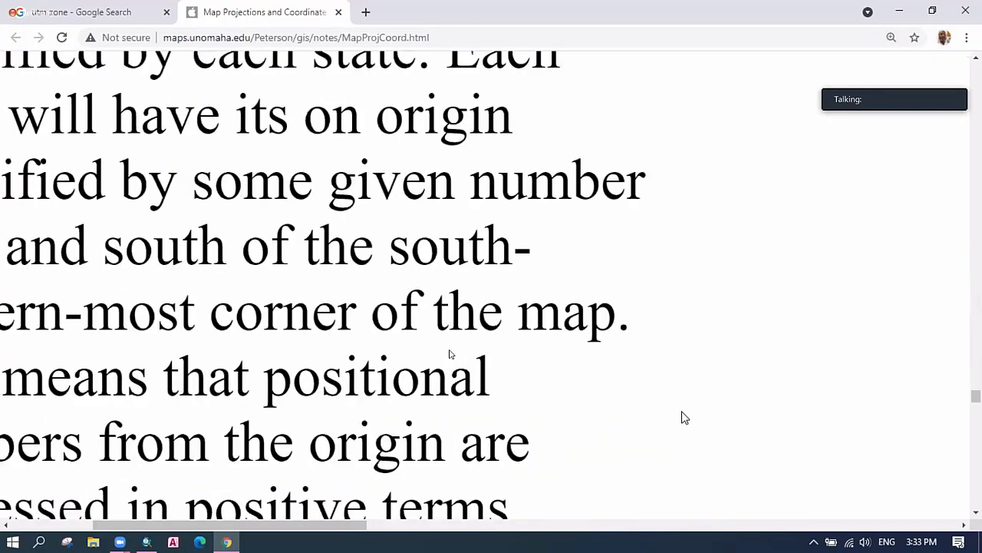
scroll(685, 417, down, 5)
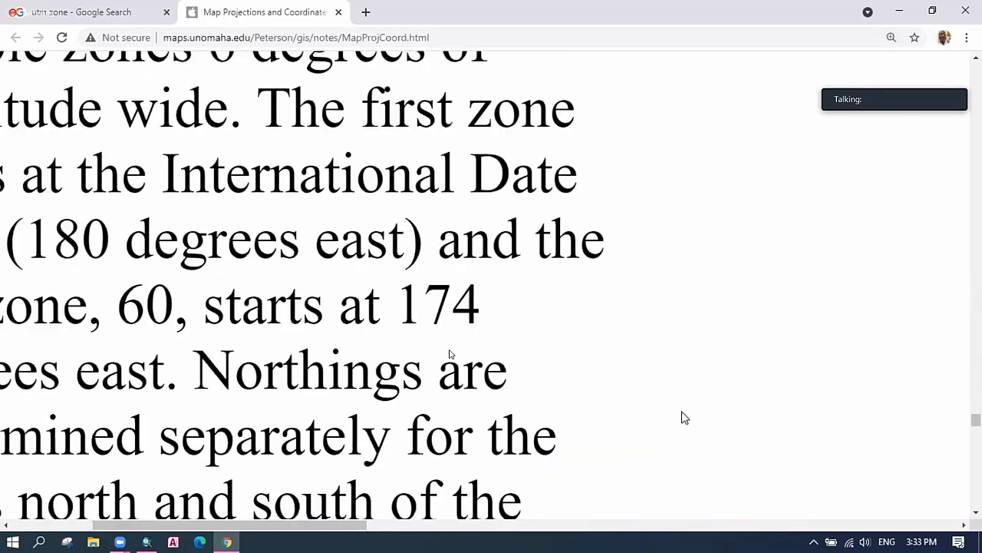
scroll(798, 411, down, 5)
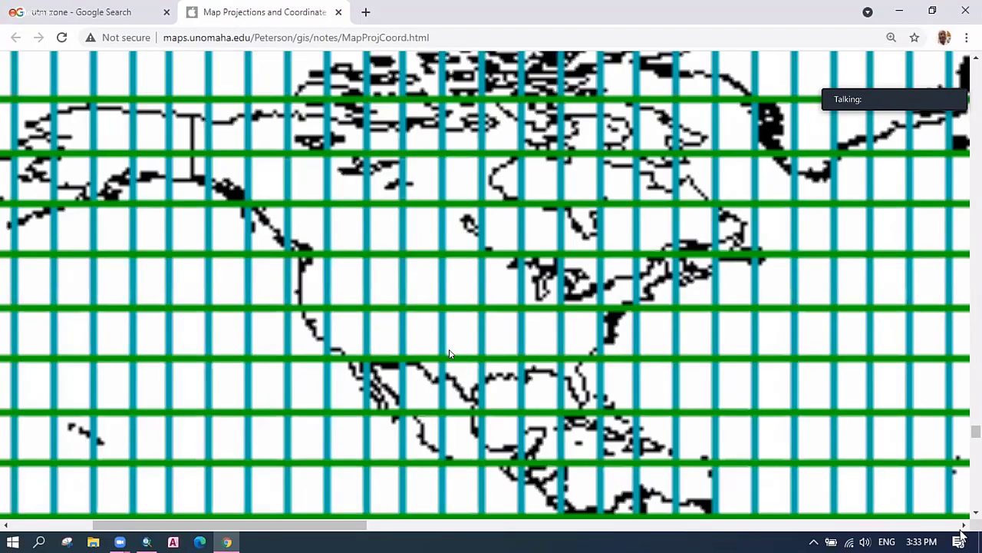
scroll(449, 353, right, 1)
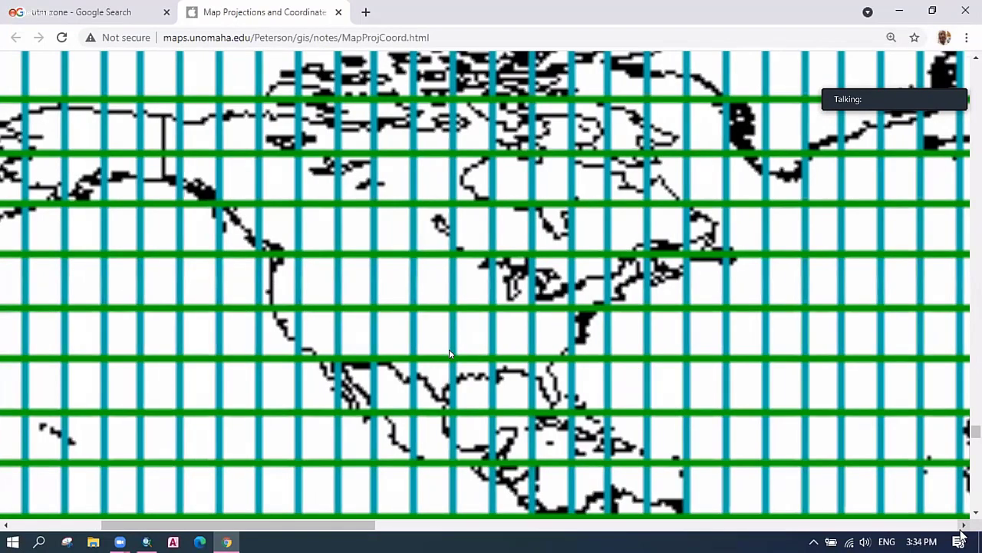
scroll(620, 527, right, 10)
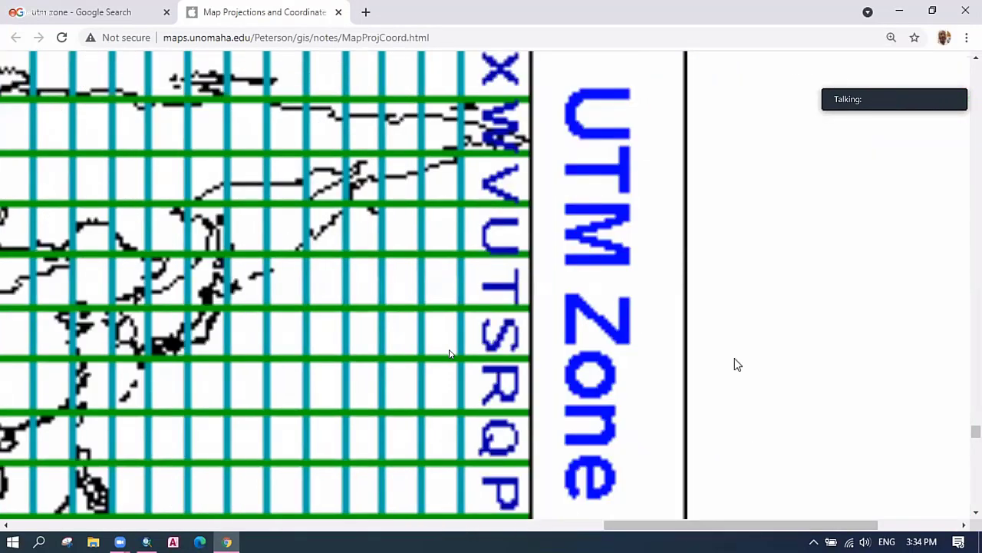
scroll(730, 154, left, 10)
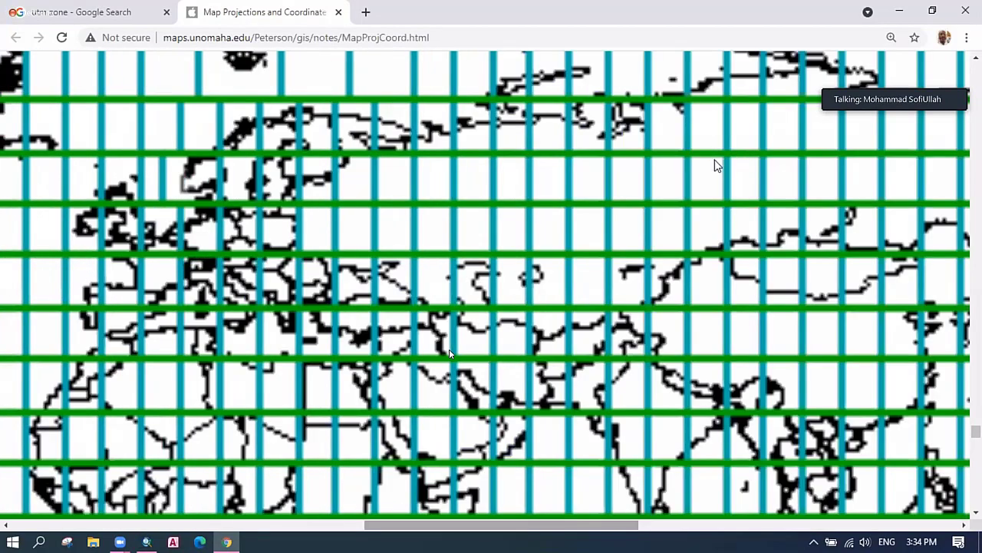
scroll(730, 170, up, 2)
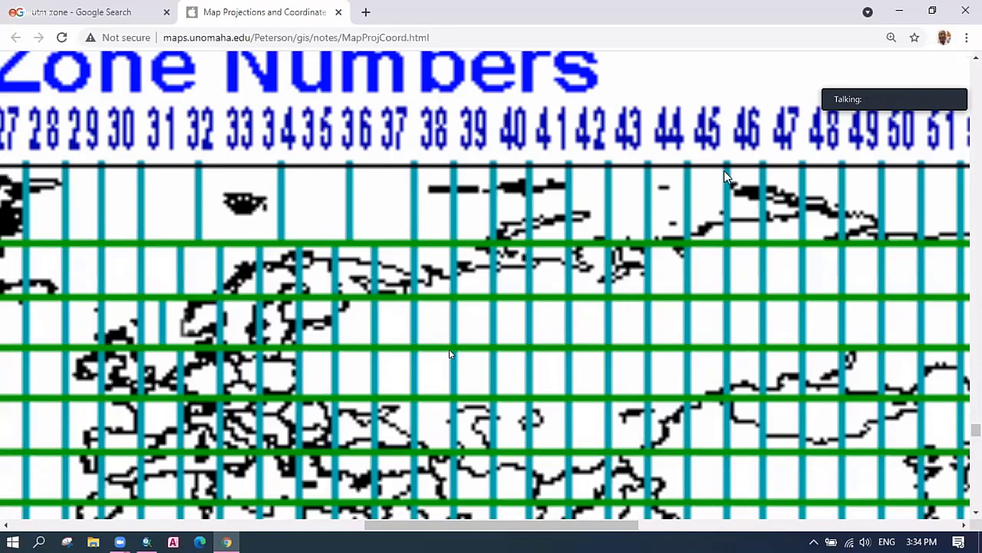
scroll(733, 335, down, 2)
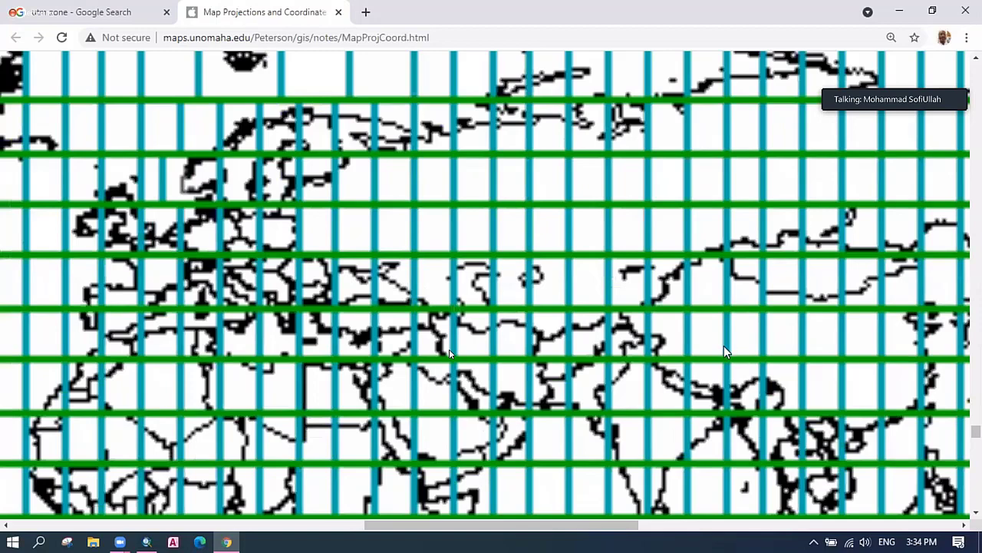
scroll(724, 346, down, 1)
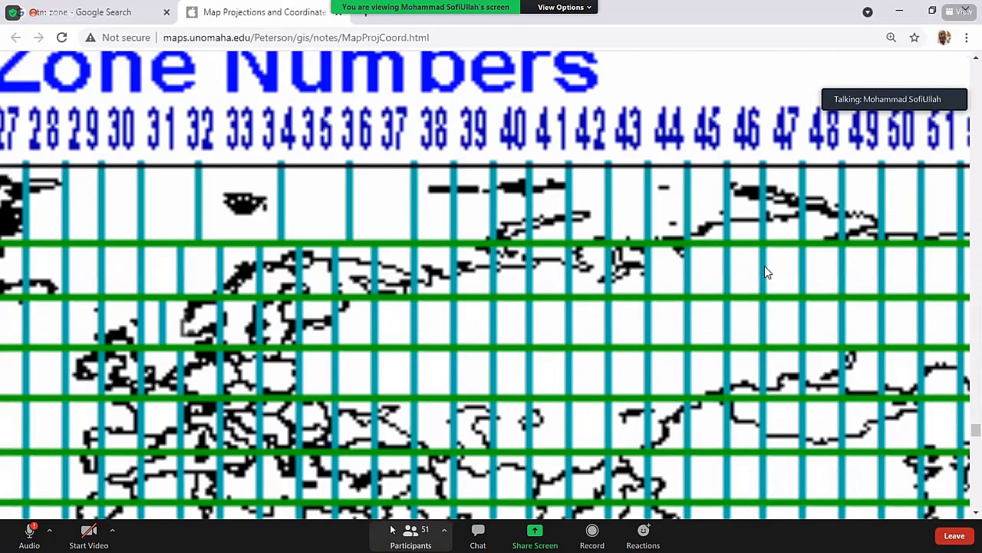
Scroll through the meeting participants list, then close it.
click(411, 535)
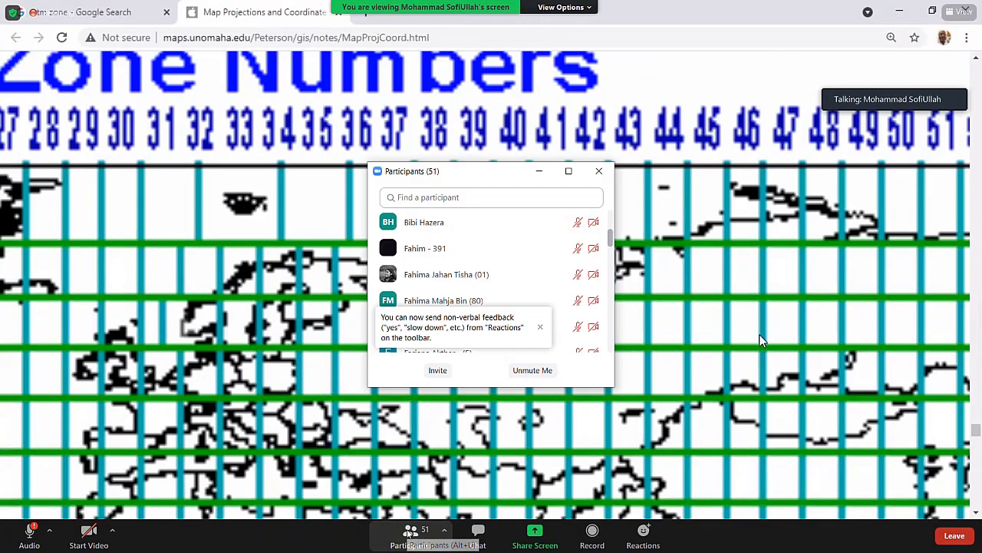
scroll(468, 278, down, 4)
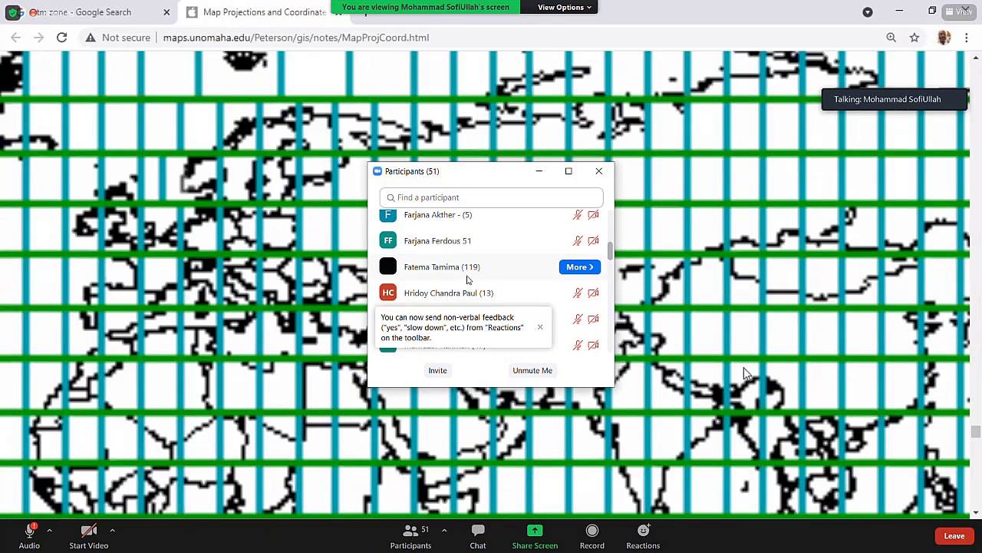
scroll(468, 279, down, 5)
scroll(468, 280, down, 1)
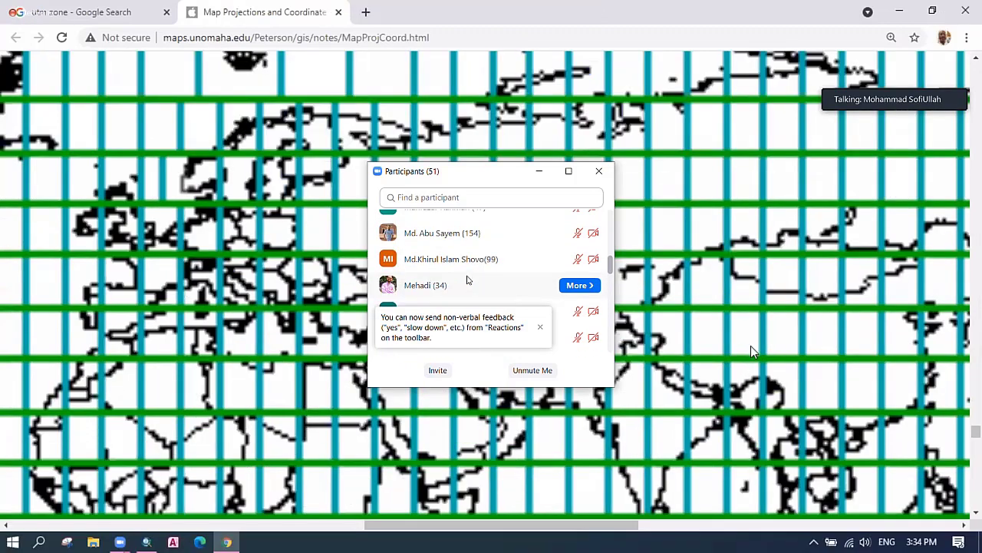
scroll(469, 281, up, 2)
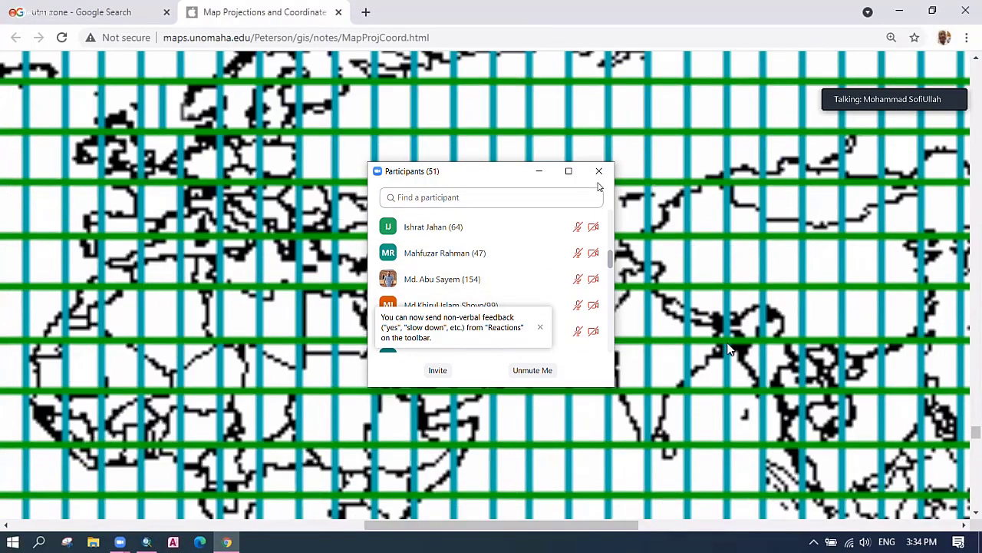
click(600, 173)
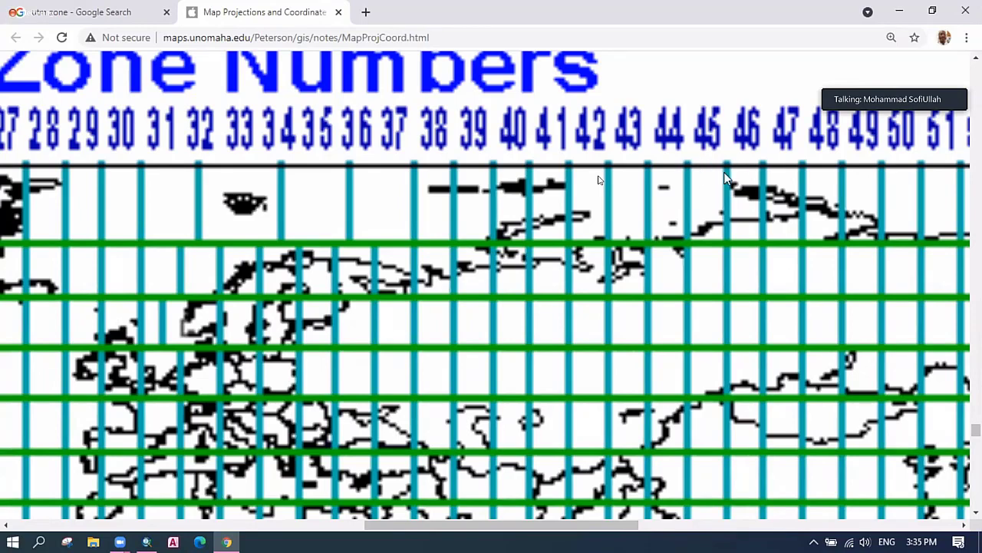
Scroll the UTM grid map between South Asia and the Zone Numbers header row to read Bangladesh's zone.
scroll(734, 220, down, 4)
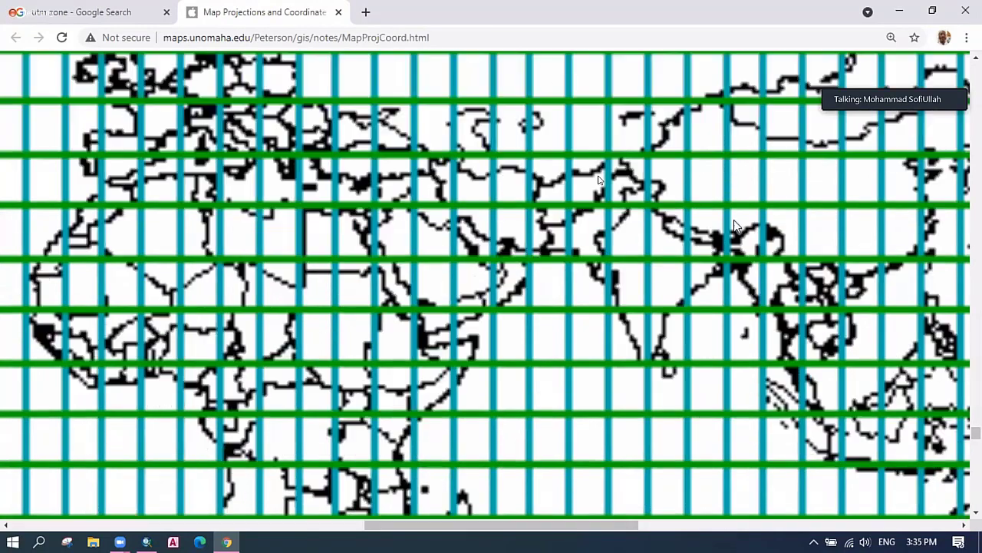
scroll(728, 210, down, 1)
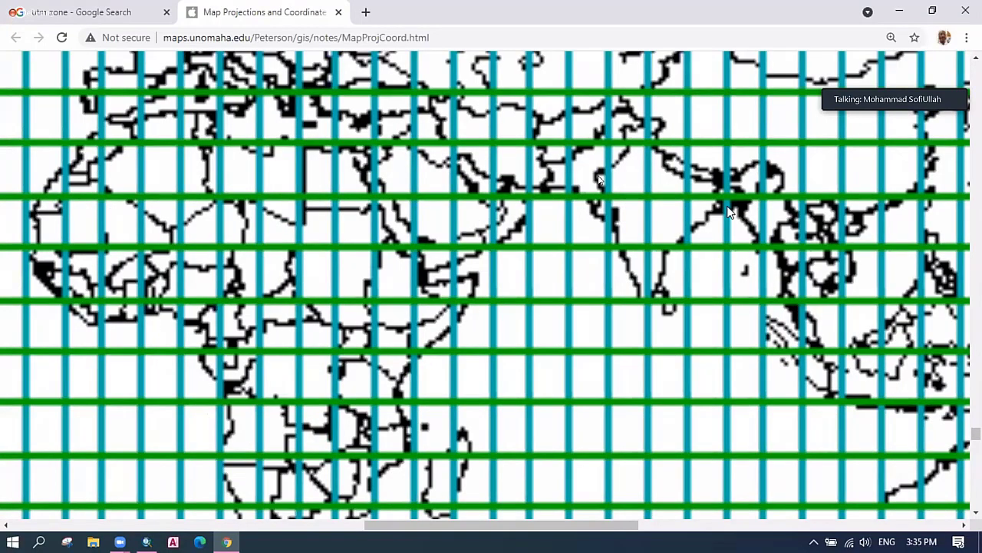
scroll(730, 212, up, 1)
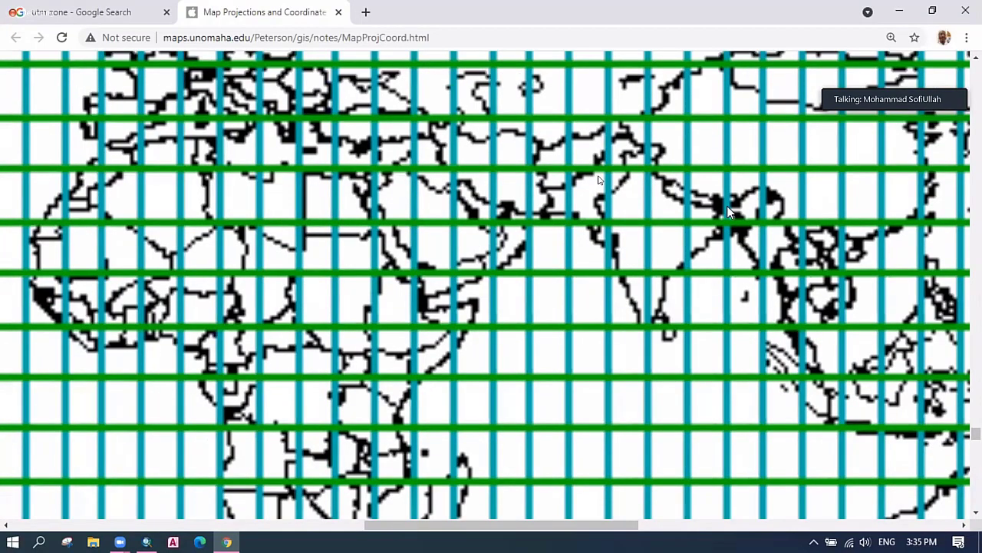
scroll(730, 212, up, 5)
scroll(731, 380, down, 2)
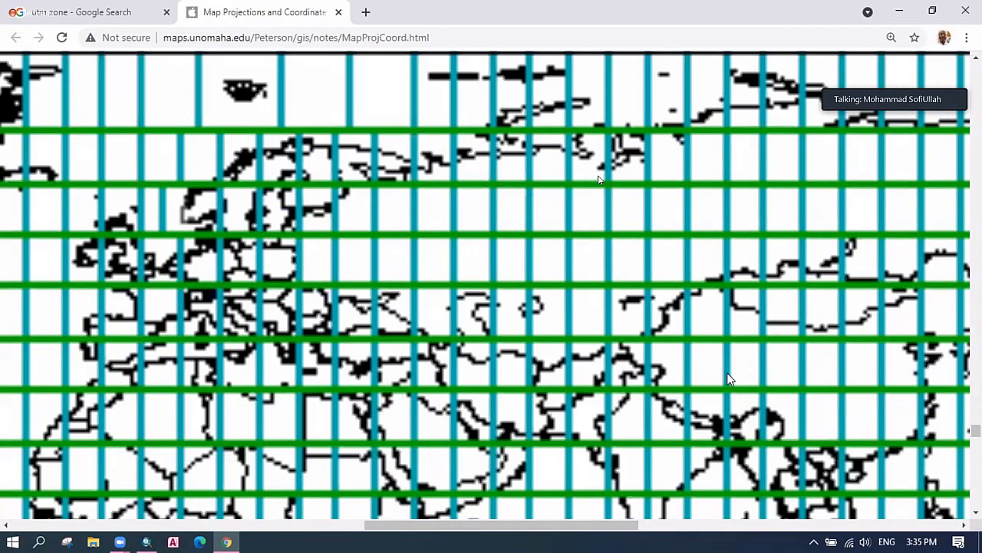
scroll(729, 378, down, 2)
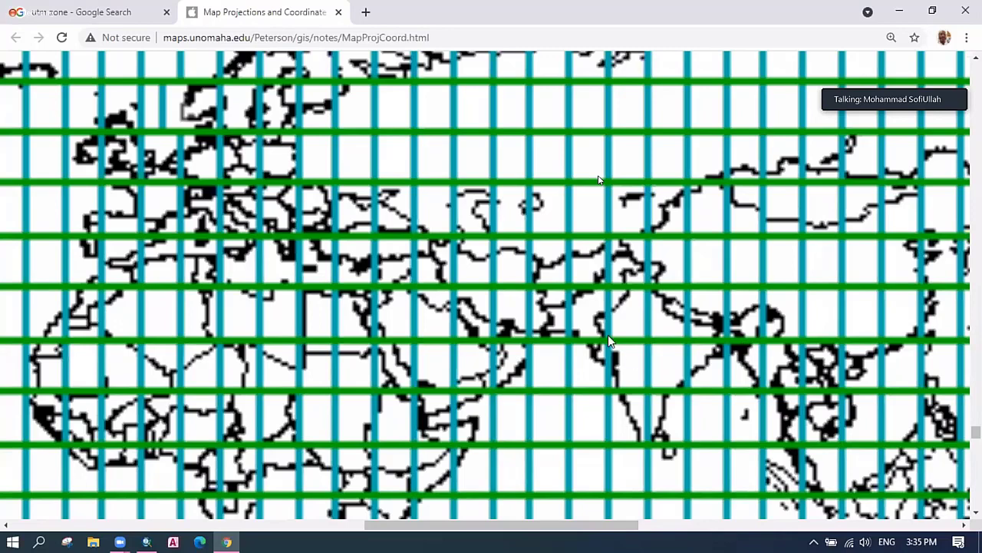
scroll(614, 335, up, 3)
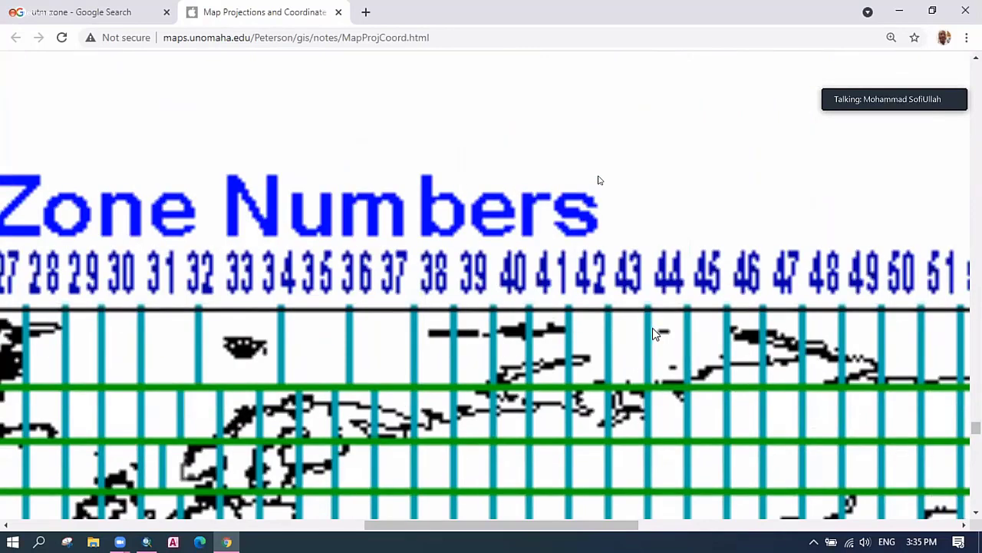
scroll(651, 330, down, 2)
scroll(632, 334, up, 2)
Set the data frame's coordinate system to WGS 1984 UTM Zone 46N (Northern Hemisphere) and apply it.
key(alt+Tab)
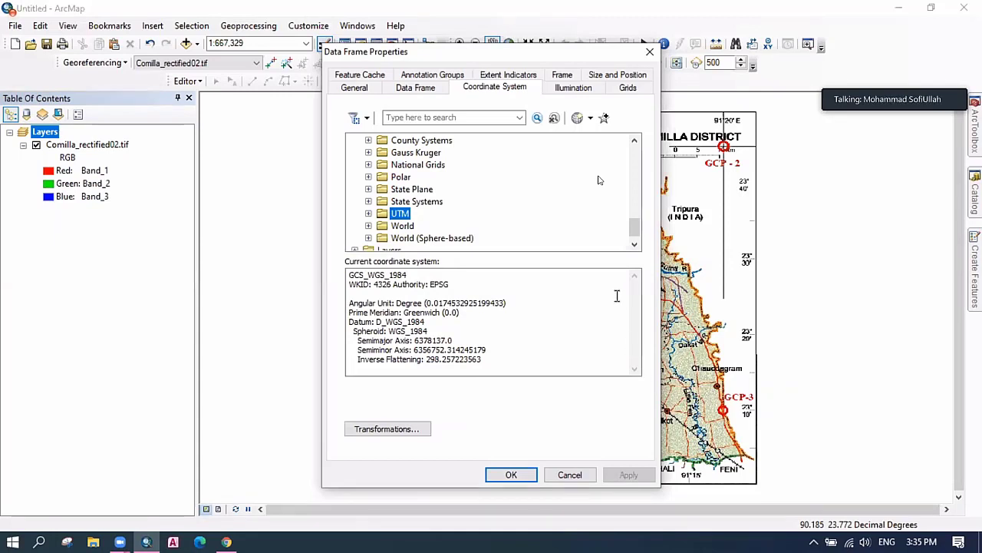
double_click(458, 218)
scroll(458, 215, down, 2)
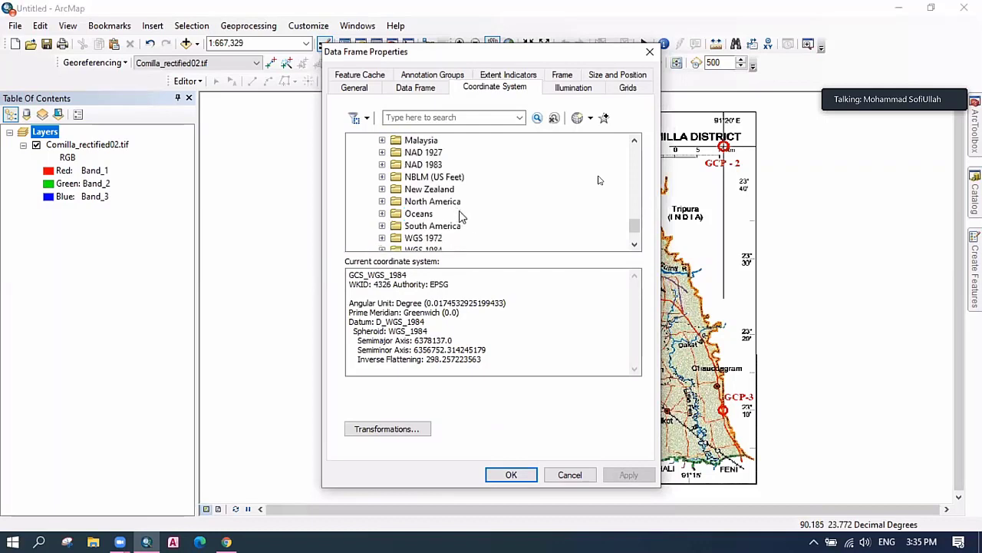
scroll(443, 230, down, 1)
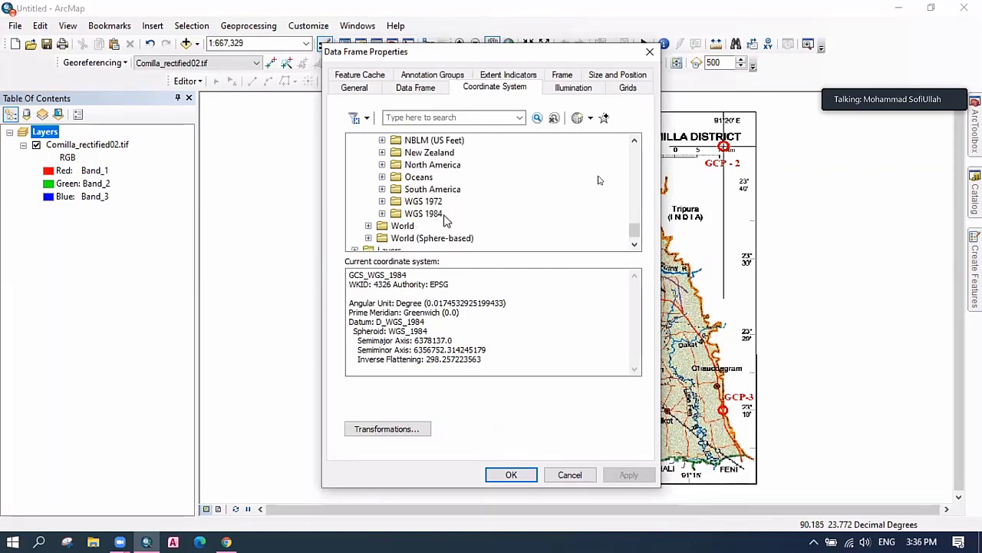
click(382, 214)
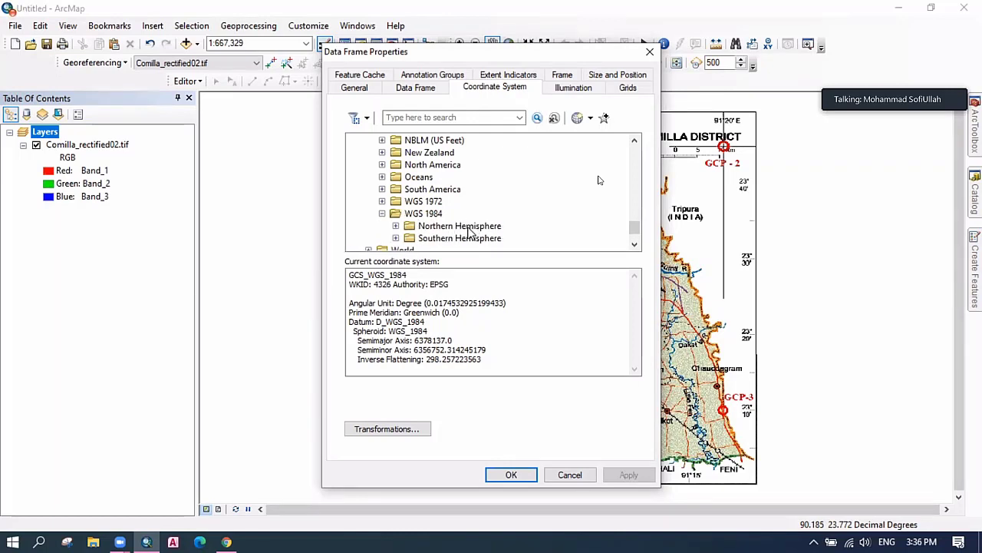
double_click(468, 227)
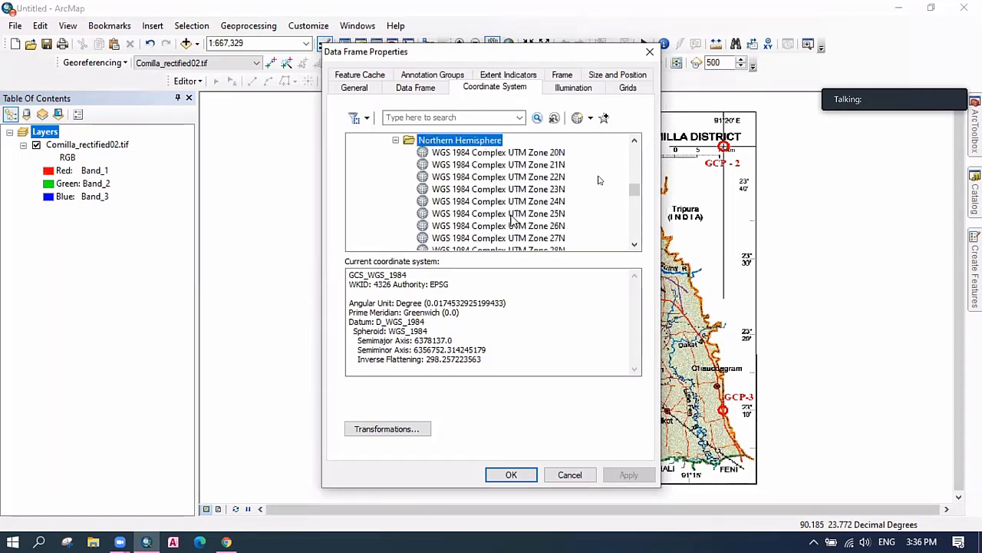
scroll(554, 217, down, 15)
scroll(554, 216, down, 5)
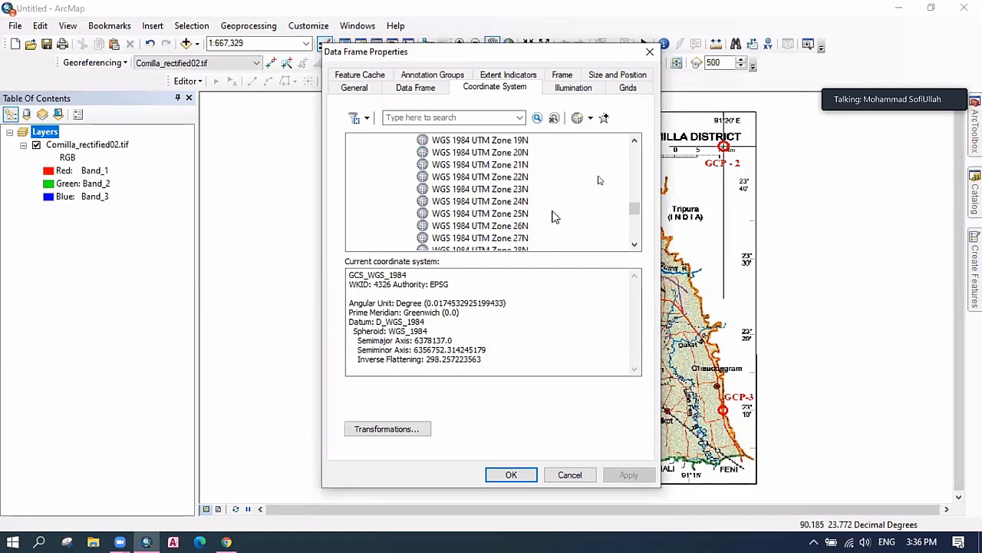
scroll(554, 217, down, 7)
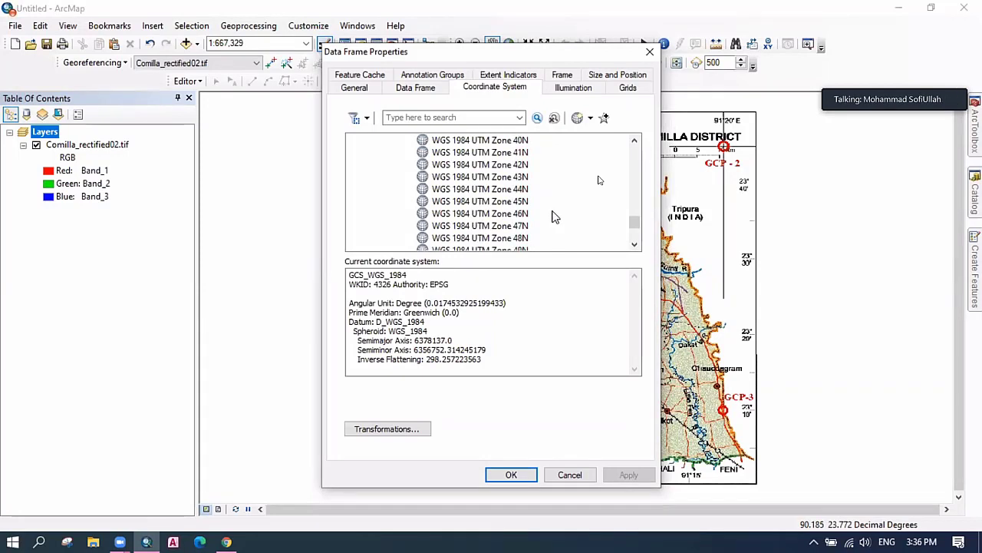
scroll(535, 209, down, 1)
scroll(519, 242, up, 1)
click(522, 215)
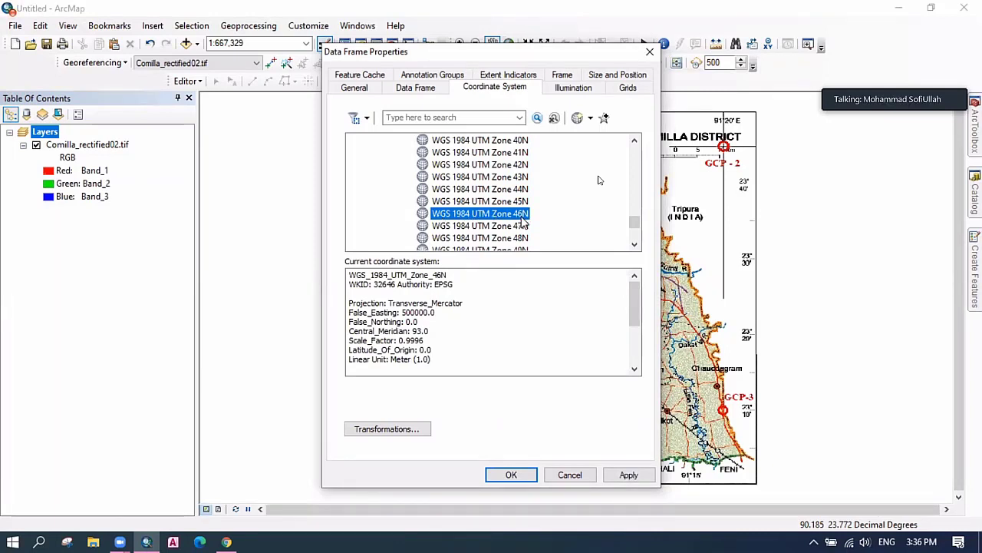
click(511, 475)
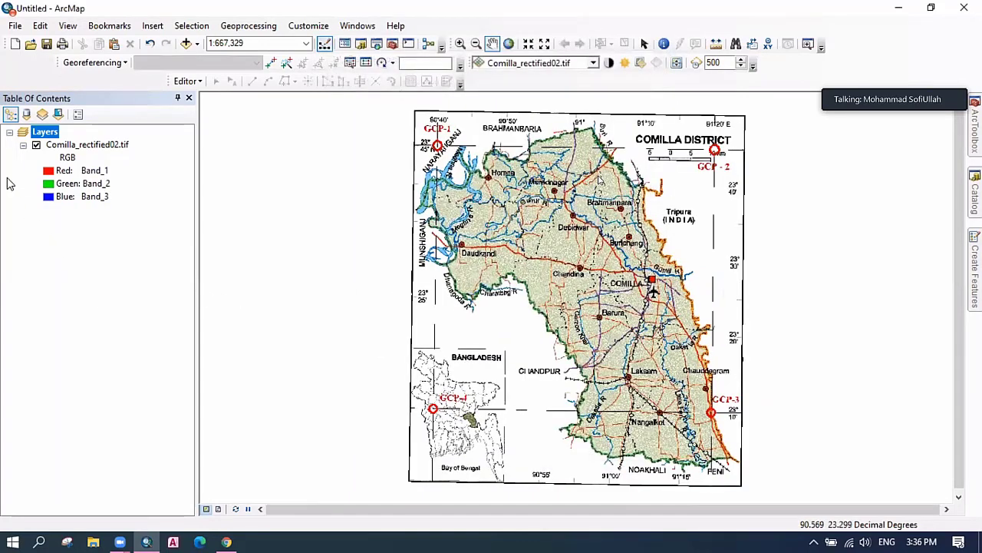
Select the Layers data frame, clear the layer selection and glance at the Add Data options.
click(46, 133)
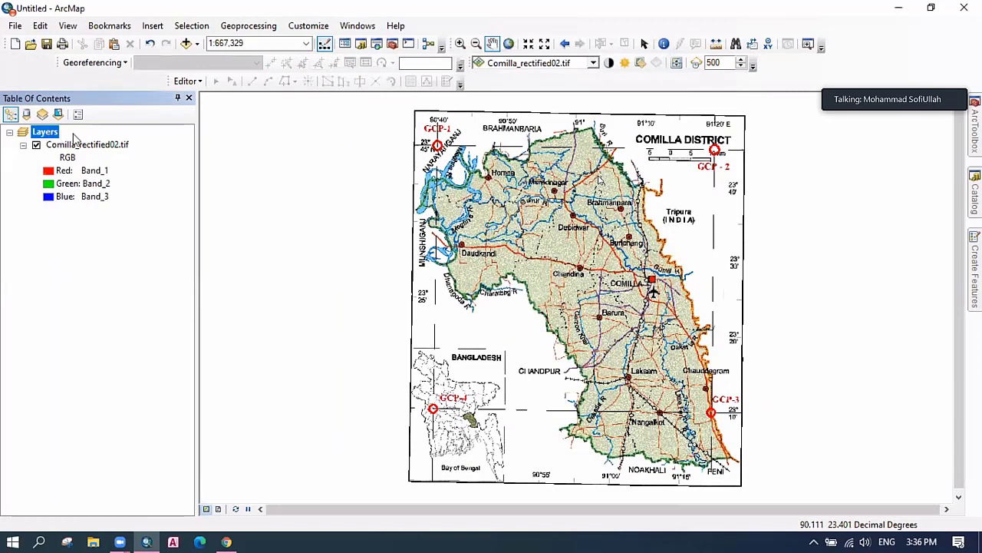
click(153, 157)
click(197, 45)
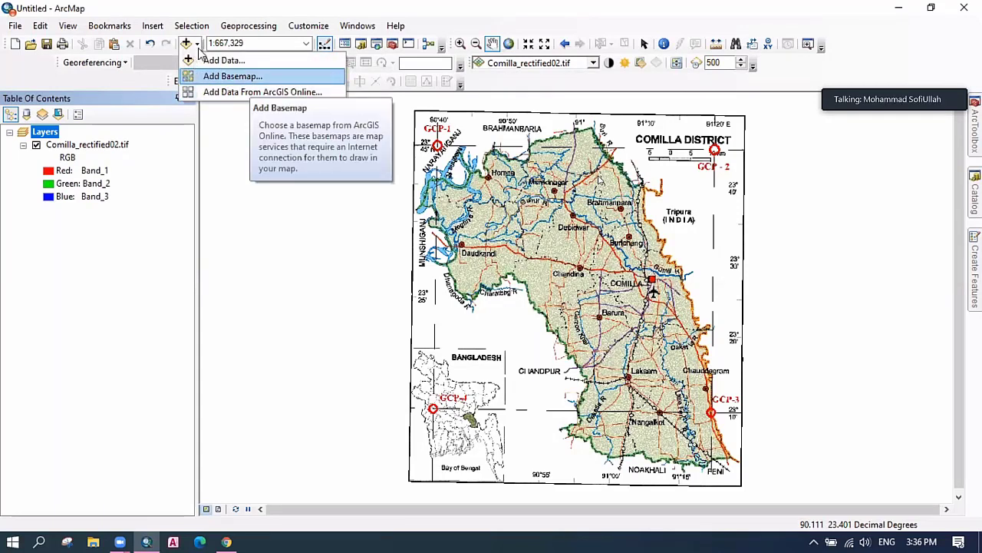
click(198, 44)
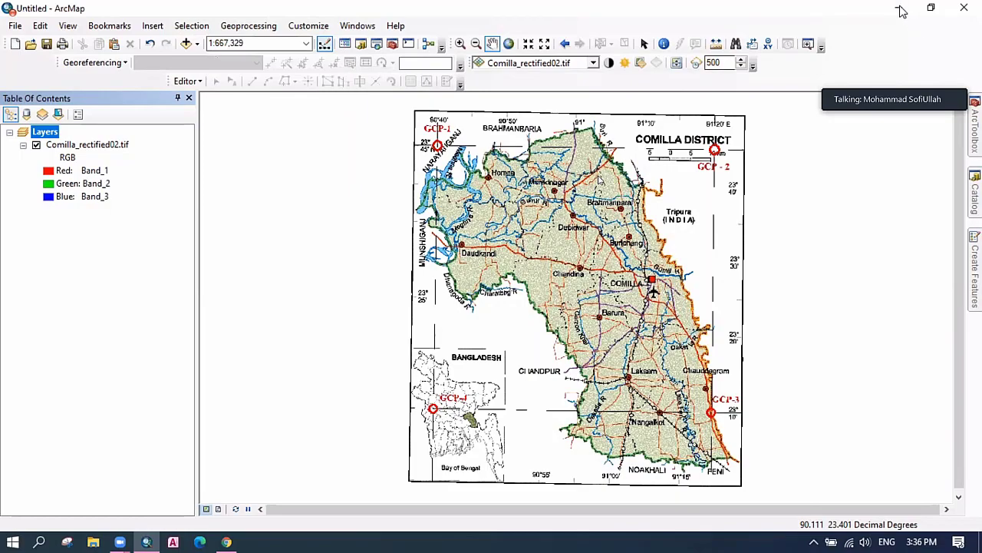
Return to ArcMap and choose Add Basemap... from the Add Data dropdown.
click(902, 11)
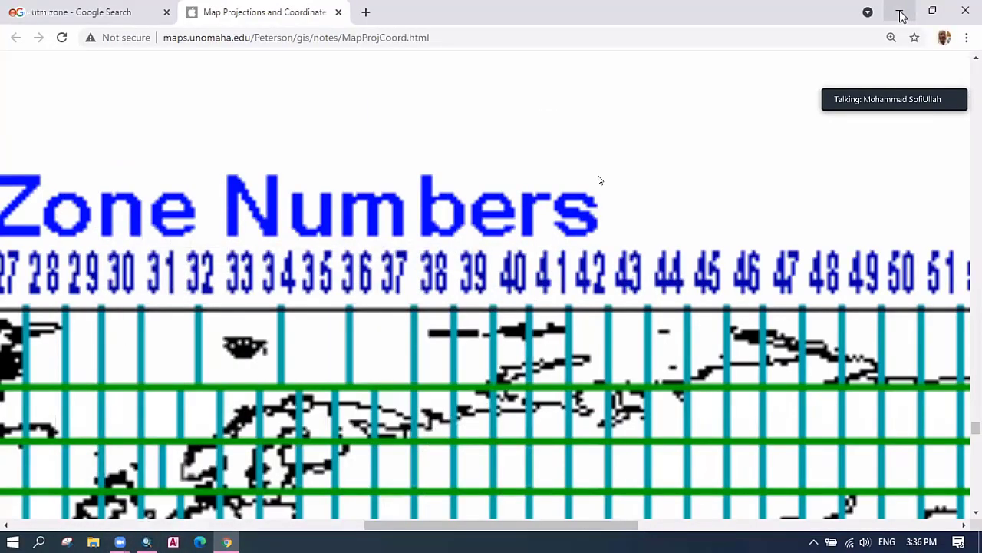
click(902, 12)
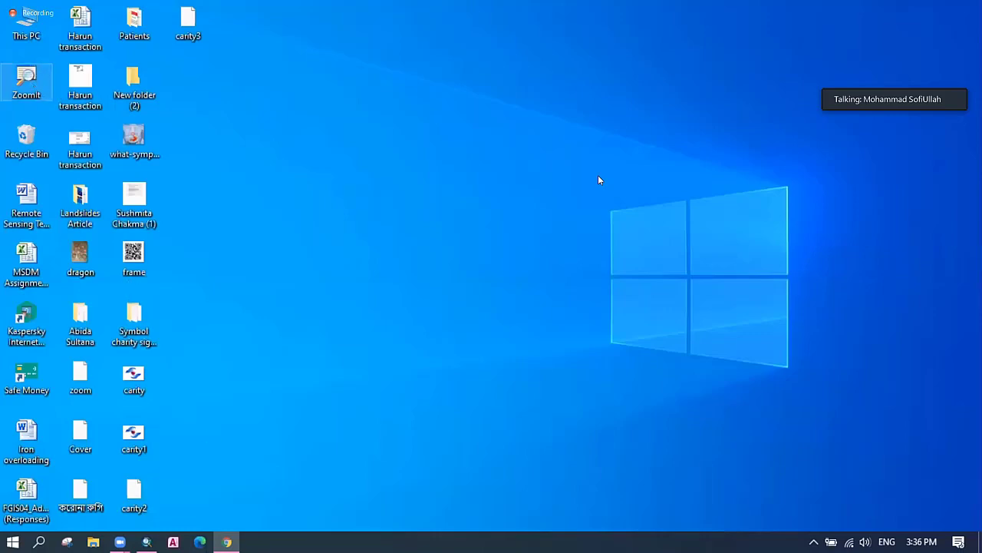
key(alt+Tab)
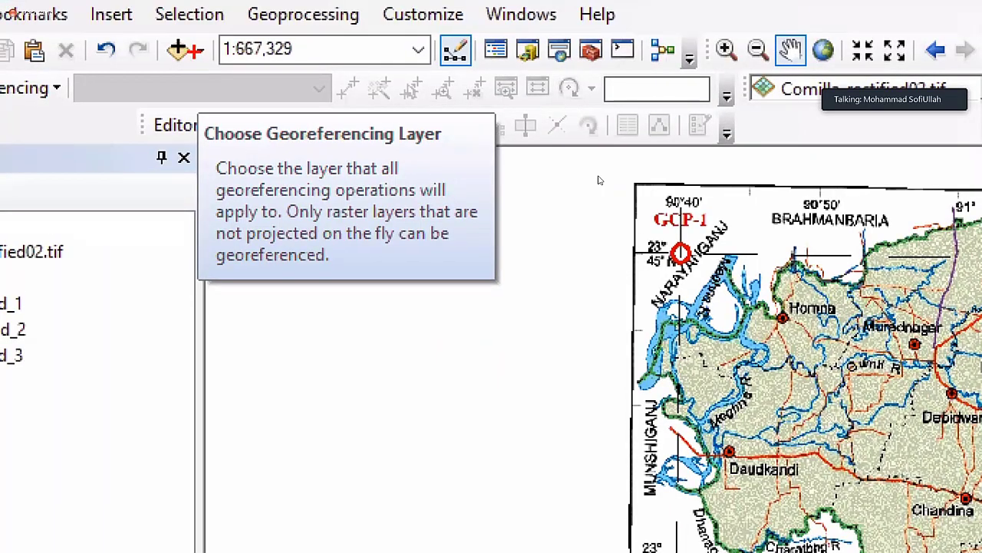
drag(191, 44, 207, 67)
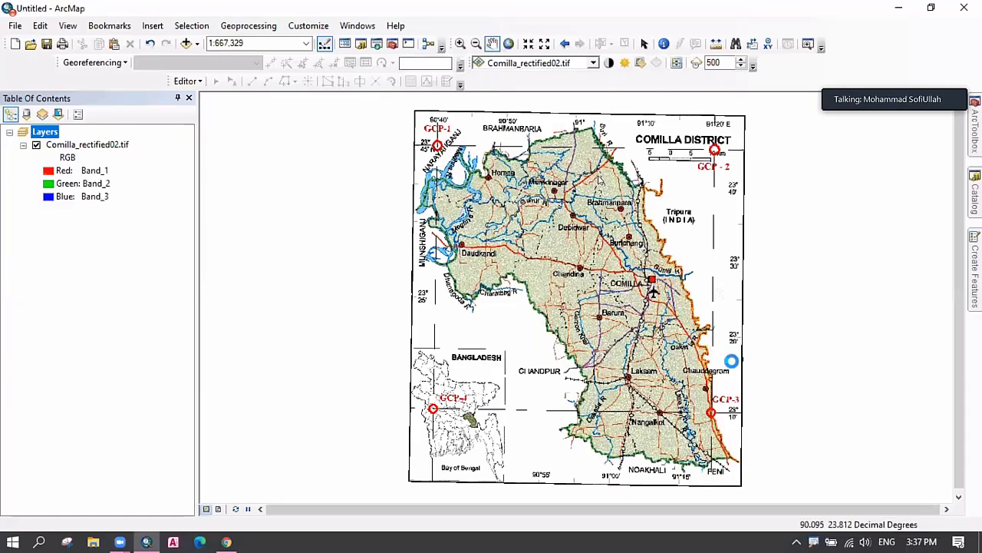
key(super)
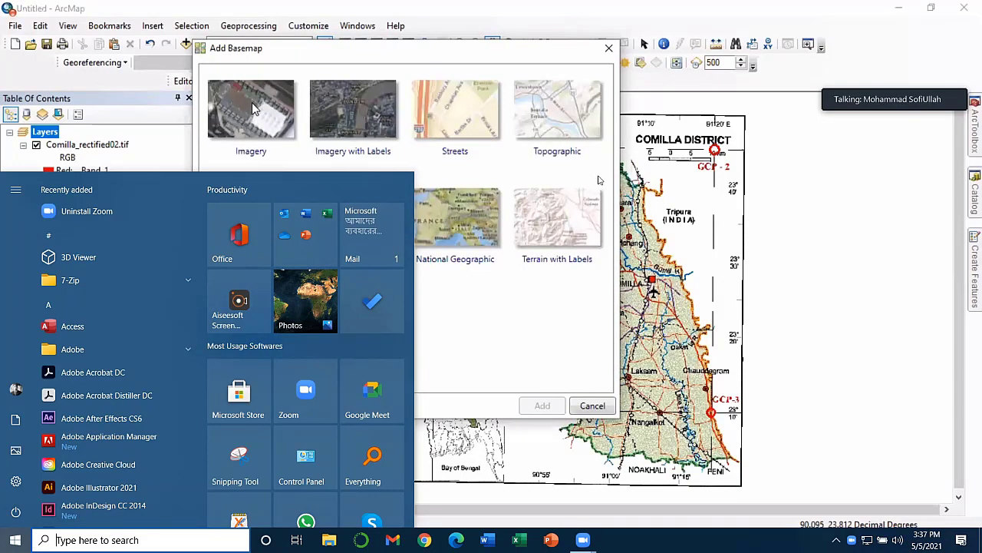
Add the Imagery basemap and let World Imagery draw beneath Comilla_rectified02.tif.
click(256, 110)
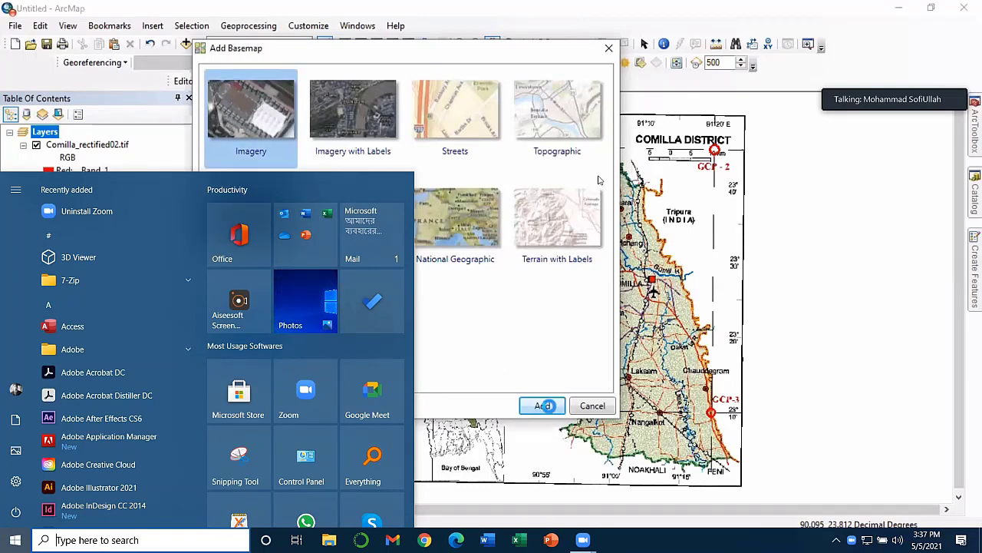
click(547, 405)
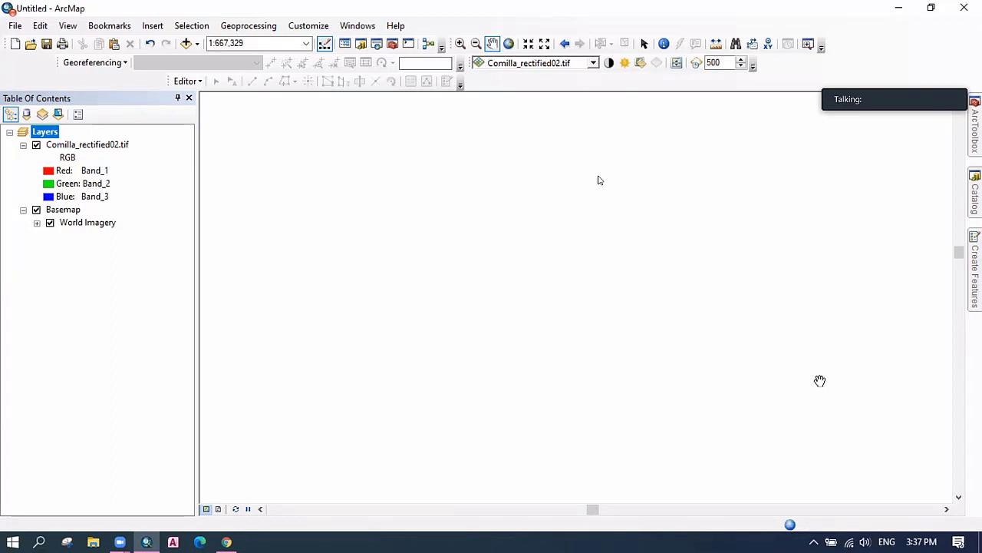
key(XF86MonBrightnessDown)
key(XF86MonBrightnessUp)
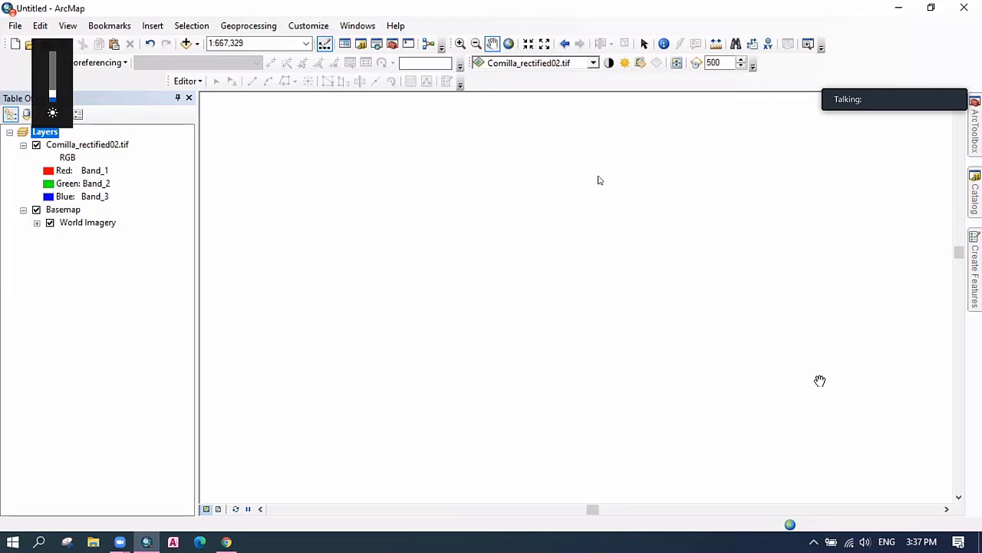
key(XF86MonBrightnessUp)
key(XF86MonBrightnessDown)
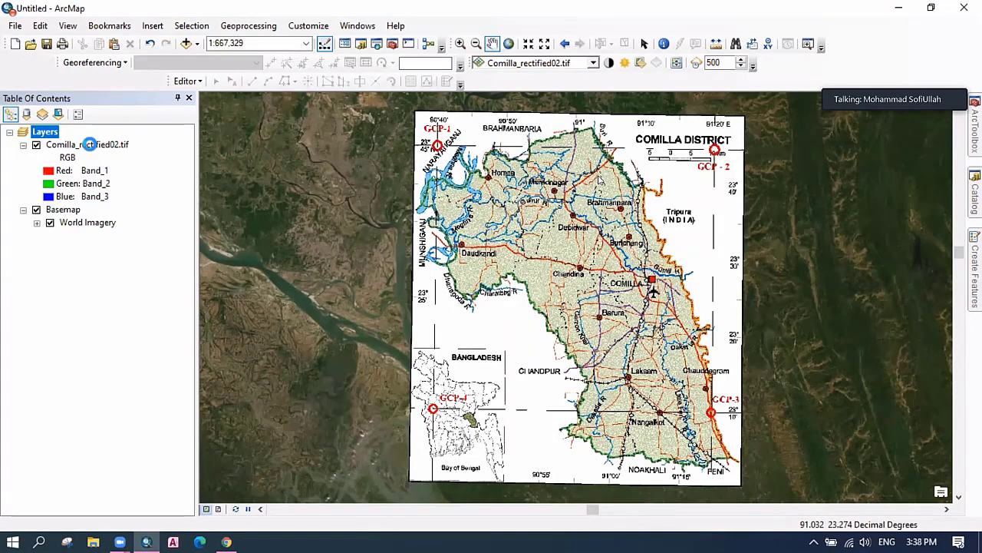
Set Comilla_rectified02.tif's display transparency to 80% in its Layer Properties.
click(89, 144)
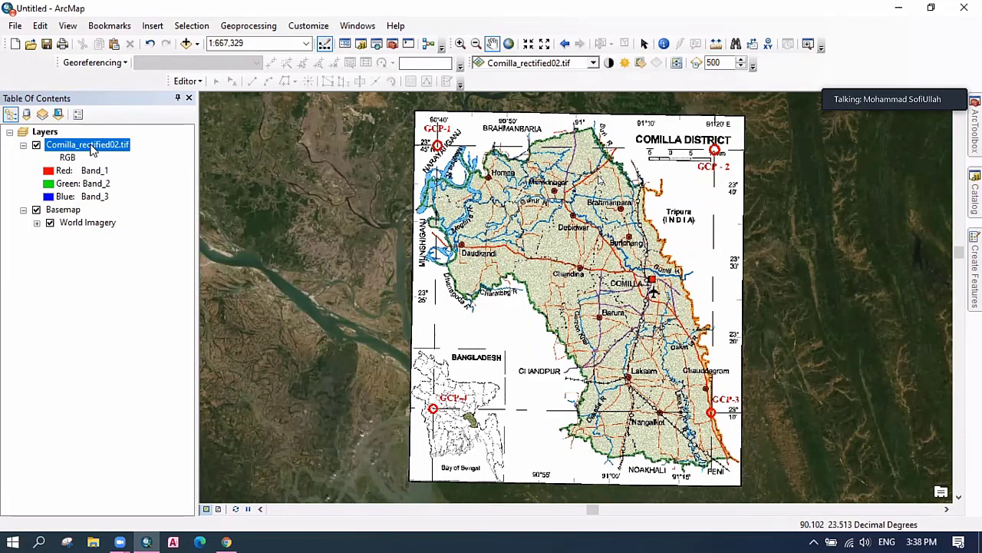
right_click(90, 148)
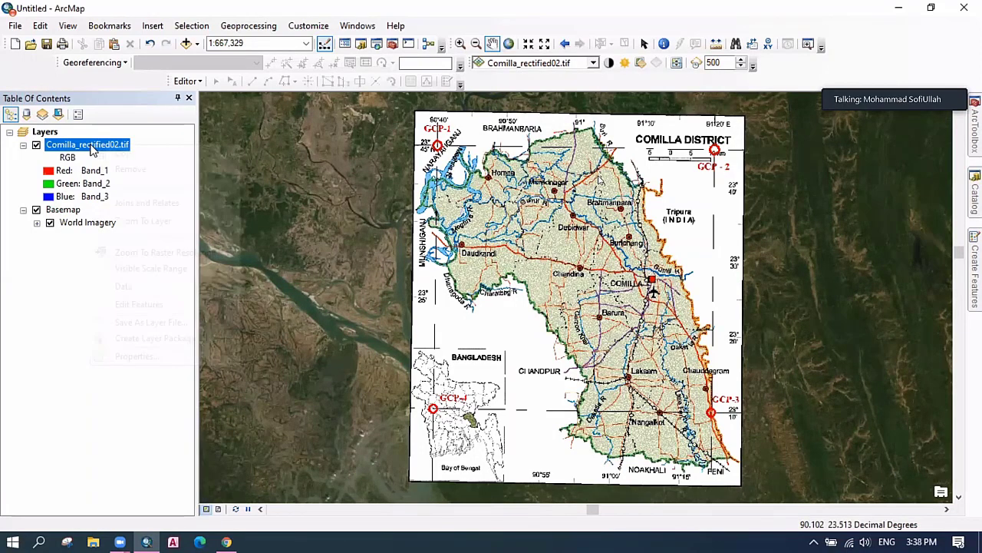
right_click(91, 147)
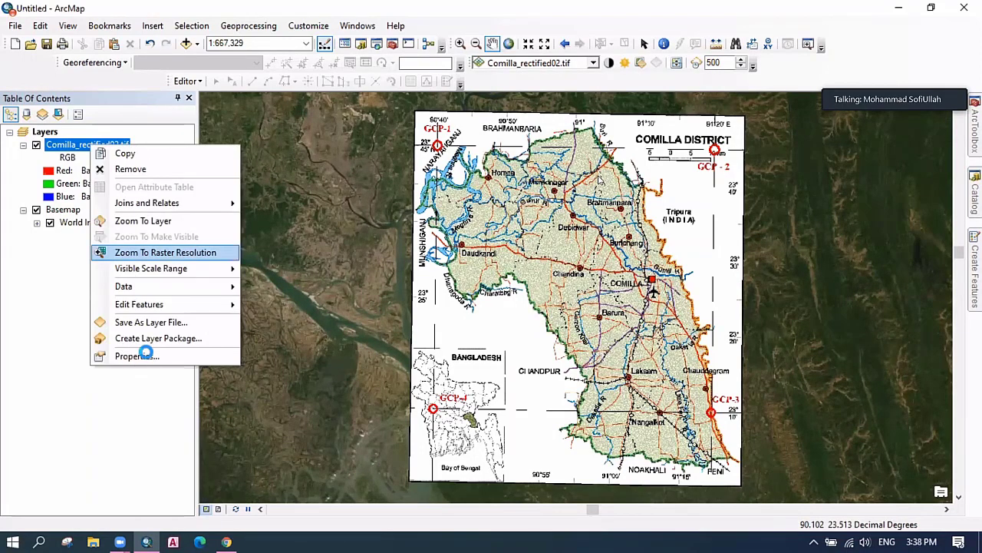
click(550, 305)
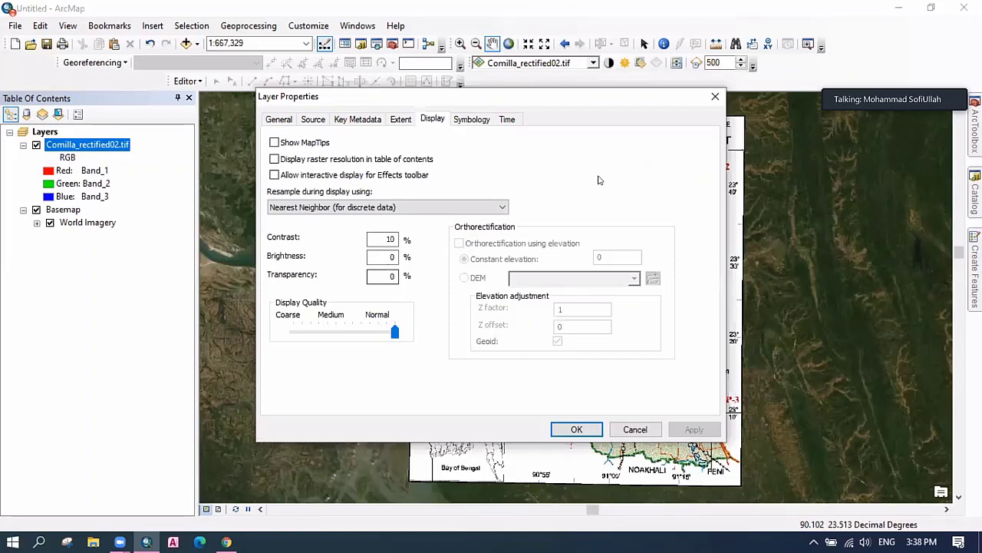
text(80)
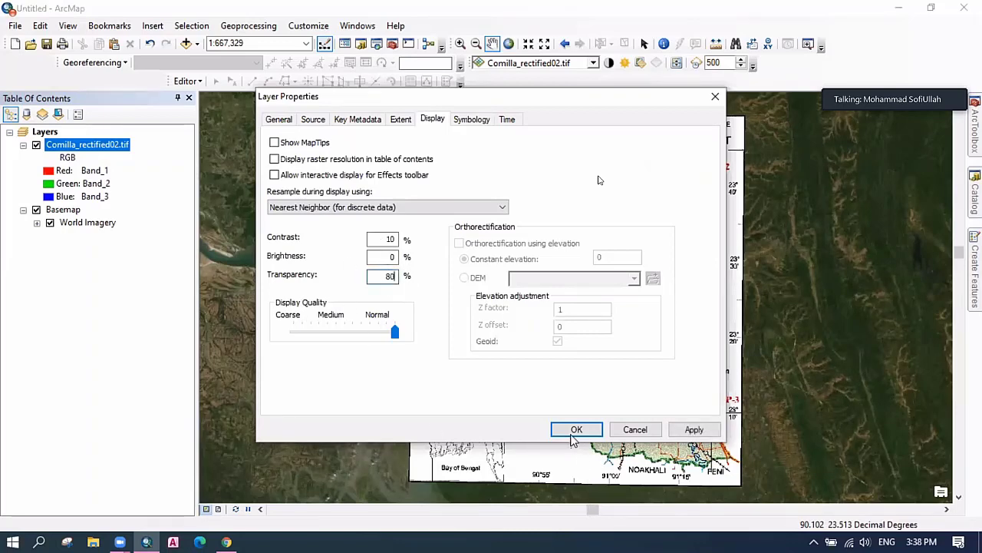
key(Return)
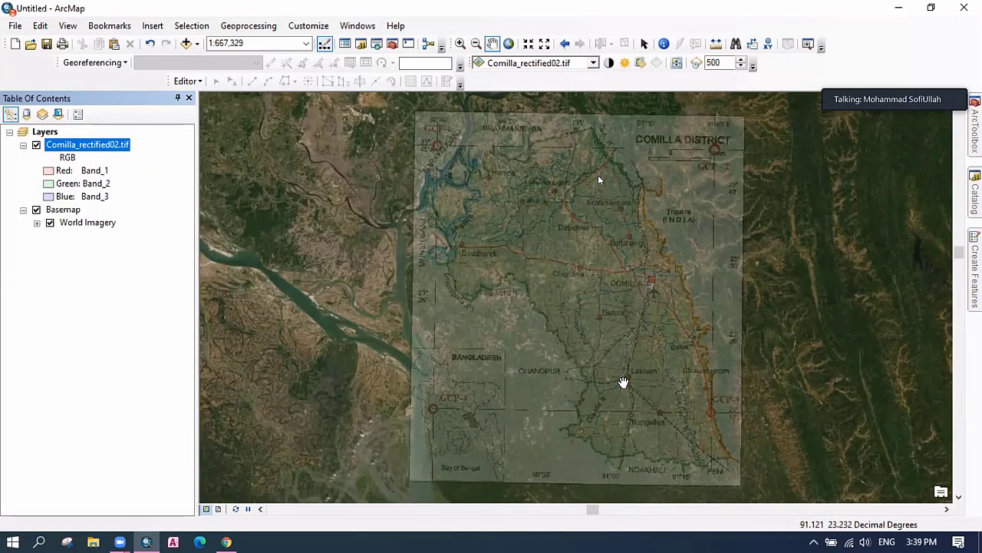
key(XF86AudioRaiseVolume)
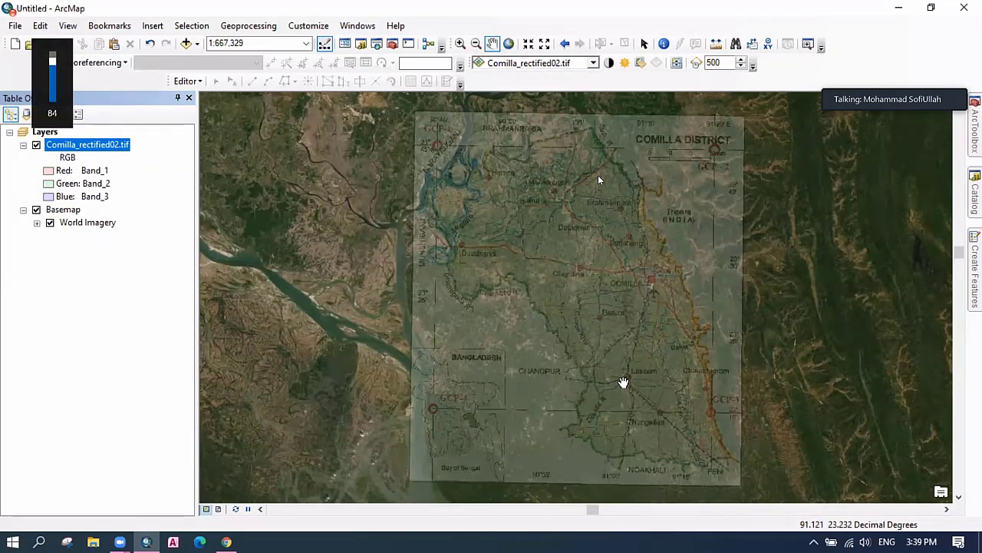
key(XF86AudioLowerVolume)
key(XF86AudioLowerVolume)
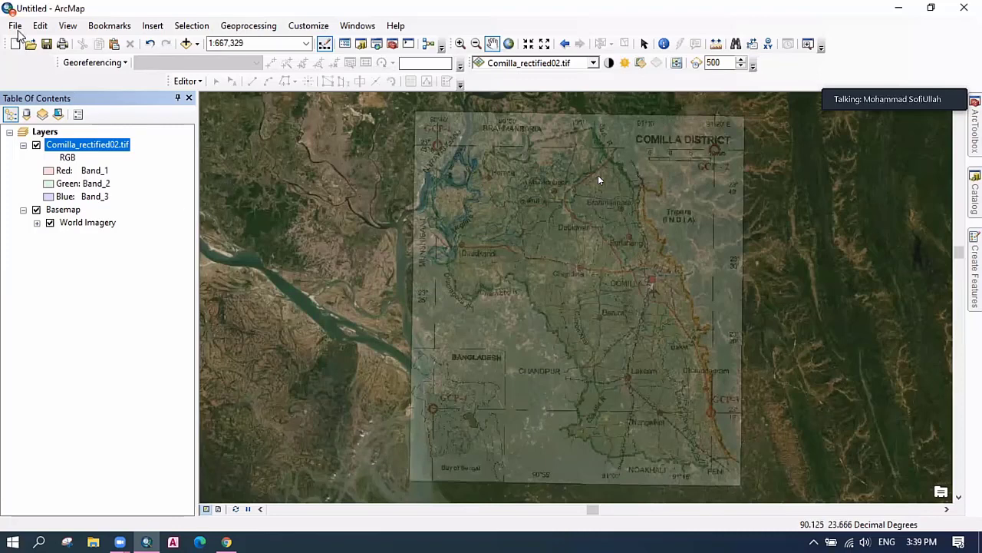
Start a new Blank Map document, declining to save the old map.
click(15, 26)
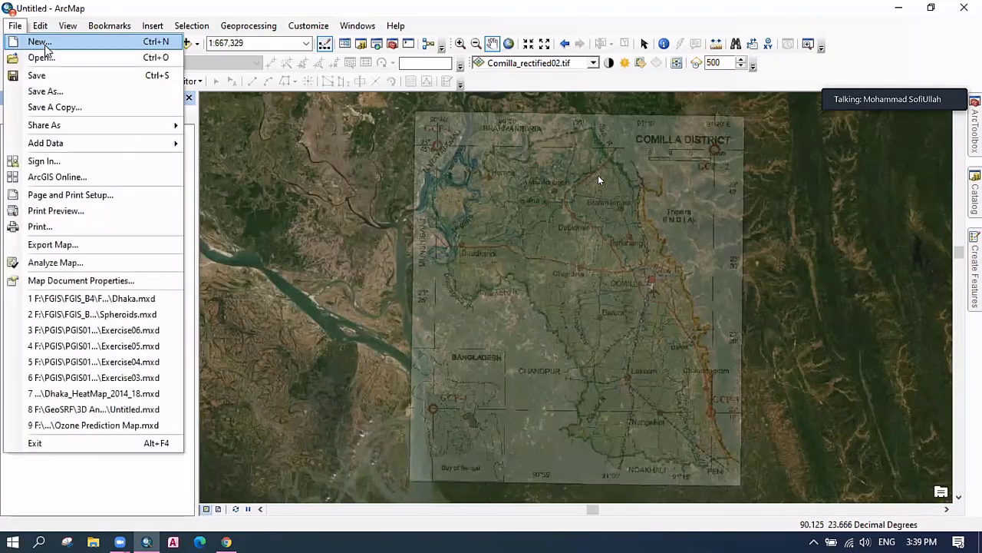
click(39, 42)
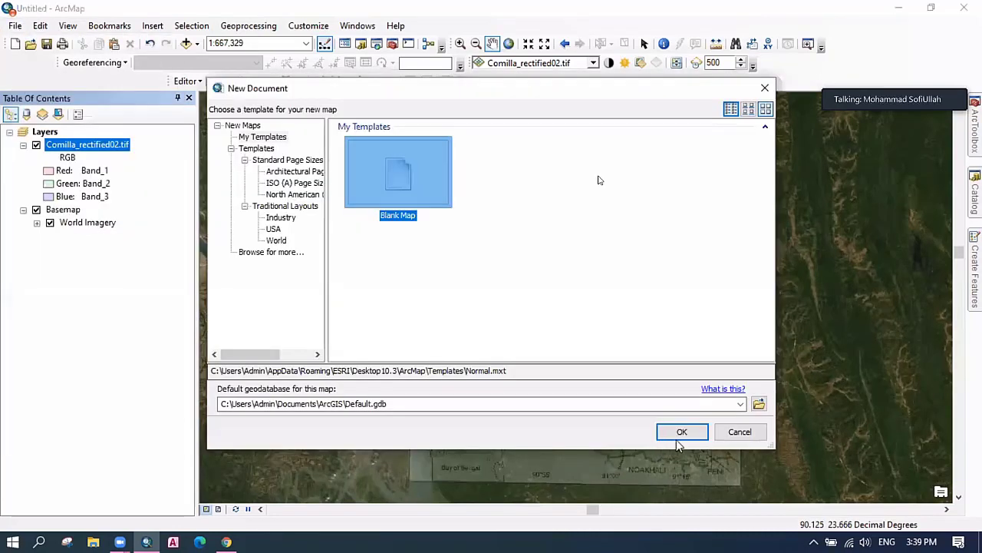
click(682, 430)
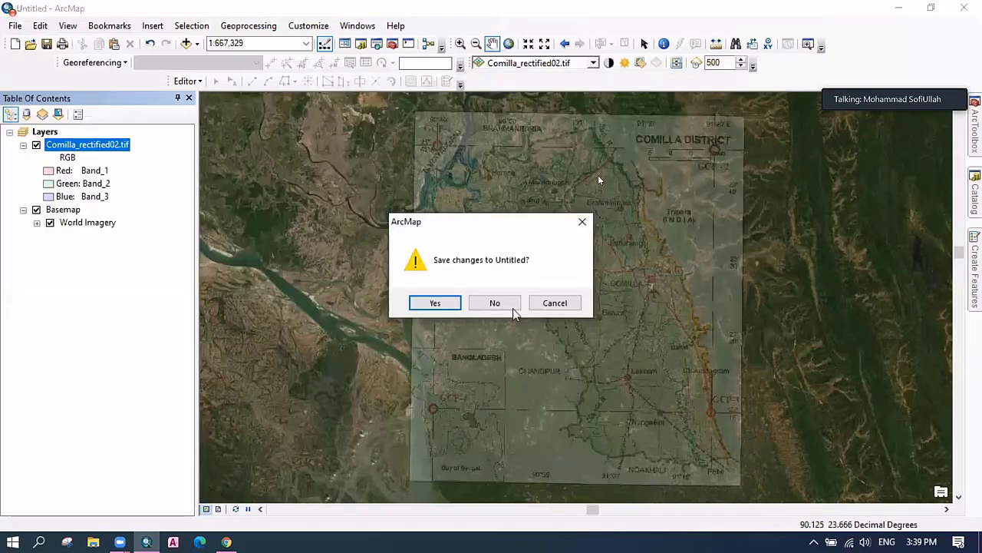
click(489, 301)
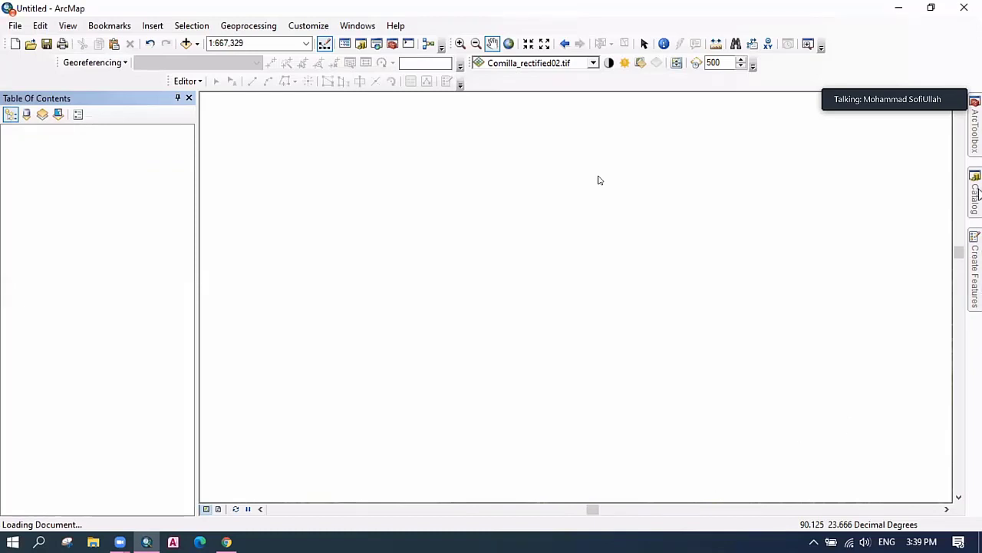
Add BD_District_shp from the BD_District geodatabase in Catalog to the new map.
click(975, 194)
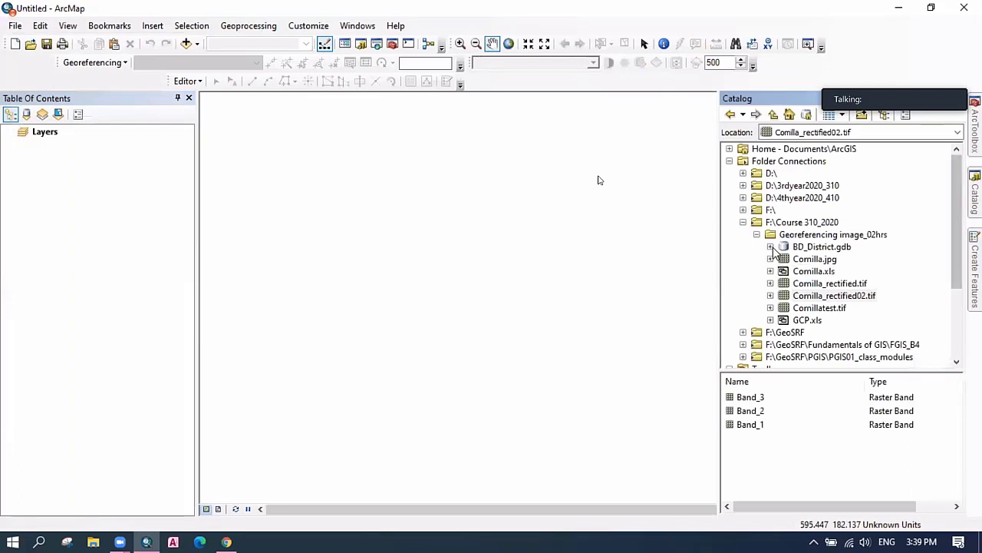
click(771, 246)
drag(833, 259, 471, 289)
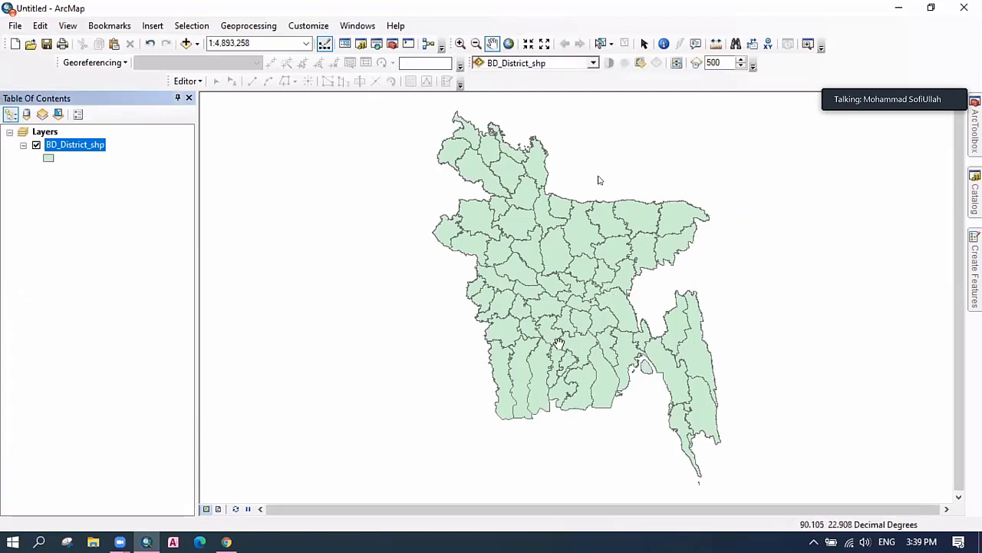
double_click(75, 146)
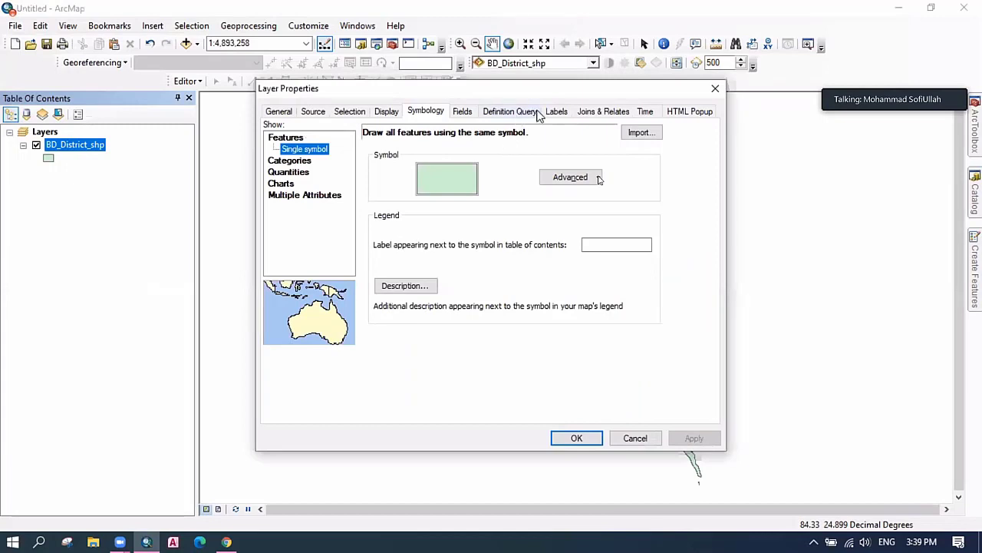
Turn on BD_District_shp labels using the DISTNAME field at text size 14.
click(557, 113)
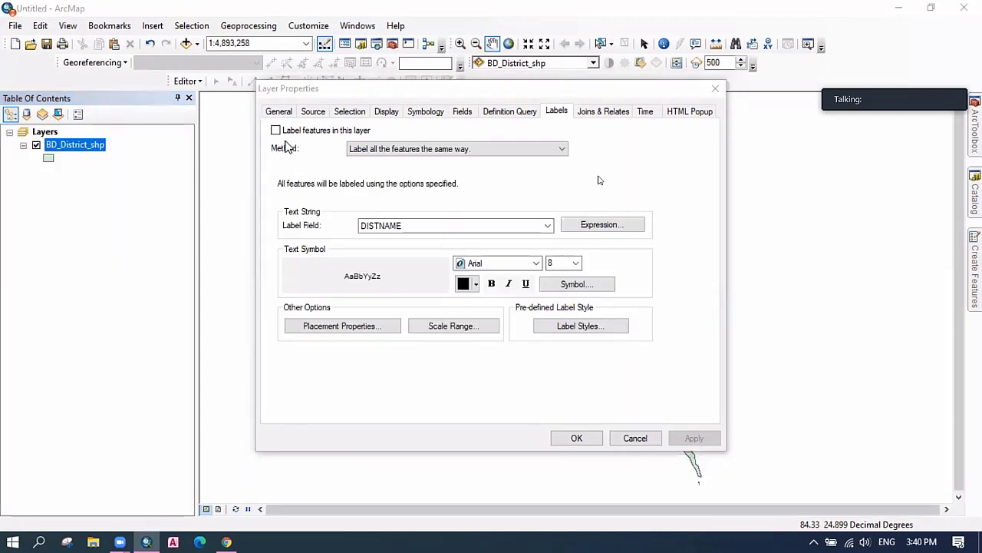
click(275, 131)
click(484, 226)
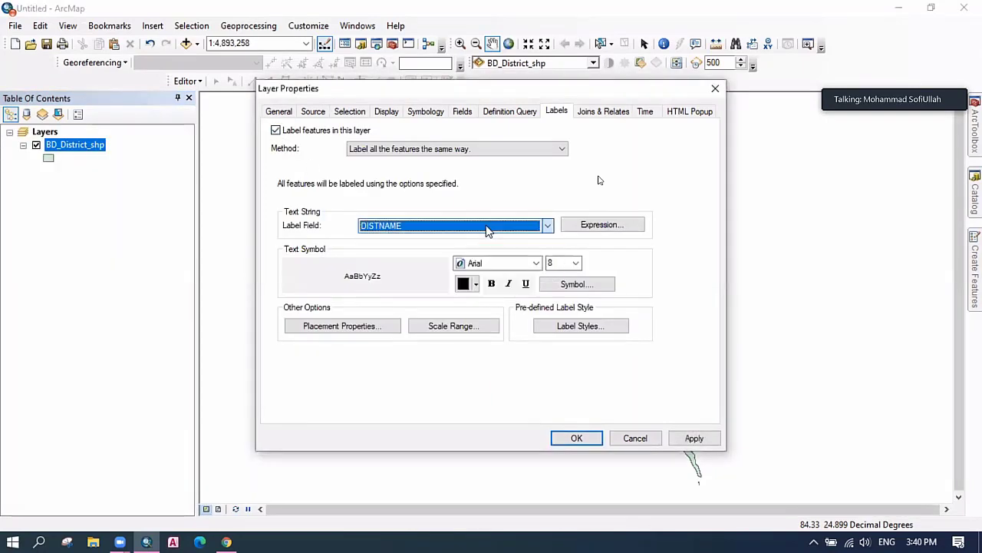
click(575, 264)
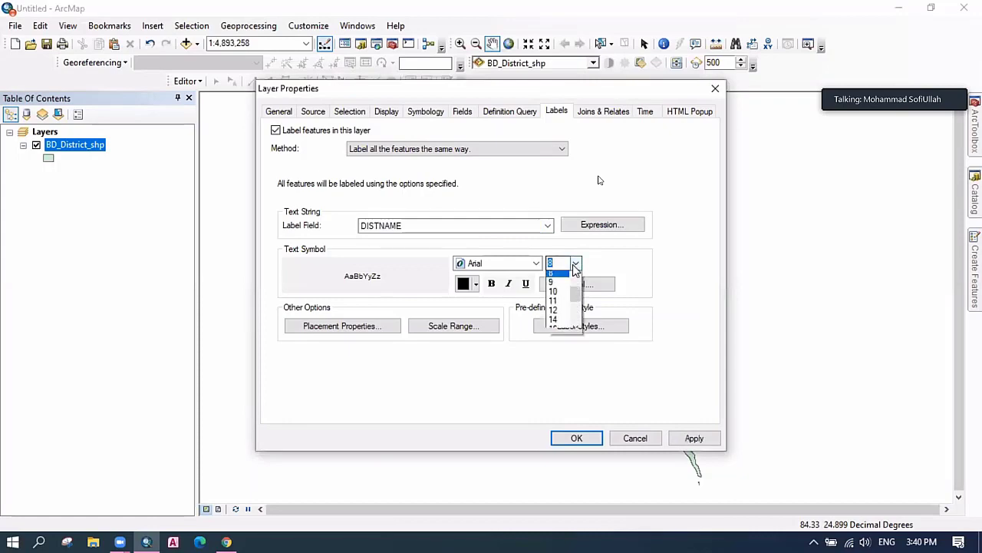
click(553, 323)
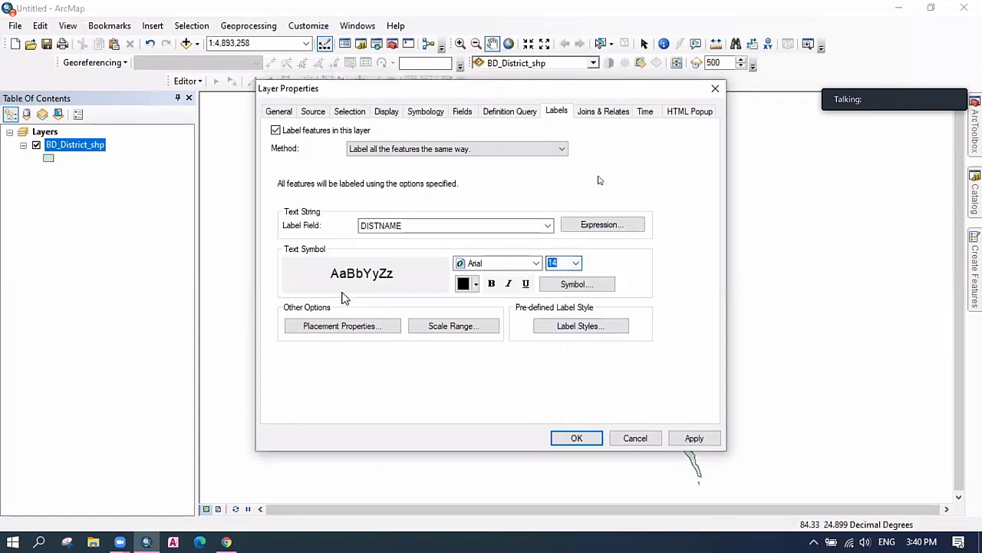
click(574, 439)
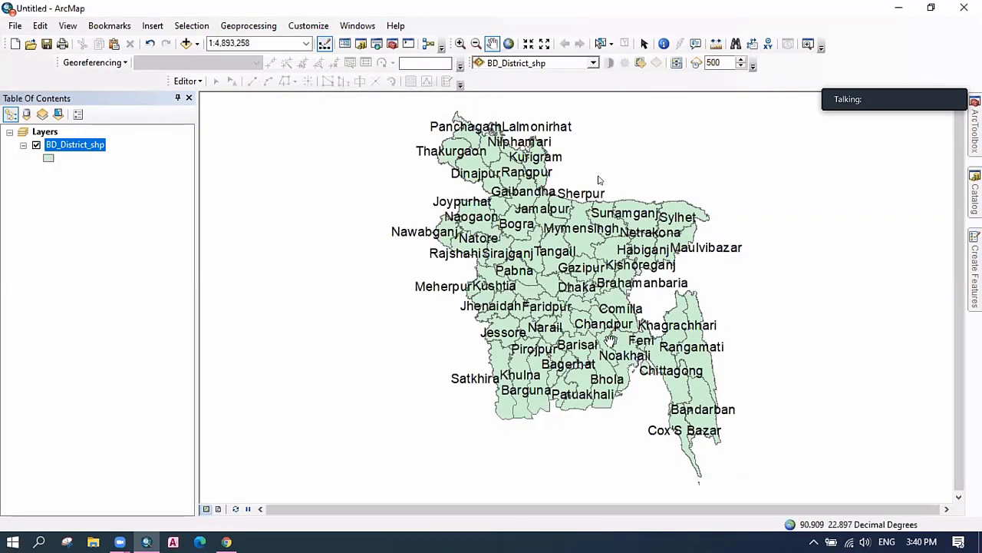
click(49, 160)
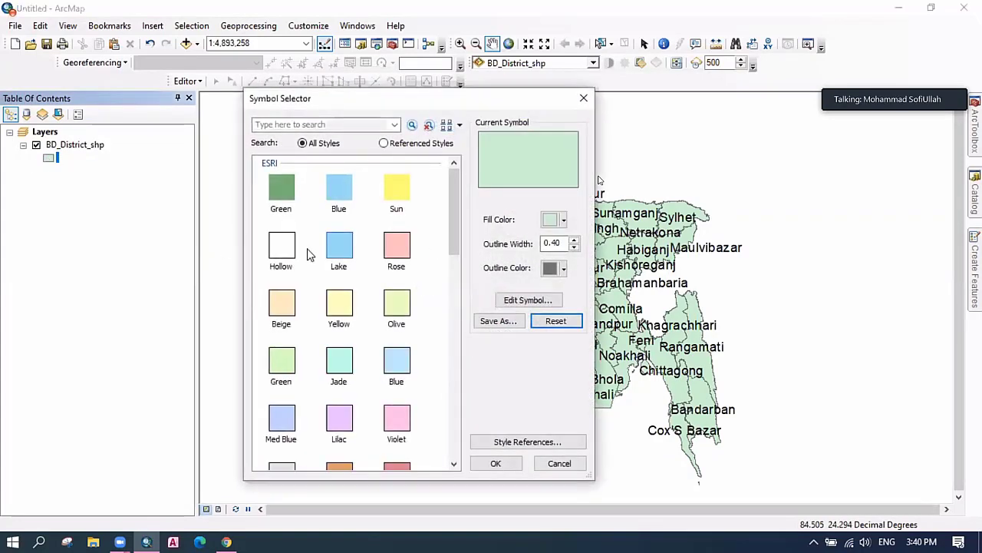
Apply the Hollow fill to the district polygons and zoom in around Comilla to read labels.
click(277, 245)
click(496, 463)
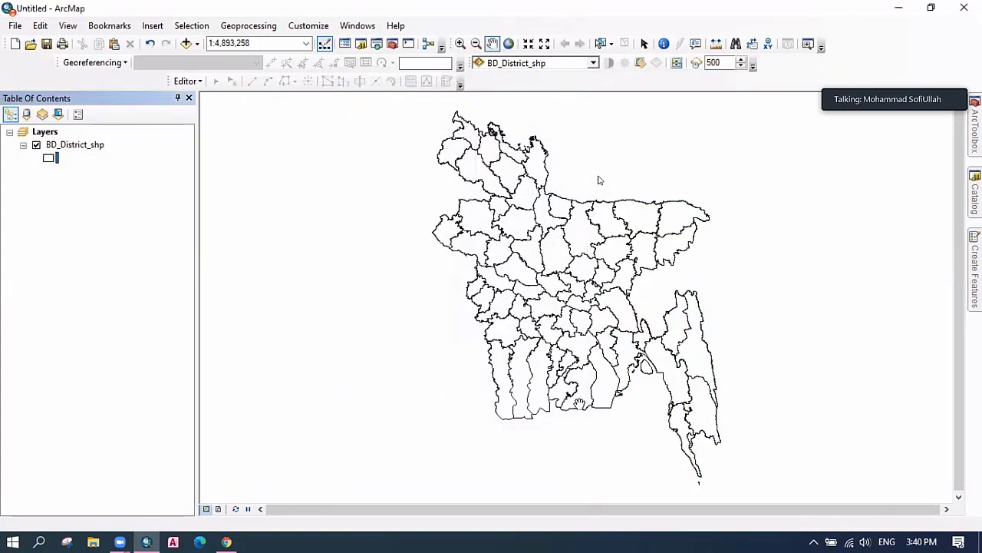
scroll(630, 324, up, 4)
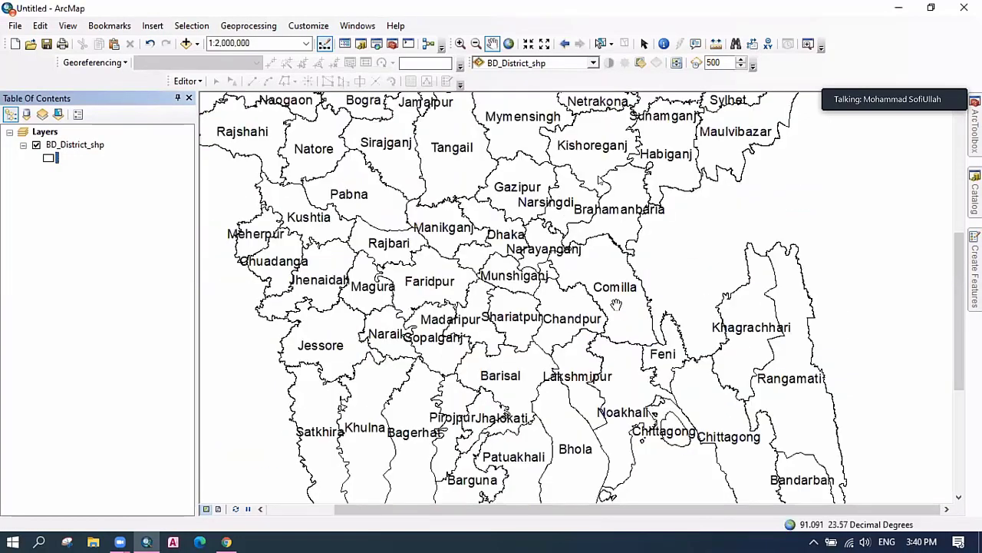
scroll(617, 305, up, 2)
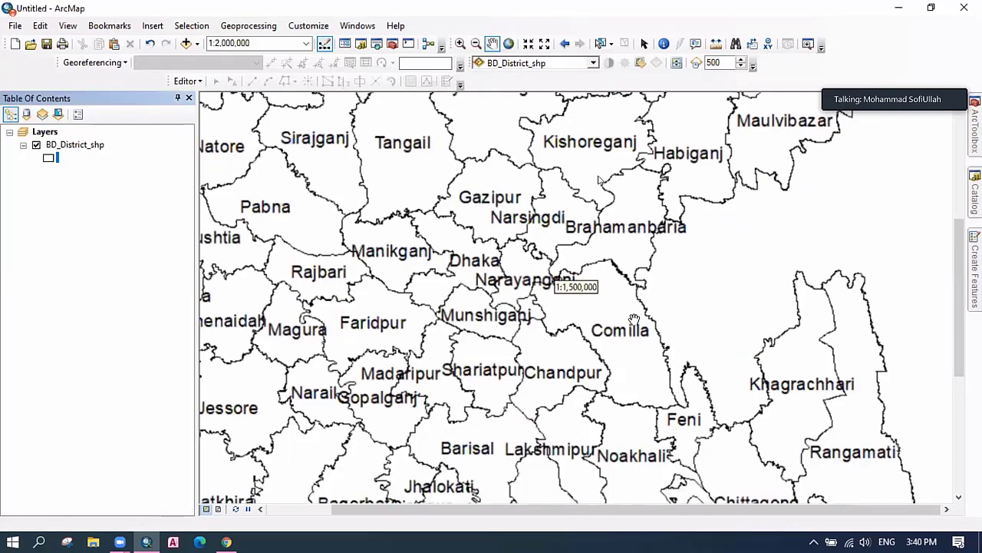
scroll(622, 281, up, 3)
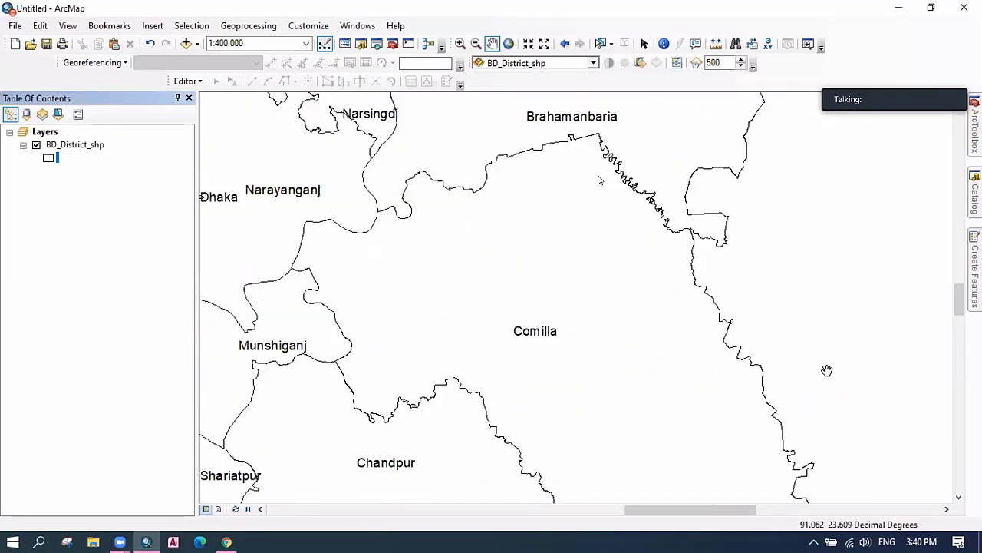
click(959, 497)
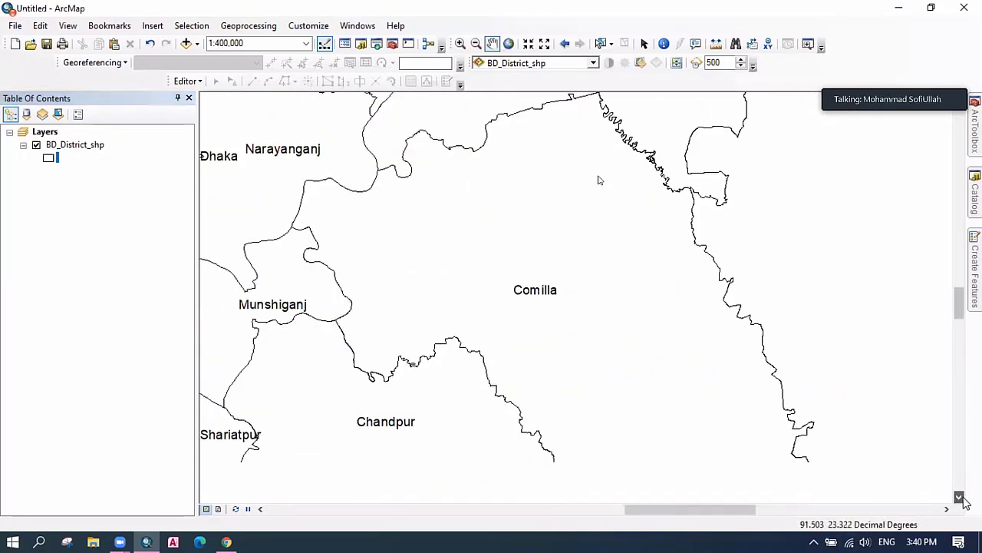
click(959, 496)
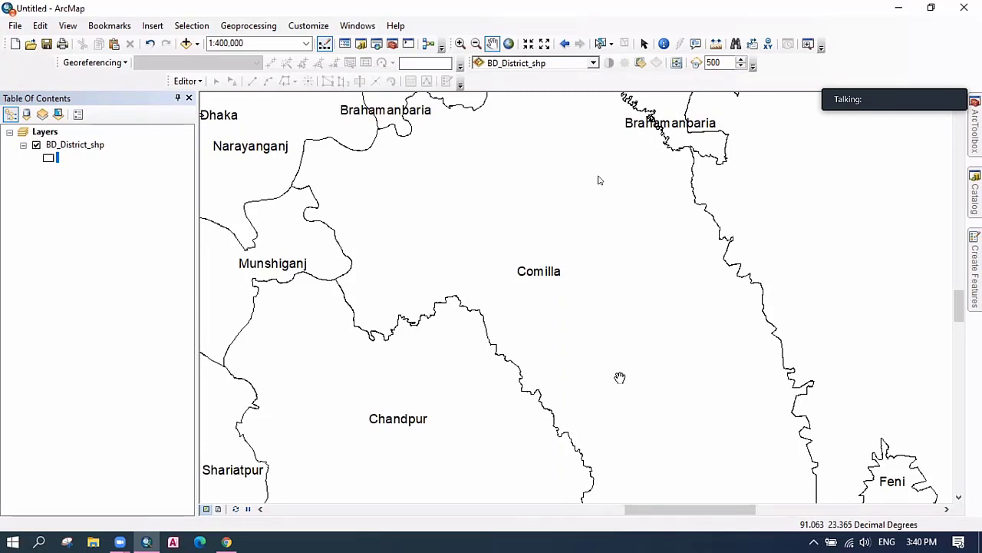
click(45, 133)
Cancel the Layers data frame properties, zoom to full extent, and reopen BD_District_shp's properties.
right_click(46, 134)
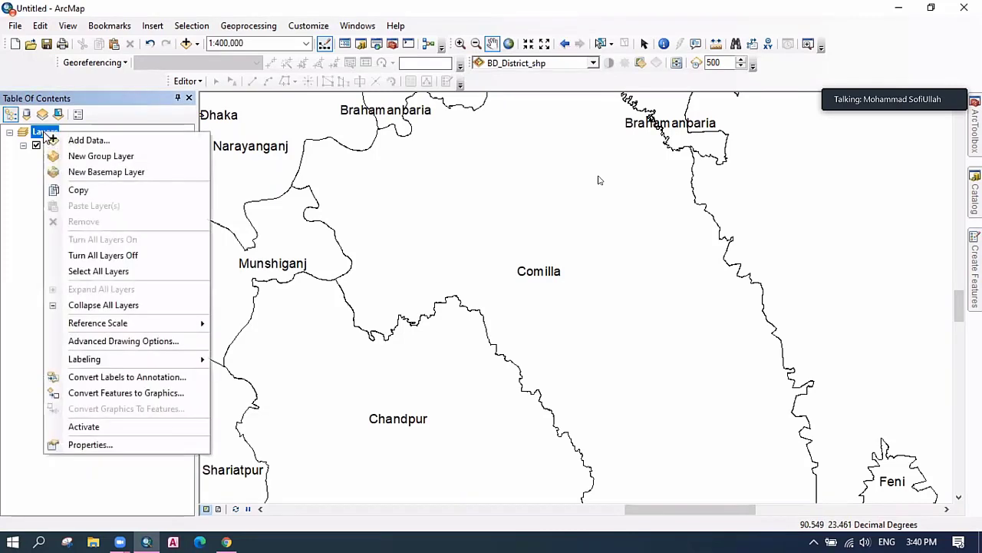
click(93, 444)
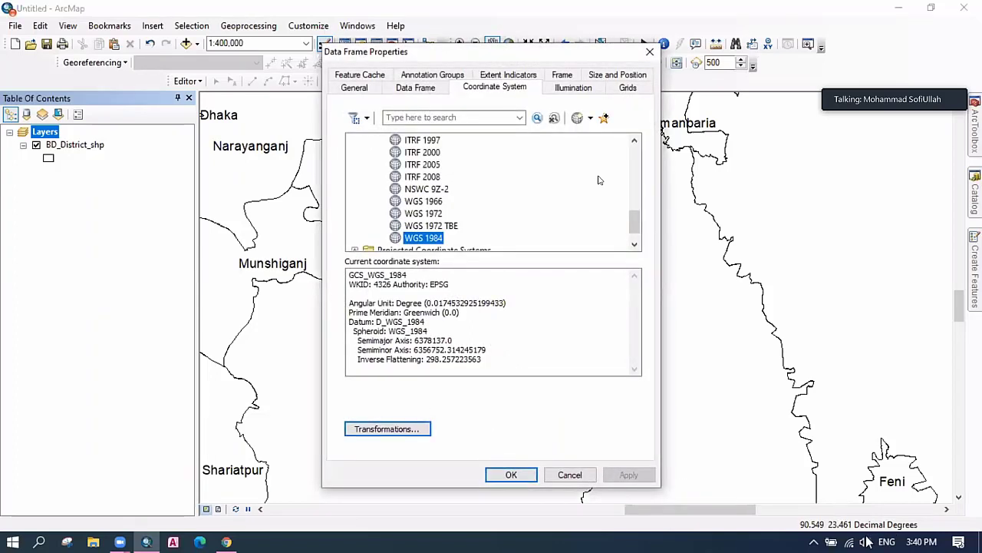
click(634, 245)
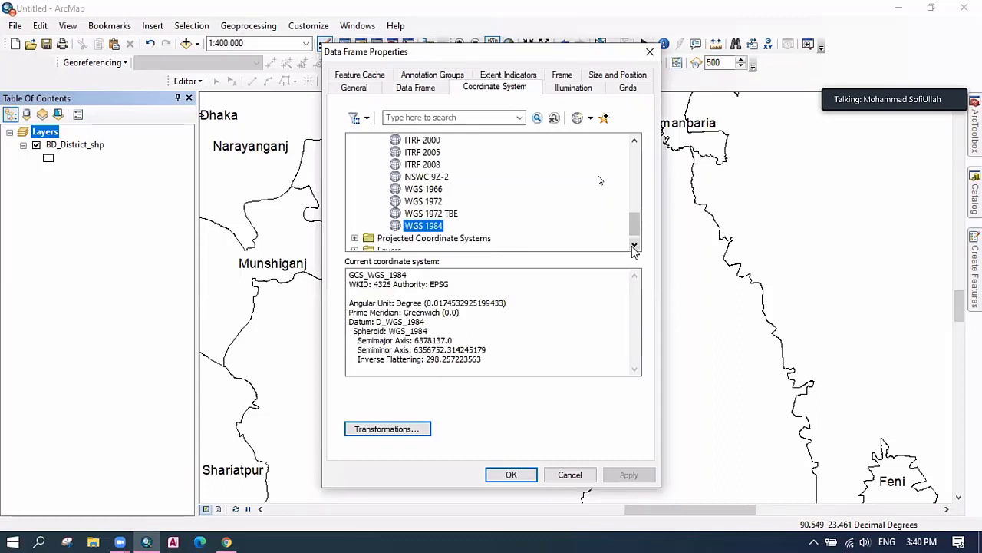
click(634, 245)
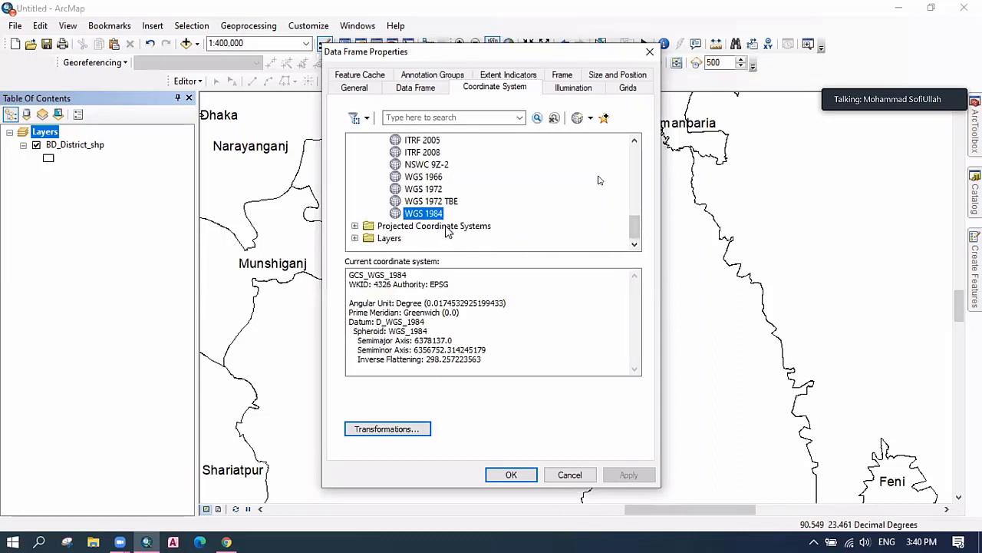
click(561, 477)
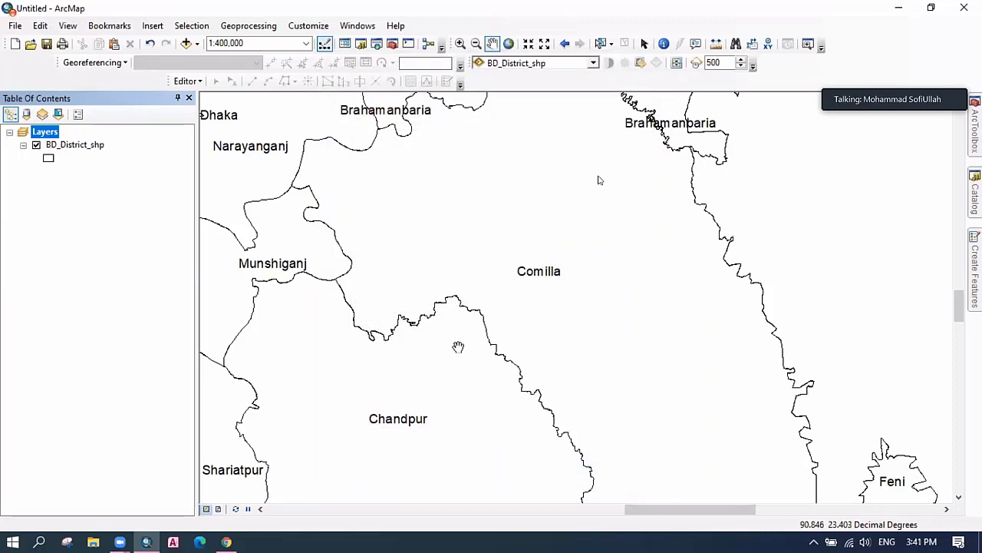
click(508, 44)
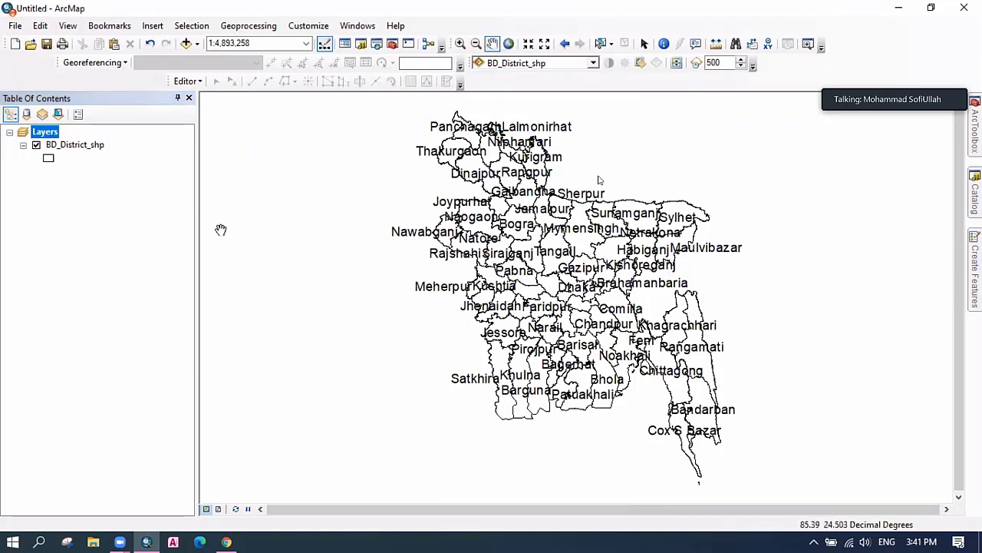
double_click(77, 146)
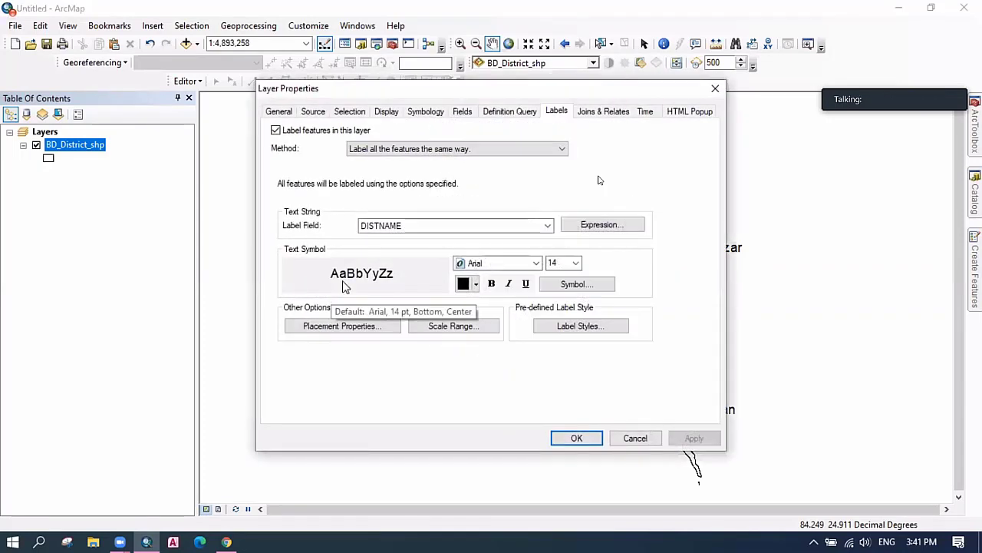
Uncheck 'Label features in this layer' for BD_District_shp and confirm with OK.
click(276, 130)
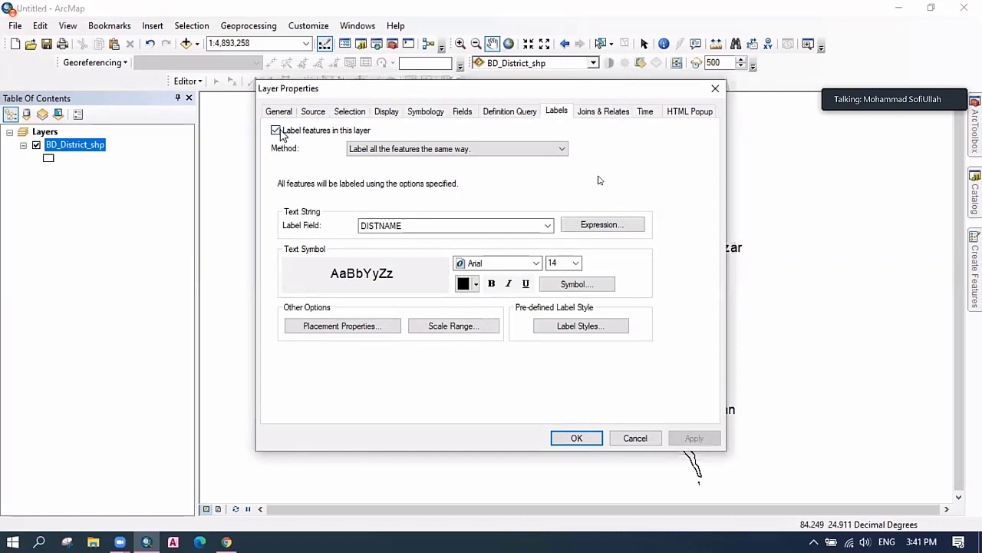
click(576, 437)
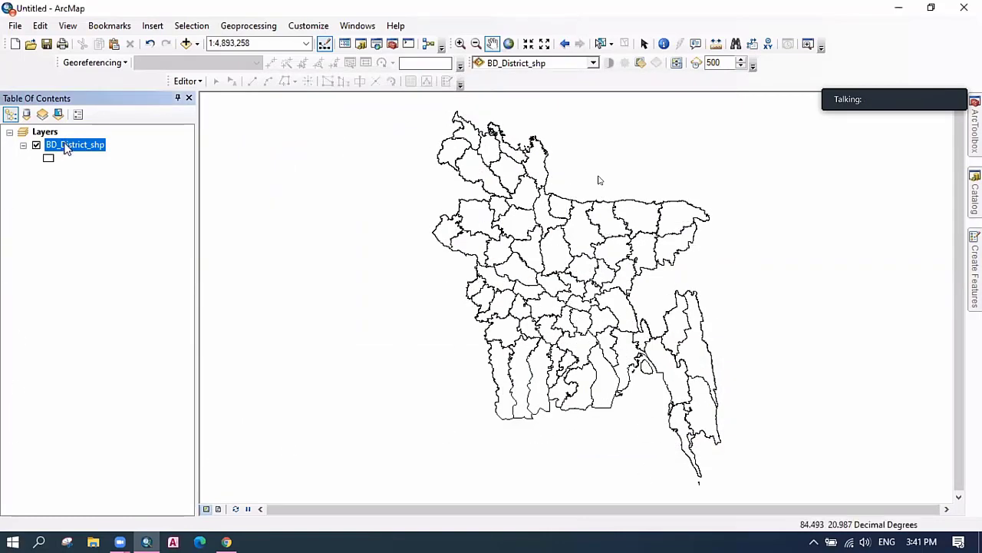
right_click(54, 134)
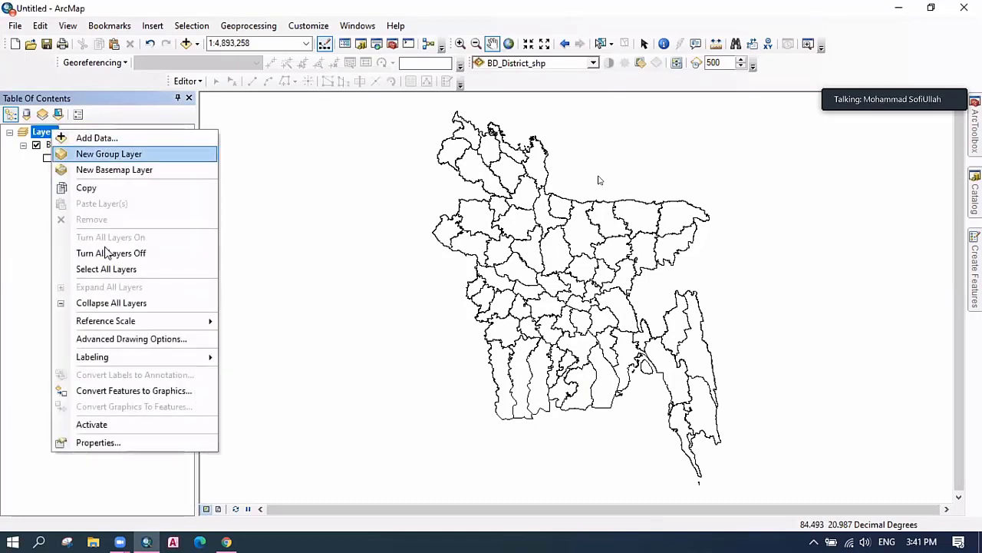
Browse the data frame's coordinate systems to Projected > UTM > WGS 1984 > Northern Hemisphere.
click(123, 442)
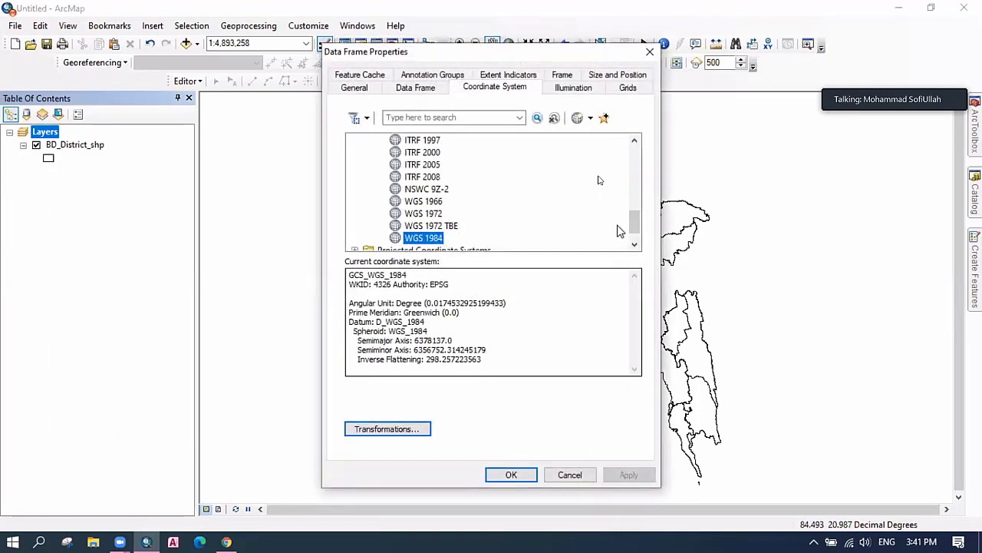
click(634, 244)
scroll(511, 219, up, 12)
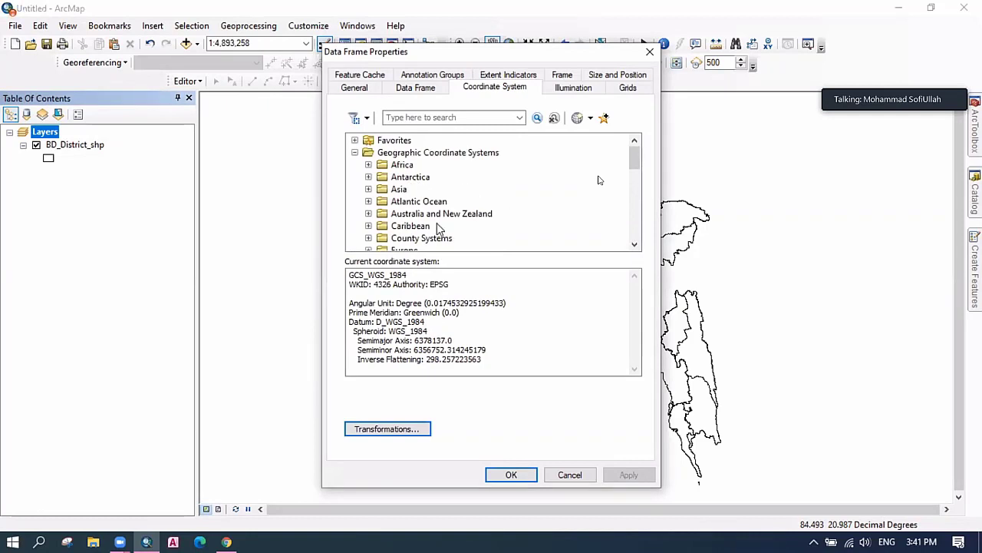
scroll(436, 223, down, 9)
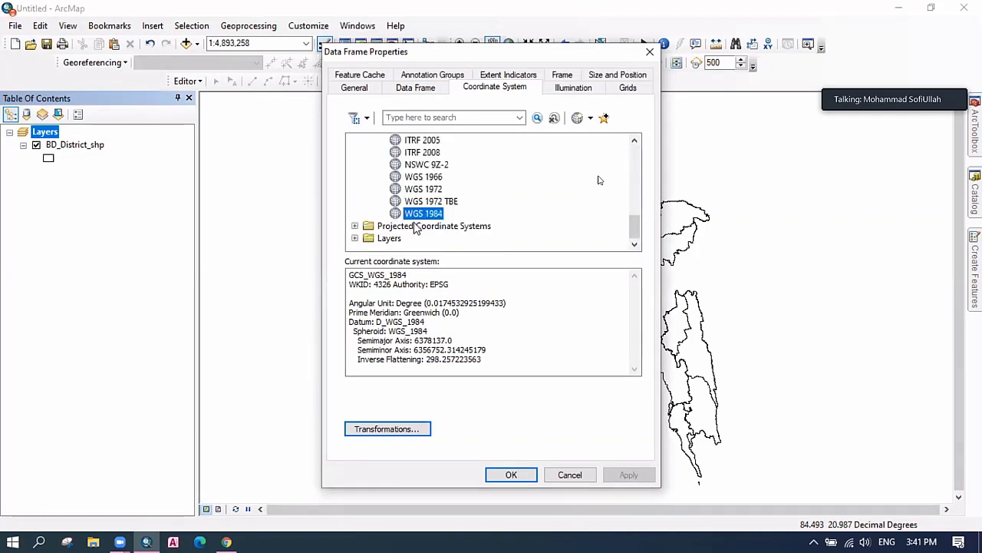
double_click(430, 227)
scroll(438, 216, down, 2)
double_click(401, 211)
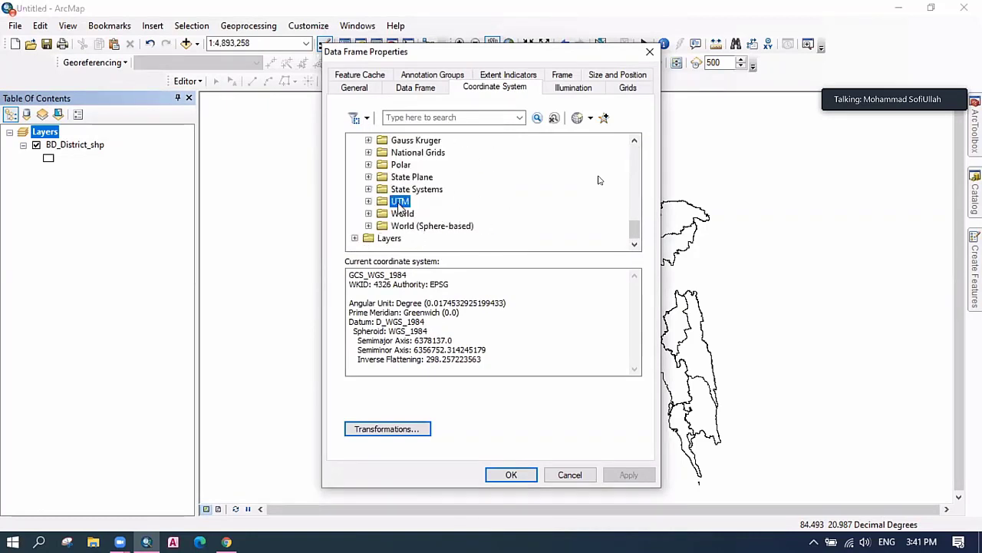
scroll(465, 223, down, 2)
scroll(436, 239, down, 2)
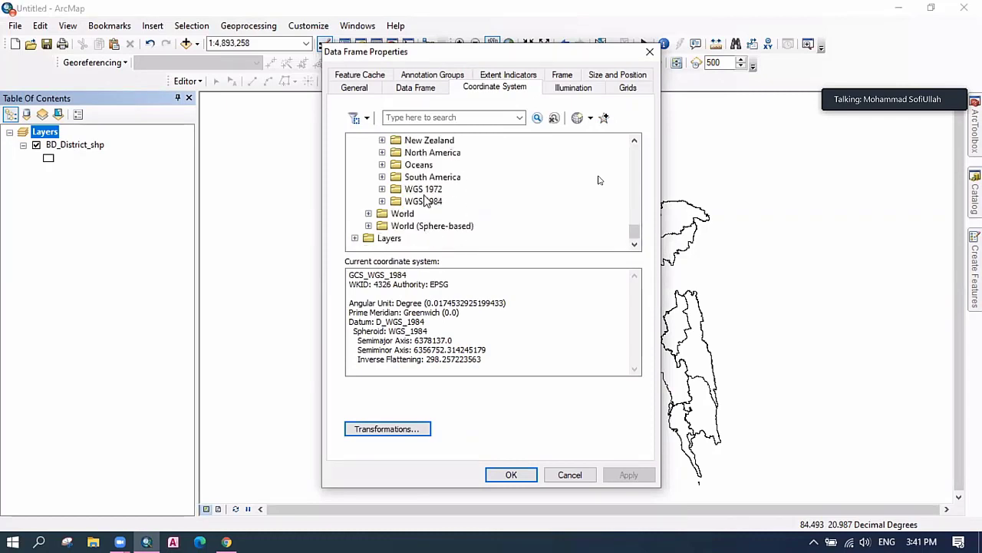
double_click(428, 201)
click(465, 215)
double_click(464, 214)
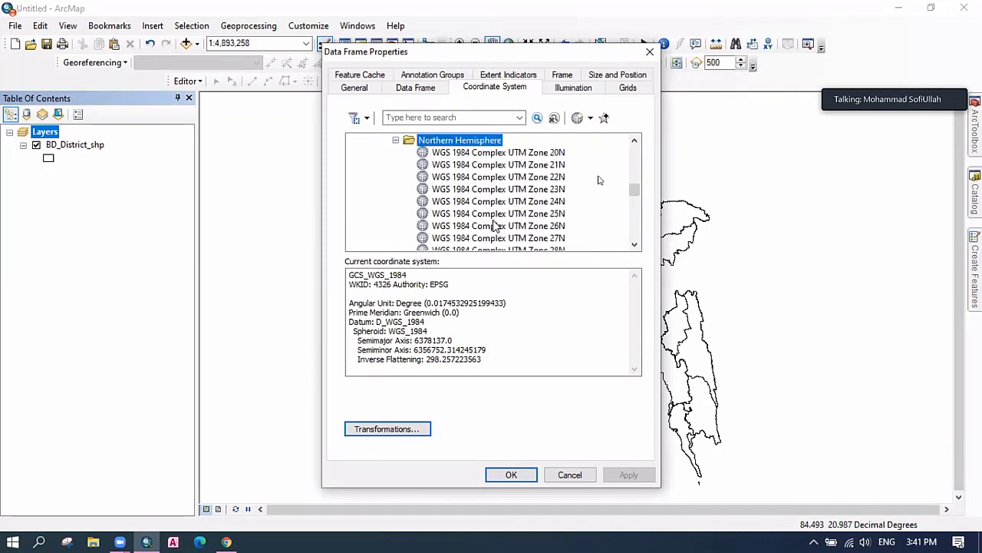
Select WGS 1984 UTM Zone 45N and apply it to the data frame.
scroll(506, 226, down, 3)
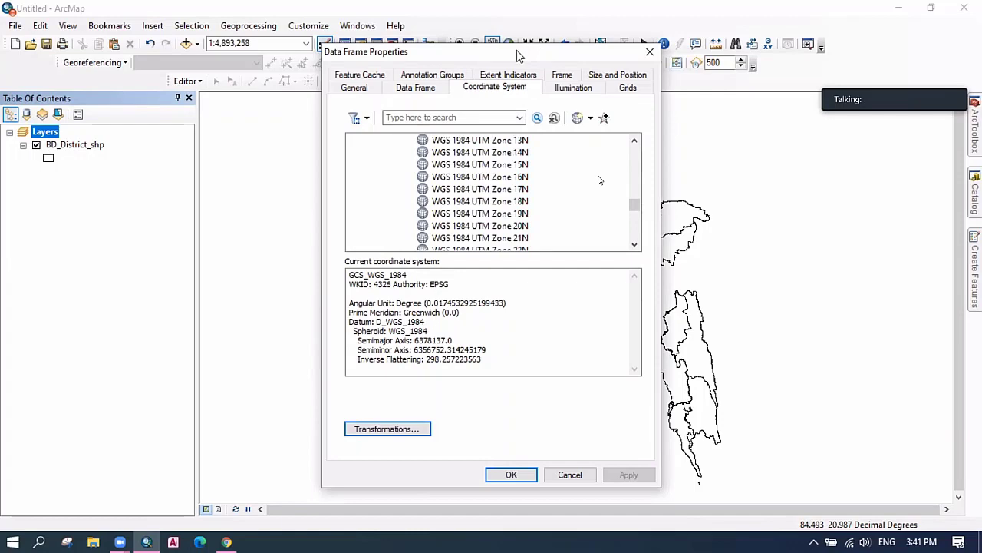
drag(542, 50, 215, 86)
scroll(204, 271, down, 8)
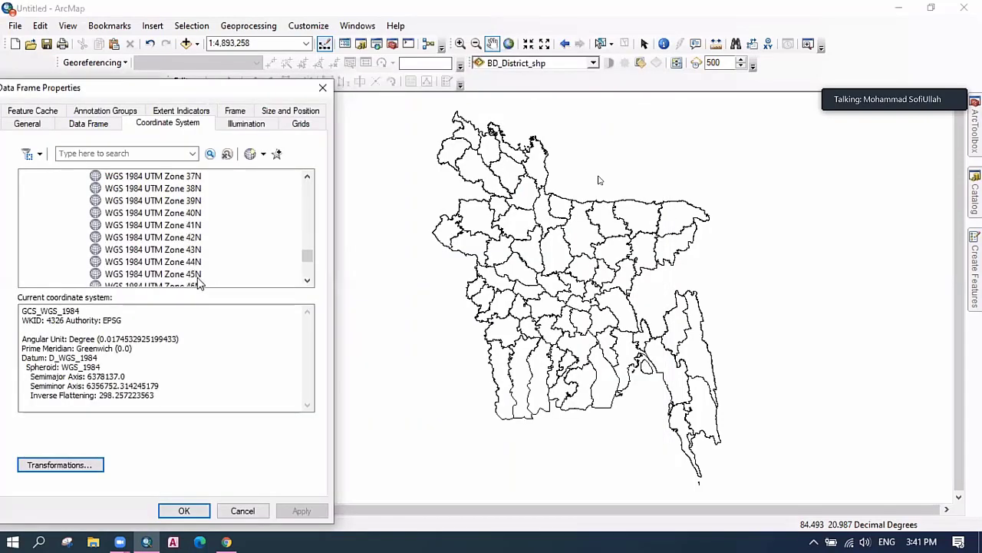
click(195, 275)
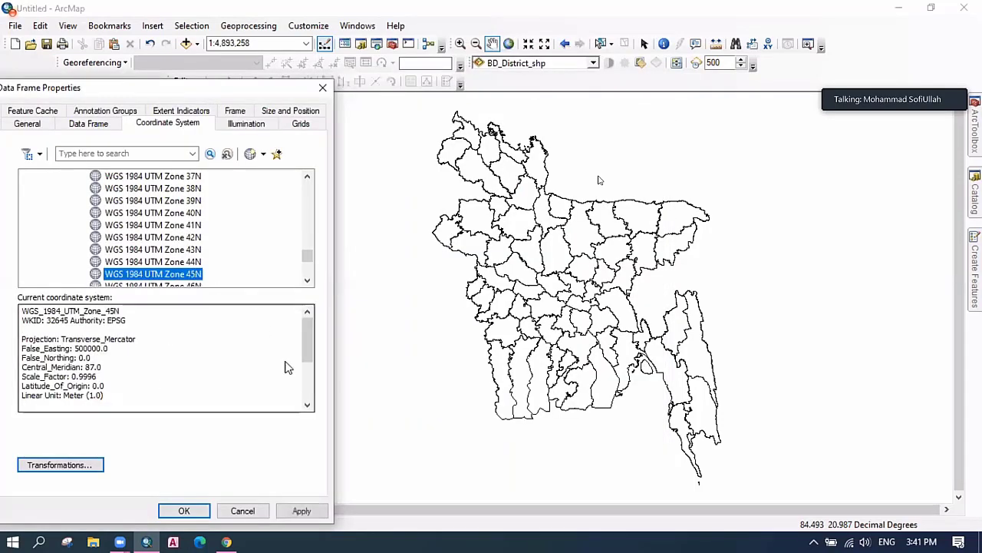
click(304, 511)
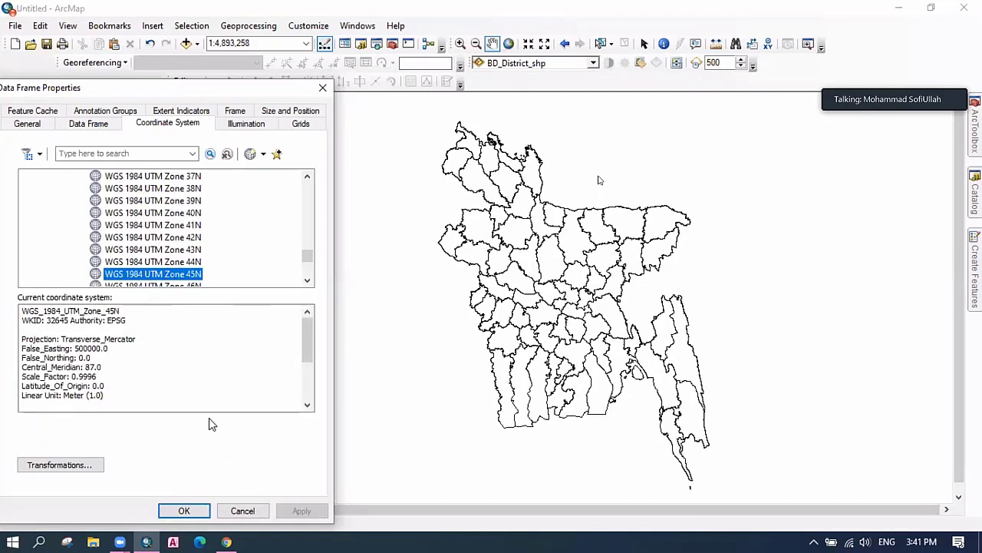
Compare the map under Zone 46N, then reapply Zone 45N and confirm with OK.
click(307, 281)
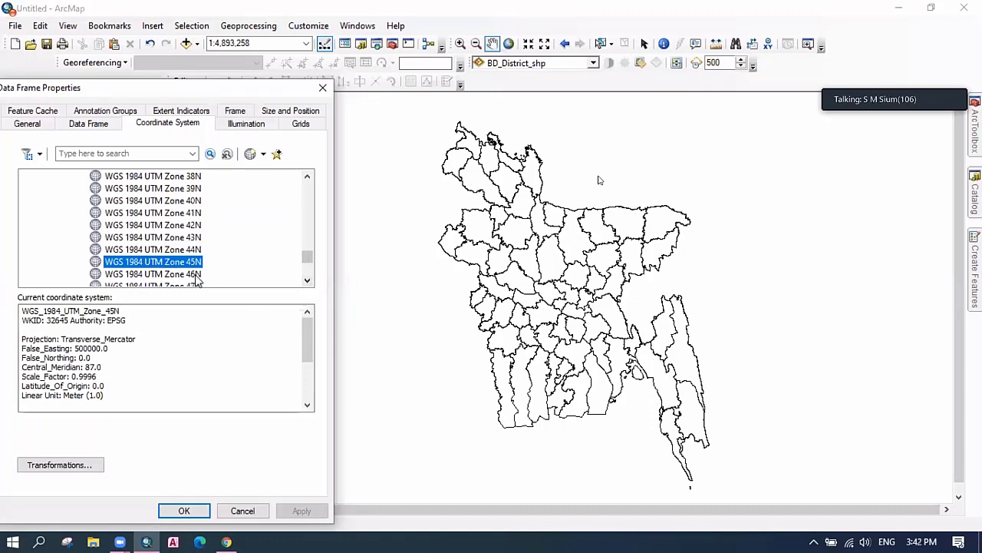
click(195, 275)
click(305, 511)
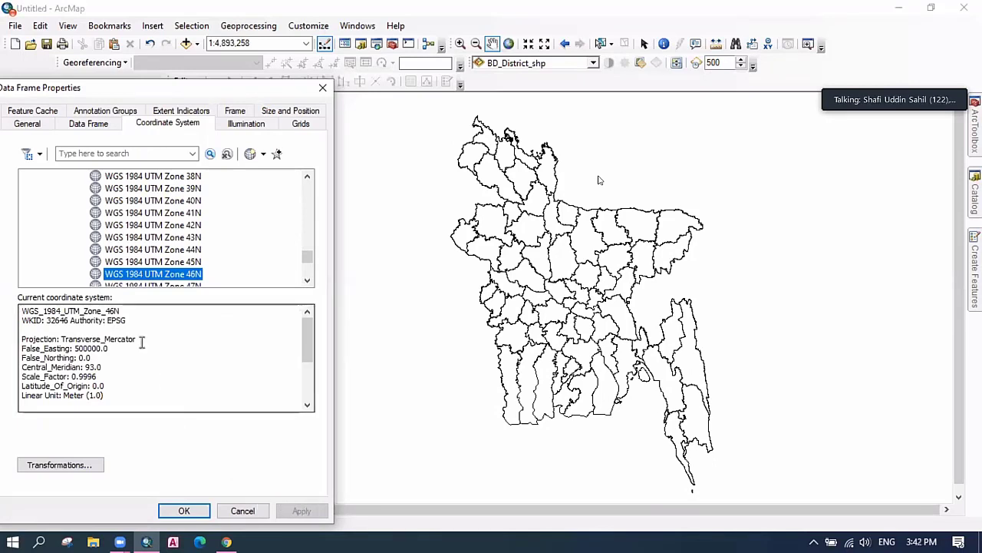
click(153, 262)
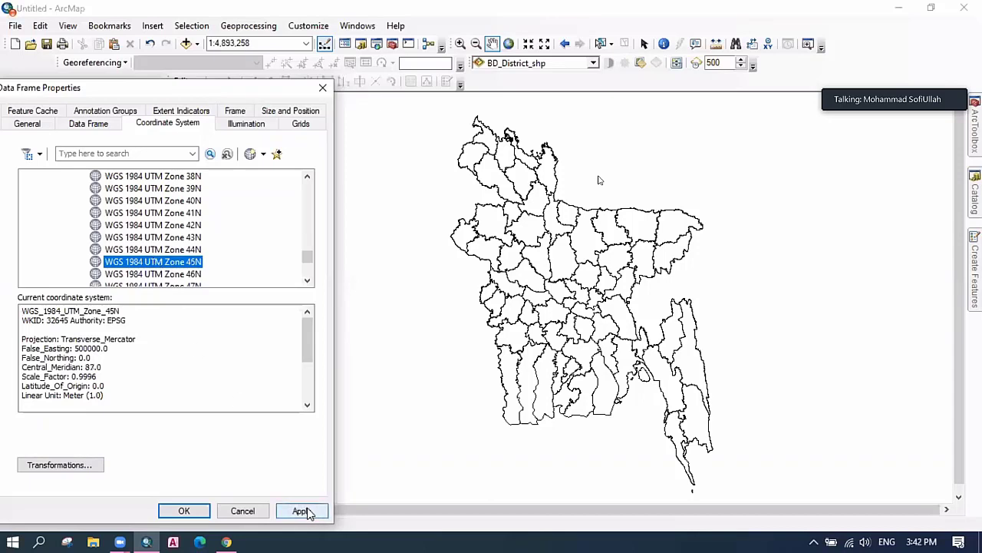
click(303, 512)
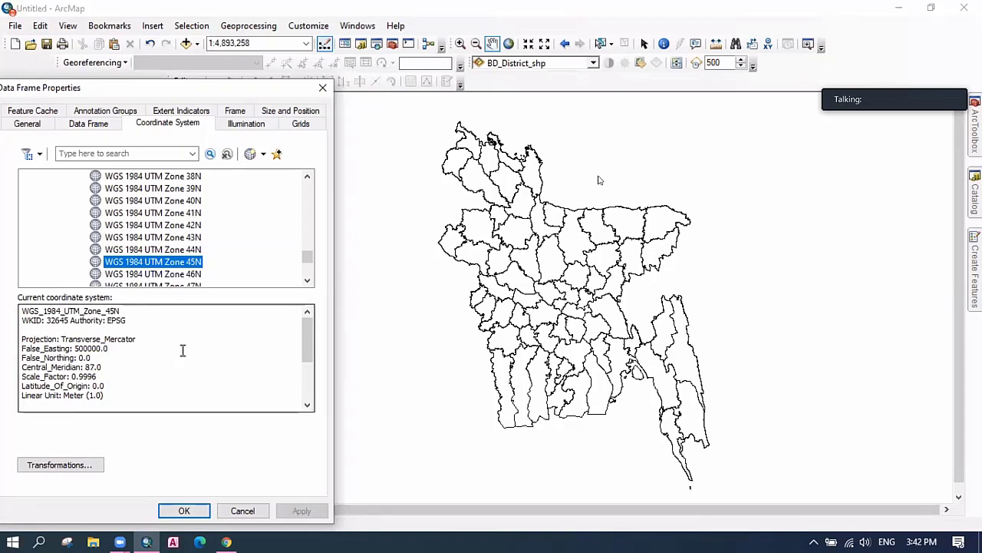
click(190, 275)
click(201, 511)
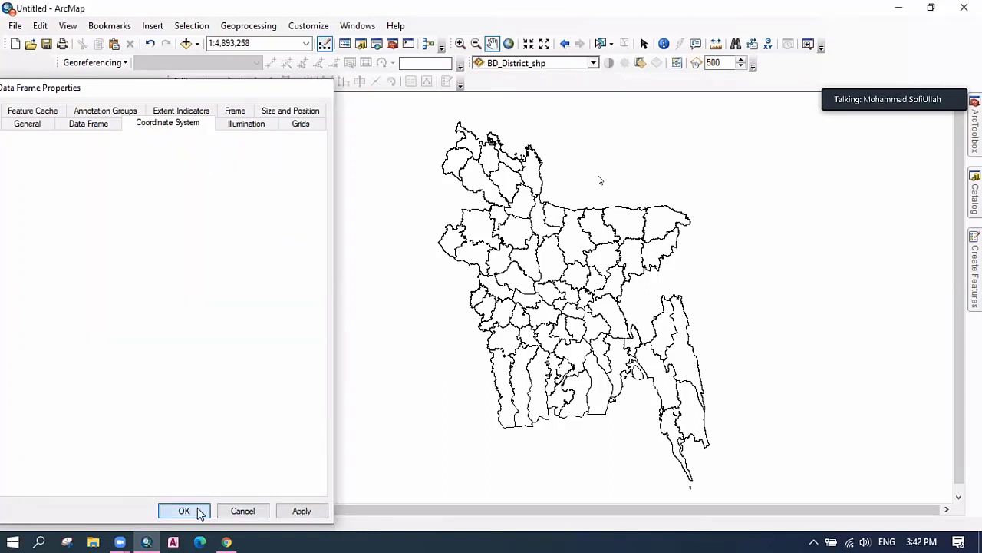
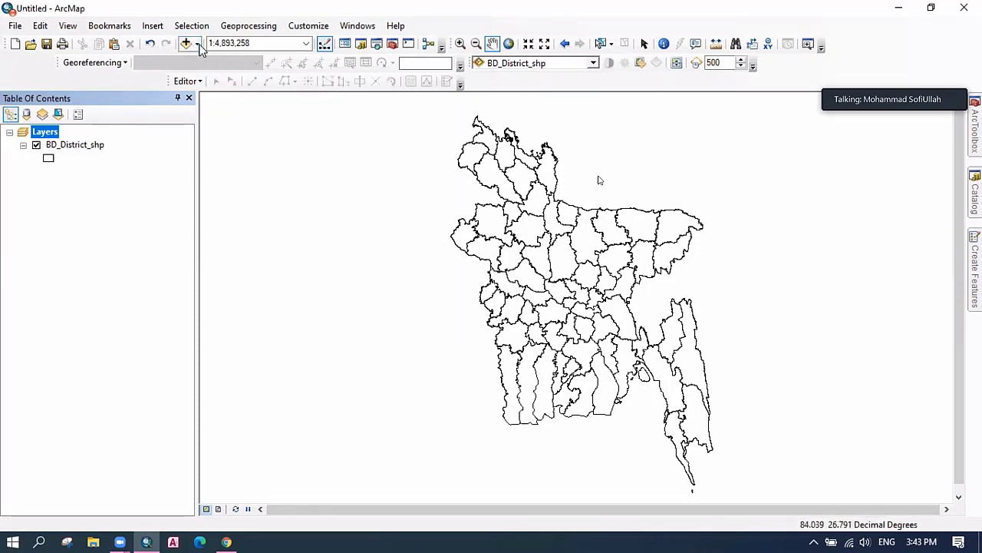
Add the World Imagery satellite basemap from the Add Basemap chooser.
click(198, 44)
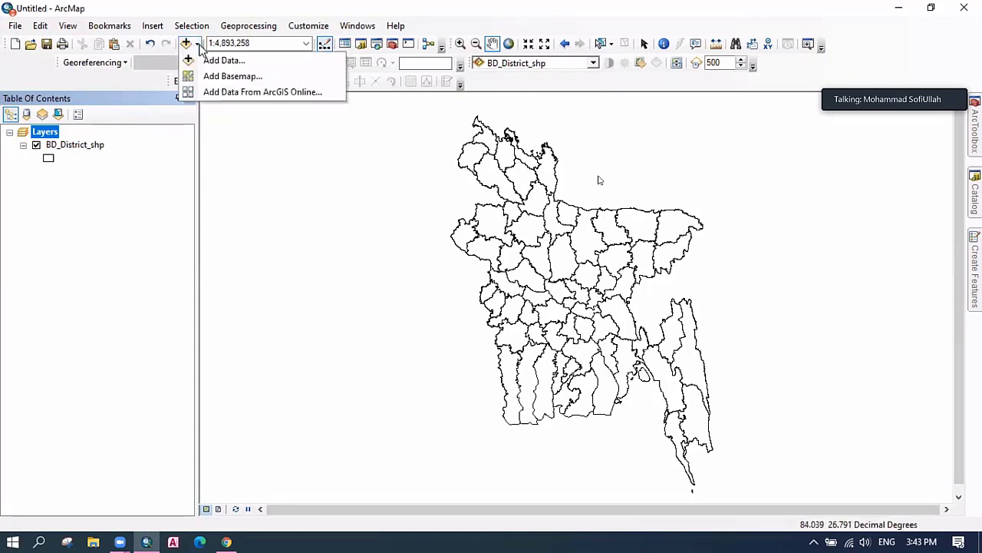
click(234, 77)
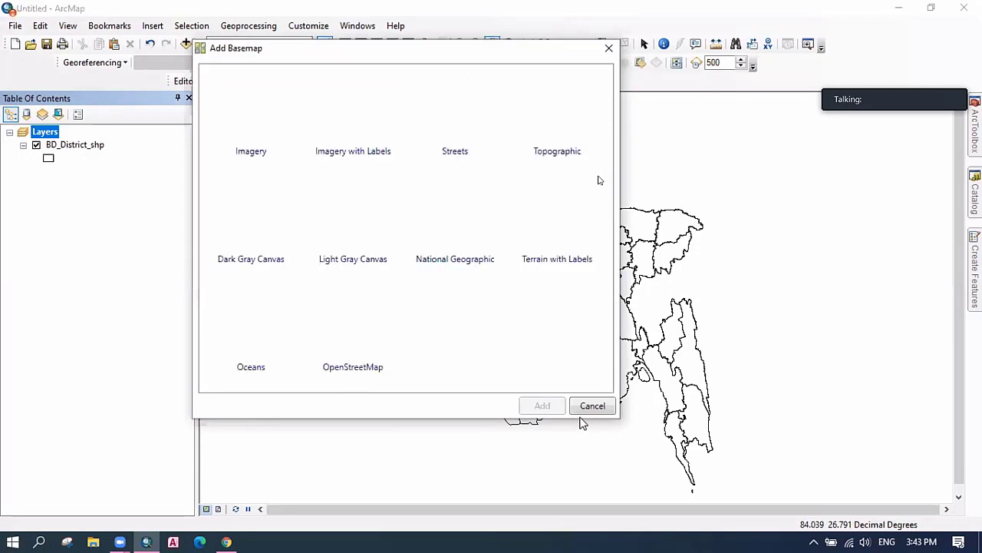
click(259, 141)
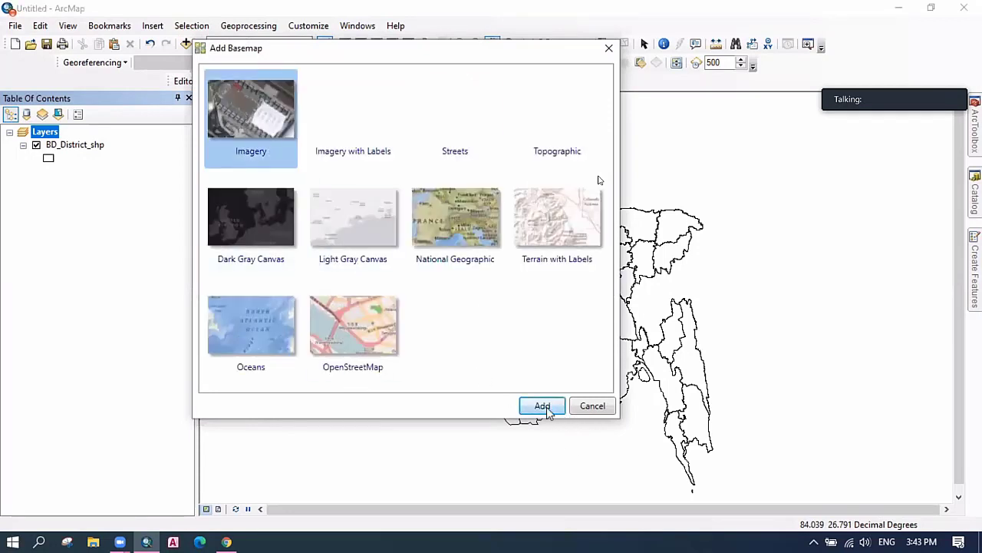
click(546, 406)
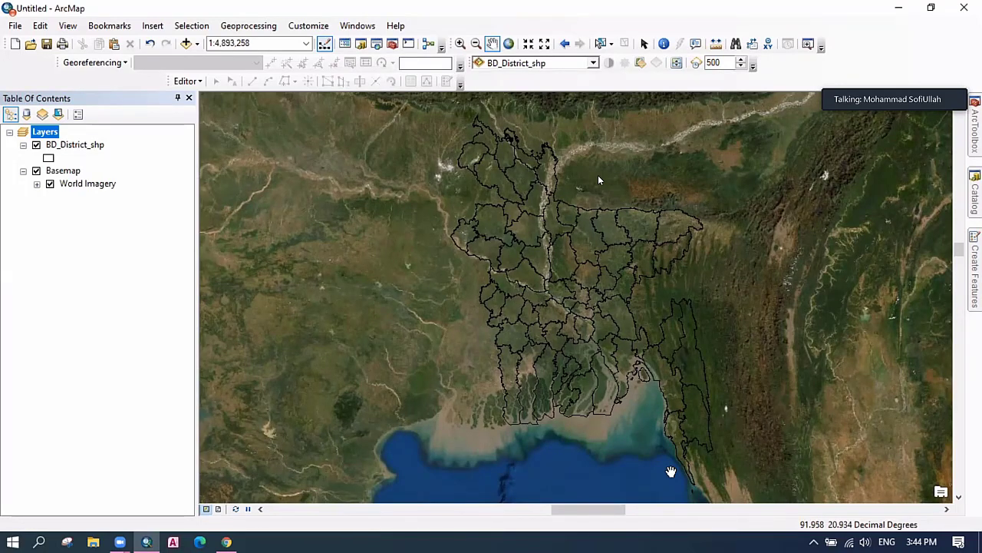
Drag Comilla.jpg from the Catalog into the map, accept the spatial reference warning, and move it to the top.
click(977, 204)
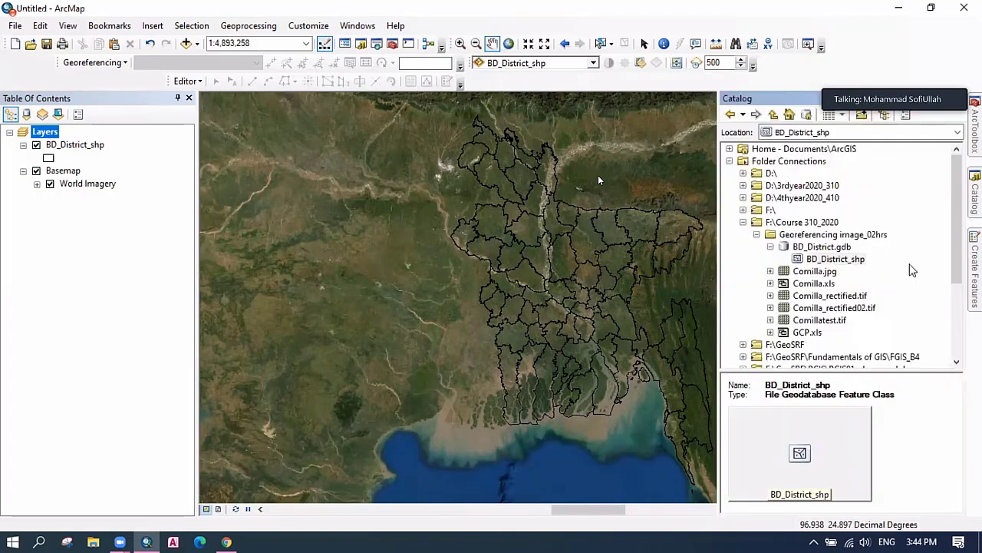
click(818, 272)
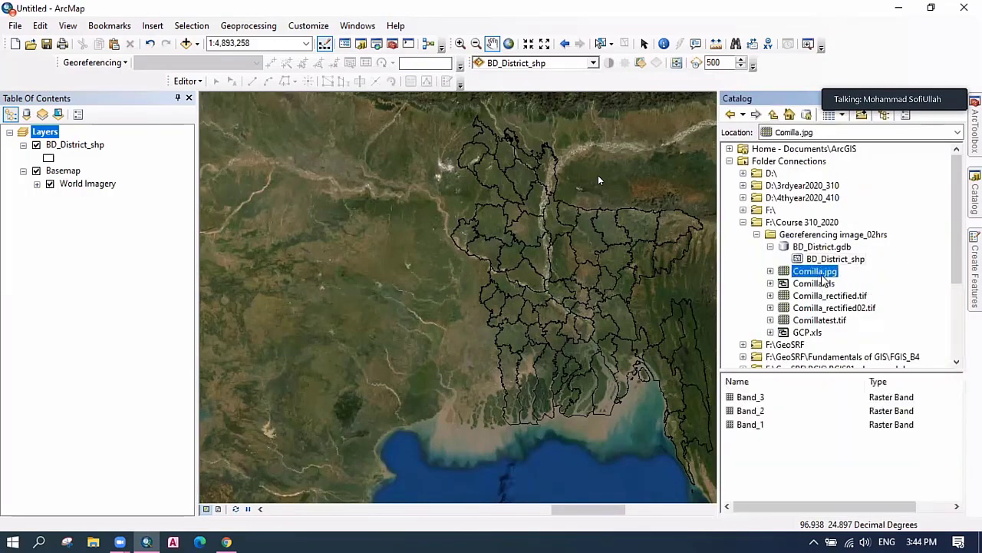
drag(824, 279, 68, 258)
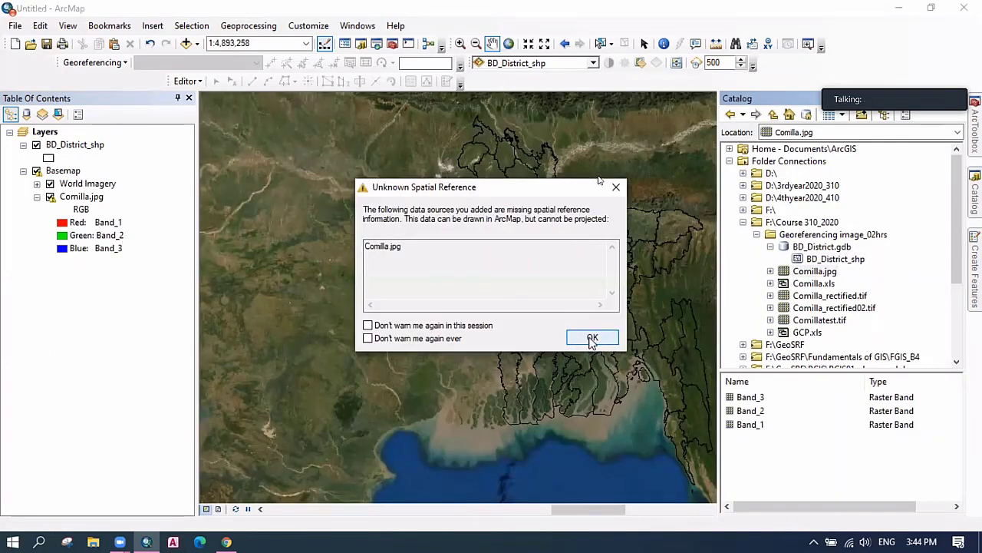
click(590, 339)
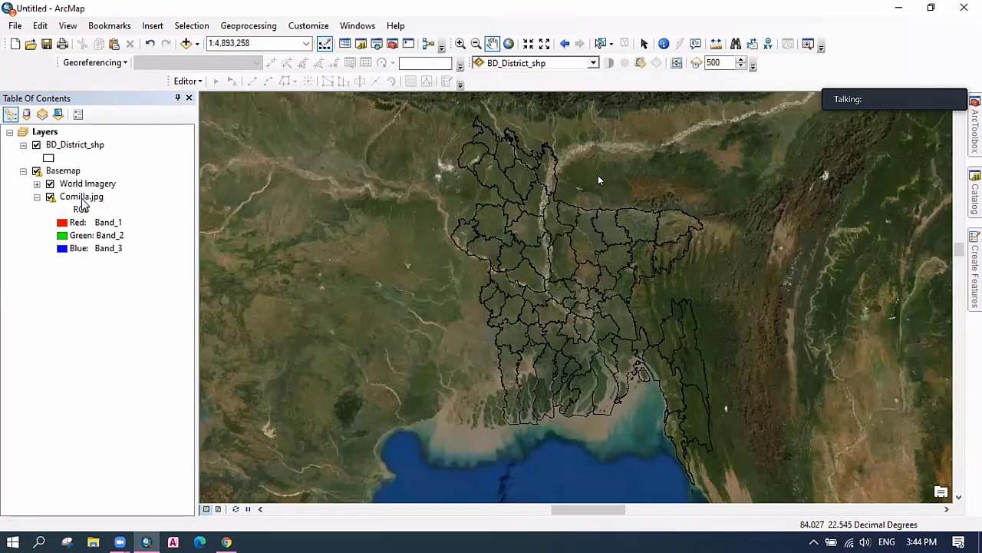
drag(81, 201, 73, 139)
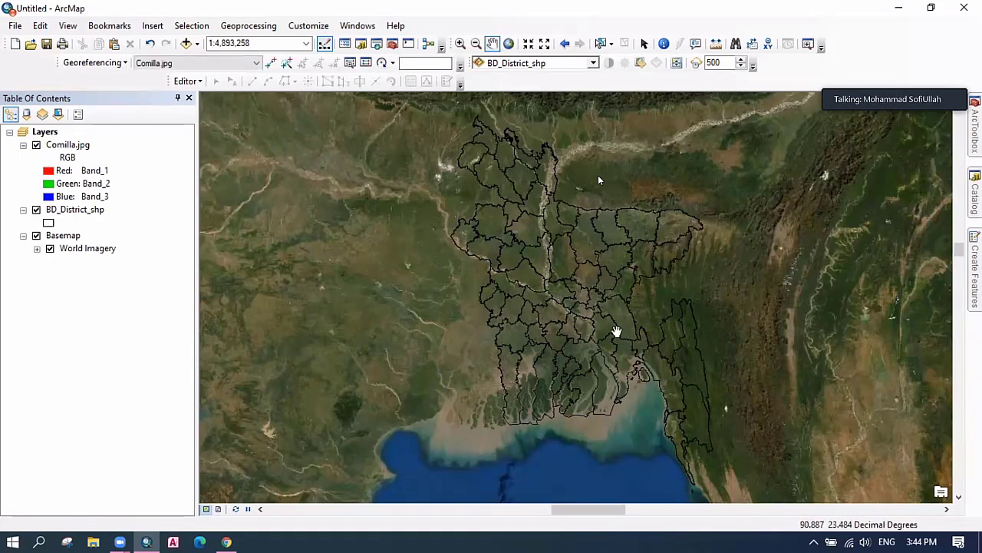
Fit Comilla.jpg to the display, then scale it down over central Bangladesh.
click(125, 63)
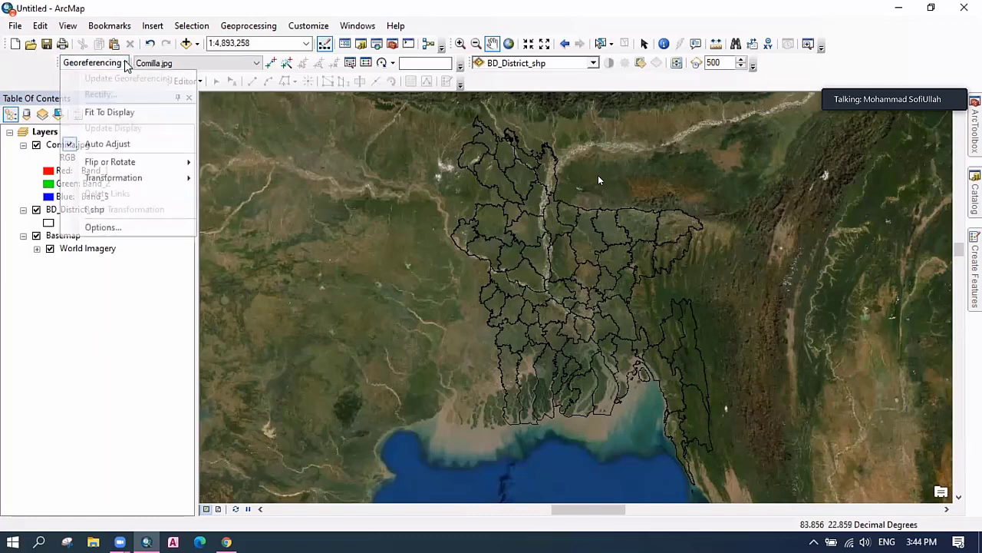
click(129, 113)
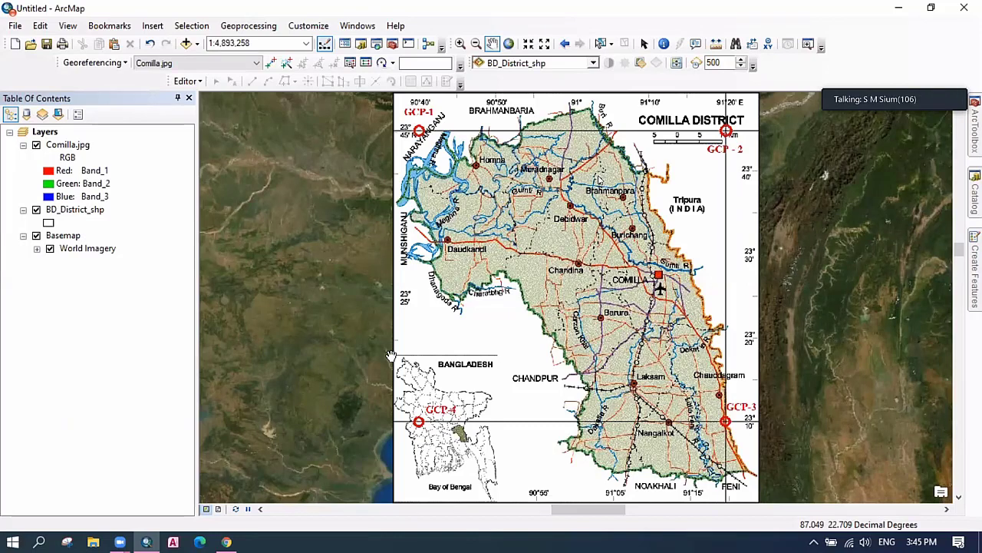
click(392, 63)
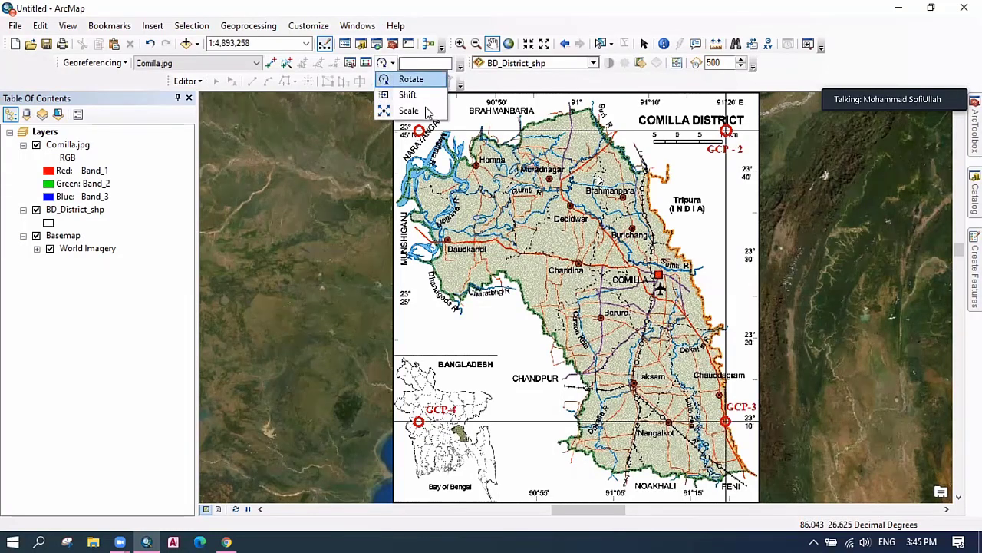
click(393, 65)
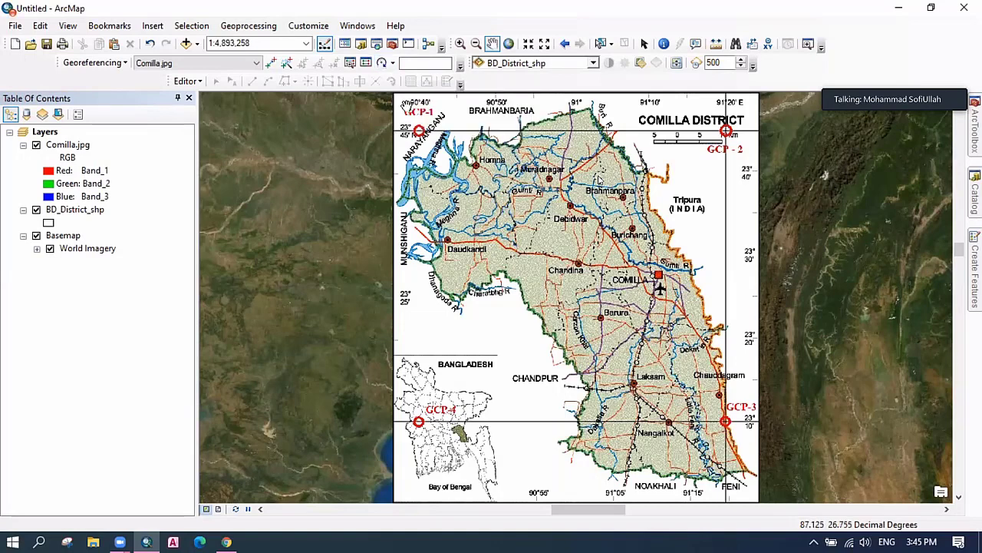
click(393, 63)
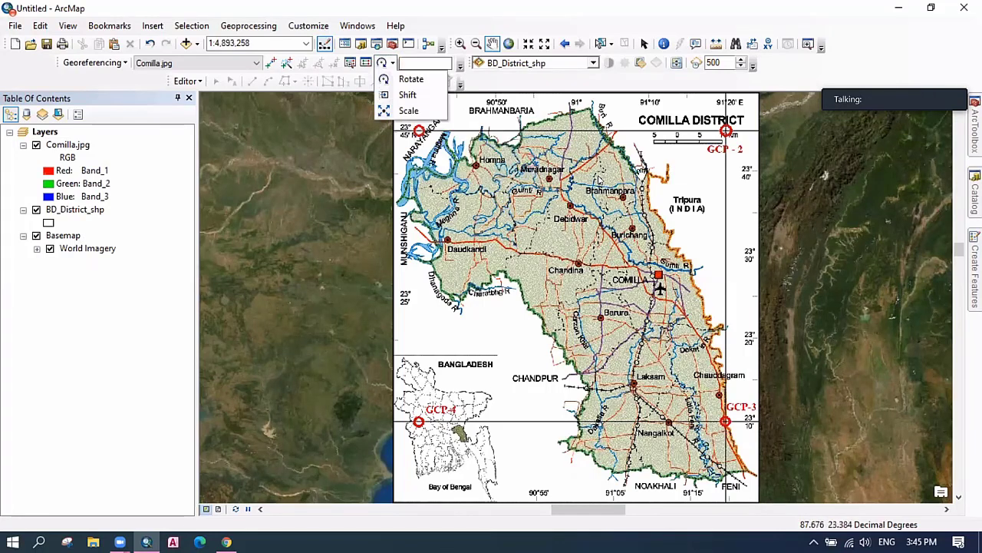
click(408, 111)
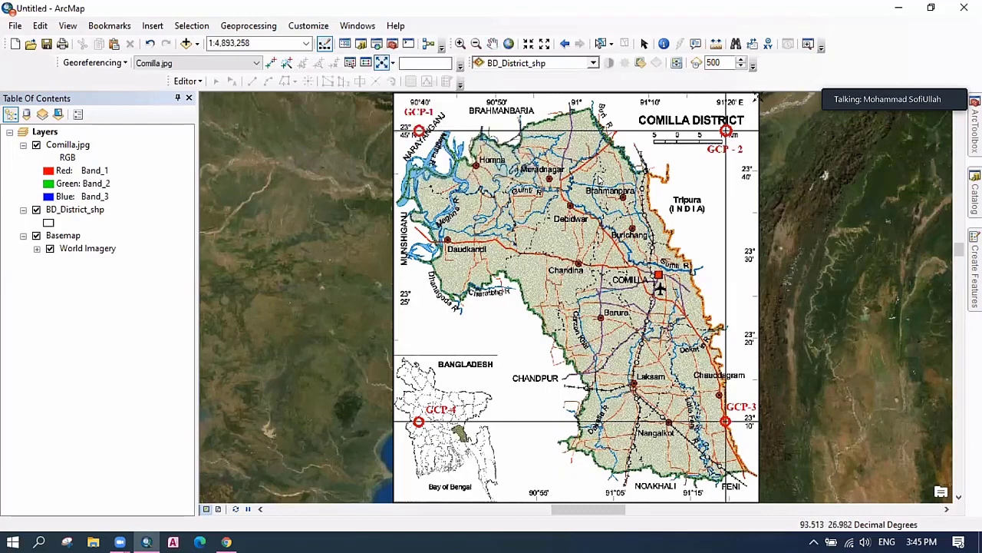
drag(759, 95, 635, 230)
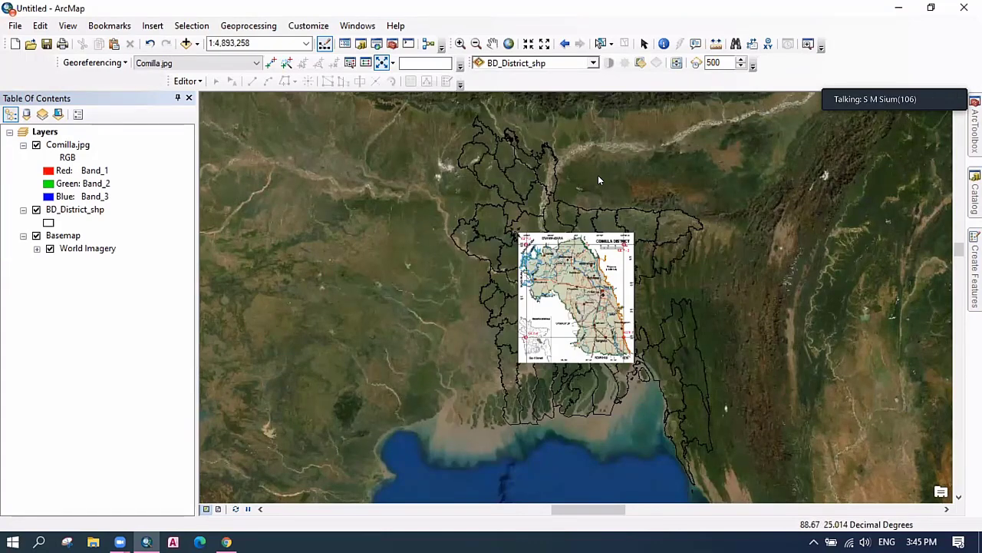
Set the Comilla.jpg layer's display transparency to 80% in Layer Properties.
right_click(66, 147)
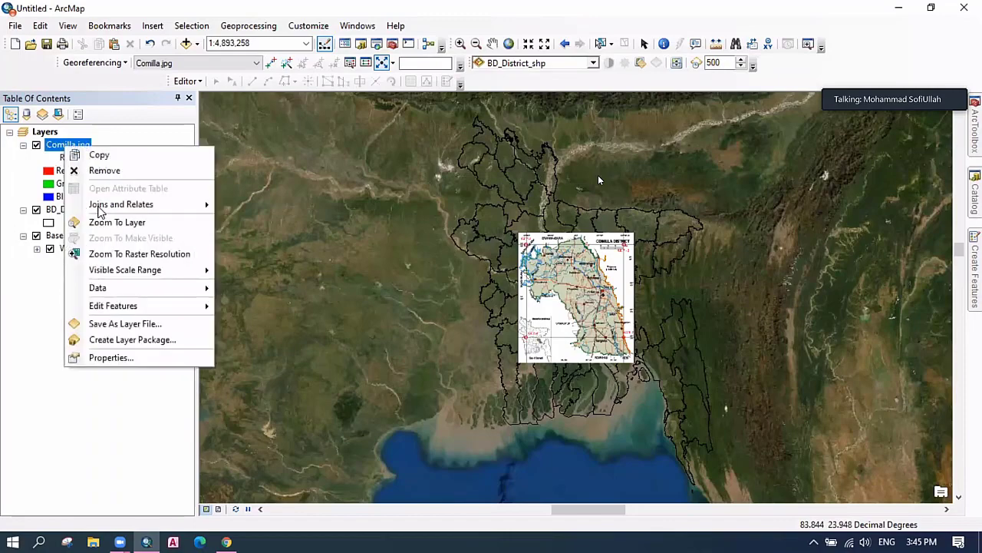
click(123, 359)
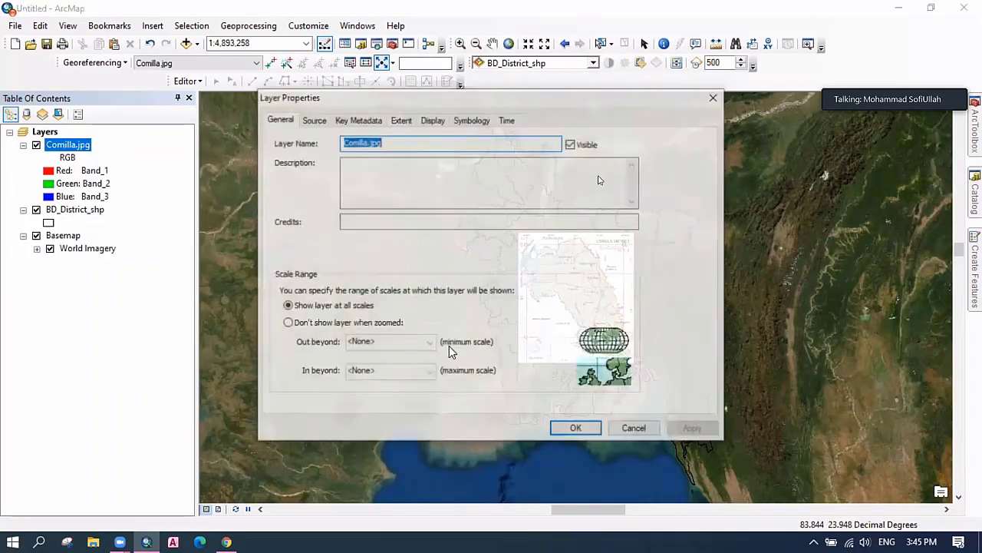
click(432, 122)
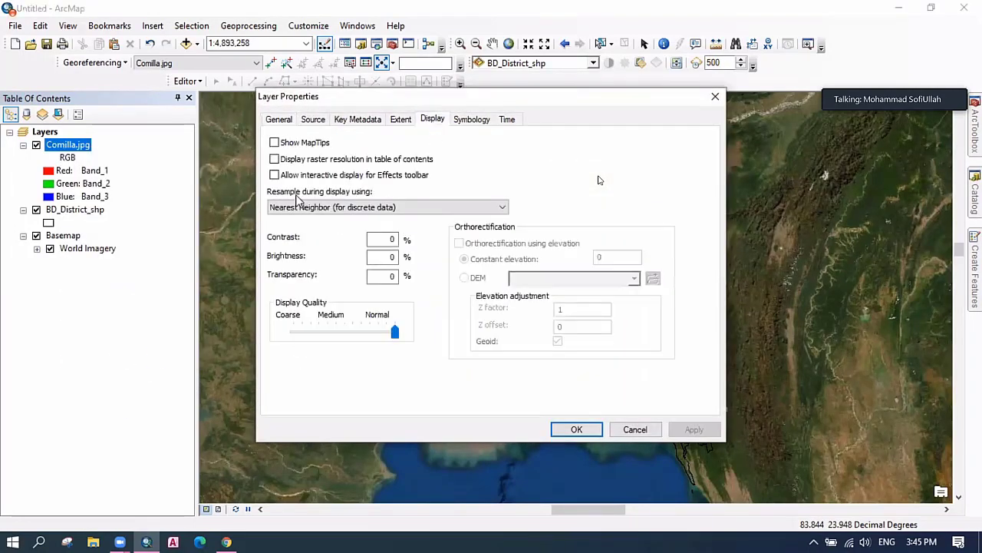
double_click(390, 276)
text(80)
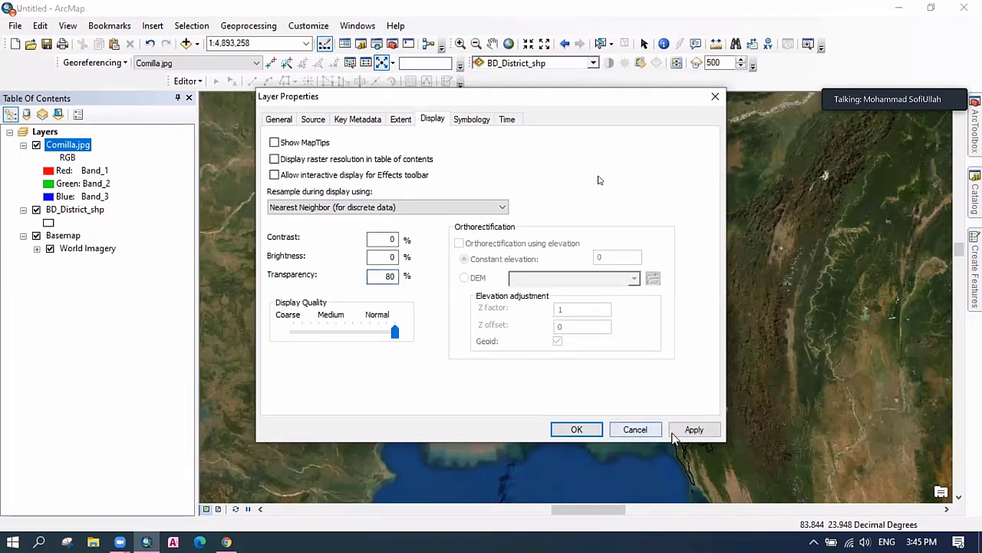
click(673, 430)
click(585, 431)
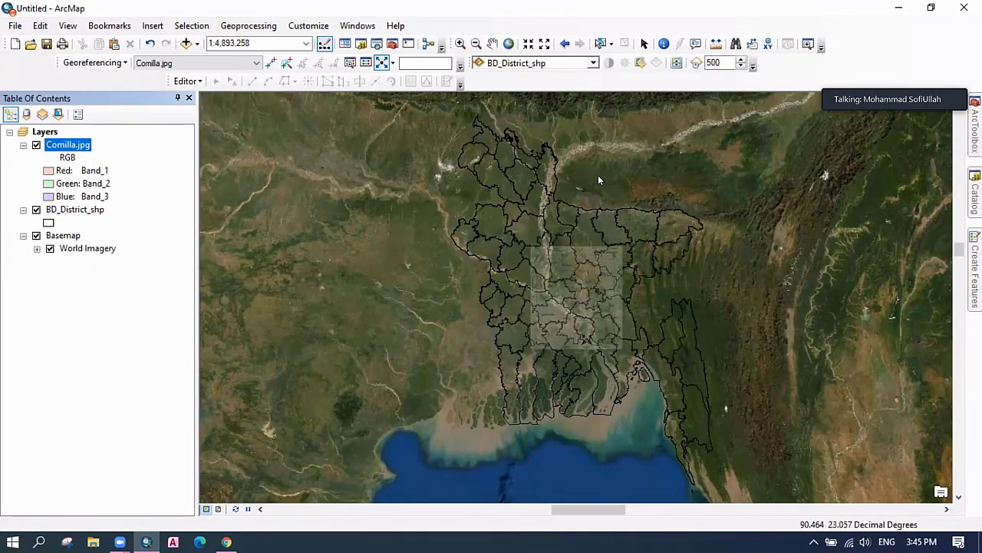
Shift the Comilla image right and down over its district.
click(394, 64)
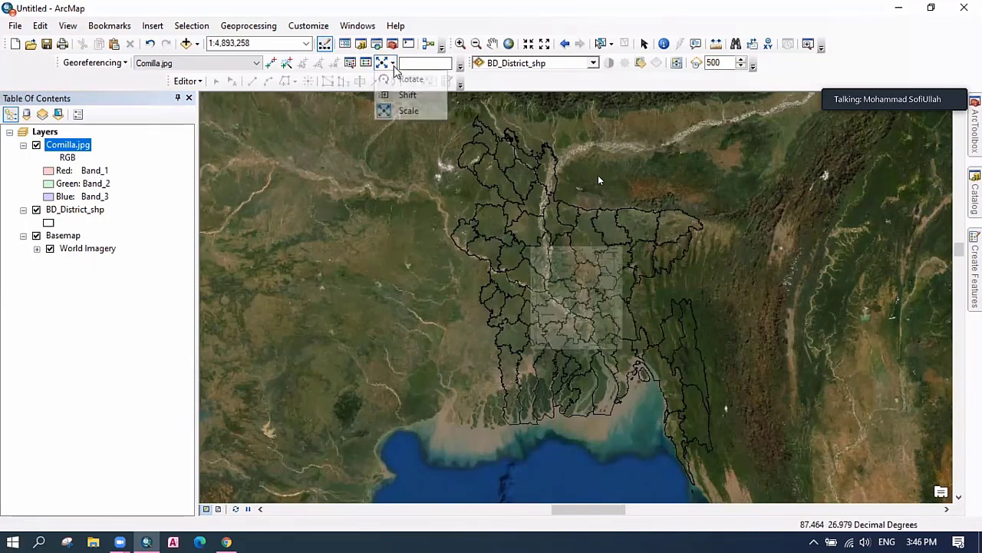
click(403, 95)
drag(570, 317, 651, 367)
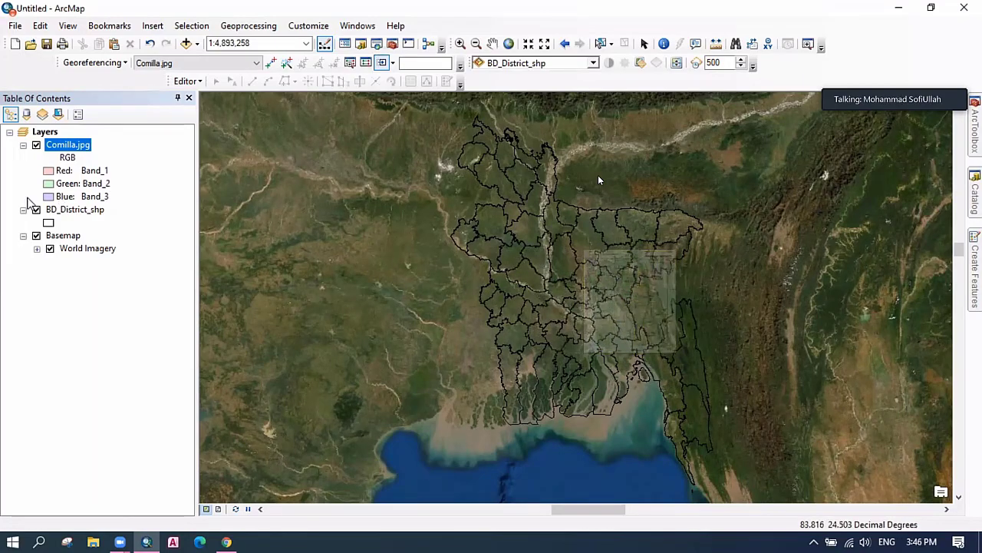
Zoom in to about 1:1,000,000 so the Comilla overlay fills most of the view.
click(75, 209)
scroll(546, 284, up, 5)
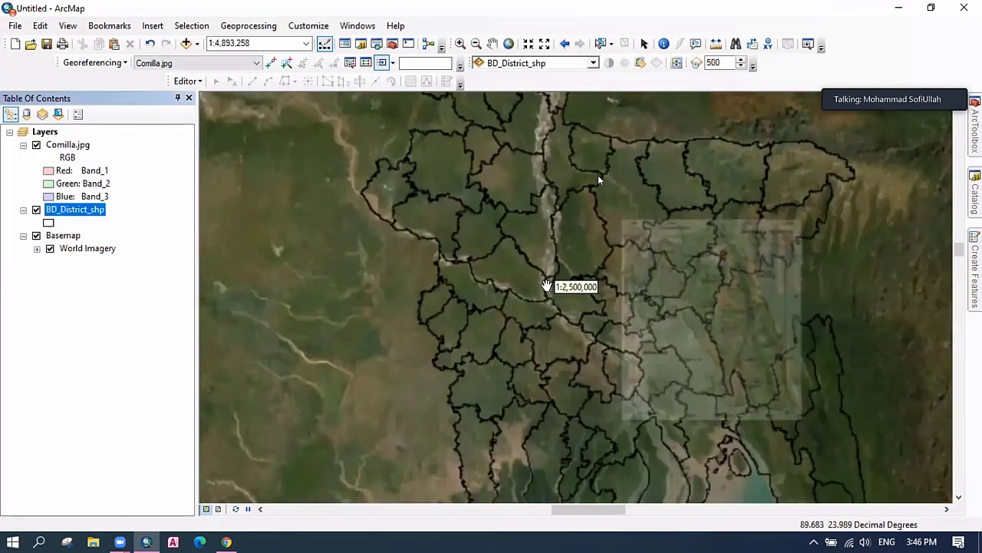
scroll(546, 285, down, 4)
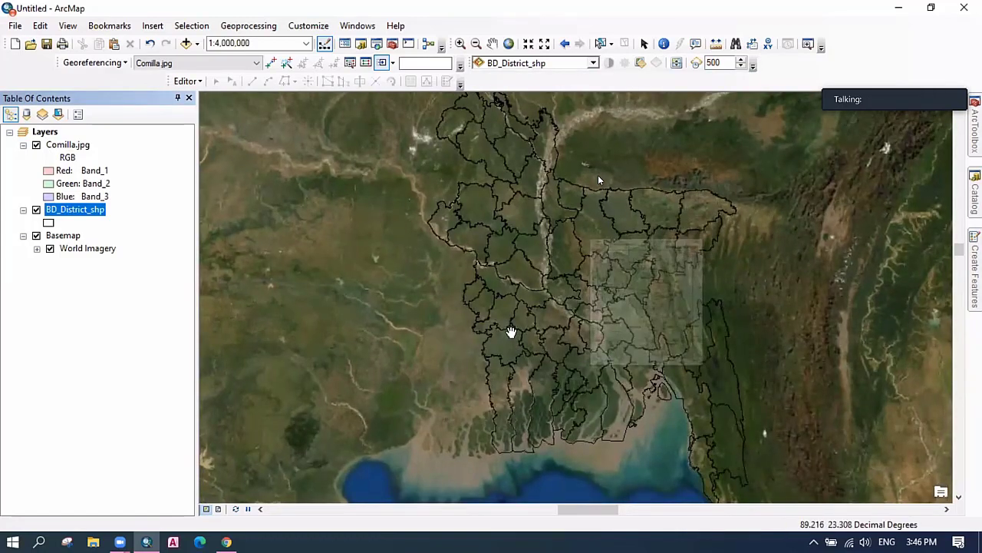
scroll(511, 331, up, 3)
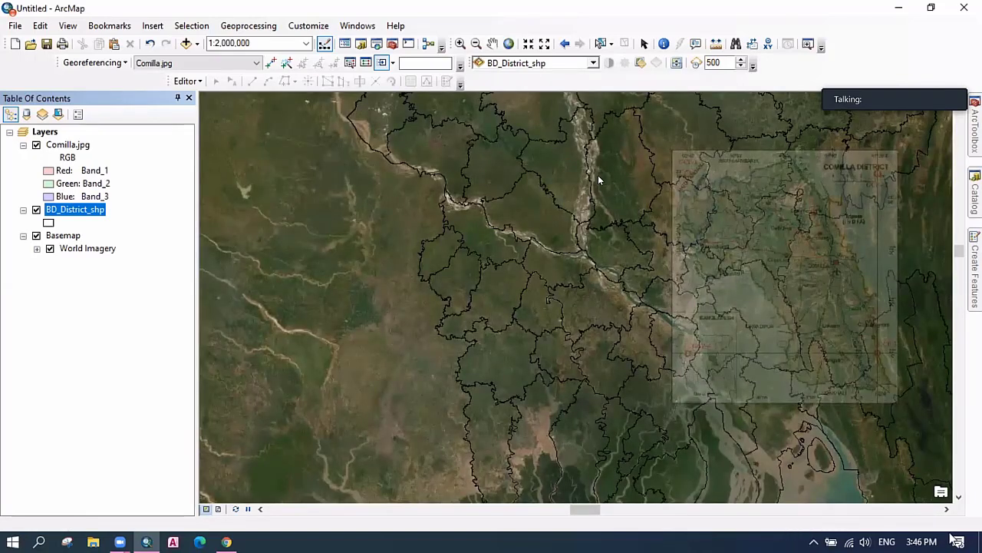
click(946, 509)
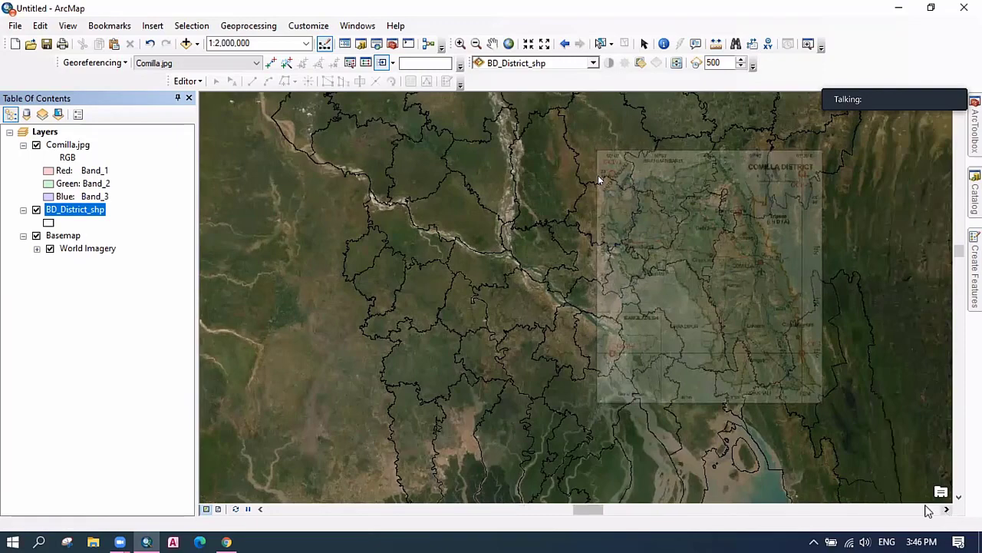
scroll(708, 364, down, 1)
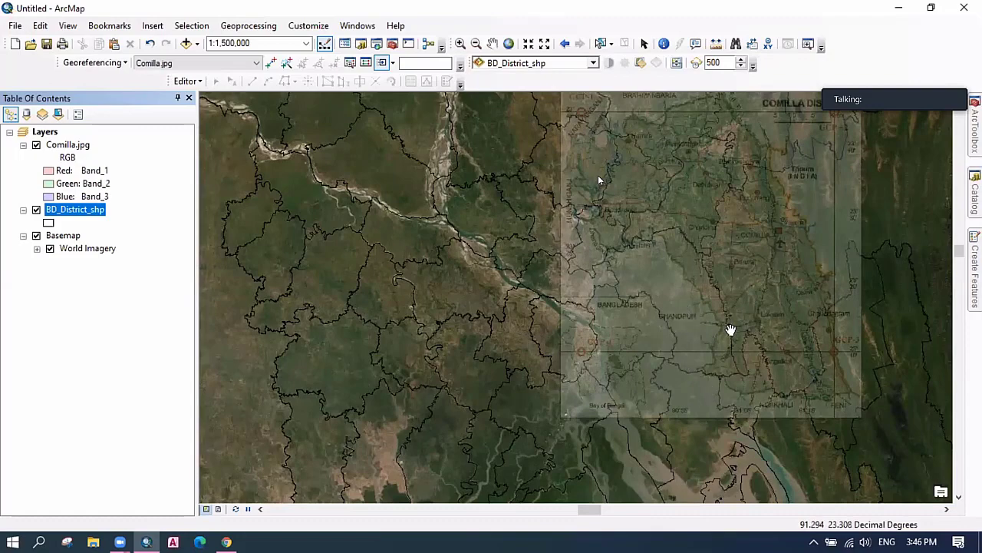
scroll(685, 321, up, 1)
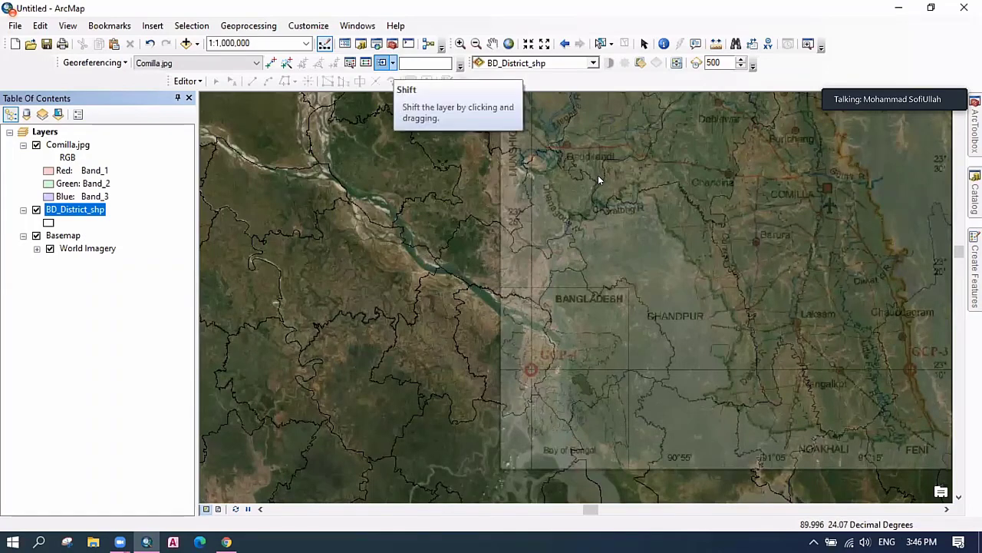
Shift the Comilla raster in several small drags toward the district outline.
click(392, 63)
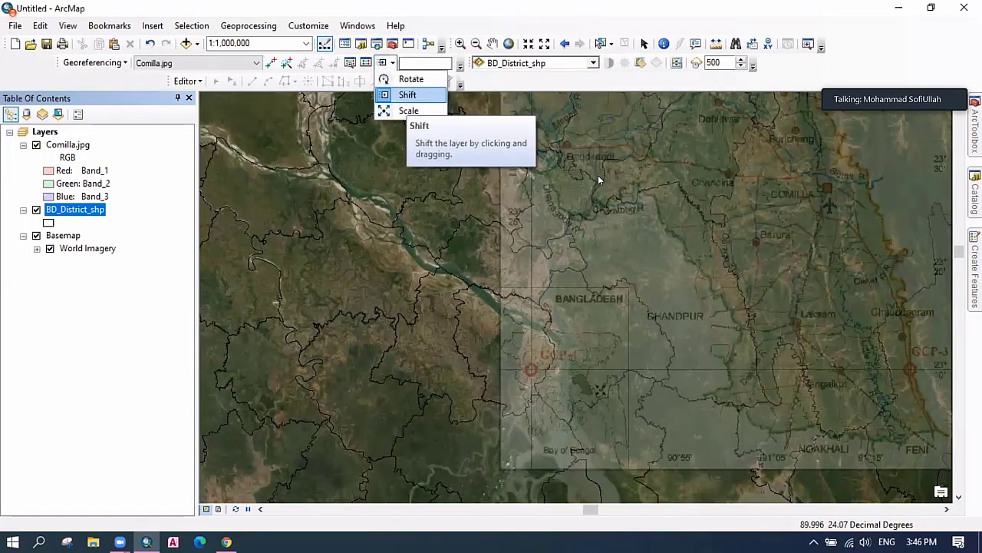
key(Return)
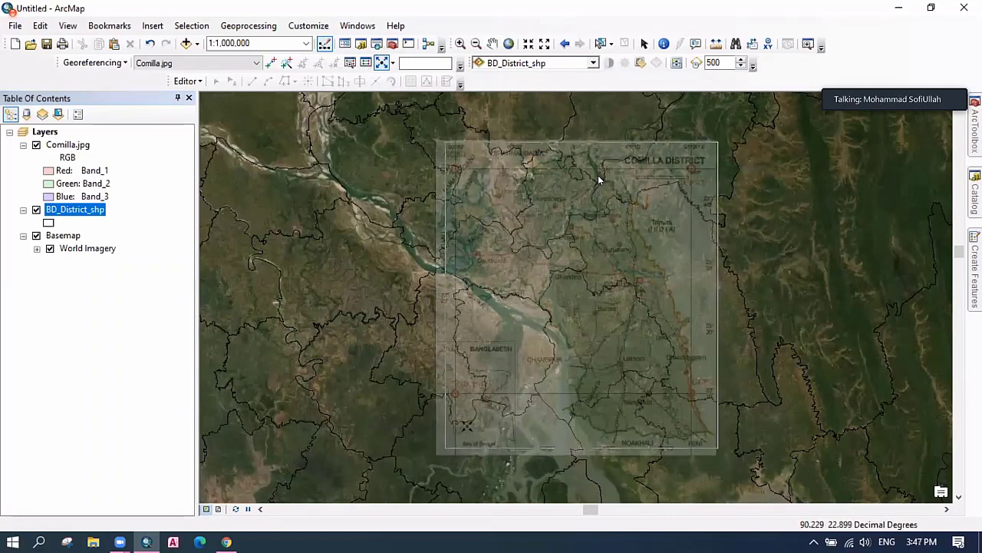
click(393, 64)
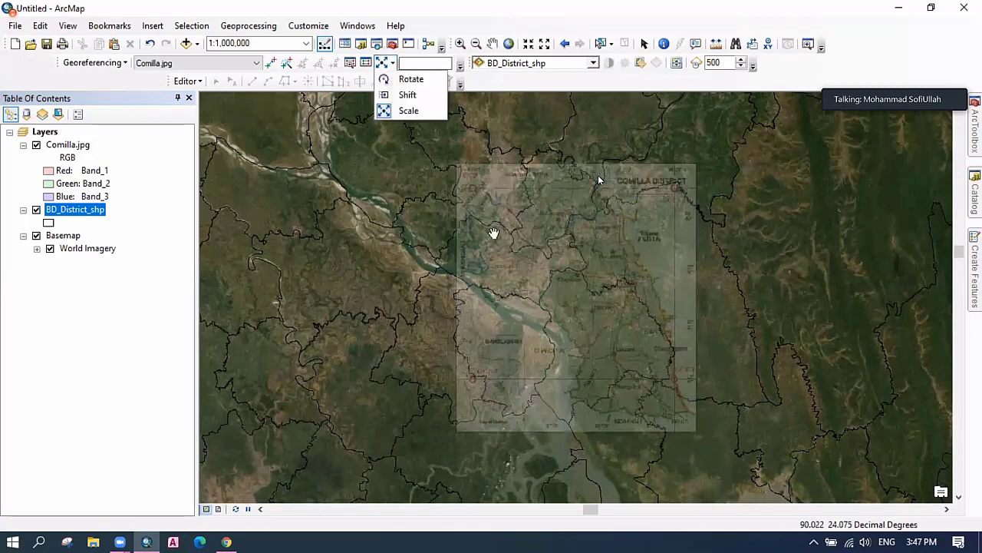
drag(562, 306, 613, 298)
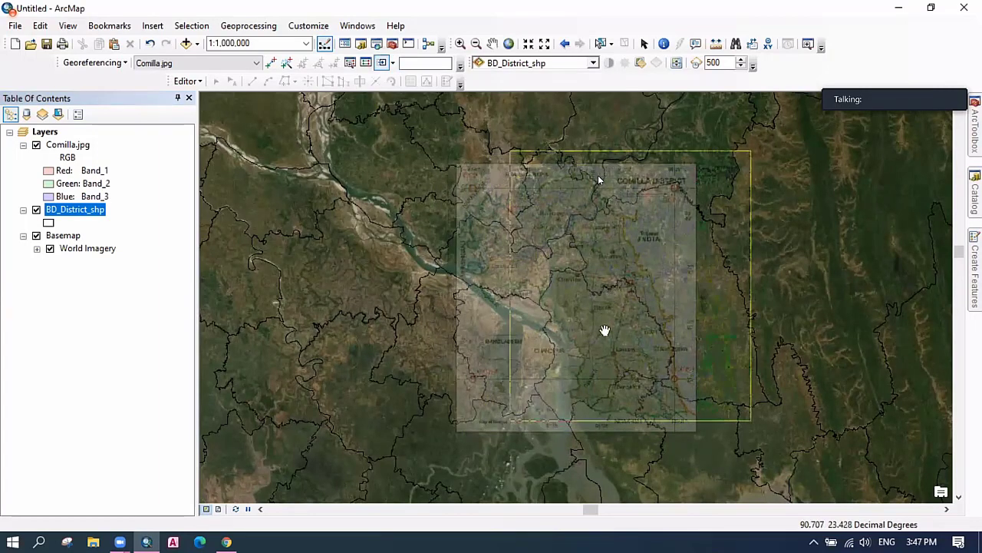
drag(625, 405, 629, 419)
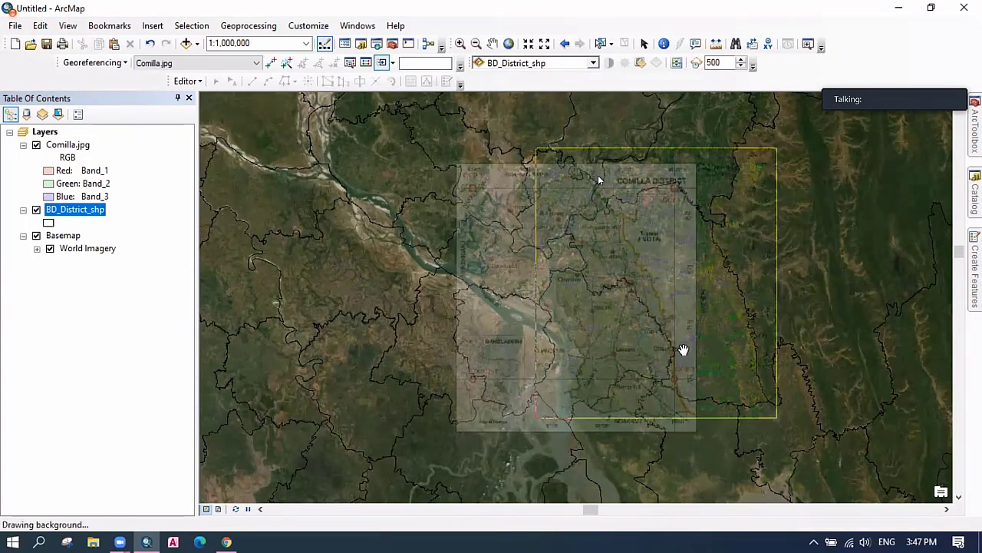
drag(730, 413, 746, 375)
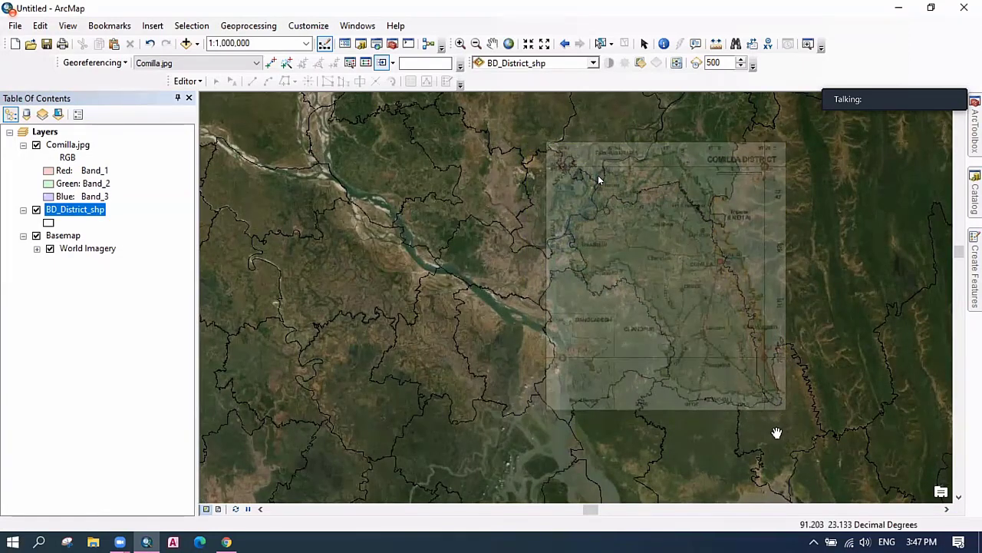
drag(796, 432, 797, 434)
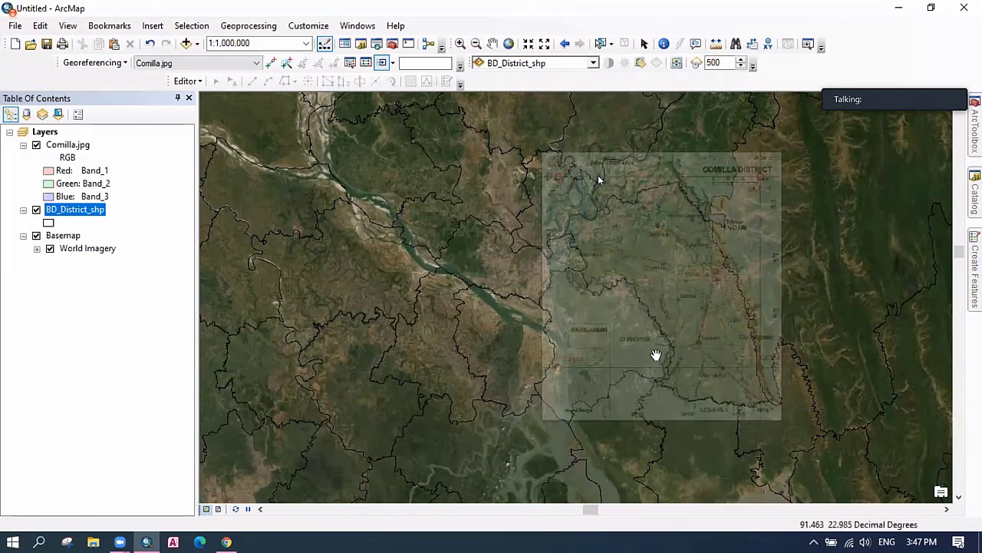
Shrink the Comilla raster in two passes with the Scale tool.
click(393, 63)
click(409, 111)
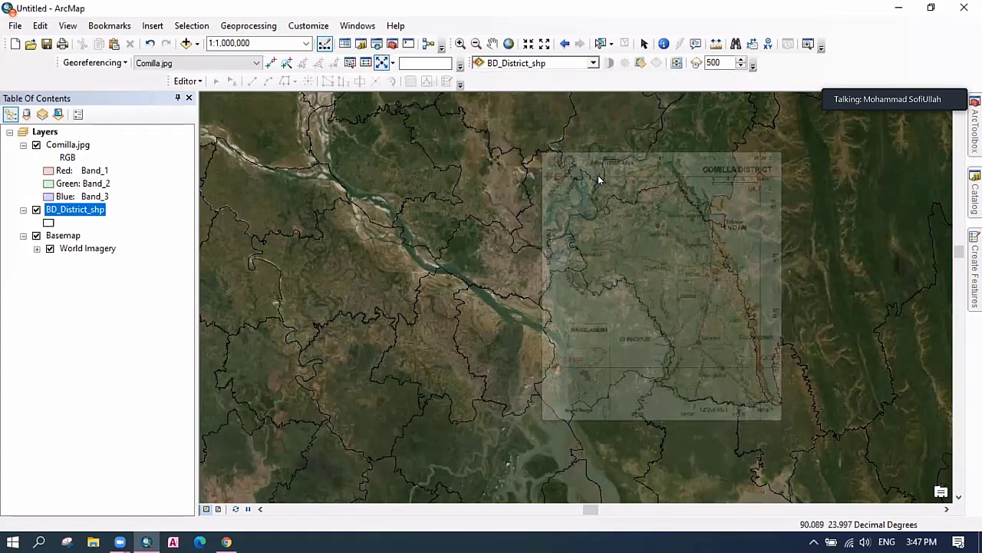
drag(599, 180, 599, 179)
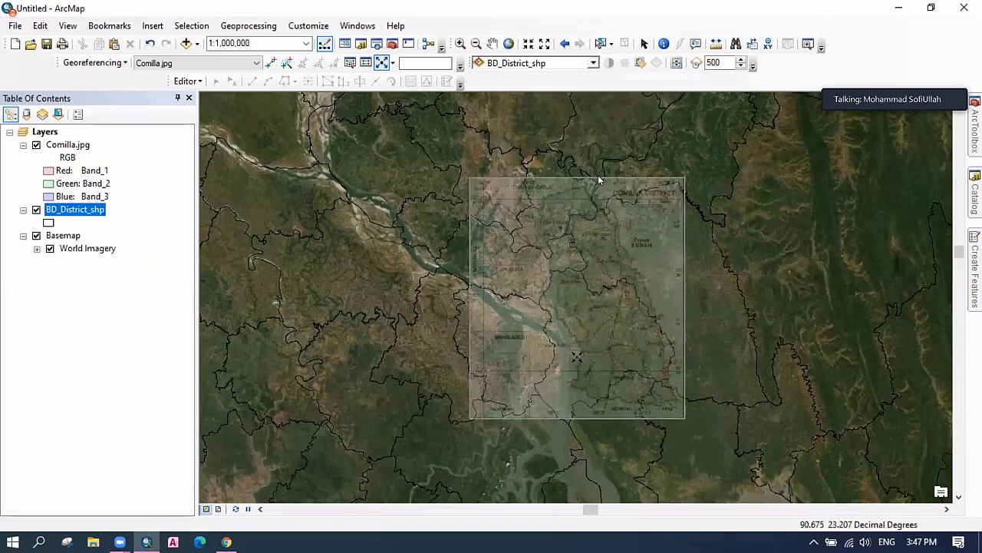
drag(600, 180, 600, 180)
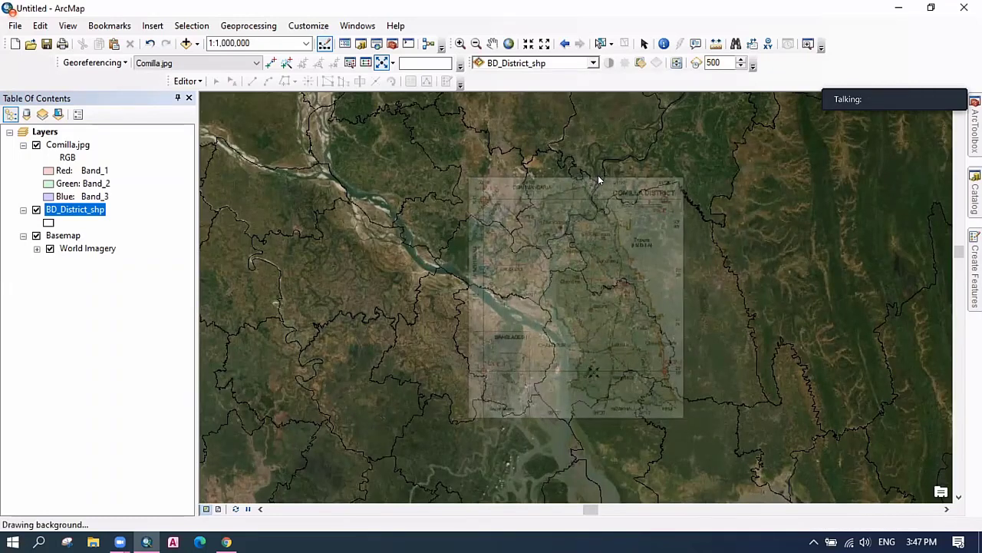
Move the Comilla raster right and down onto Comilla district.
click(392, 63)
click(408, 95)
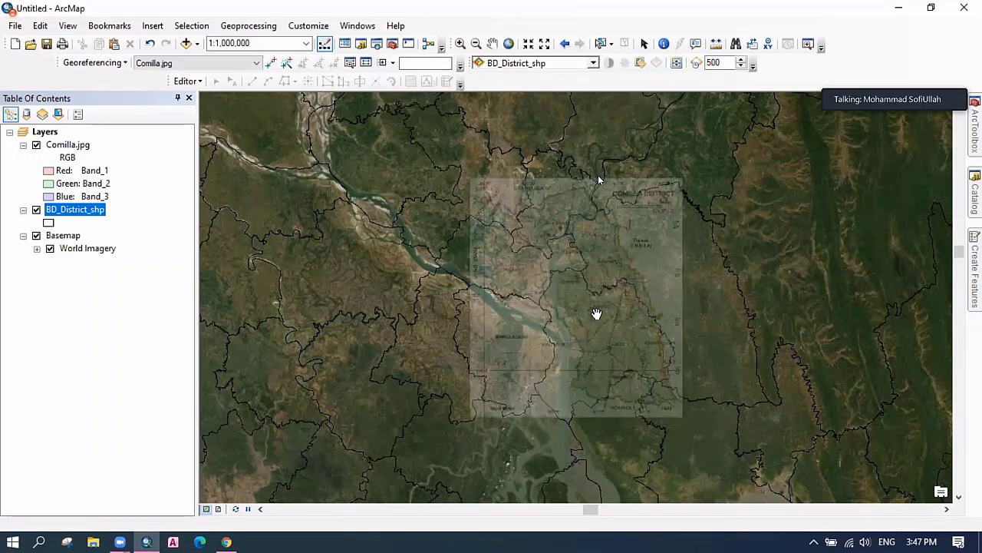
mouse_move(592, 322)
mouse_down()
mouse_move(659, 314)
mouse_move(668, 362)
mouse_up()
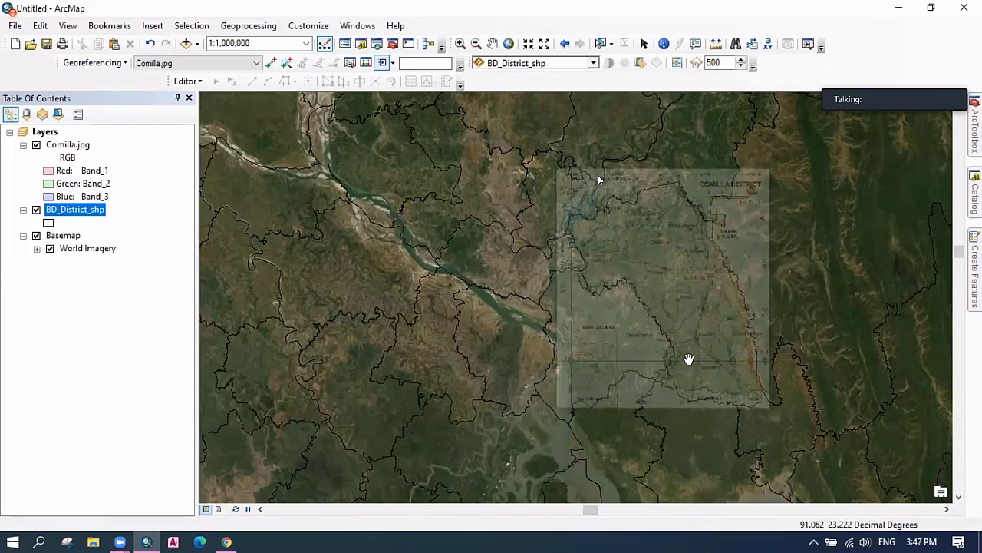
drag(693, 364, 697, 370)
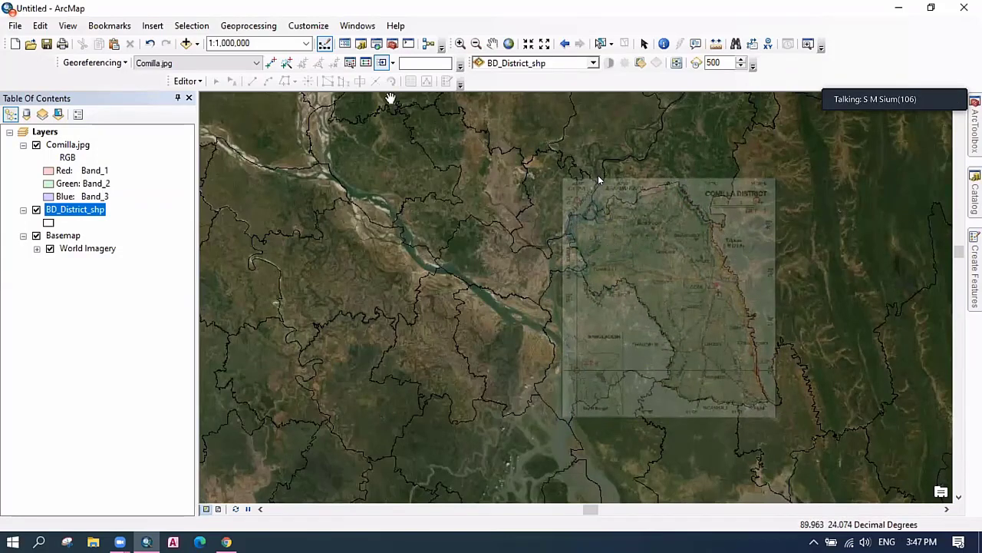
Enlarge the Comilla raster slightly and shift it back onto the district boundary.
click(394, 63)
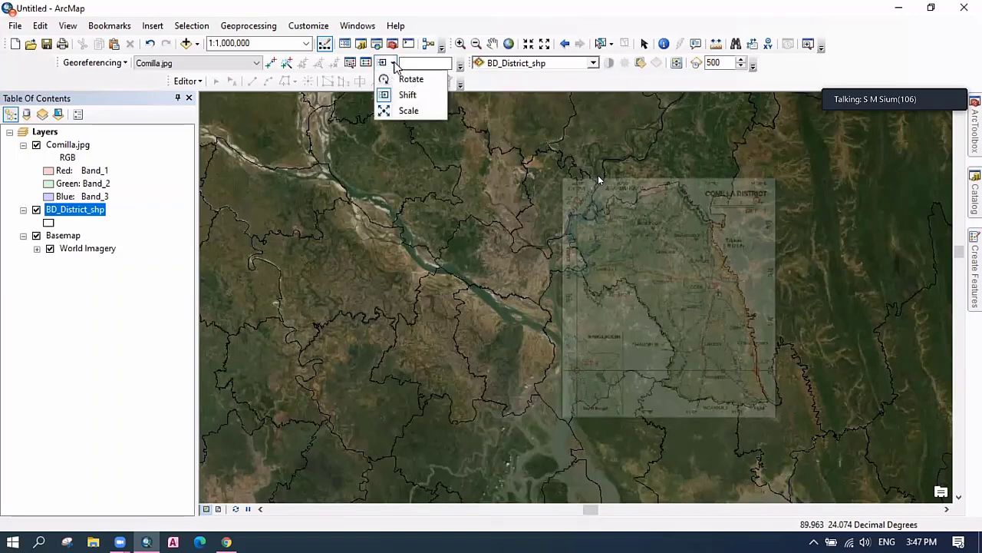
click(408, 109)
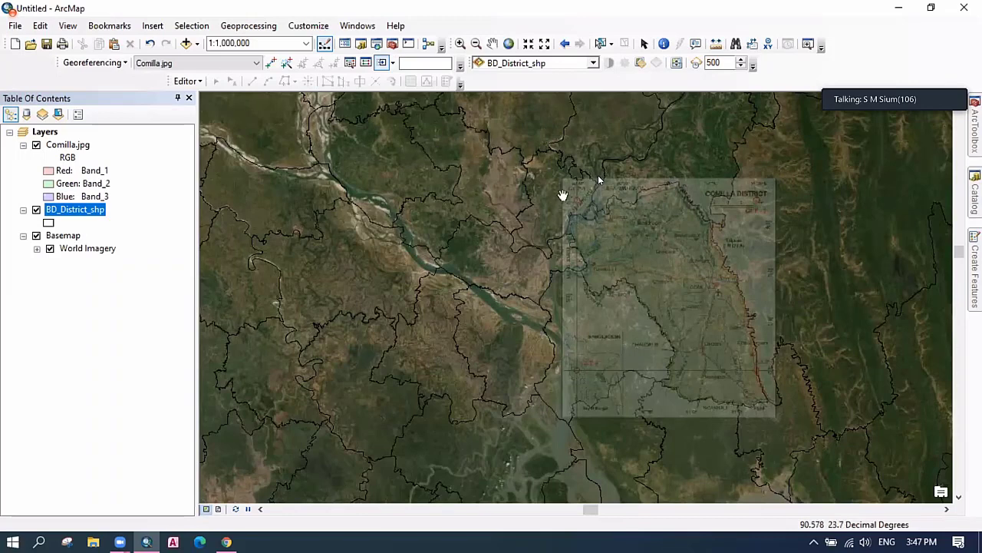
click(393, 64)
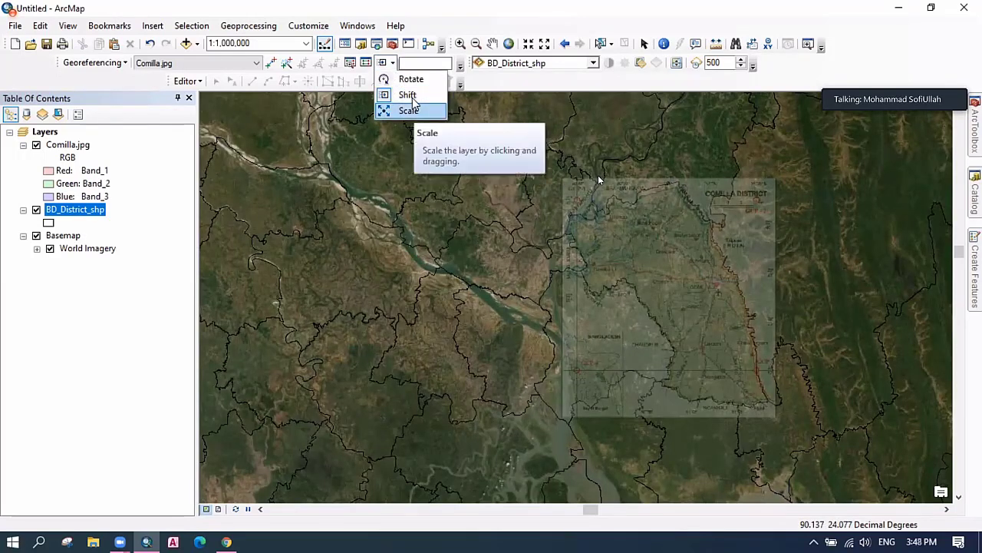
click(409, 110)
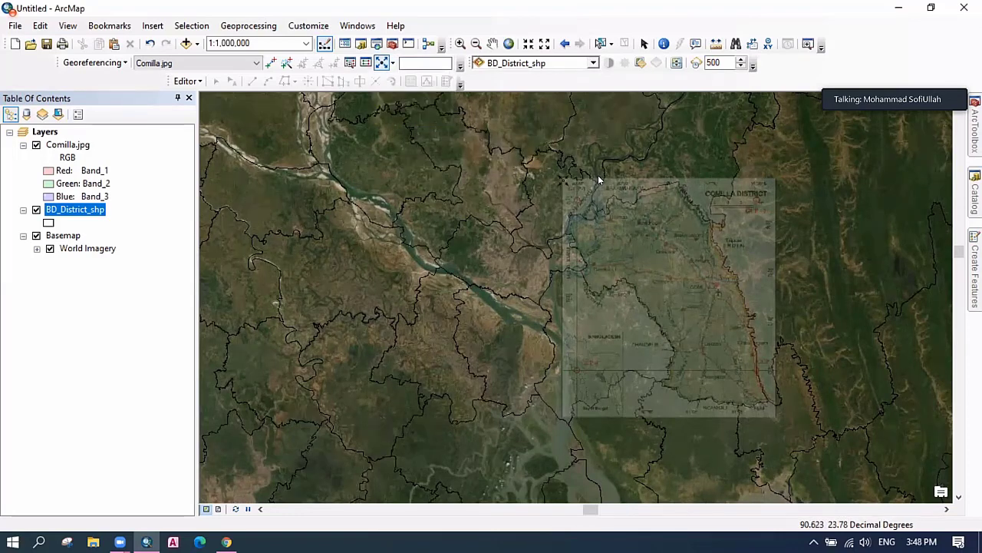
drag(599, 180, 599, 180)
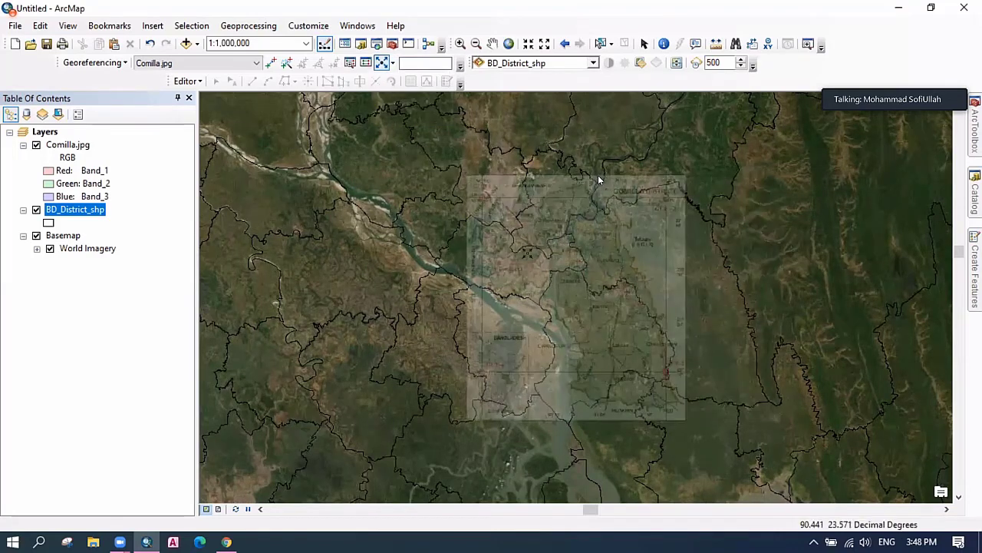
click(392, 63)
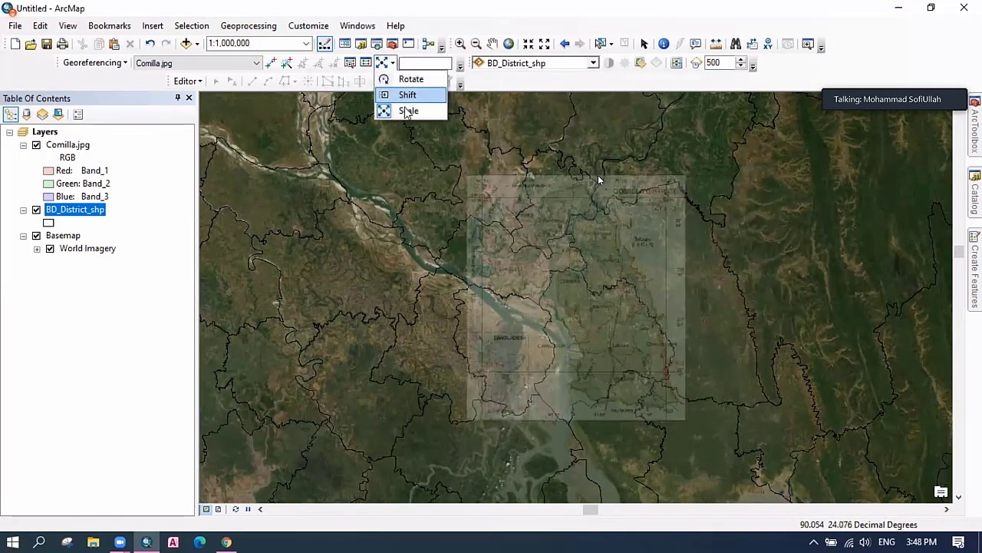
drag(591, 328, 671, 315)
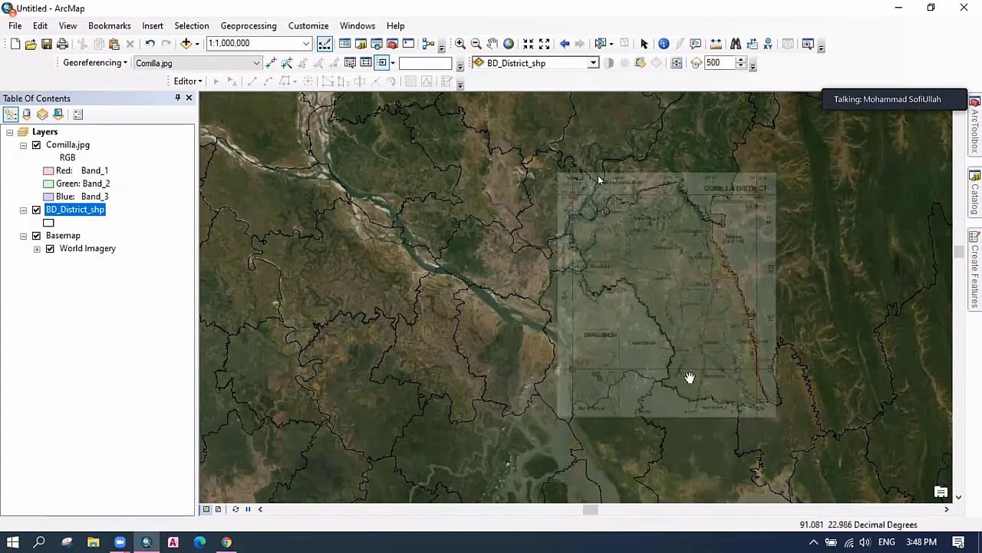
drag(707, 342, 708, 344)
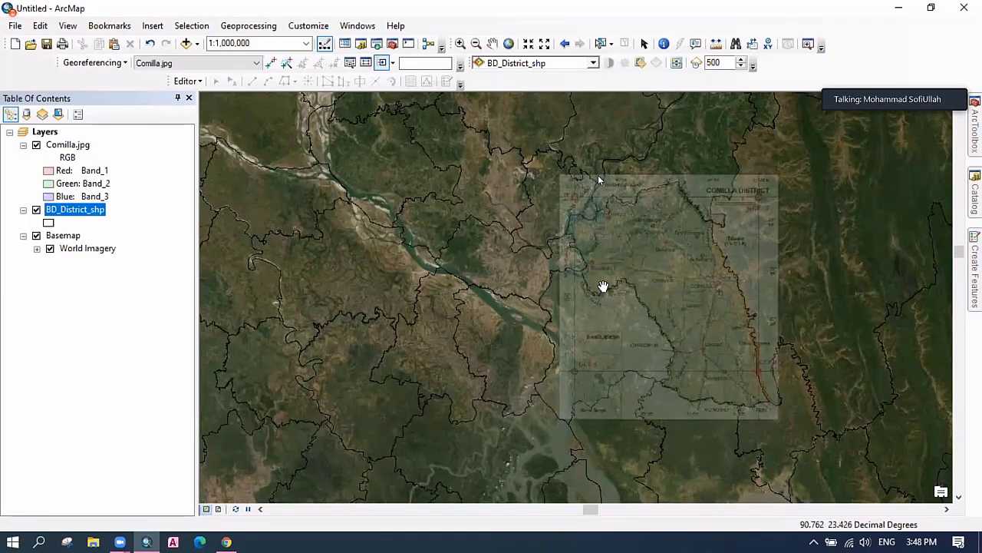
Turn off the BD_District_shp boundary layer.
scroll(601, 278, down, 1)
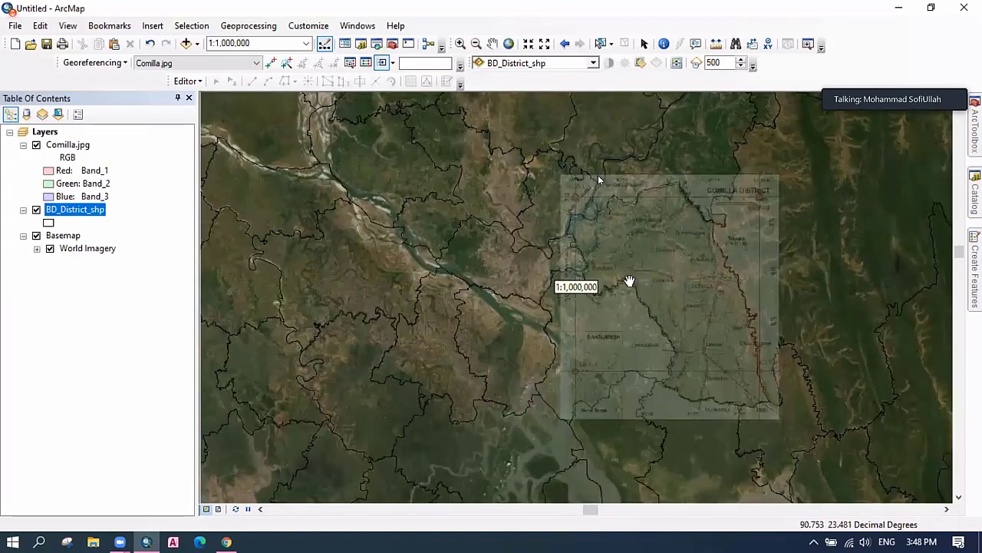
scroll(629, 281, down, 1)
scroll(617, 282, up, 2)
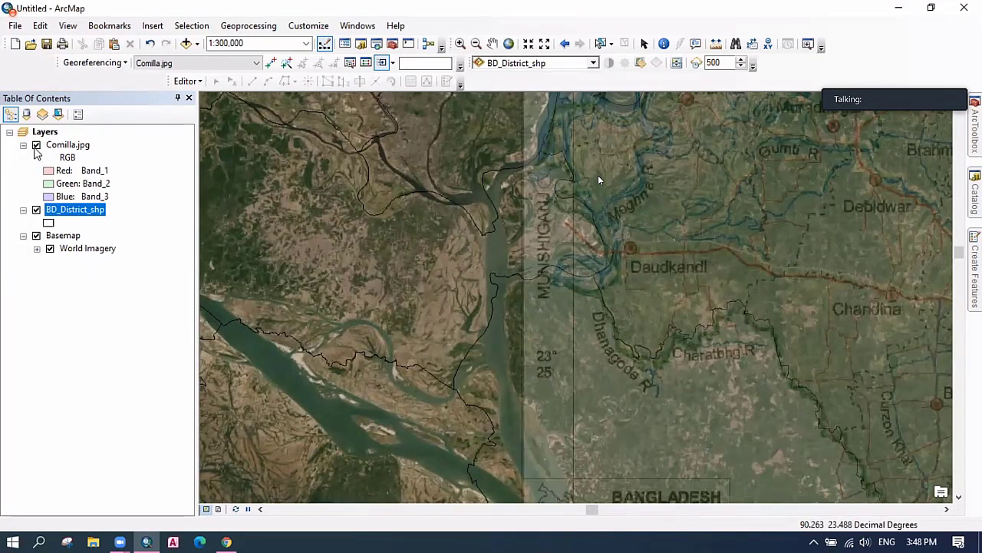
click(36, 210)
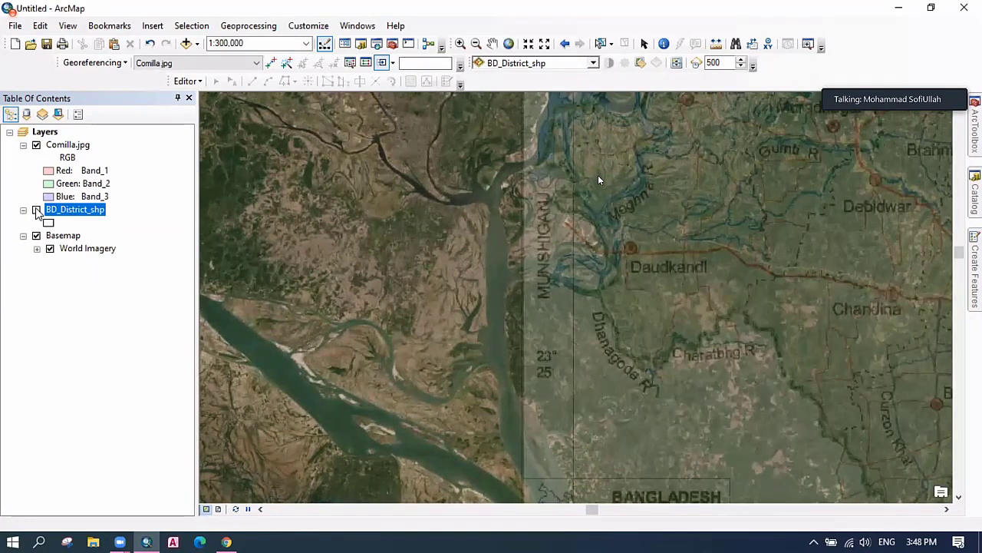
click(36, 210)
click(36, 210)
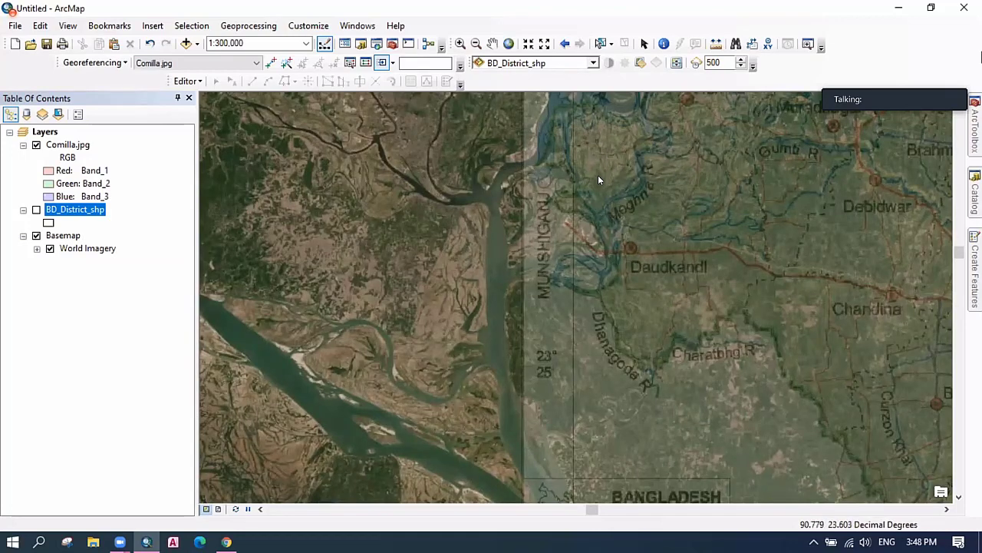
Pan north and flick Comilla.jpg off and on to compare it with World Imagery.
key(Up)
key(Up)
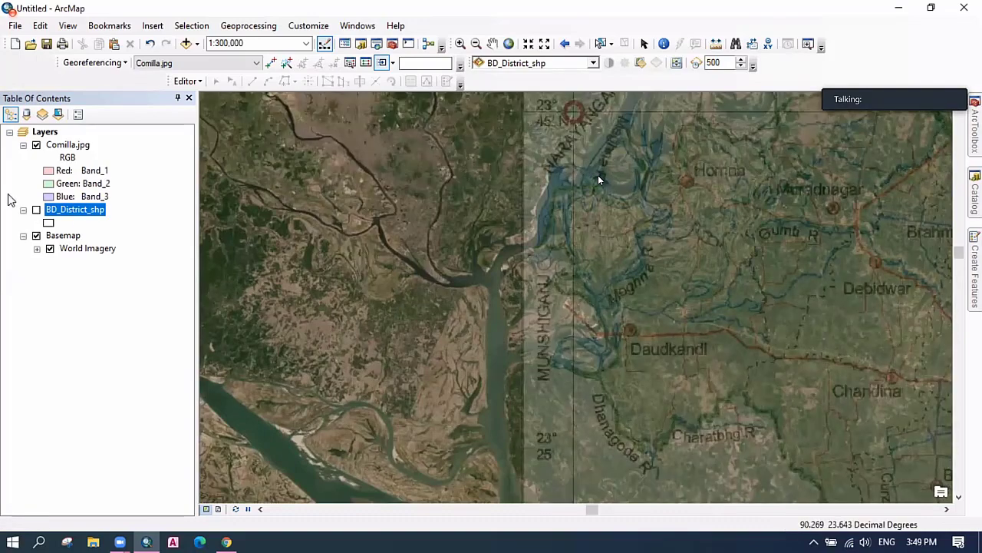
click(36, 145)
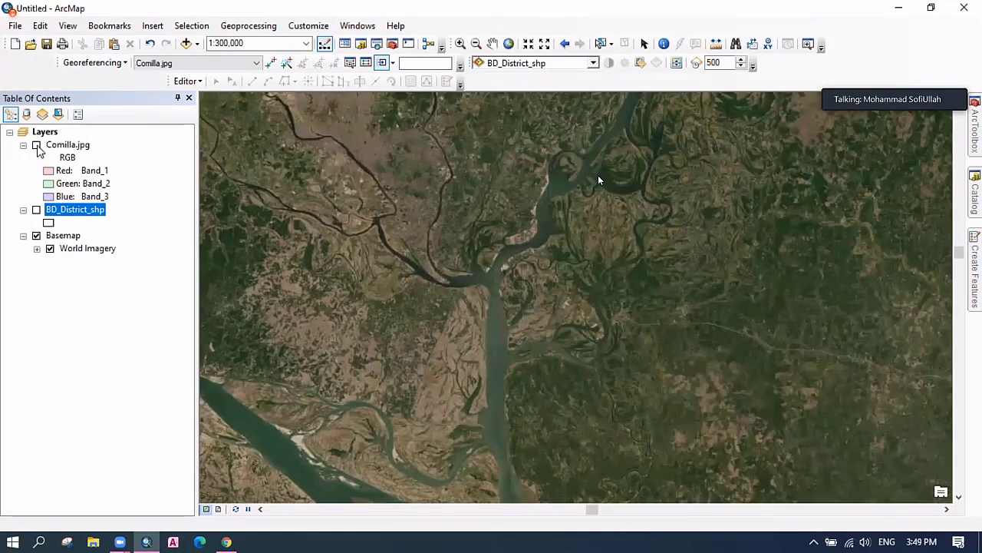
click(37, 146)
click(36, 146)
click(36, 146)
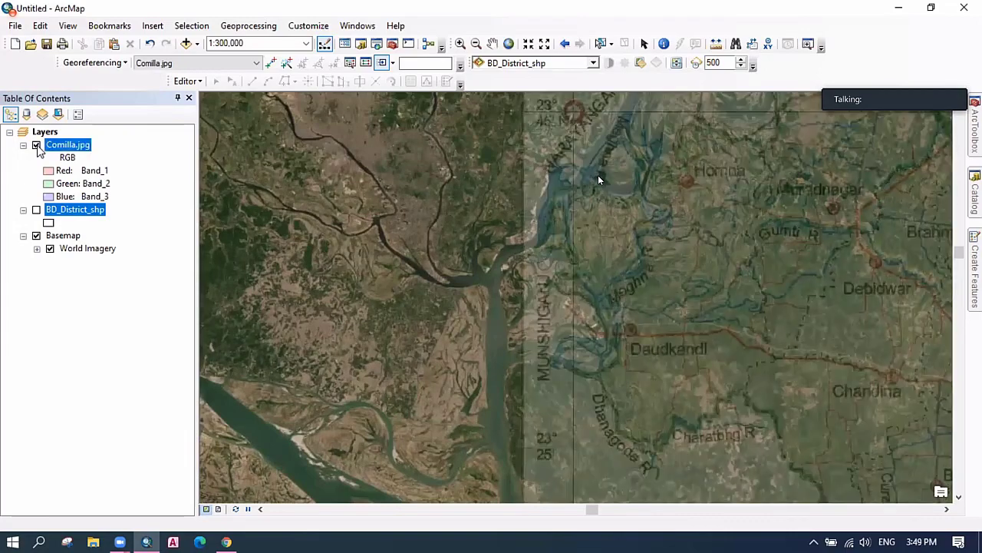
click(36, 146)
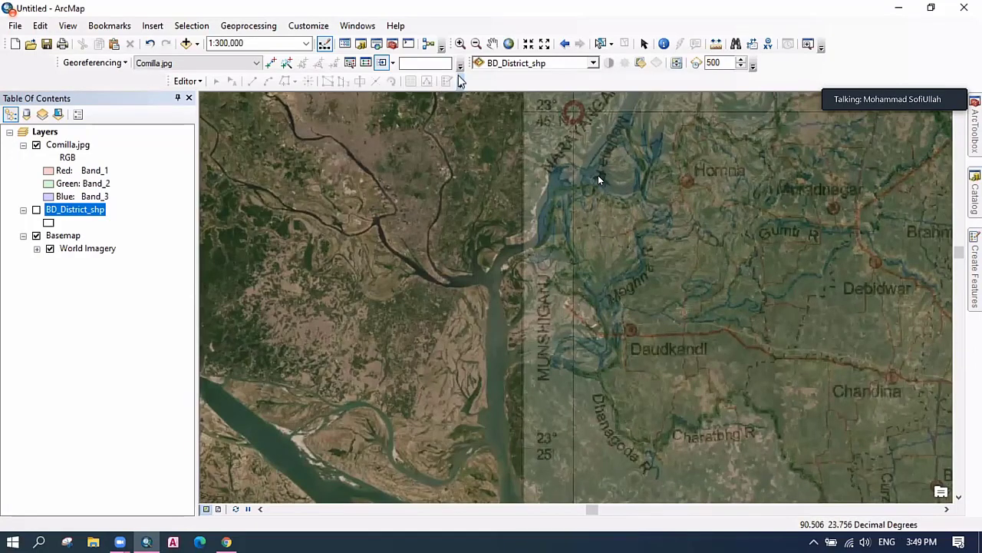
Enlarge Comilla.jpg with the Scale tool and toggle it to check river alignment against imagery.
click(394, 64)
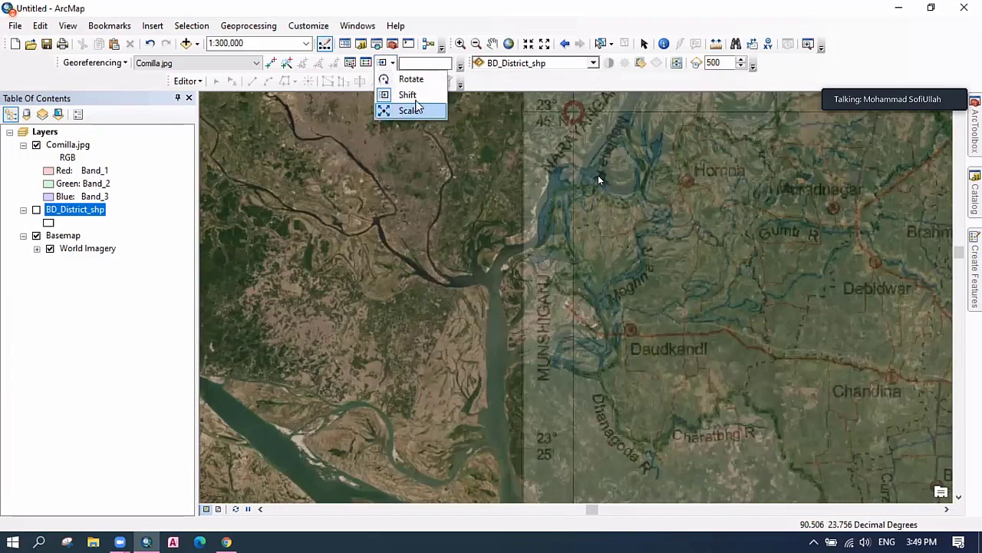
click(612, 237)
drag(612, 238, 651, 251)
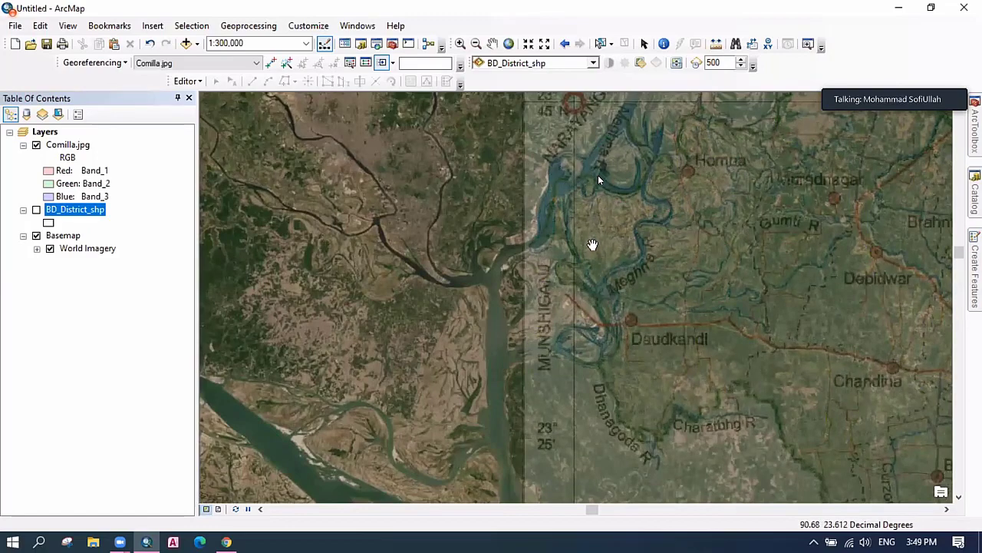
click(36, 145)
click(36, 145)
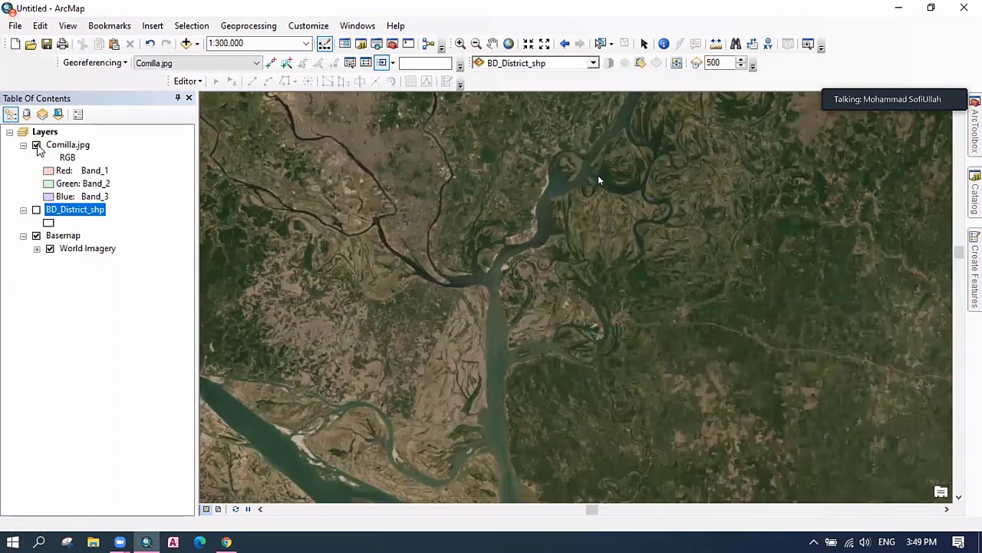
click(36, 145)
click(36, 145)
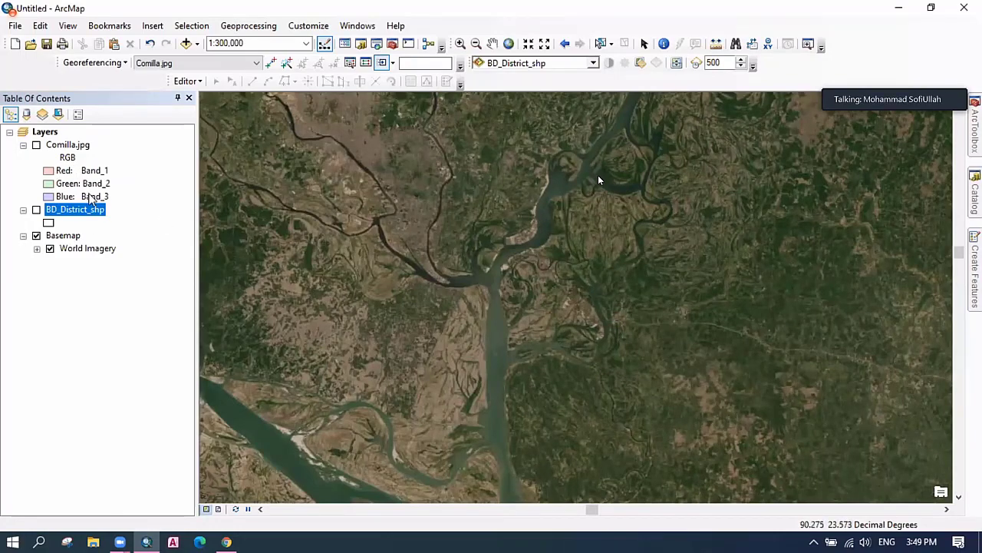
click(36, 148)
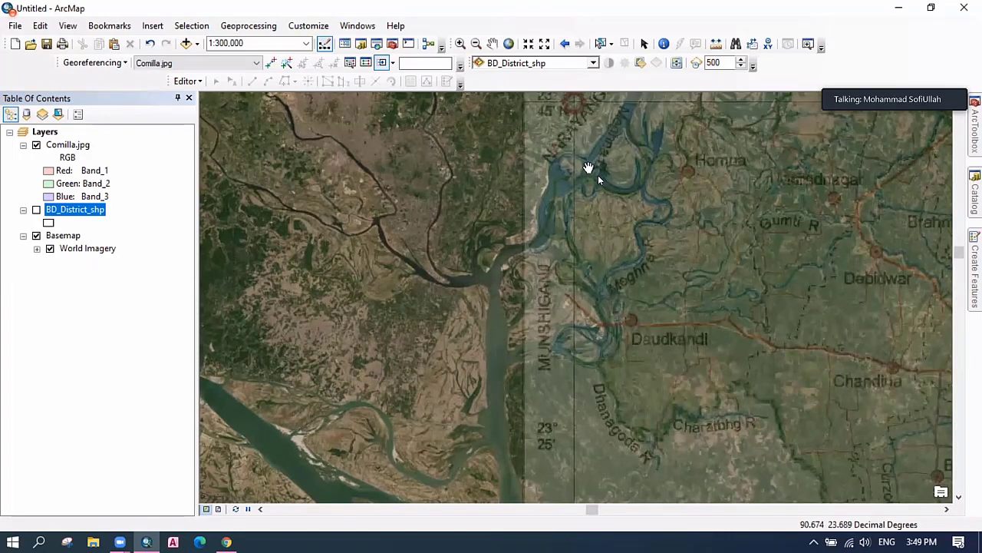
Link control point 1 at the river bend on both the scanned map and imagery.
click(270, 62)
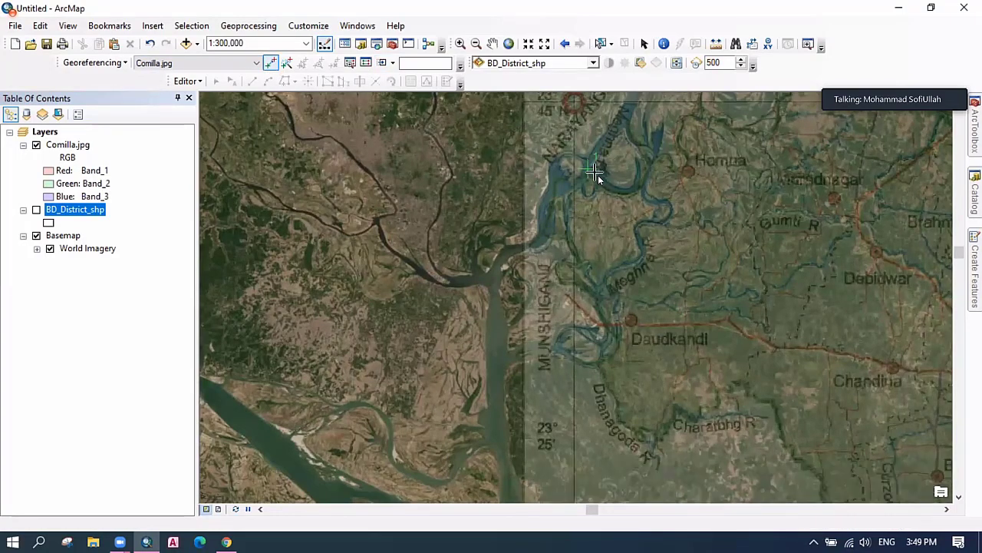
click(588, 168)
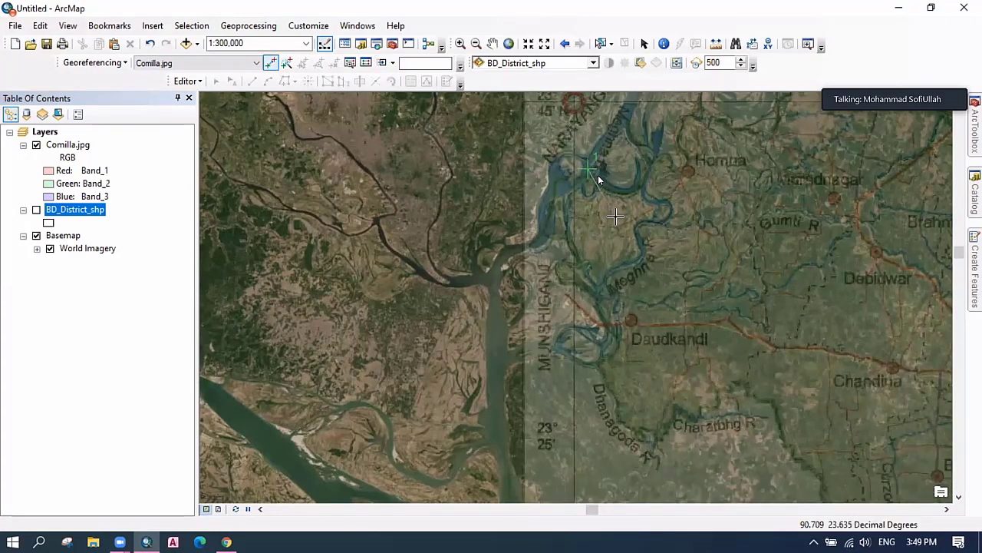
click(36, 145)
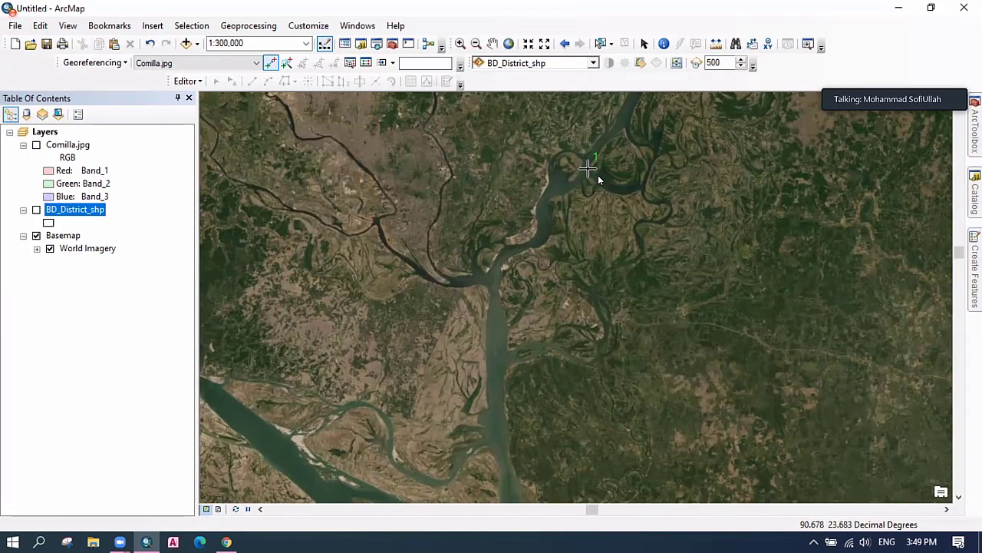
click(588, 167)
click(36, 145)
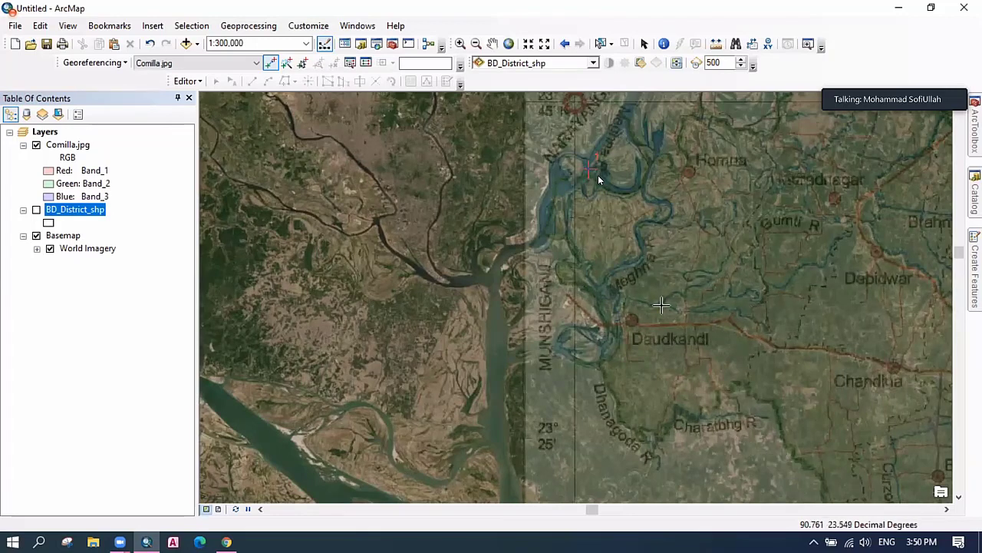
Link control point 2 near Daudkandi on the scan and the same imagery spot.
click(599, 362)
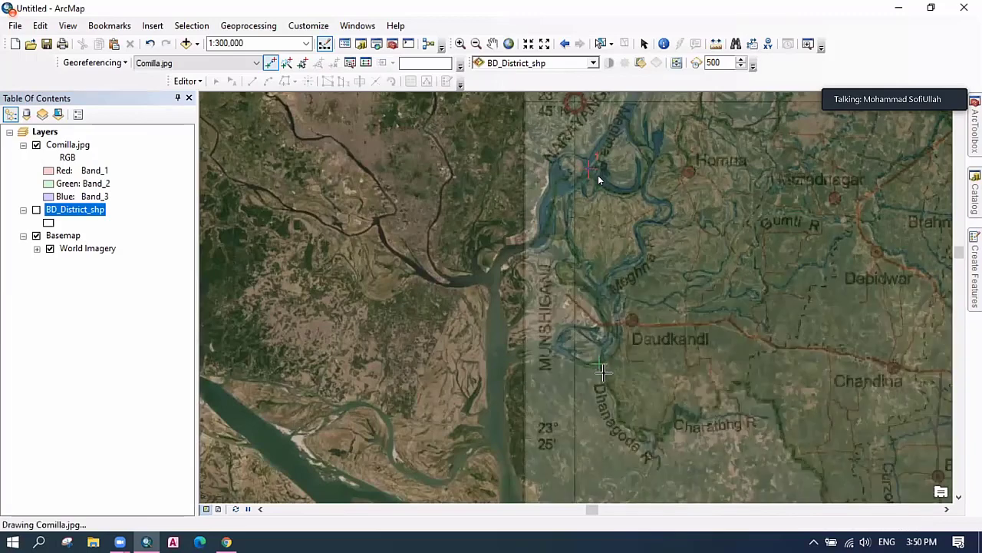
click(36, 145)
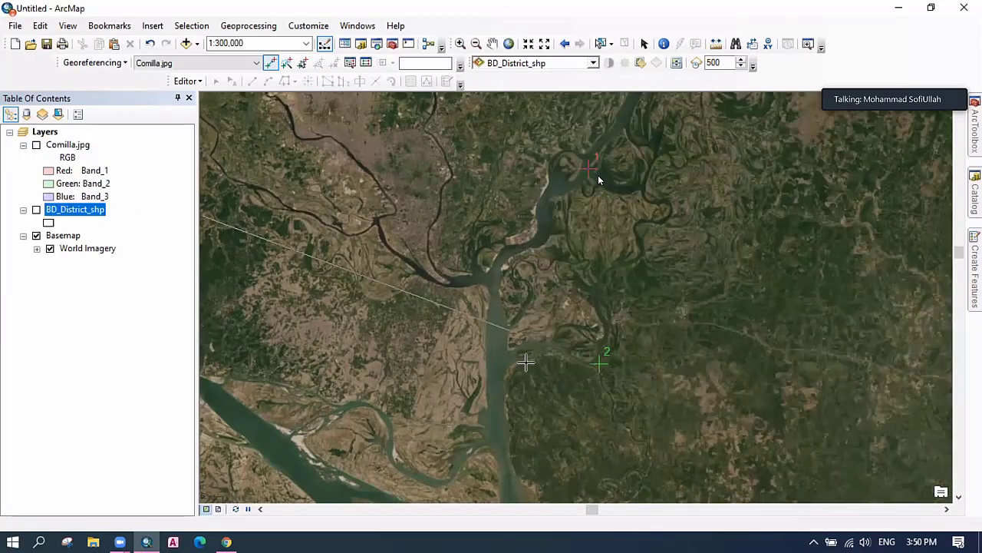
click(599, 362)
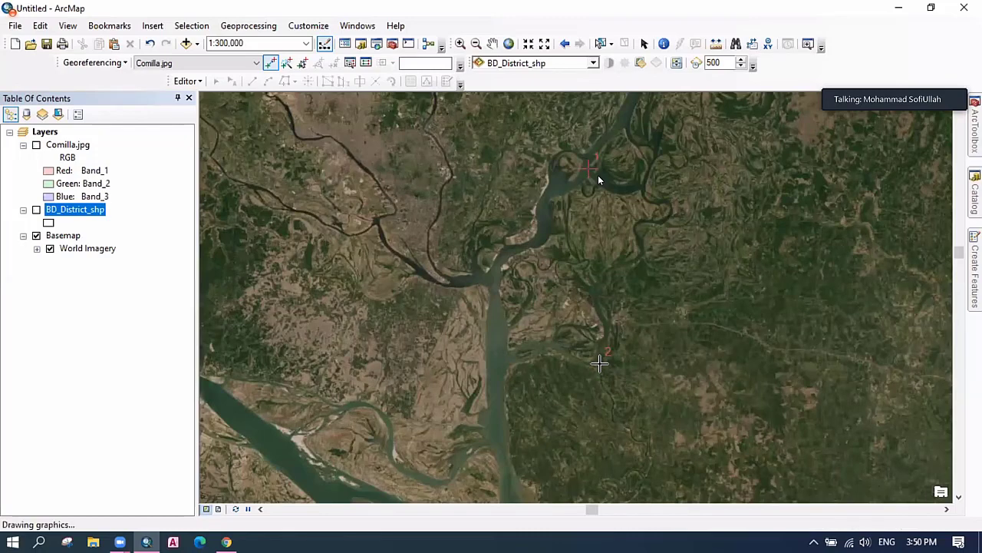
click(38, 151)
click(36, 146)
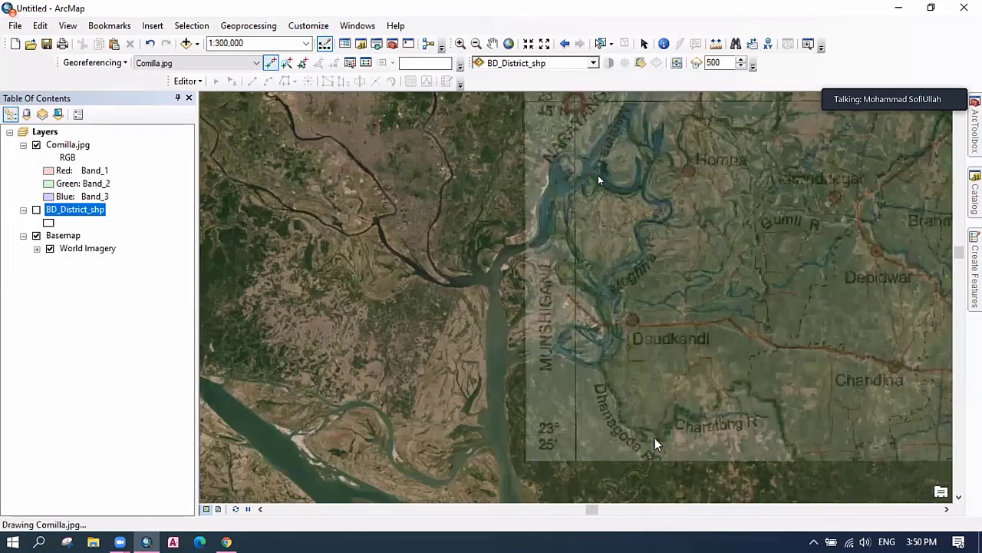
Scroll the map and flick Comilla.jpg off and on to inspect the GCP-3 area.
click(947, 508)
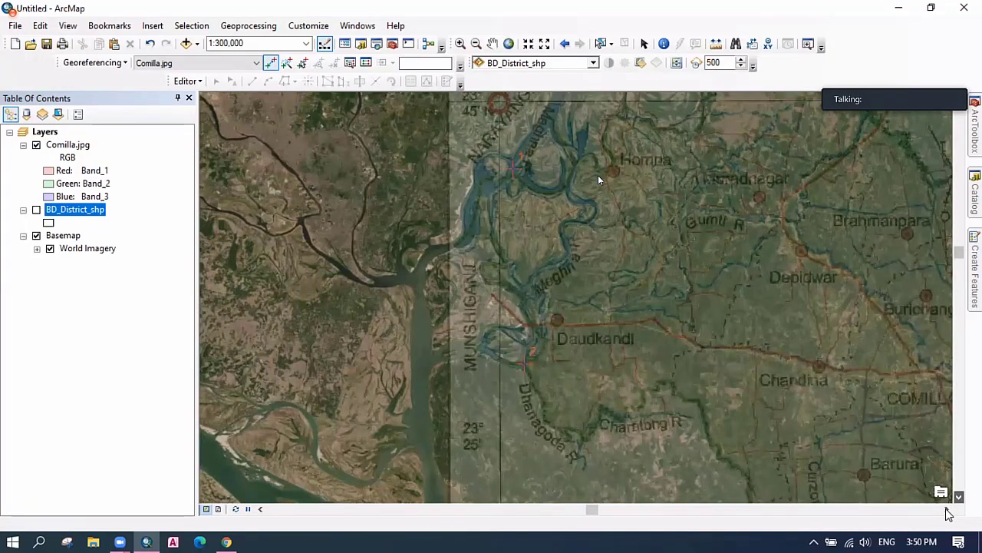
scroll(946, 508, down, 1)
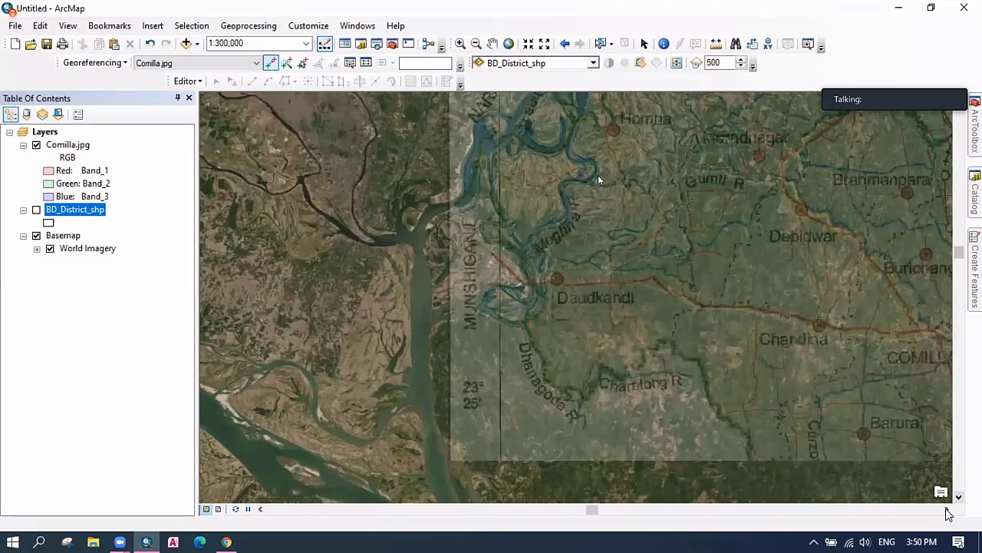
scroll(948, 513, down, 2)
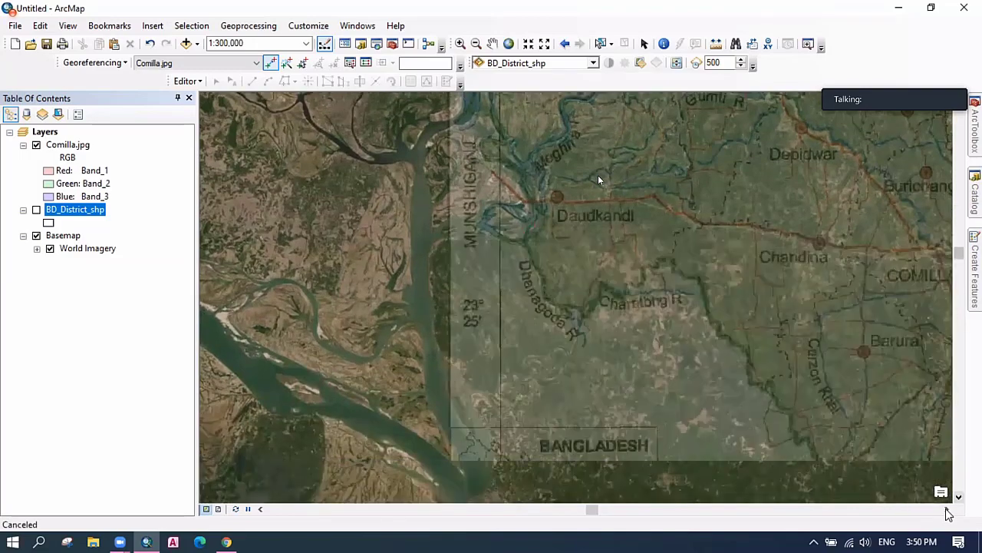
click(947, 510)
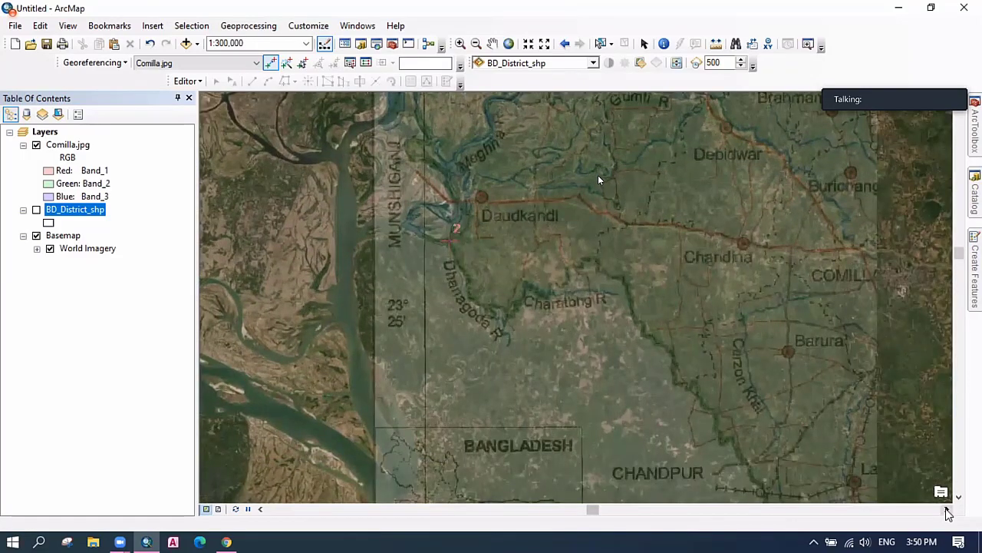
click(948, 510)
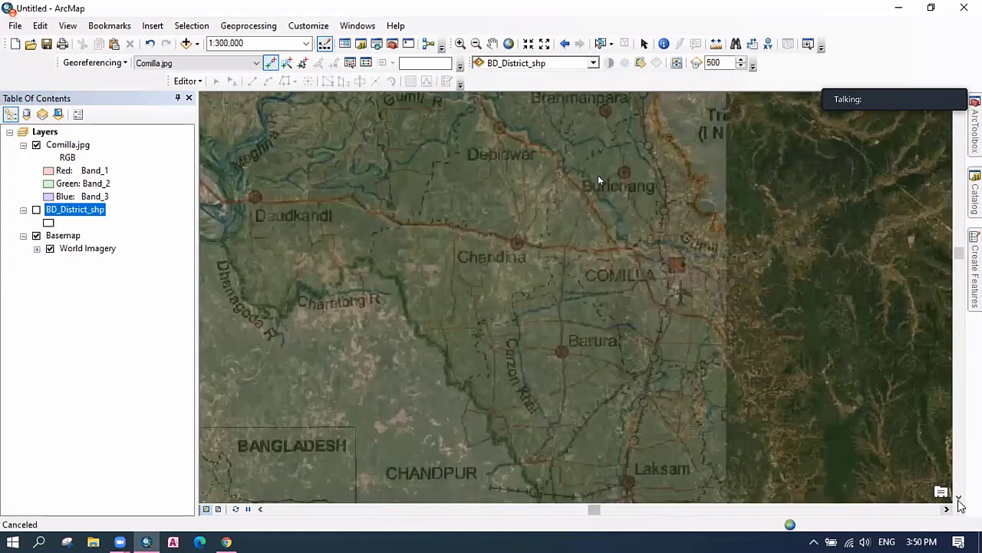
click(959, 500)
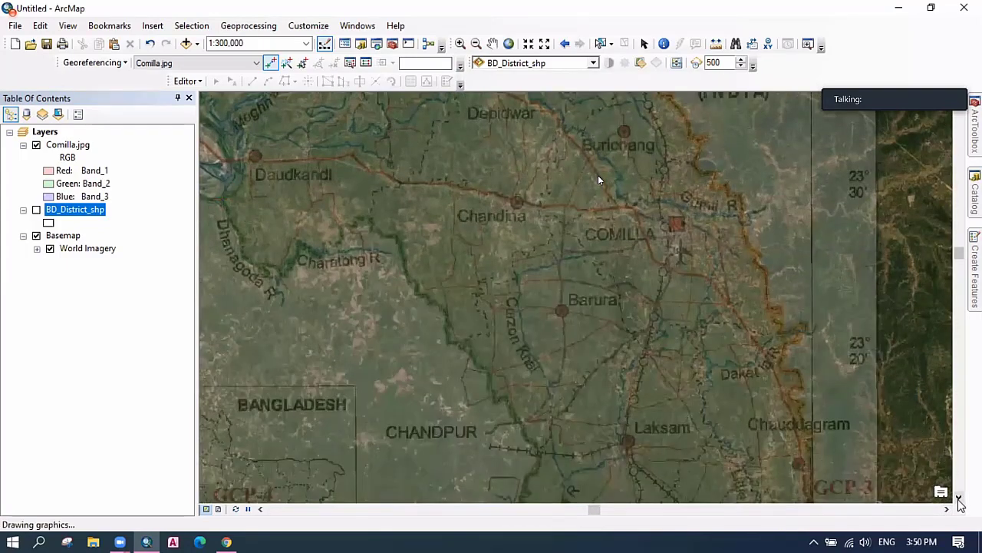
click(959, 500)
click(960, 500)
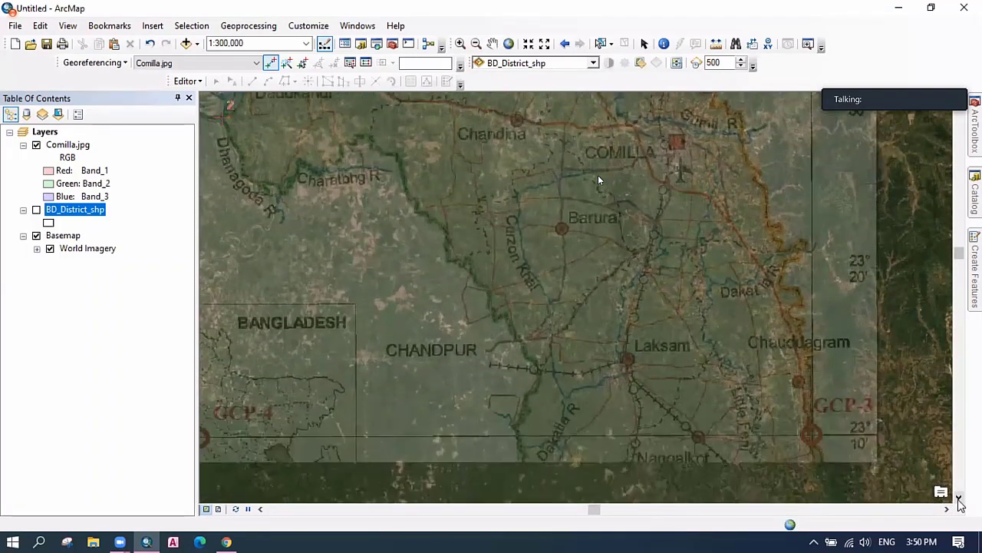
click(959, 500)
click(959, 500)
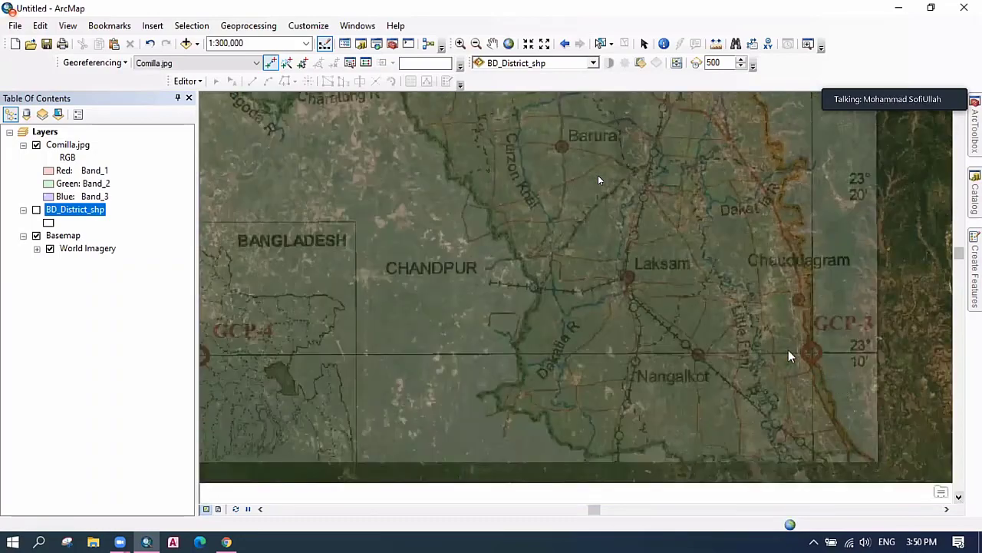
click(37, 144)
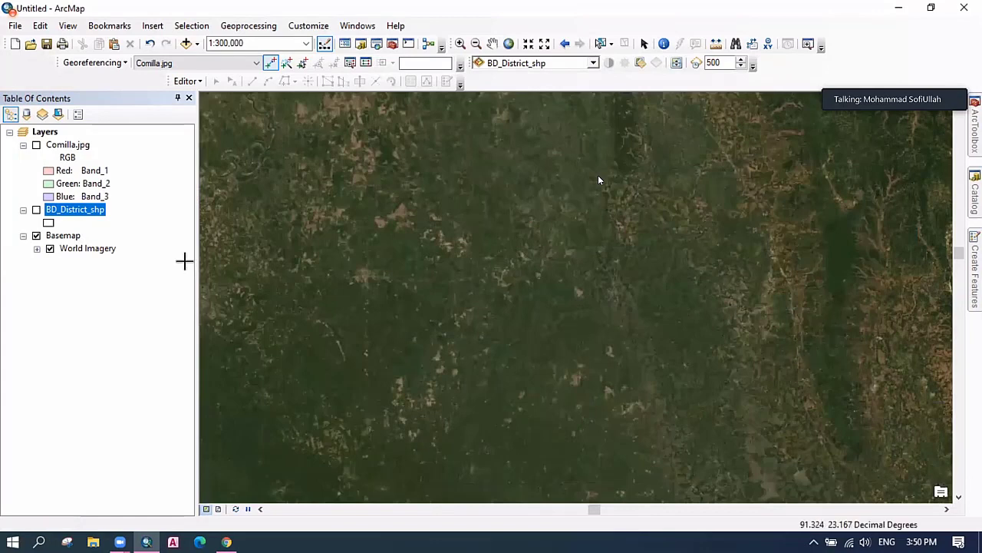
click(36, 144)
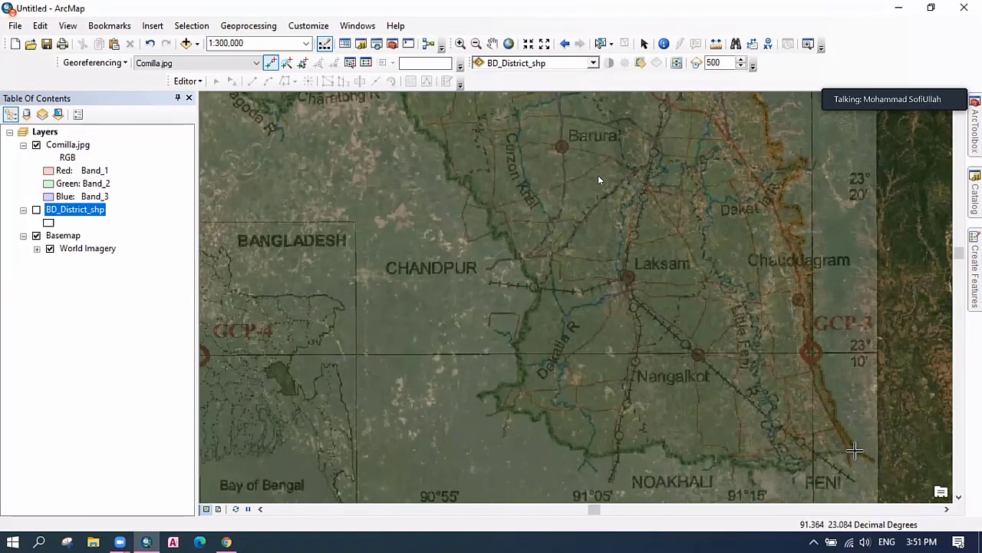
Place control point 3 on the GCP-3 mark and show the scanned map again.
click(855, 451)
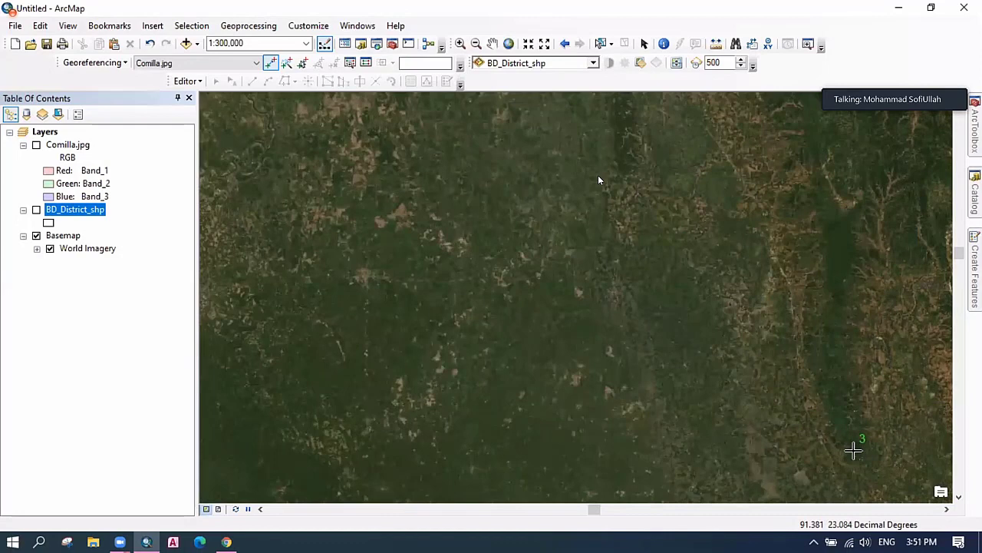
click(36, 145)
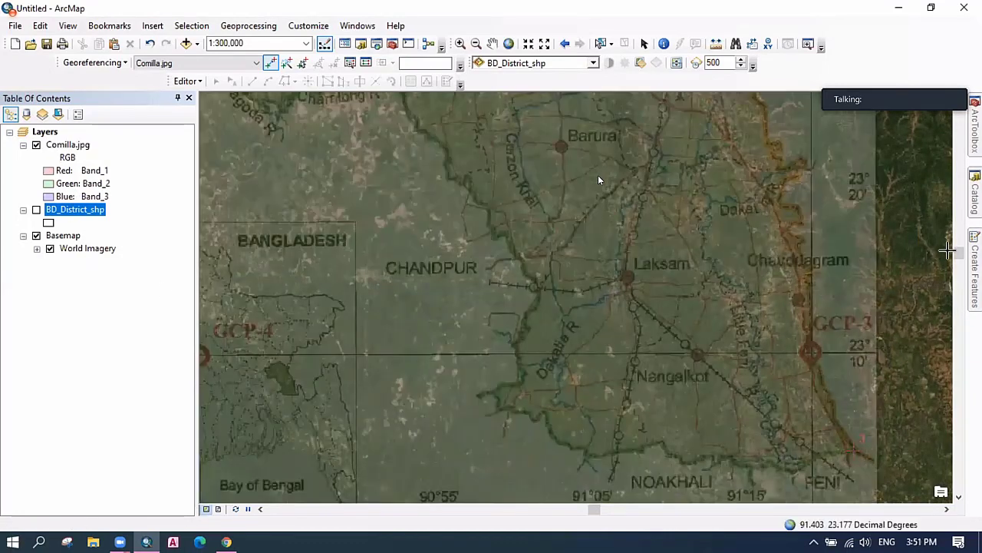
drag(963, 261, 959, 230)
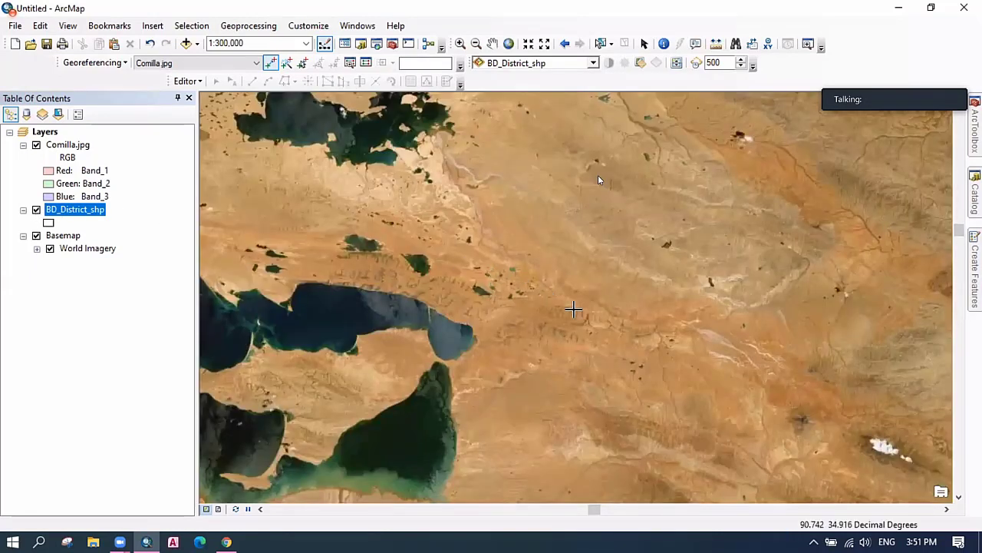
right_click(68, 149)
click(119, 66)
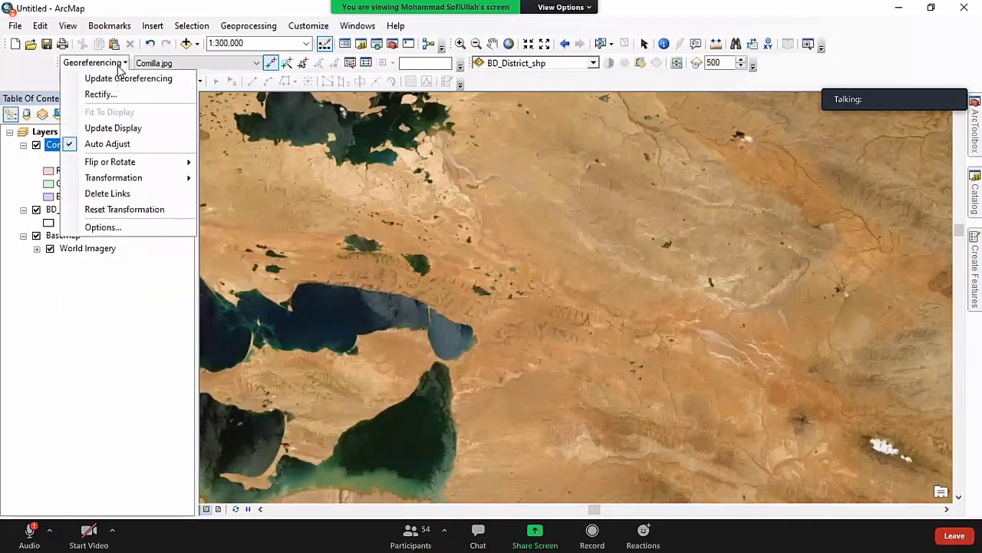
click(395, 535)
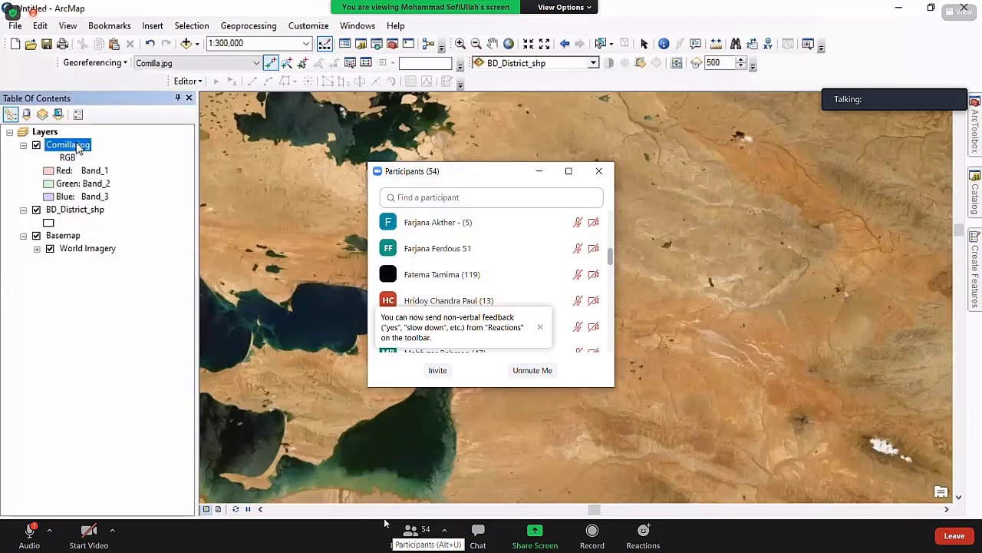
scroll(437, 277, down, 5)
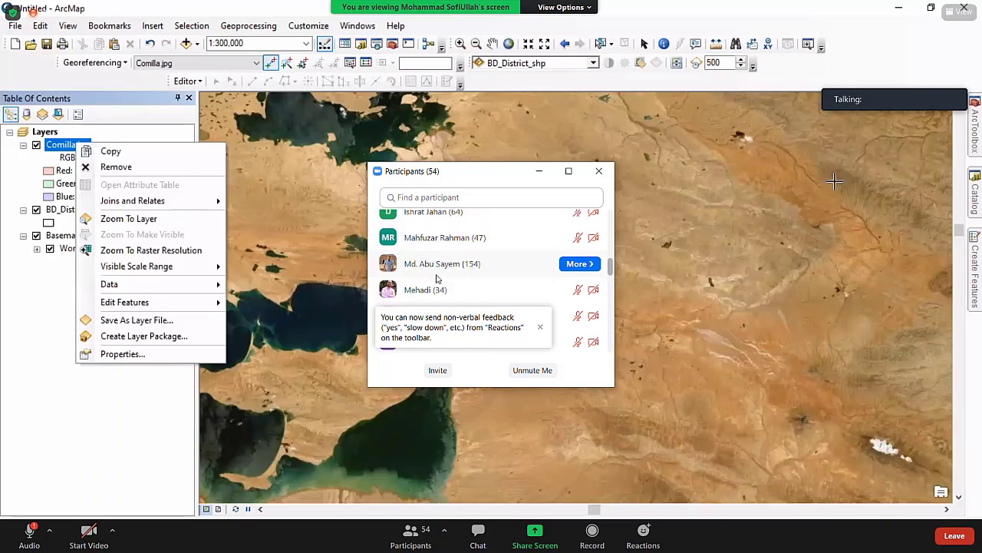
scroll(436, 280, down, 10)
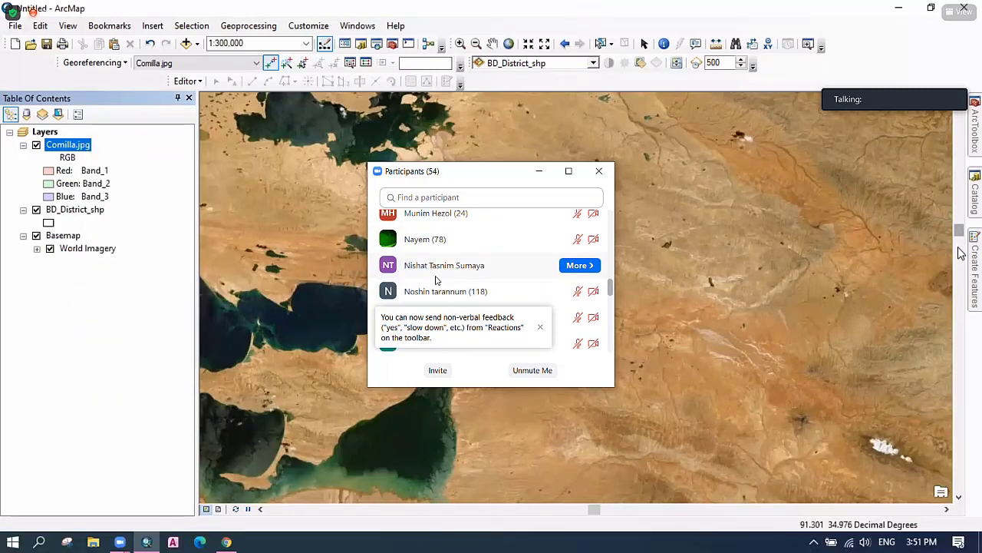
scroll(436, 281, down, 4)
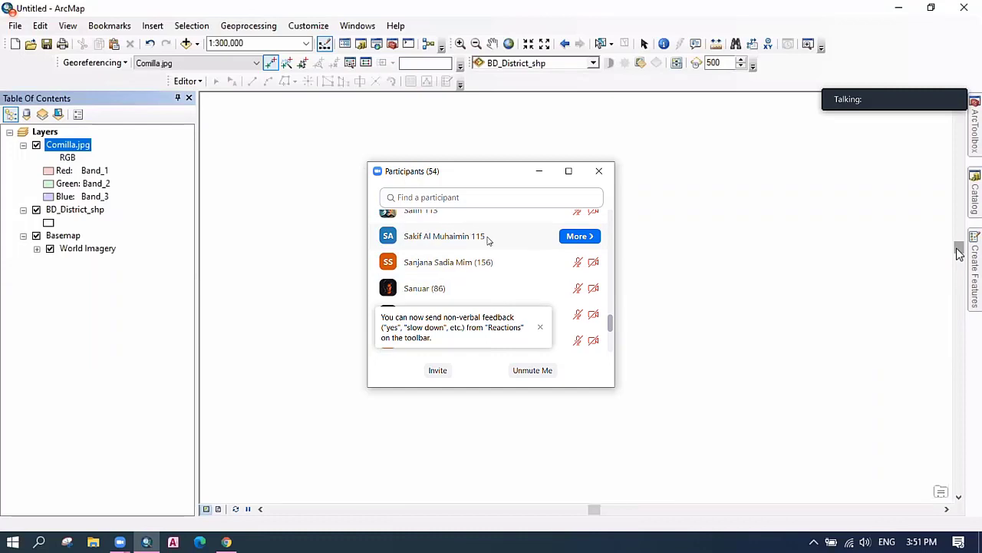
Close the Zoom participants window and exit full-screen view of the shared screen.
click(595, 171)
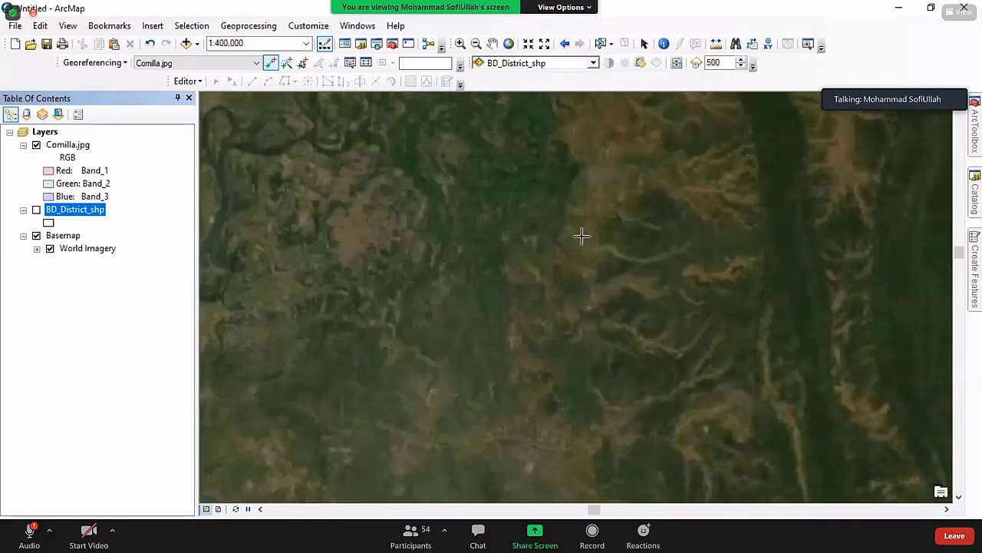
double_click(455, 411)
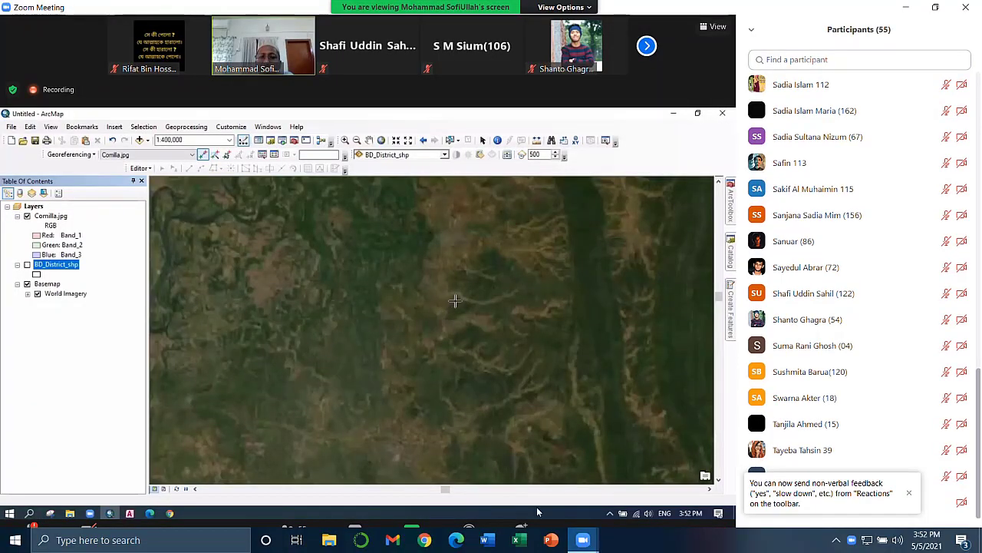
scroll(807, 418, up, 3)
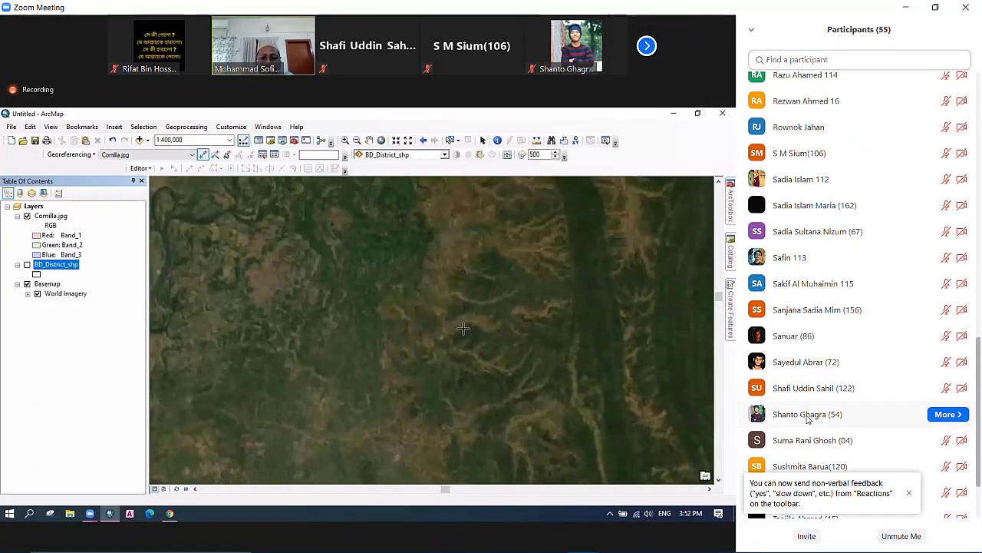
scroll(807, 419, up, 10)
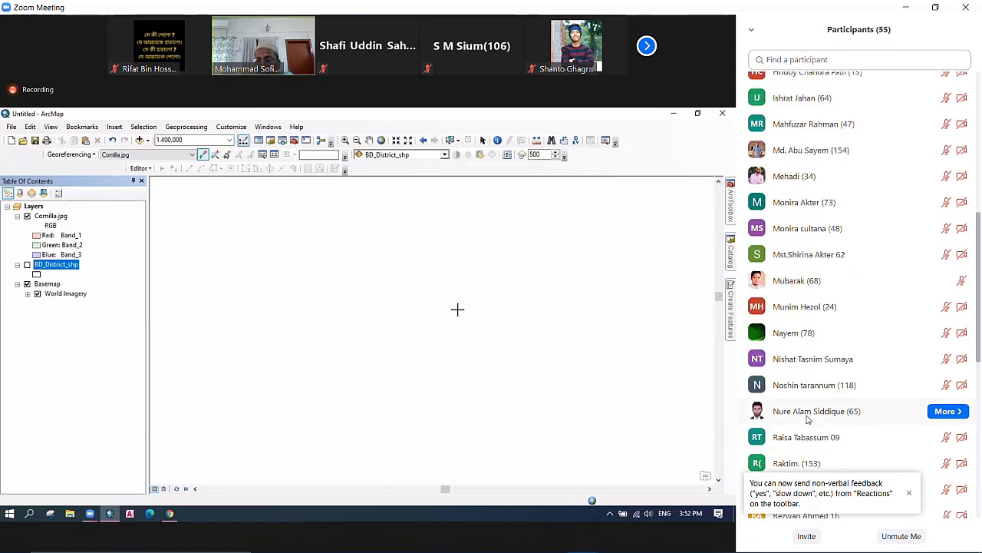
scroll(807, 418, up, 8)
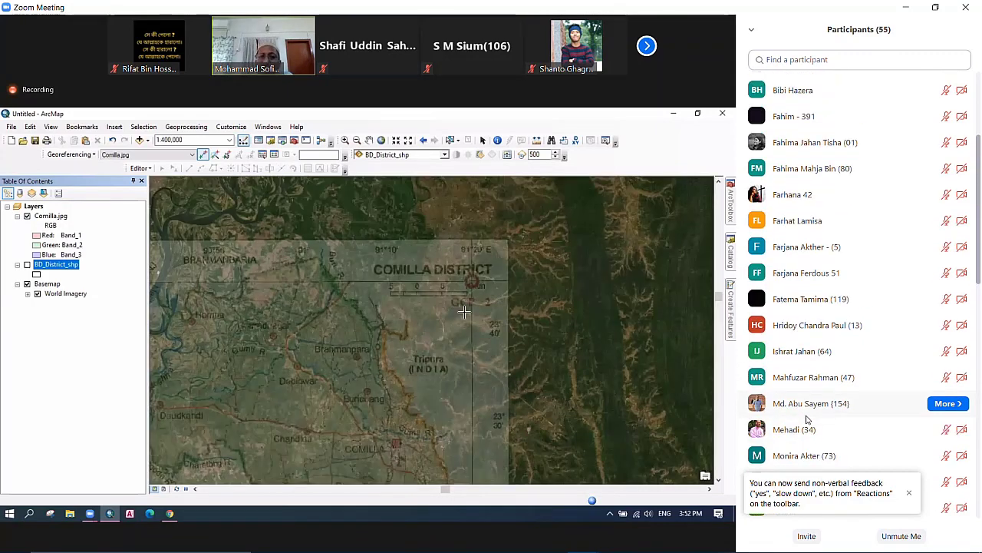
scroll(807, 418, up, 2)
Cancel the Leave Meeting prompt and return the shared screen to full-screen.
click(966, 6)
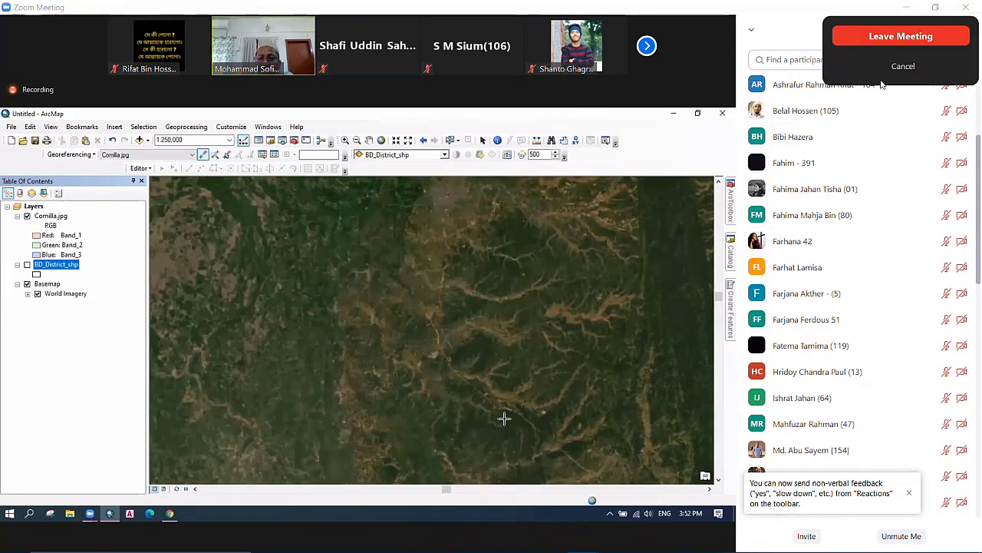
click(893, 67)
double_click(604, 218)
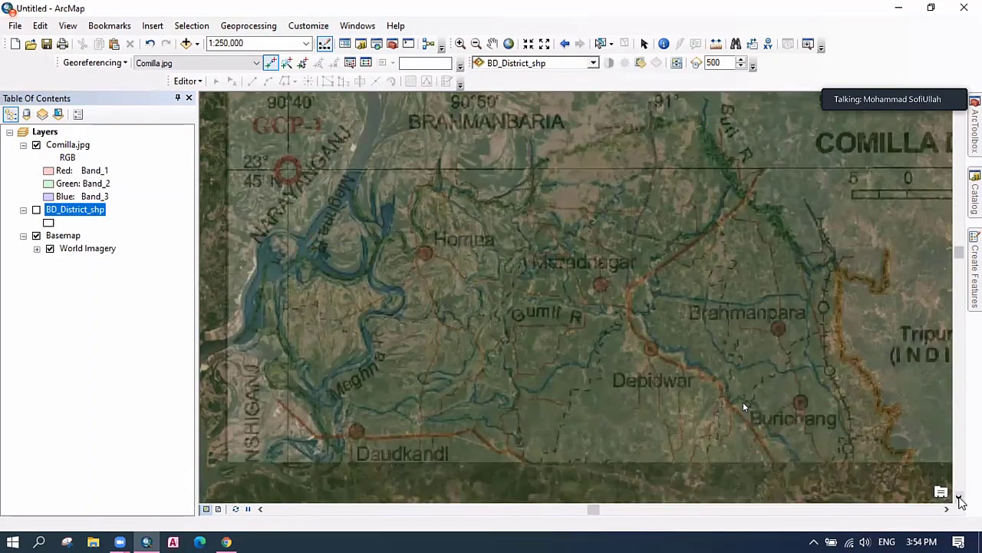
Pan the map south toward Daudkandi and Chandina, then hide and reshow Comilla.jpg to compare with imagery.
click(961, 498)
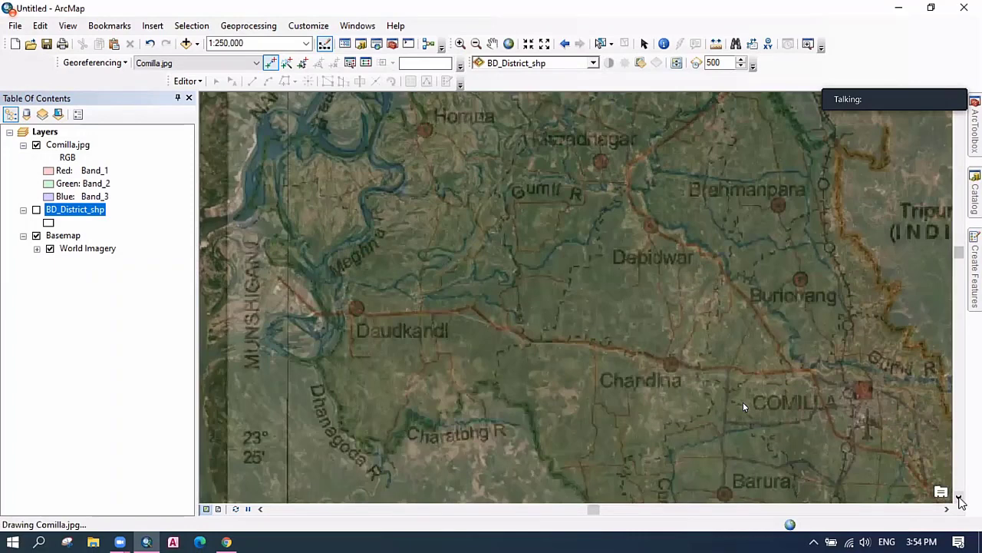
click(961, 499)
click(961, 500)
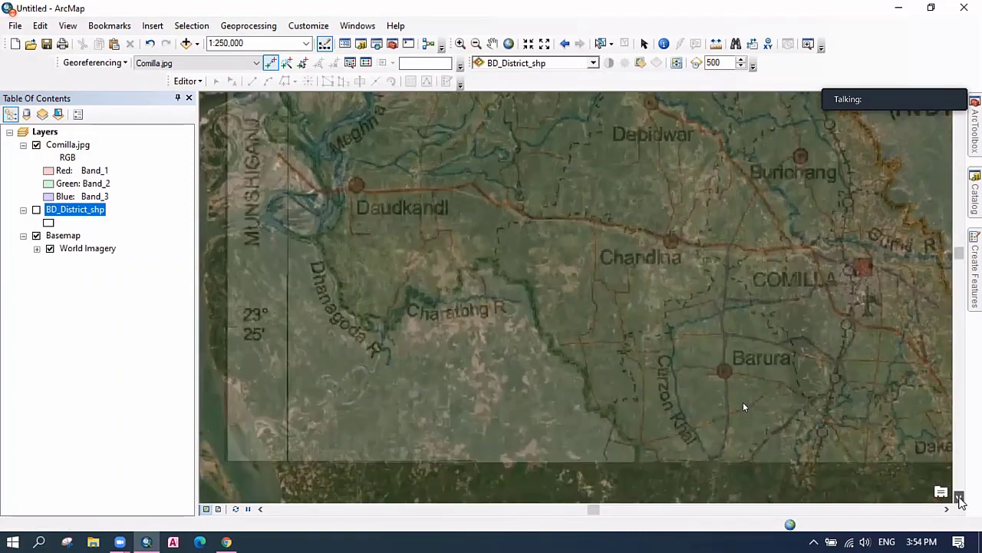
click(961, 500)
click(960, 500)
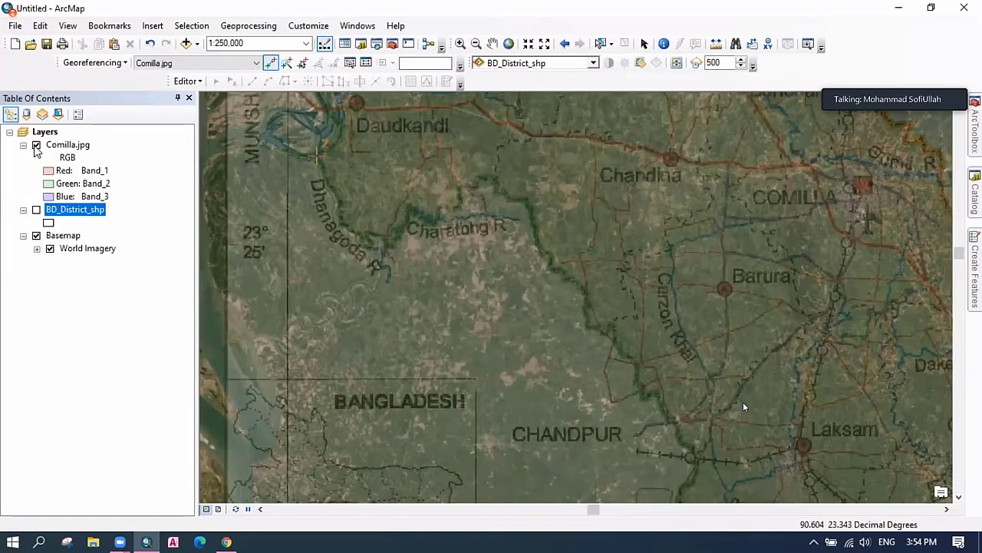
click(36, 146)
click(36, 146)
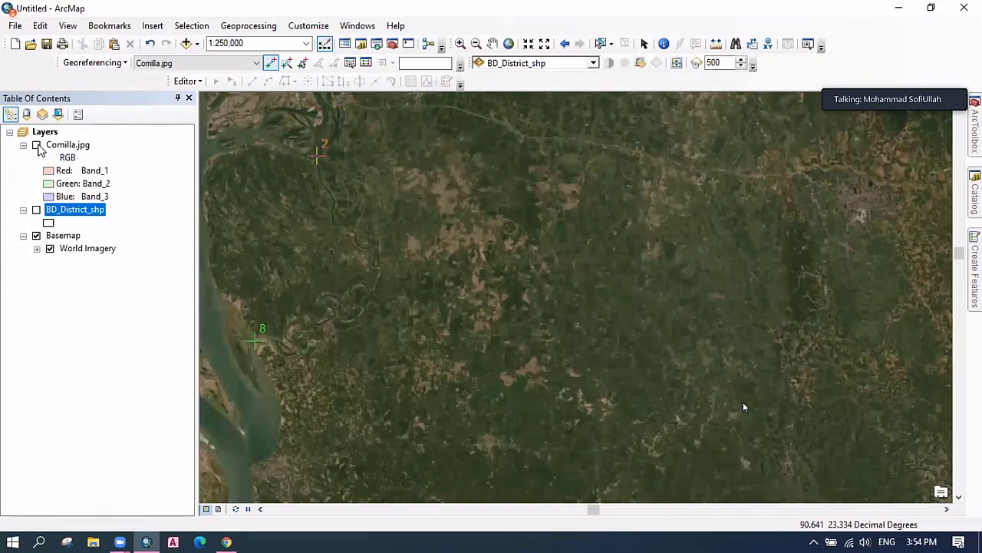
Link control point 9 from the GCP-4 circle centre to its matching spot on the imagery.
click(36, 145)
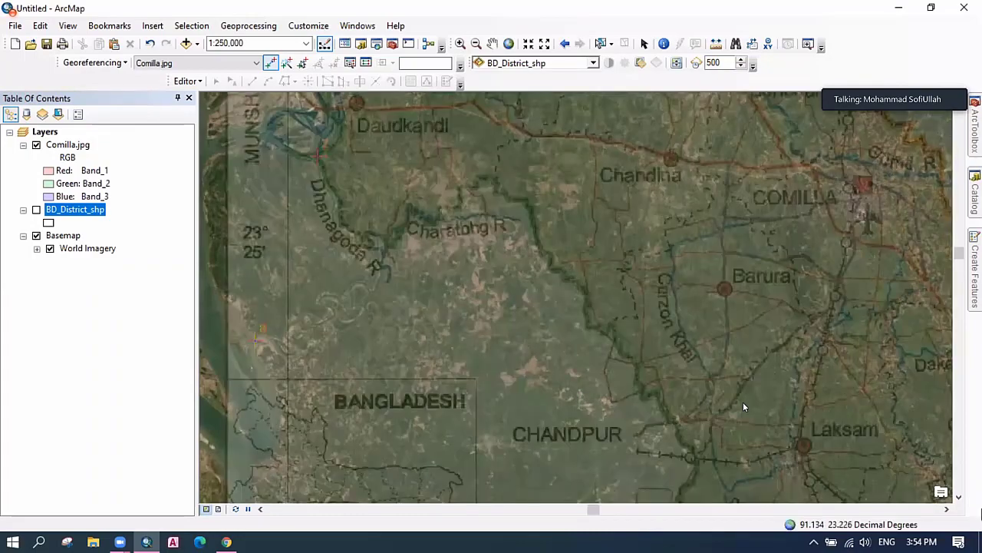
click(959, 498)
click(960, 499)
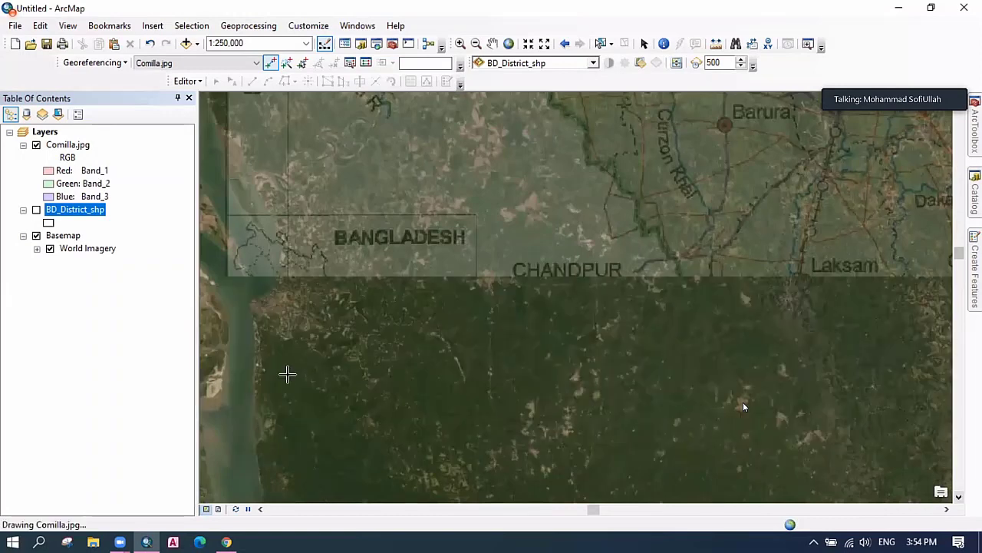
click(288, 374)
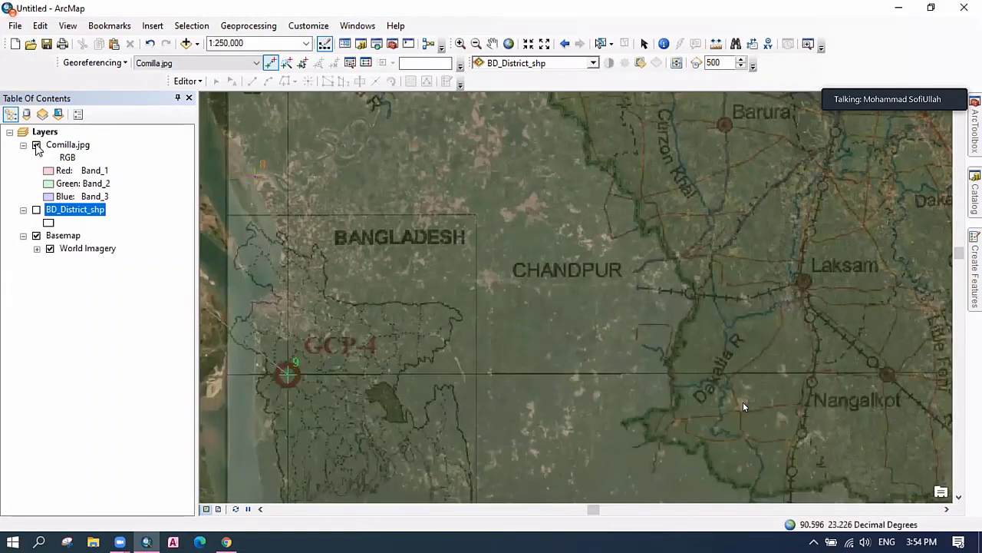
click(36, 145)
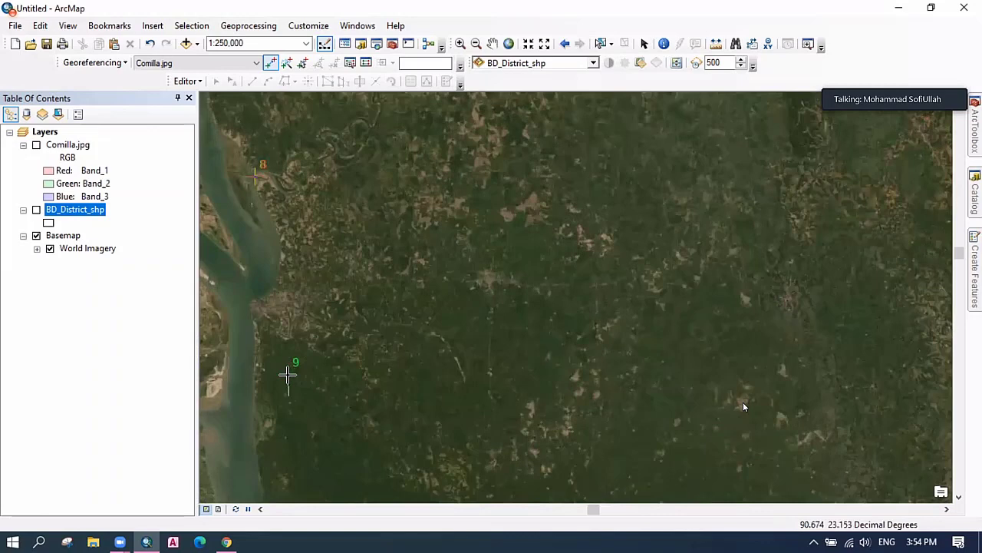
click(287, 373)
Review the link table's residuals for all nine links, total RMS error 76.5517.
click(366, 62)
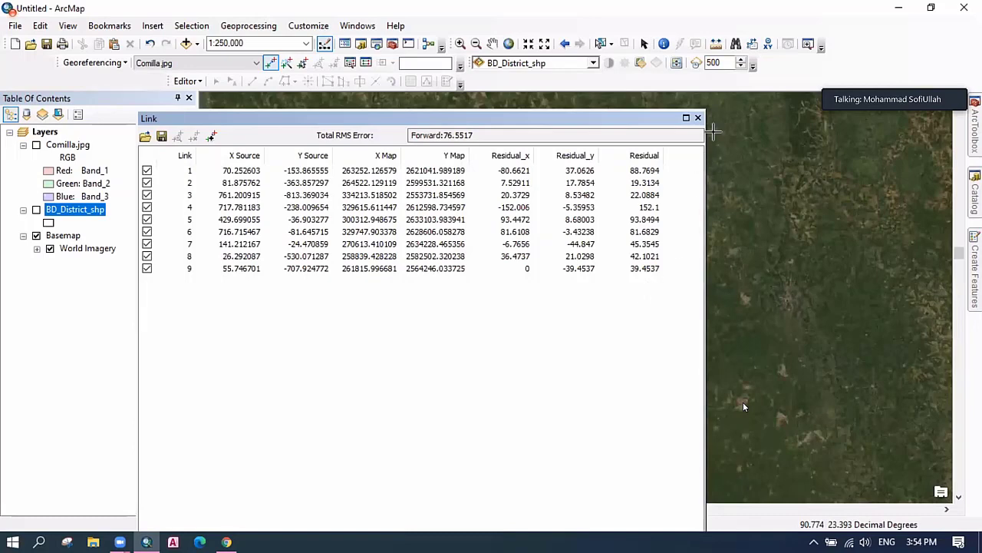
click(697, 118)
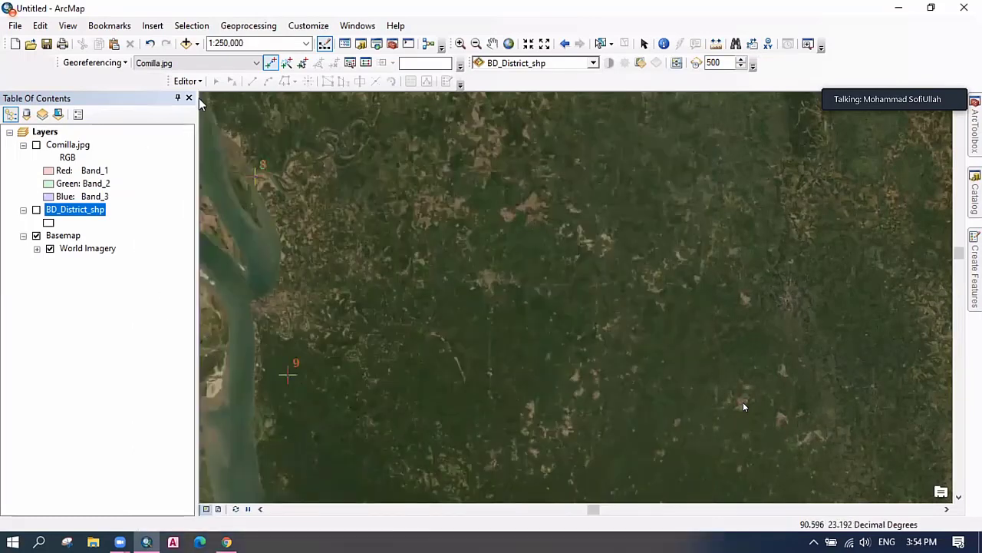
click(124, 64)
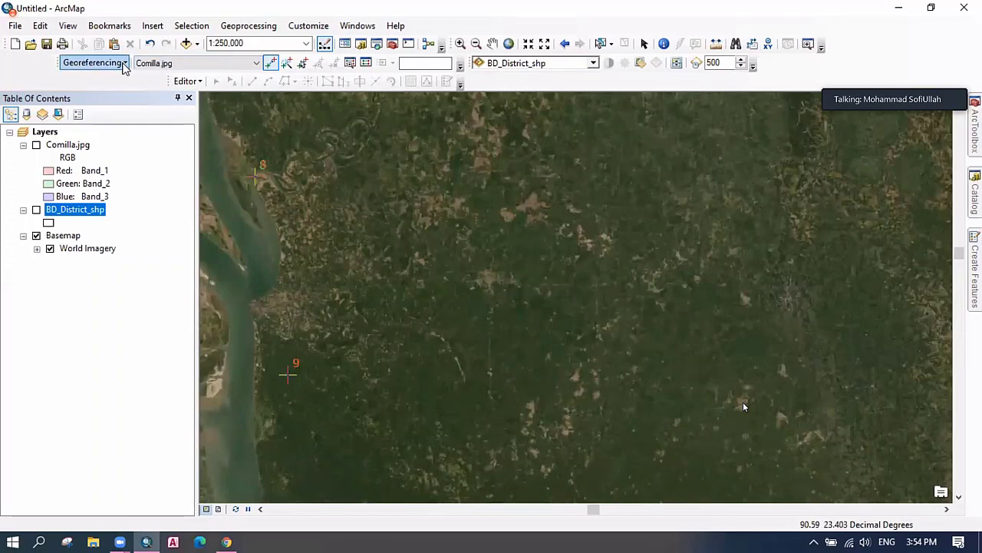
Rectify the Comilla image to test_rec.tif in the Georeferencing image_02hrs folder.
click(128, 95)
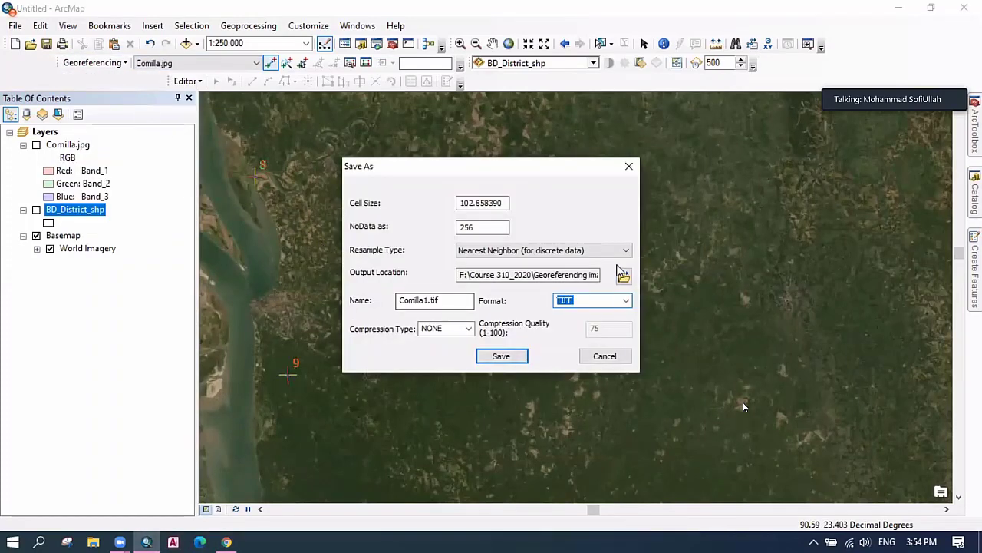
click(624, 278)
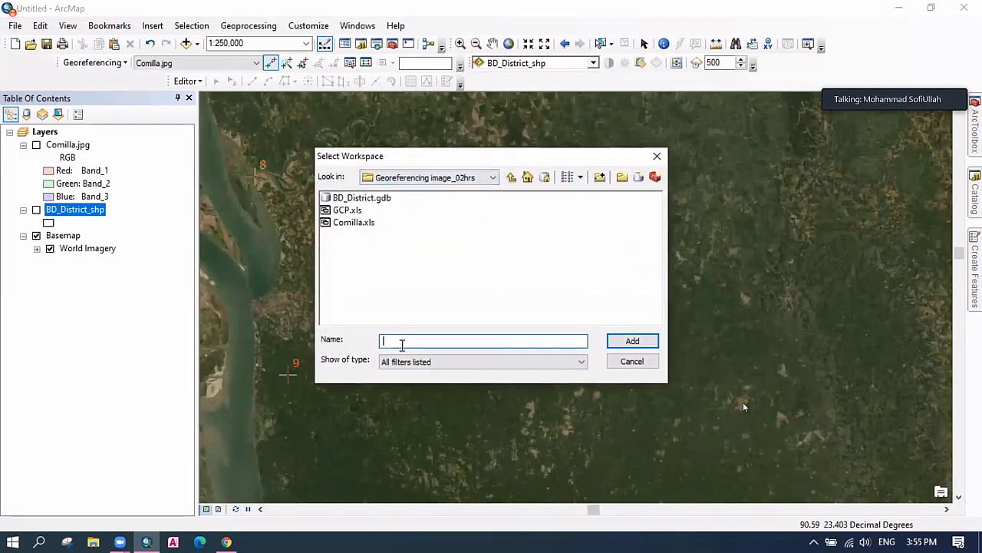
text(test)
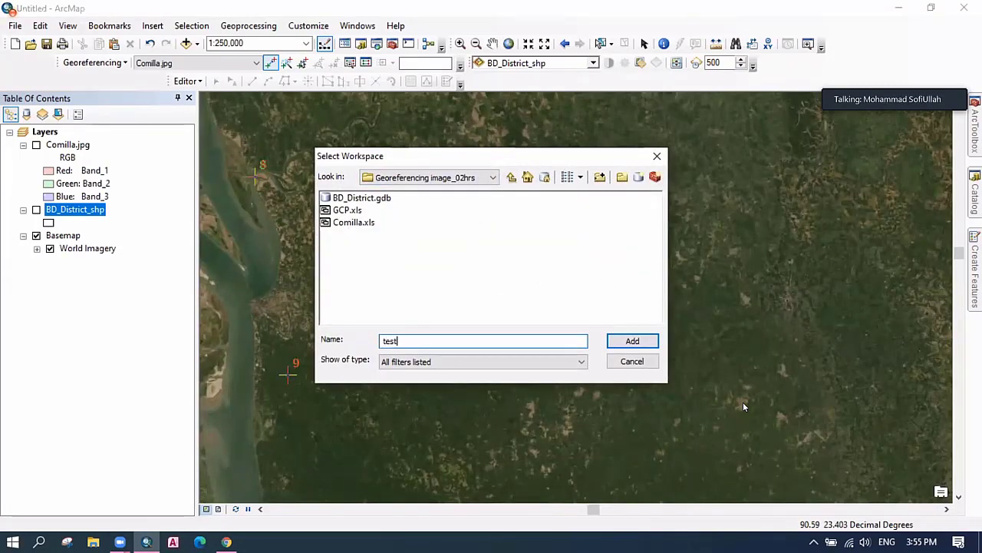
text(_rect)
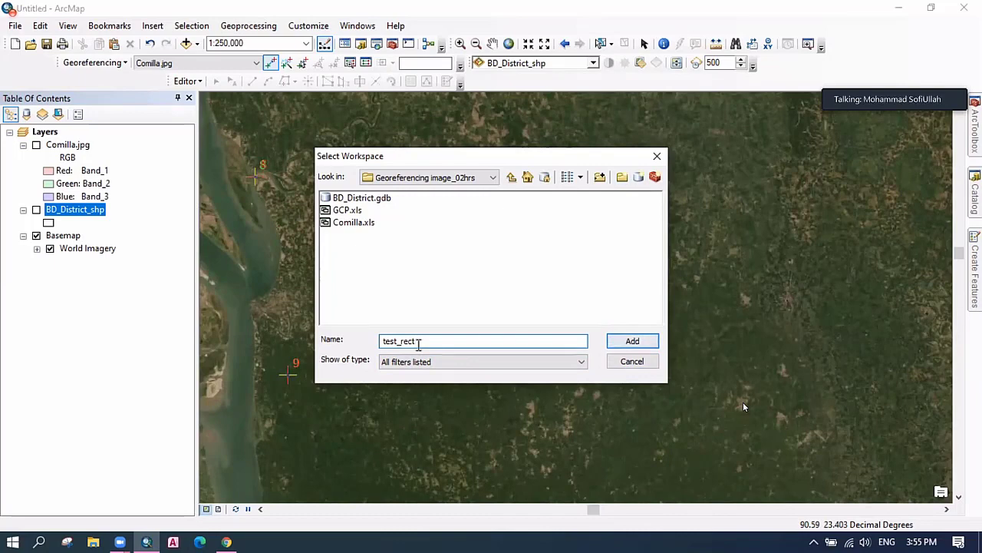
double_click(396, 340)
key(BackSpace)
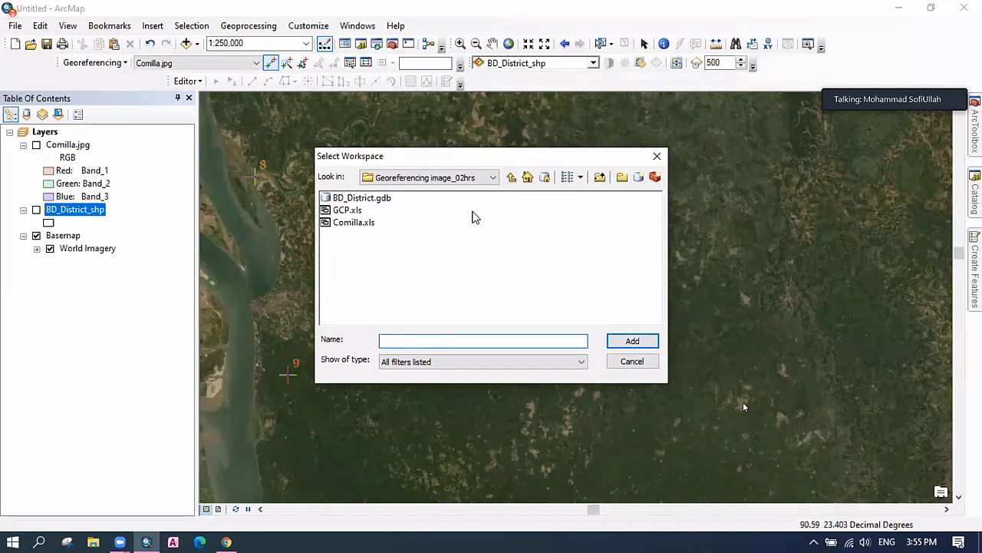
click(512, 178)
click(392, 201)
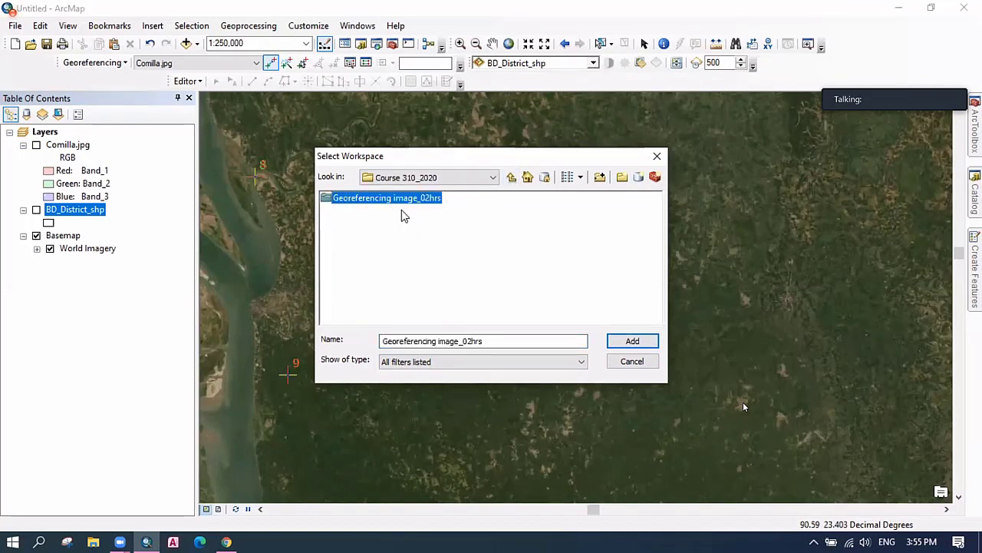
click(631, 341)
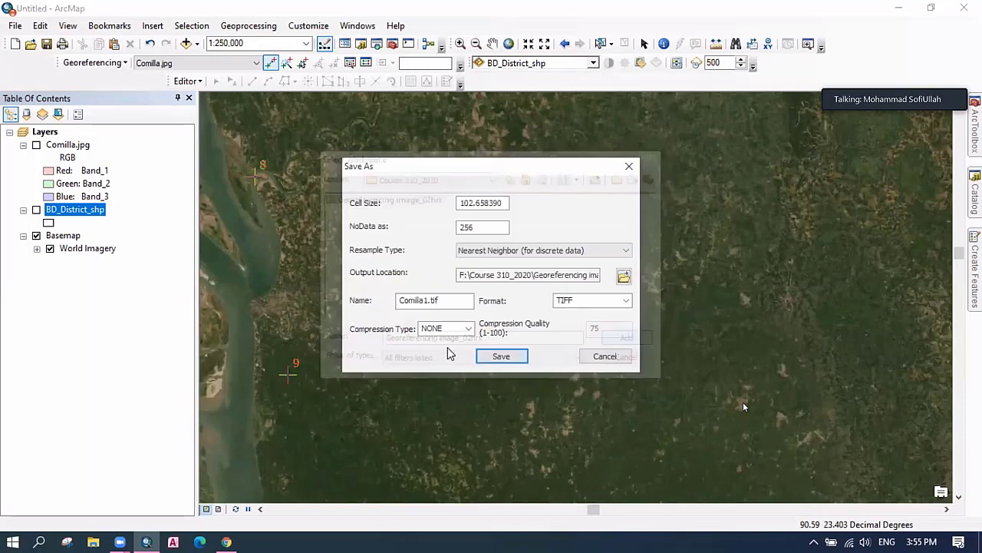
double_click(429, 299)
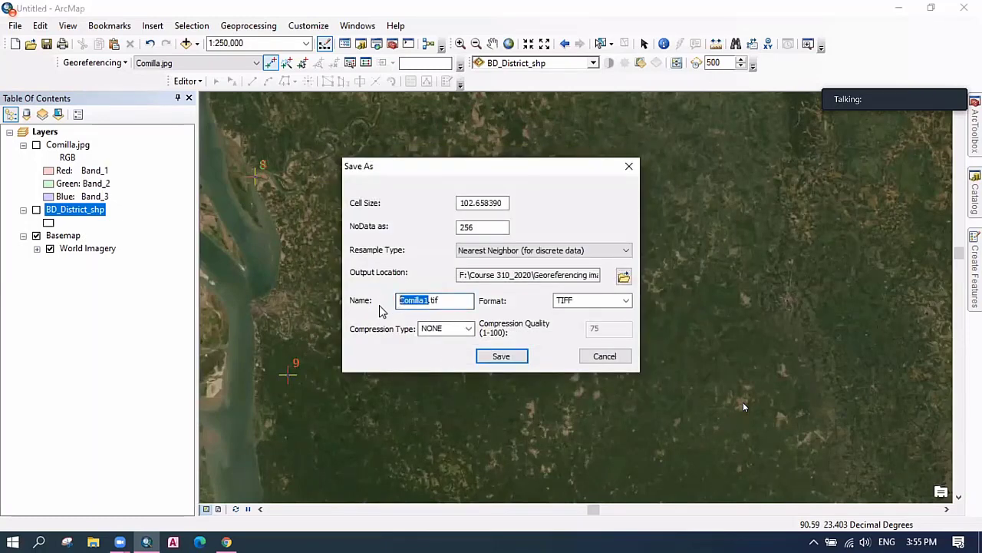
text(test)
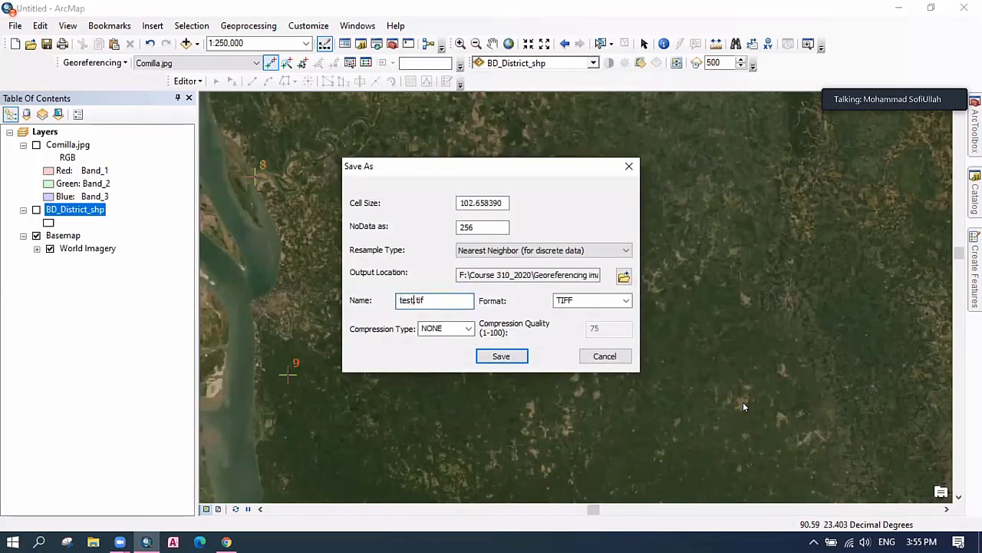
text(_rec)
click(500, 358)
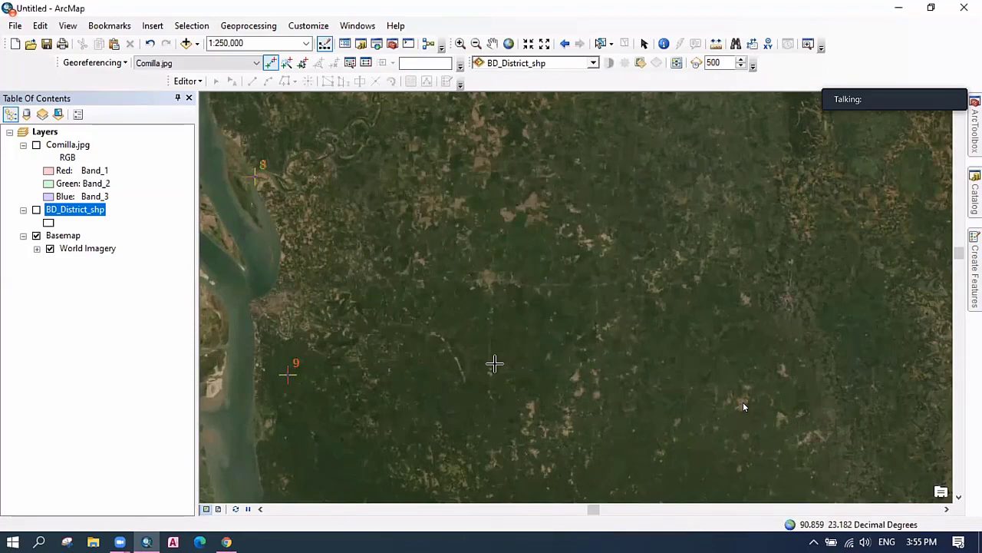
Turn on the Comilla.jpg and BD_District_shp layers over the World Imagery.
ctrl+click(41, 147)
click(36, 144)
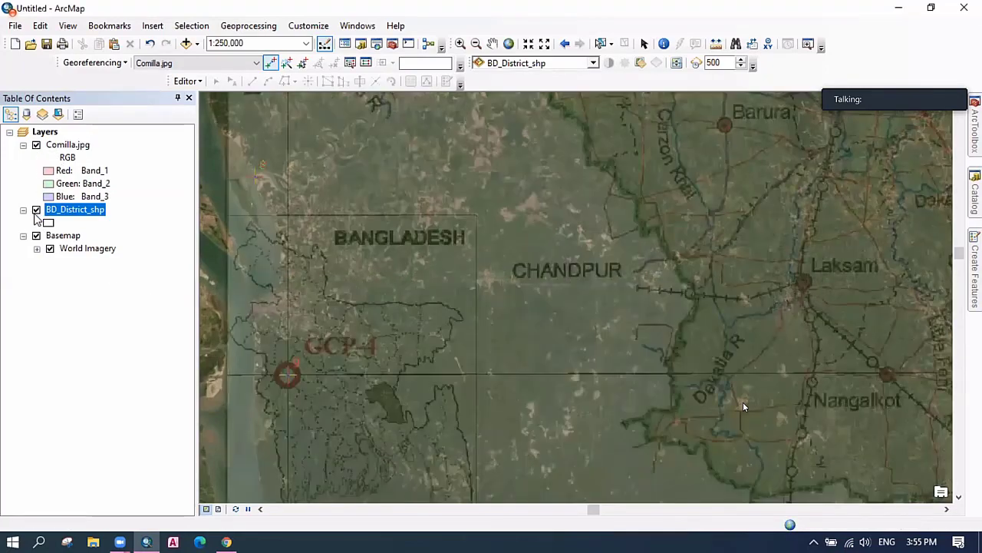
click(36, 209)
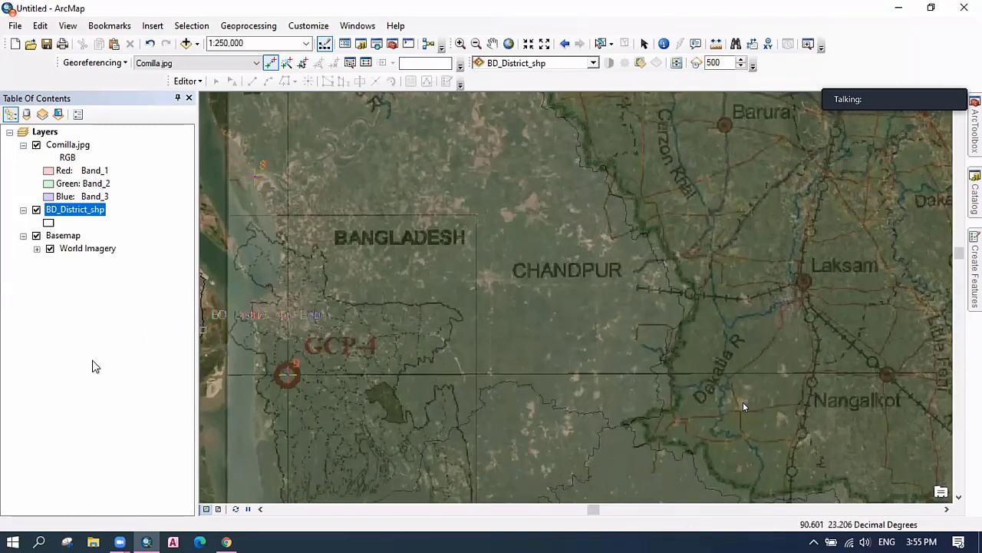
Create a new Blank Map document, discarding changes to the current untitled map.
click(14, 28)
click(32, 40)
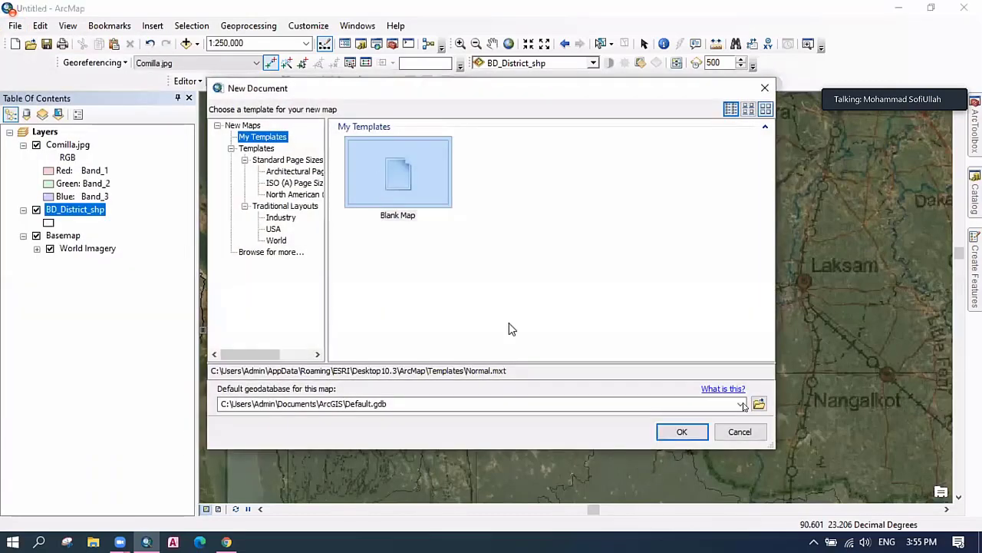
click(682, 432)
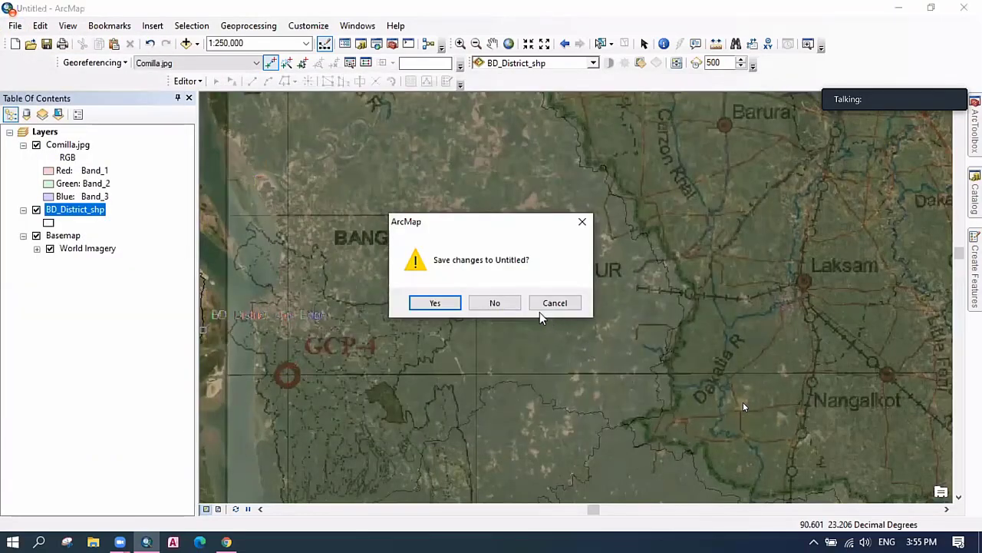
click(508, 304)
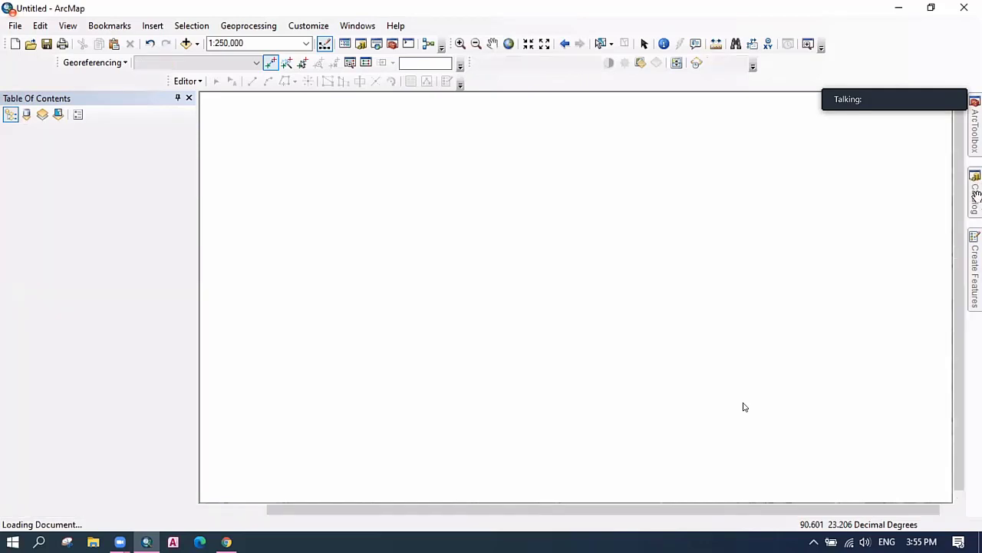
Refresh the Georeferencing image_02hrs folder in Catalog and add test_rec.tif to the map.
mouse_move(978, 202)
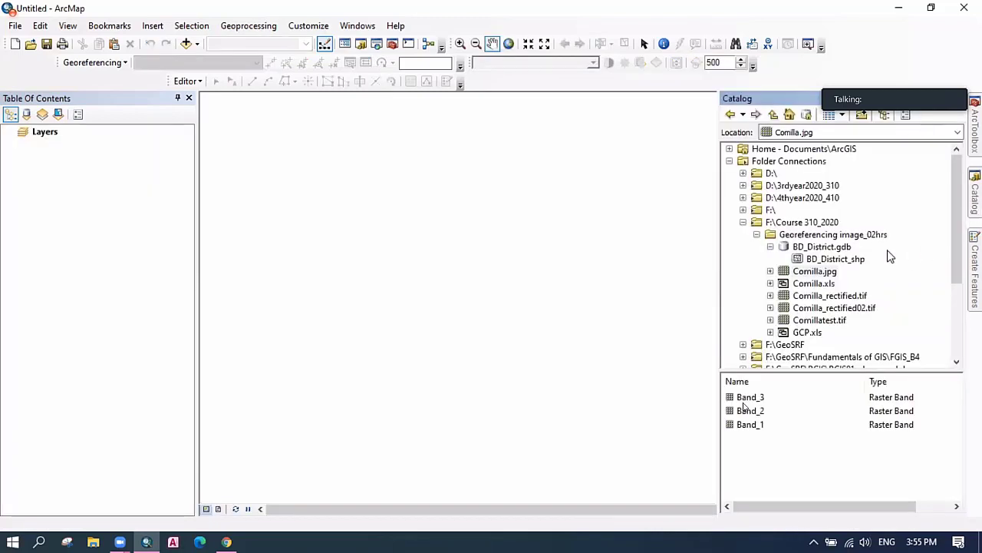
click(812, 236)
right_click(812, 238)
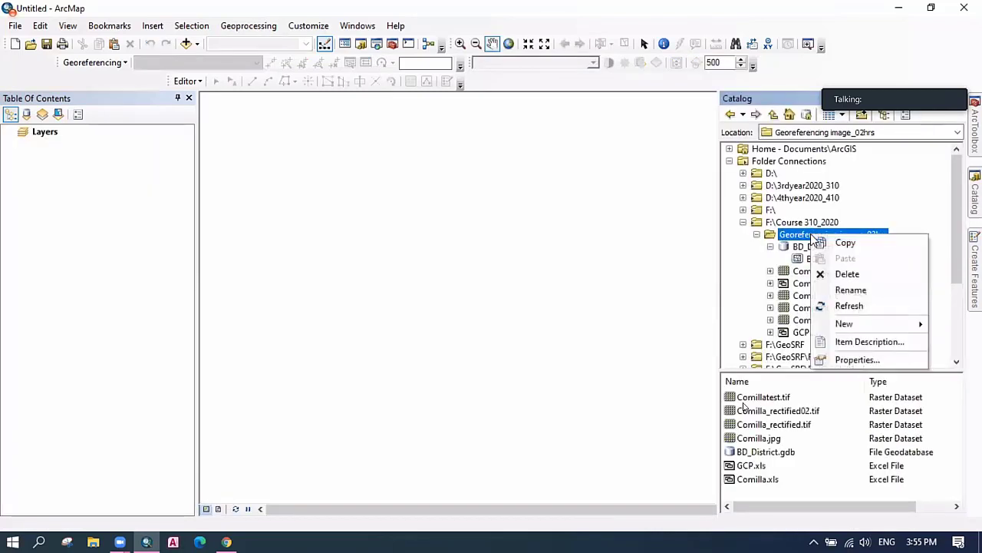
click(873, 308)
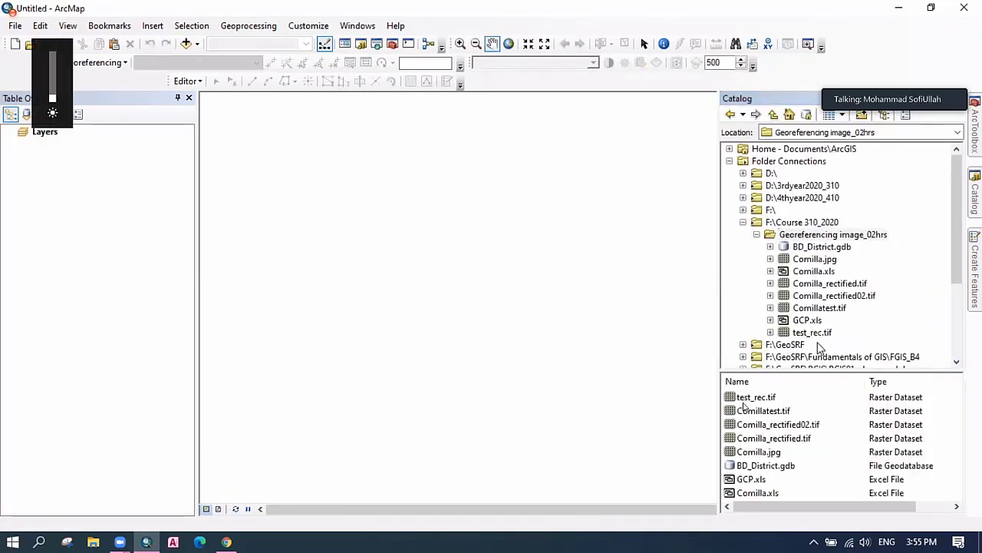
drag(814, 333, 547, 335)
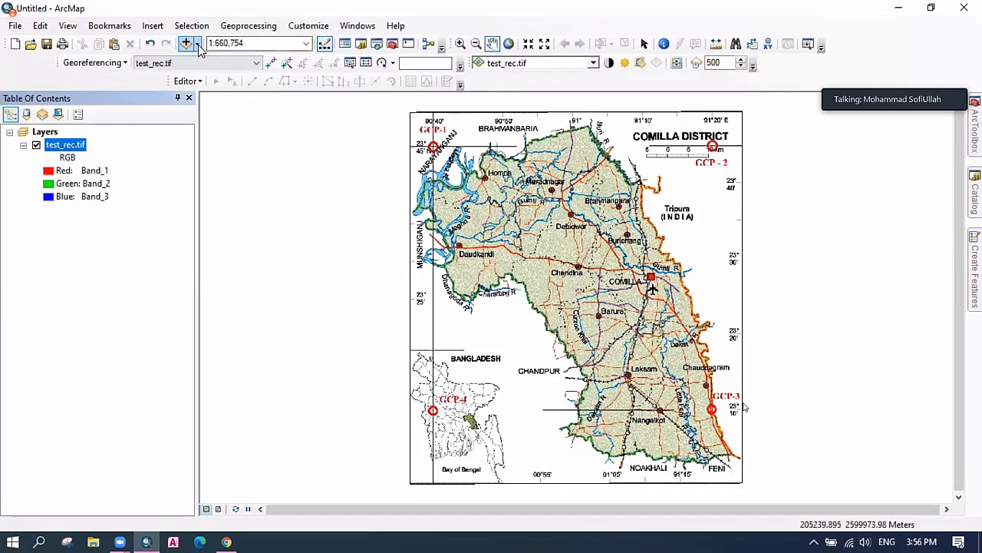
Add the Imagery basemap beneath the test_rec.tif raster.
click(198, 44)
click(217, 75)
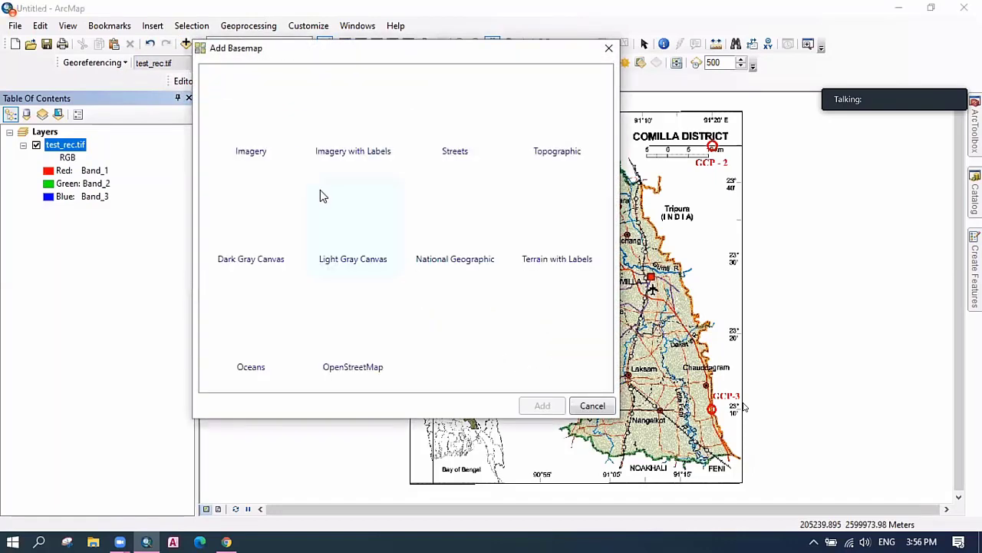
click(277, 151)
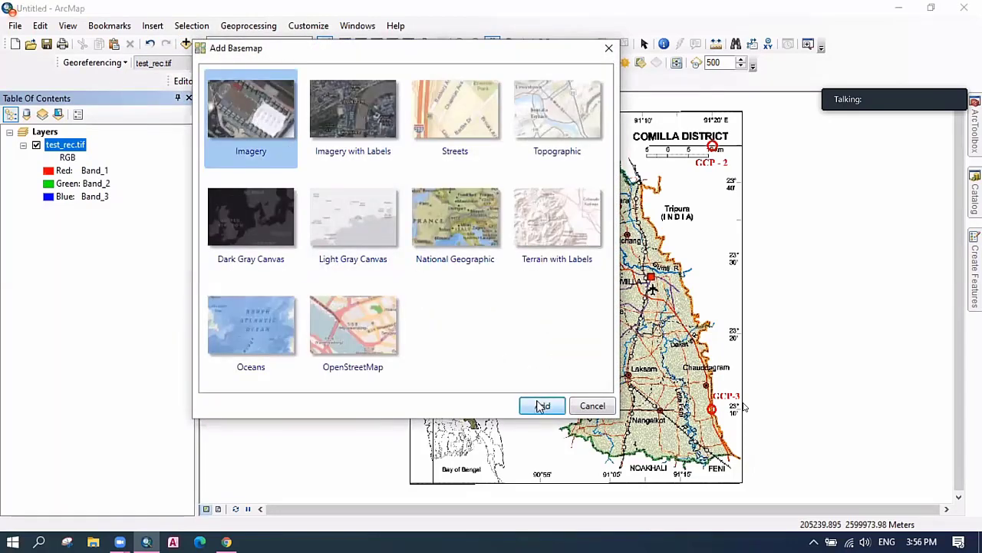
click(540, 406)
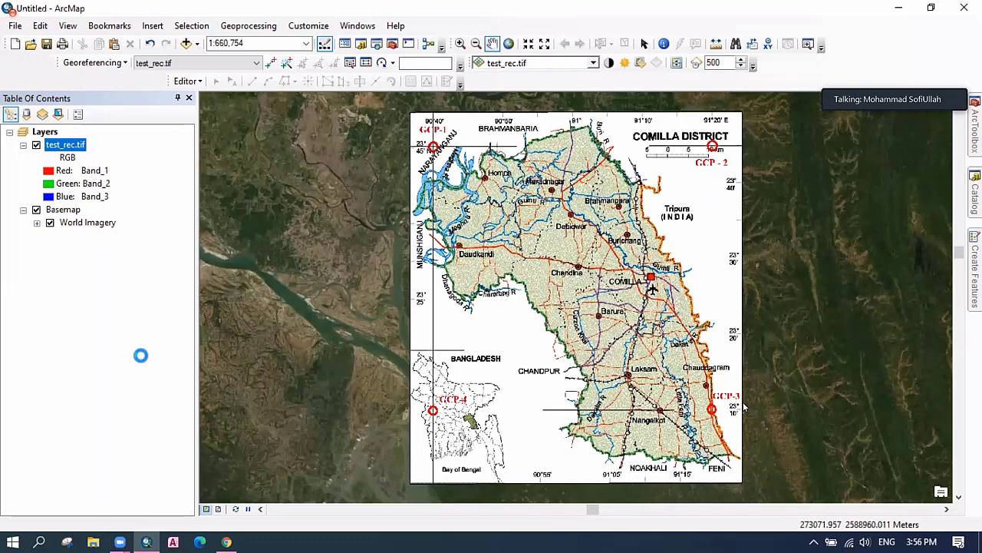
Set the test_rec.tif layer's display transparency to 50%.
key(shift+F10)
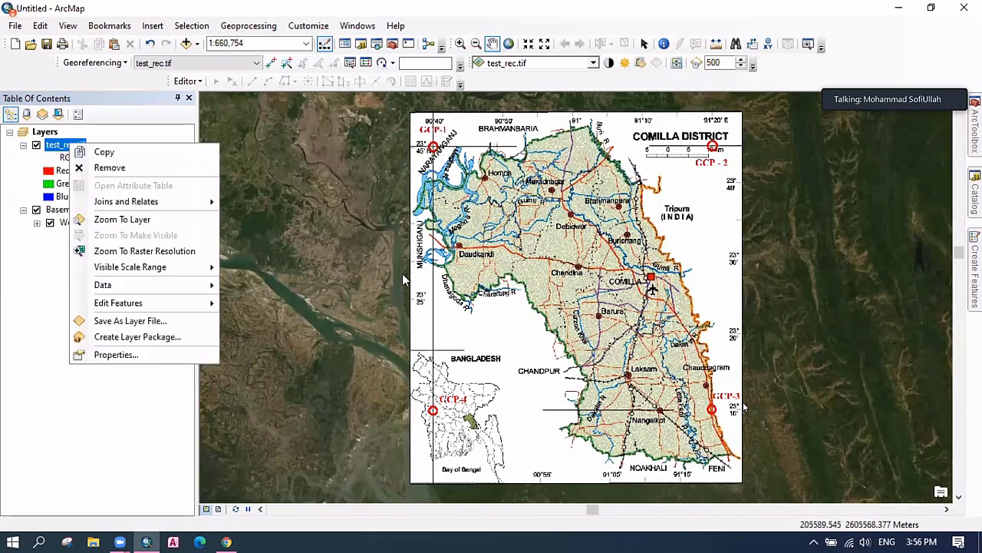
key(Up)
key(Return)
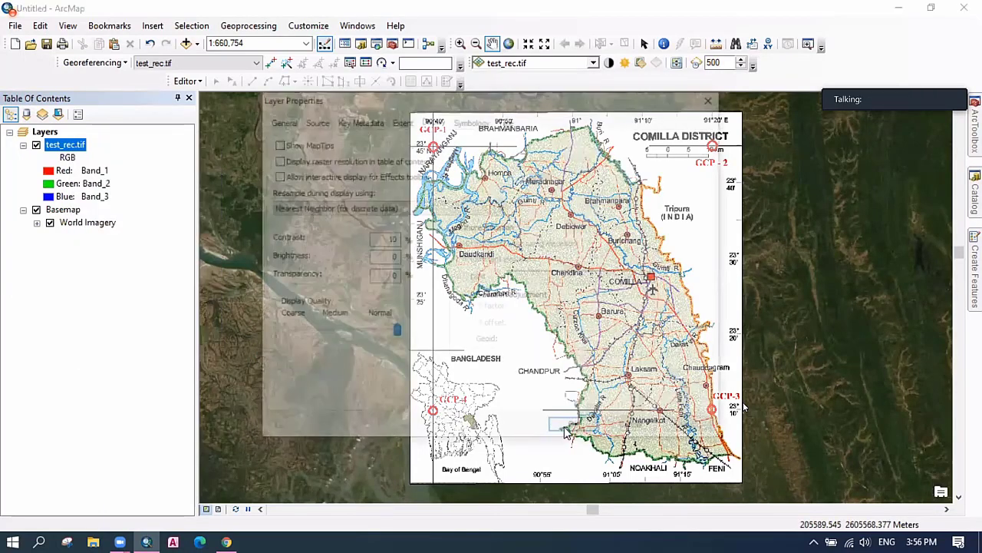
text(50)
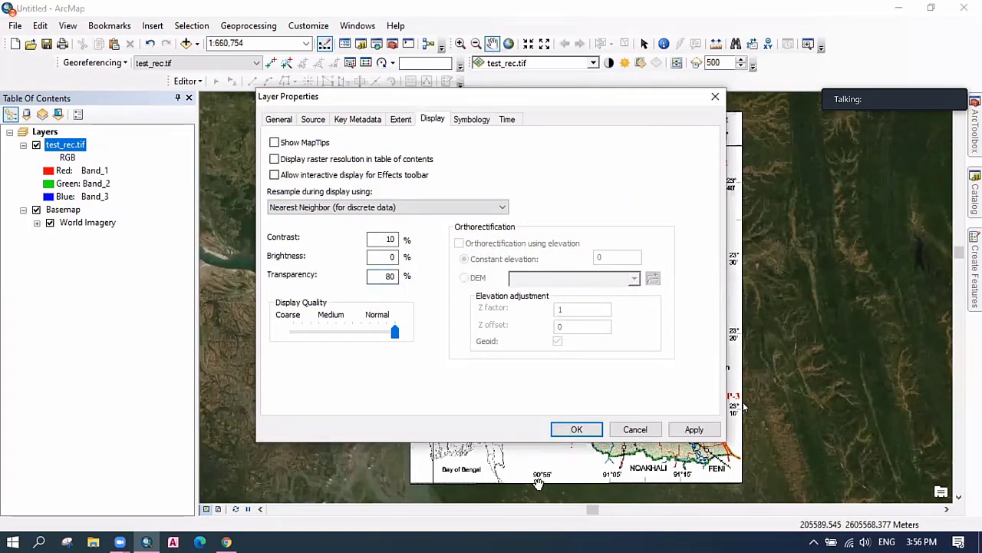
key(Return)
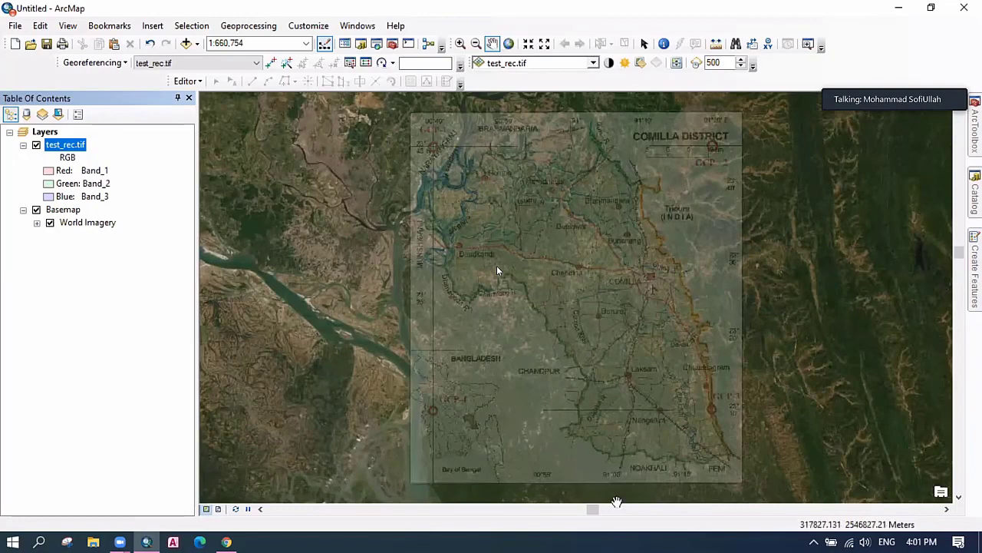
Switch to Chrome and load facebook.com in a new tab.
click(228, 544)
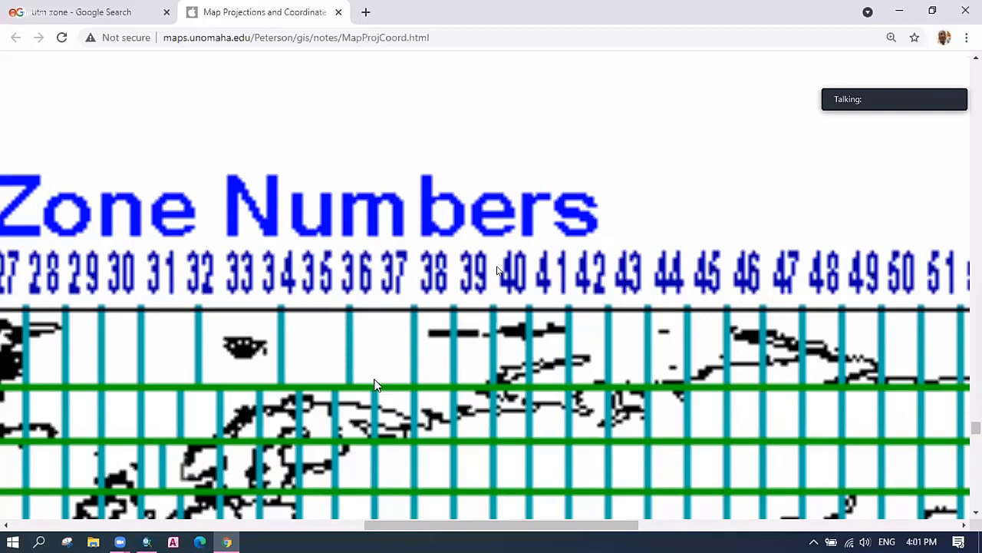
key(ctrl+t)
text(facebook.com)
key(Return)
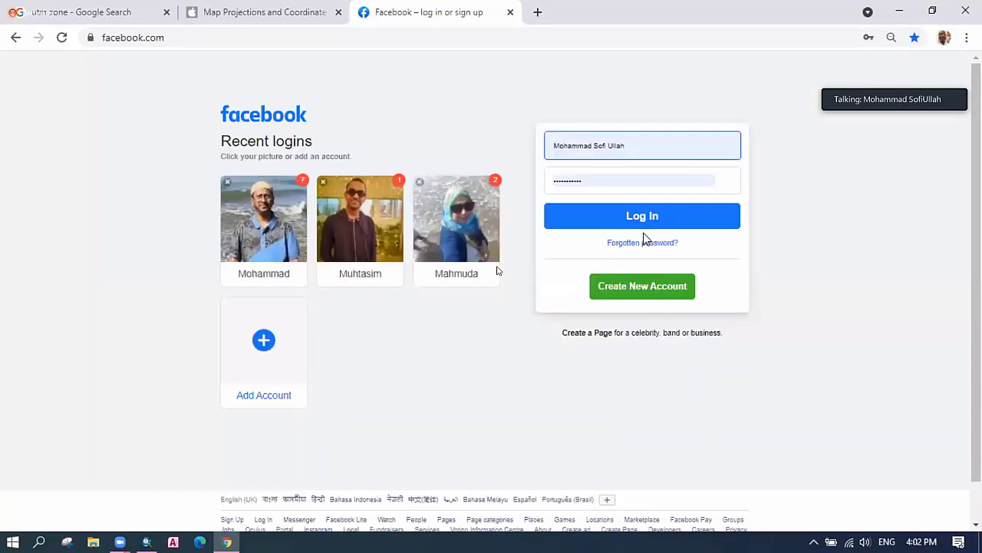
Log in to Facebook with the saved account and open the list of Pages you manage.
click(643, 227)
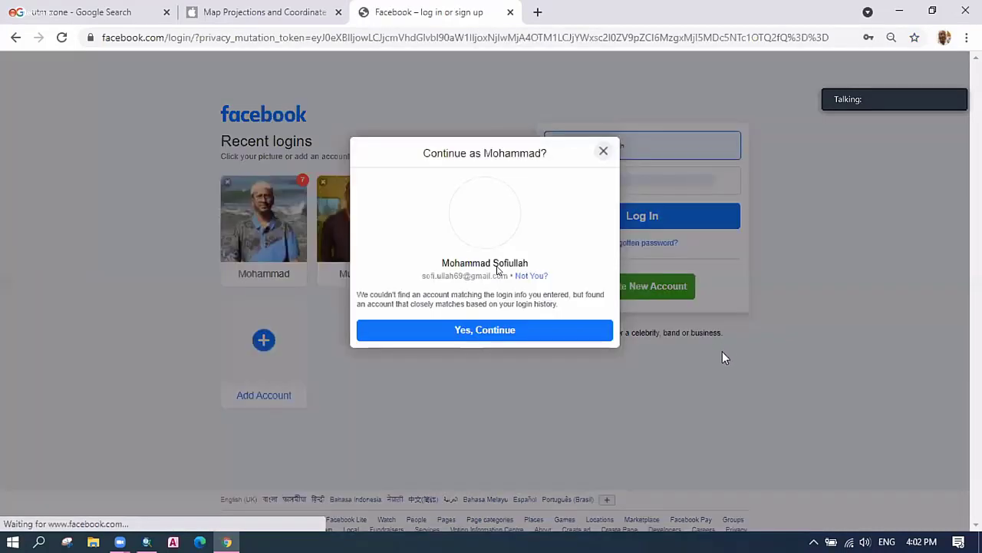
click(513, 330)
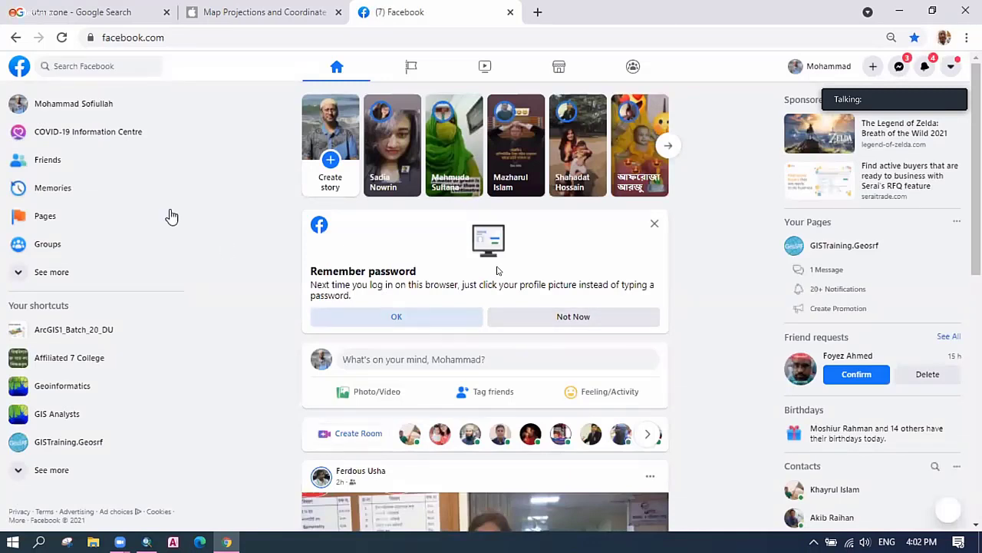
click(413, 70)
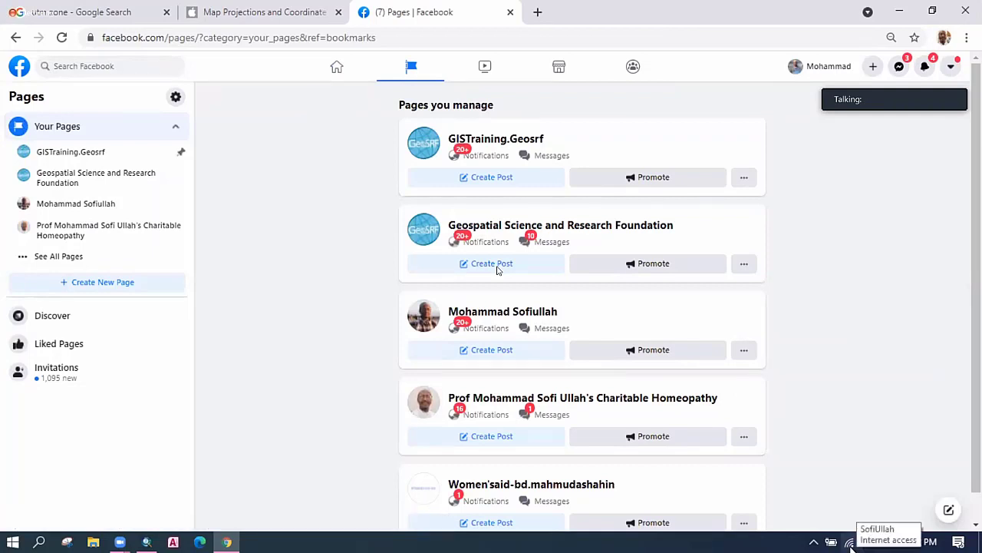
Connect to the Galaxy M316A49 Wi-Fi network, then open the charitable homeopathy Page.
click(850, 543)
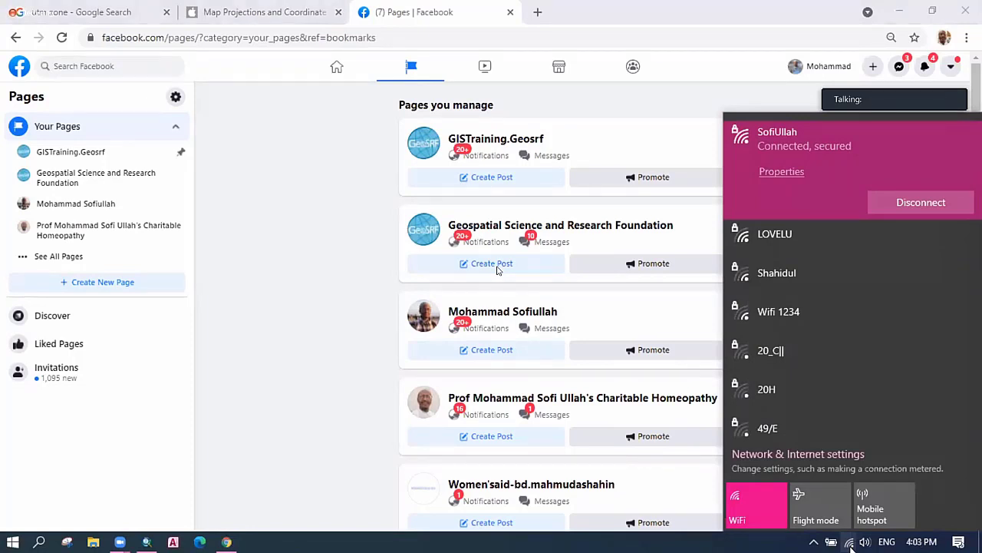
click(849, 545)
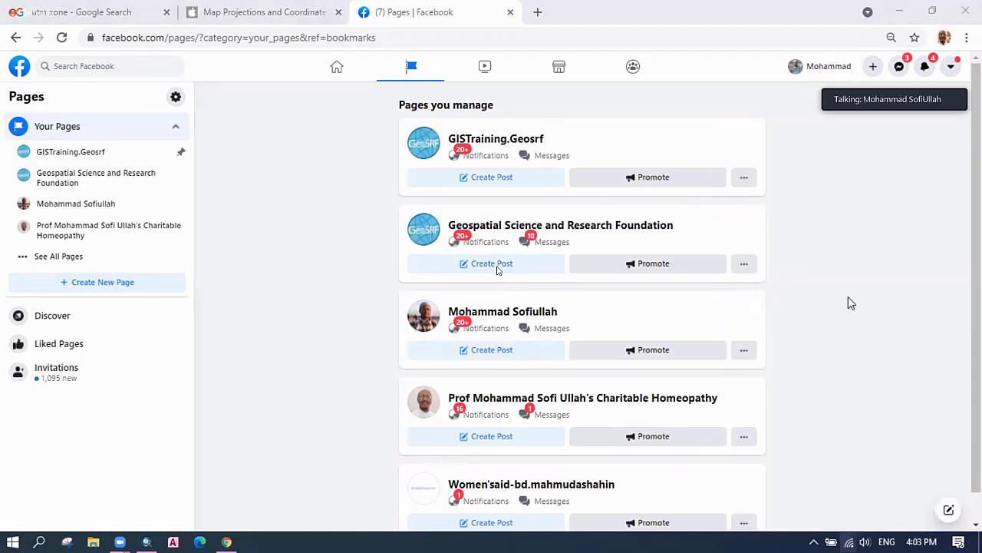
click(895, 240)
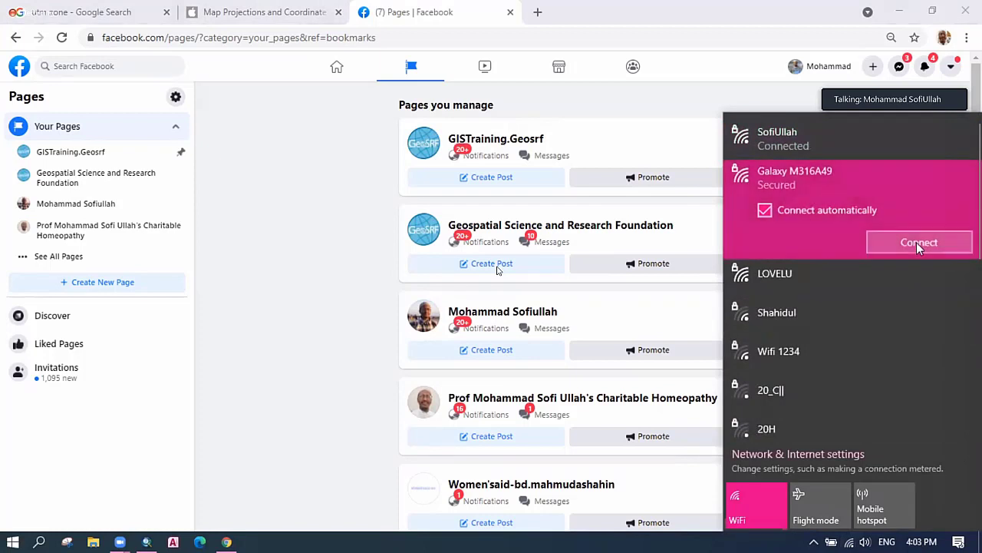
click(919, 244)
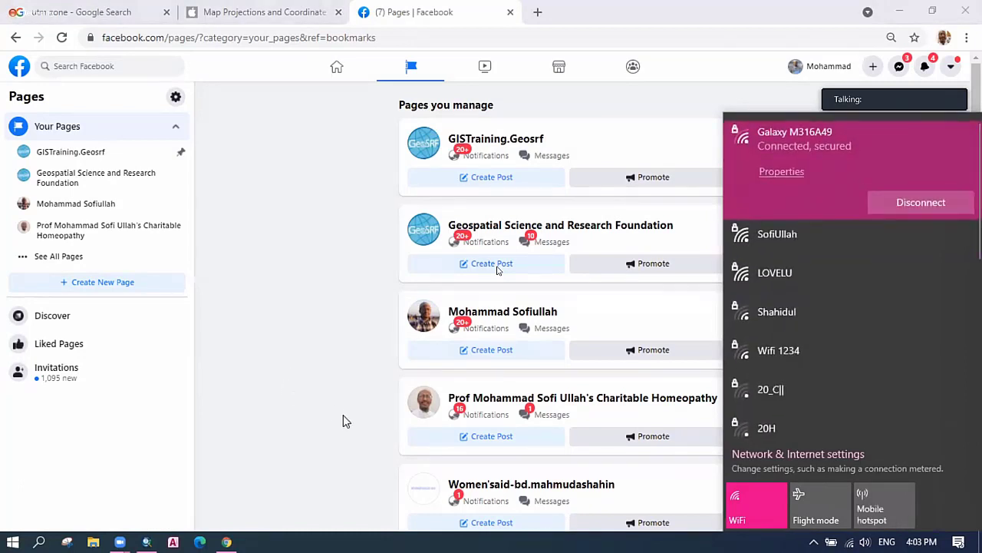
click(314, 403)
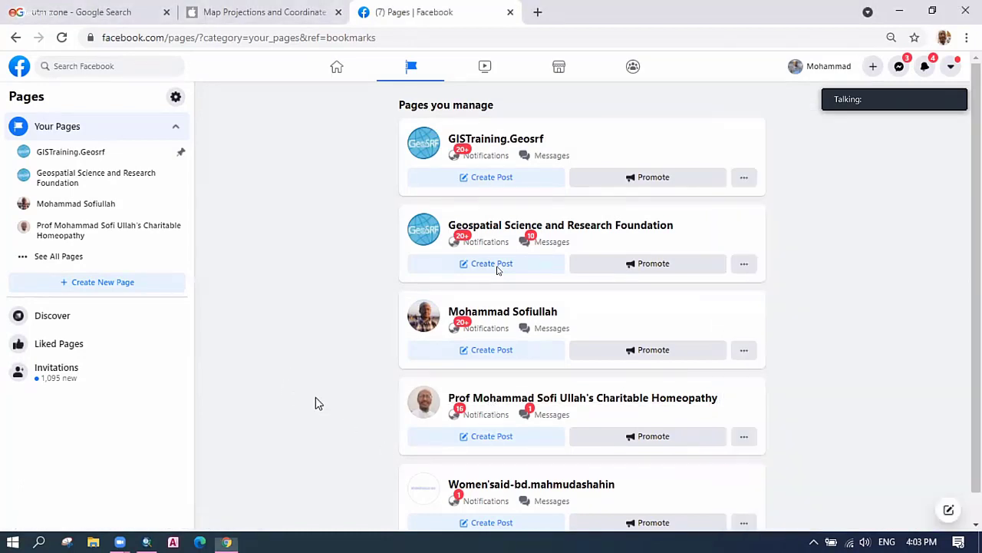
click(547, 404)
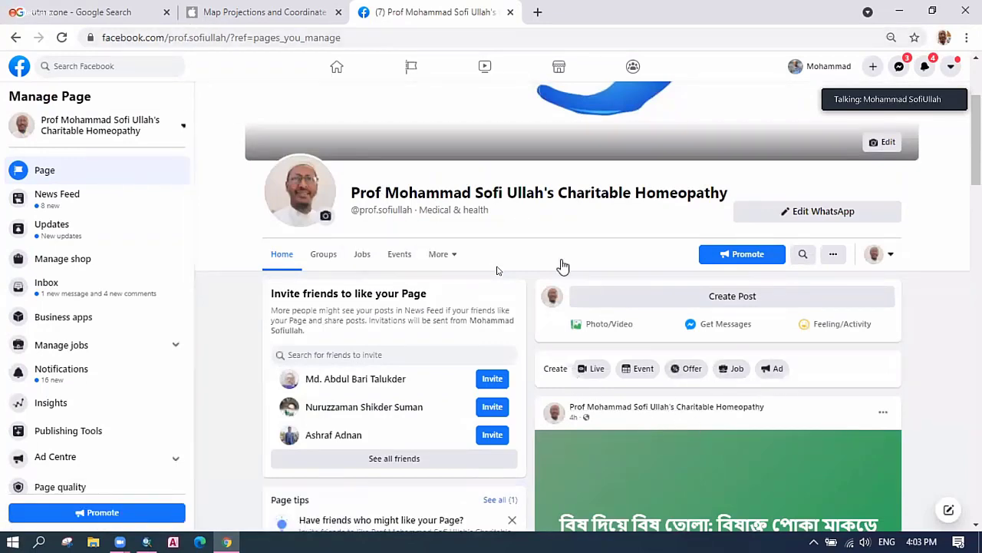
Copy the homeopathy Page's Facebook web address and bring up Windows search.
scroll(555, 248, up, 3)
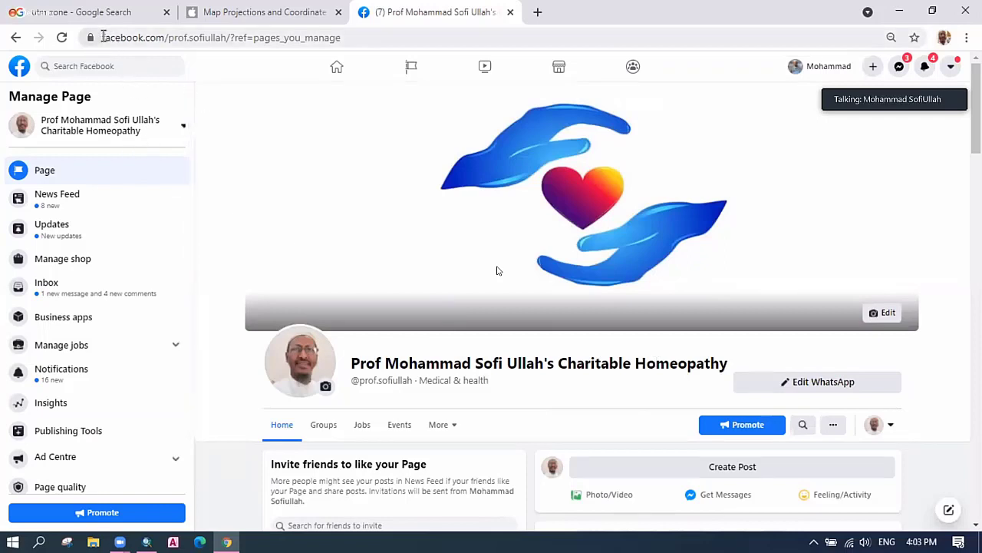
drag(103, 37, 229, 35)
key(ctrl+c)
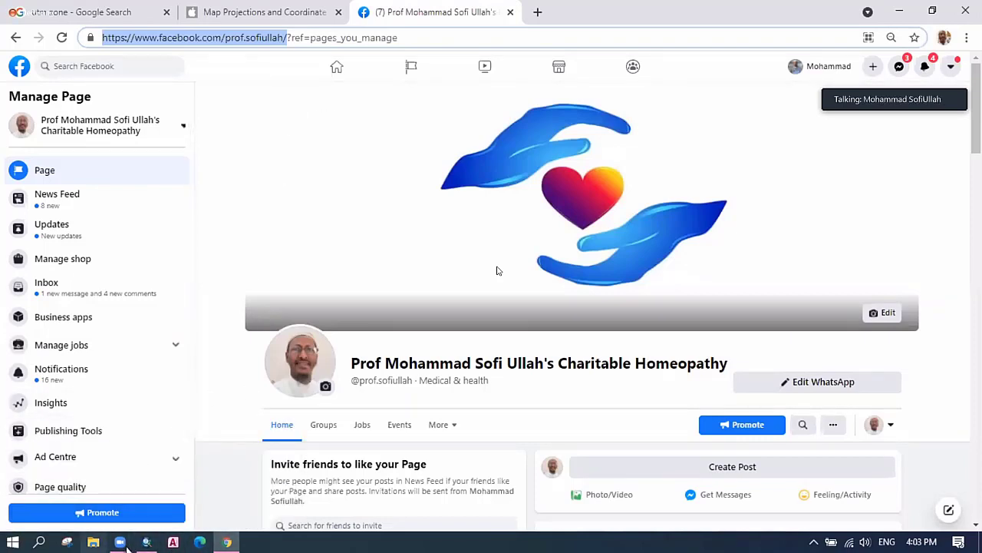
click(39, 542)
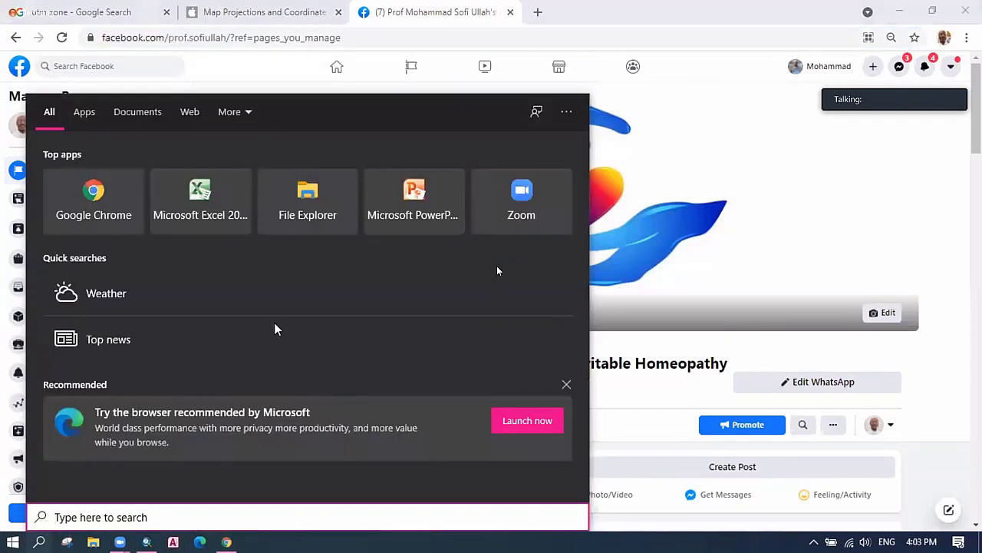
In a new PowerPoint presentation, paste the Page's web address as the title at 32 pt.
click(418, 215)
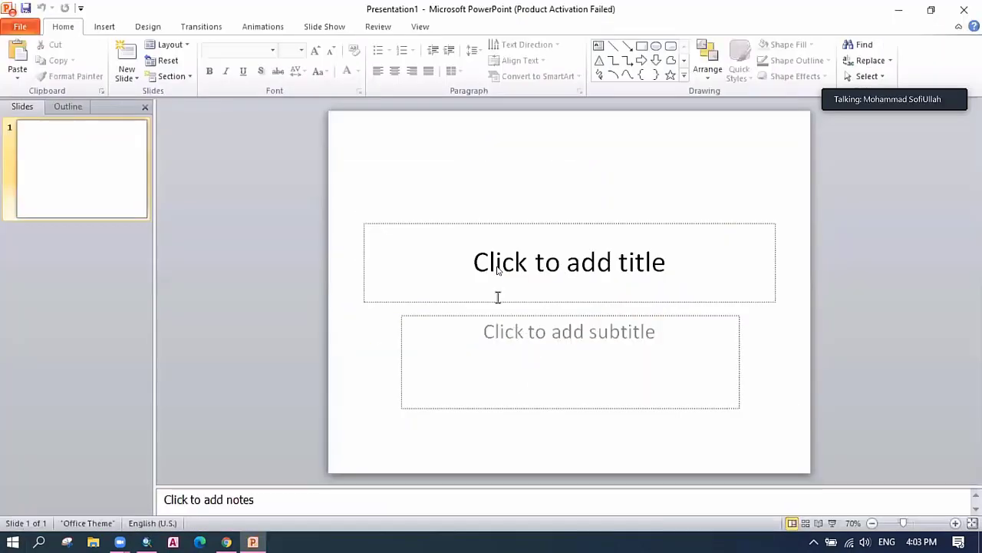
click(494, 280)
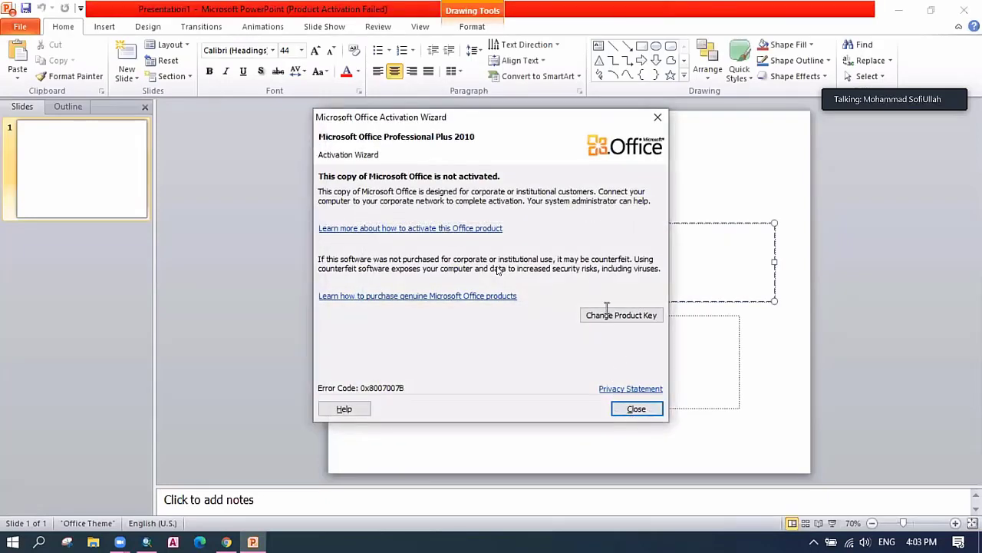
click(634, 407)
key(ctrl+v)
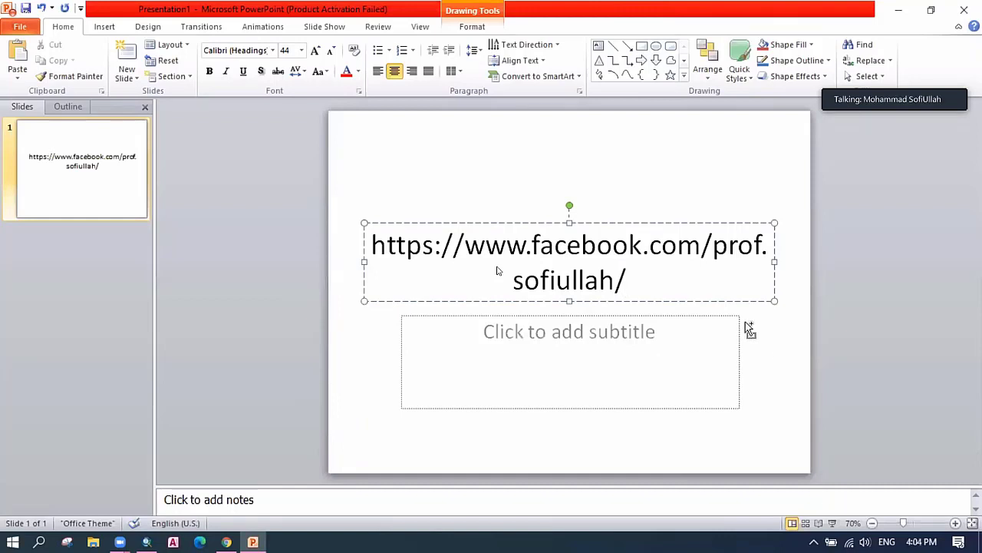
key(ctrl+a)
key(ctrl+bracketleft)
key(ctrl+bracketleft)
key(ctrl+bracketleft)
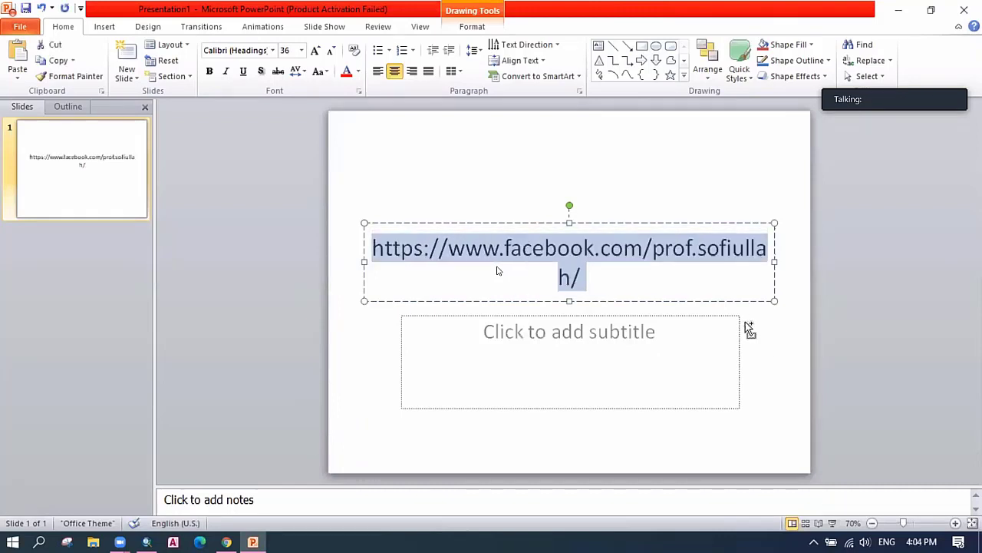
Delete the empty subtitle placeholder, leaving only the address on the slide.
click(674, 392)
click(583, 315)
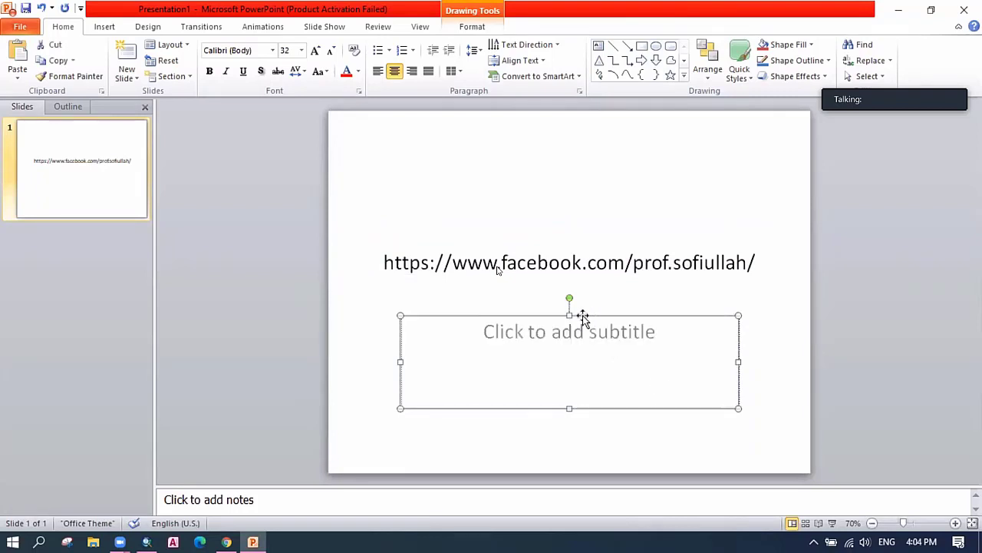
key(Delete)
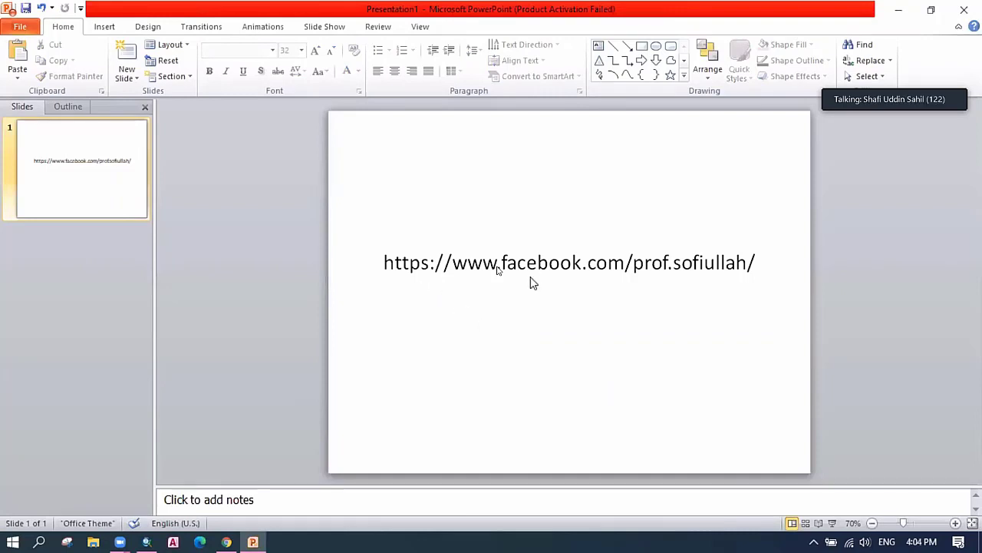
drag(385, 265, 628, 265)
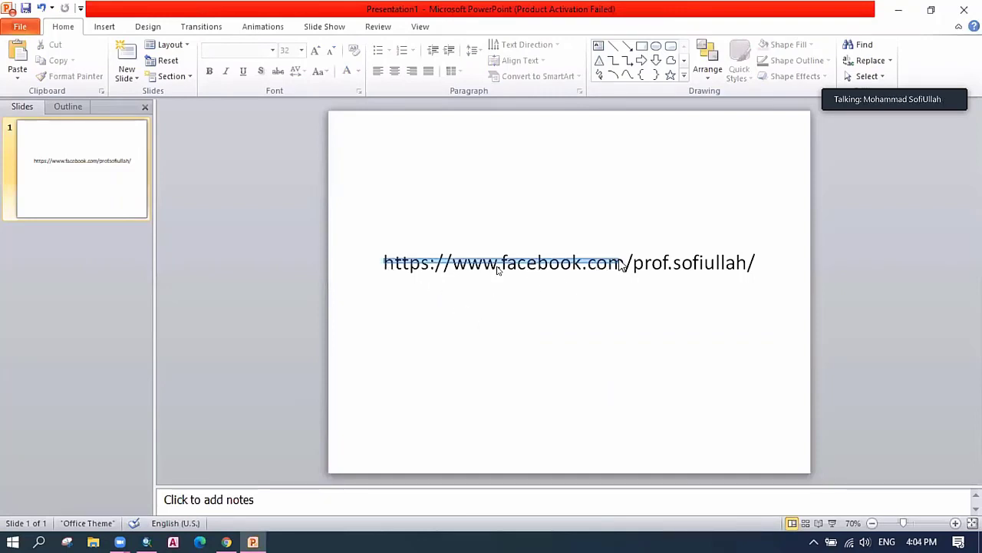
click(636, 267)
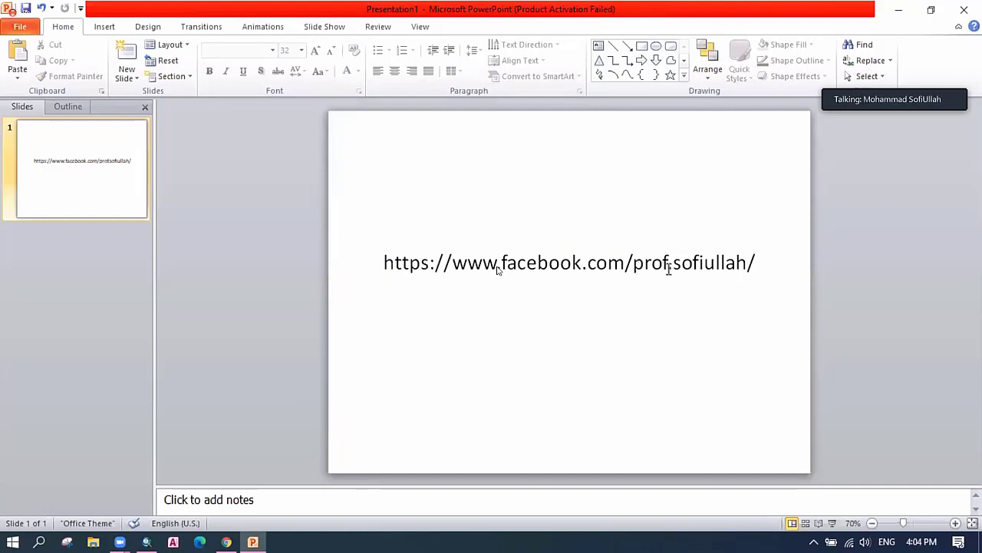